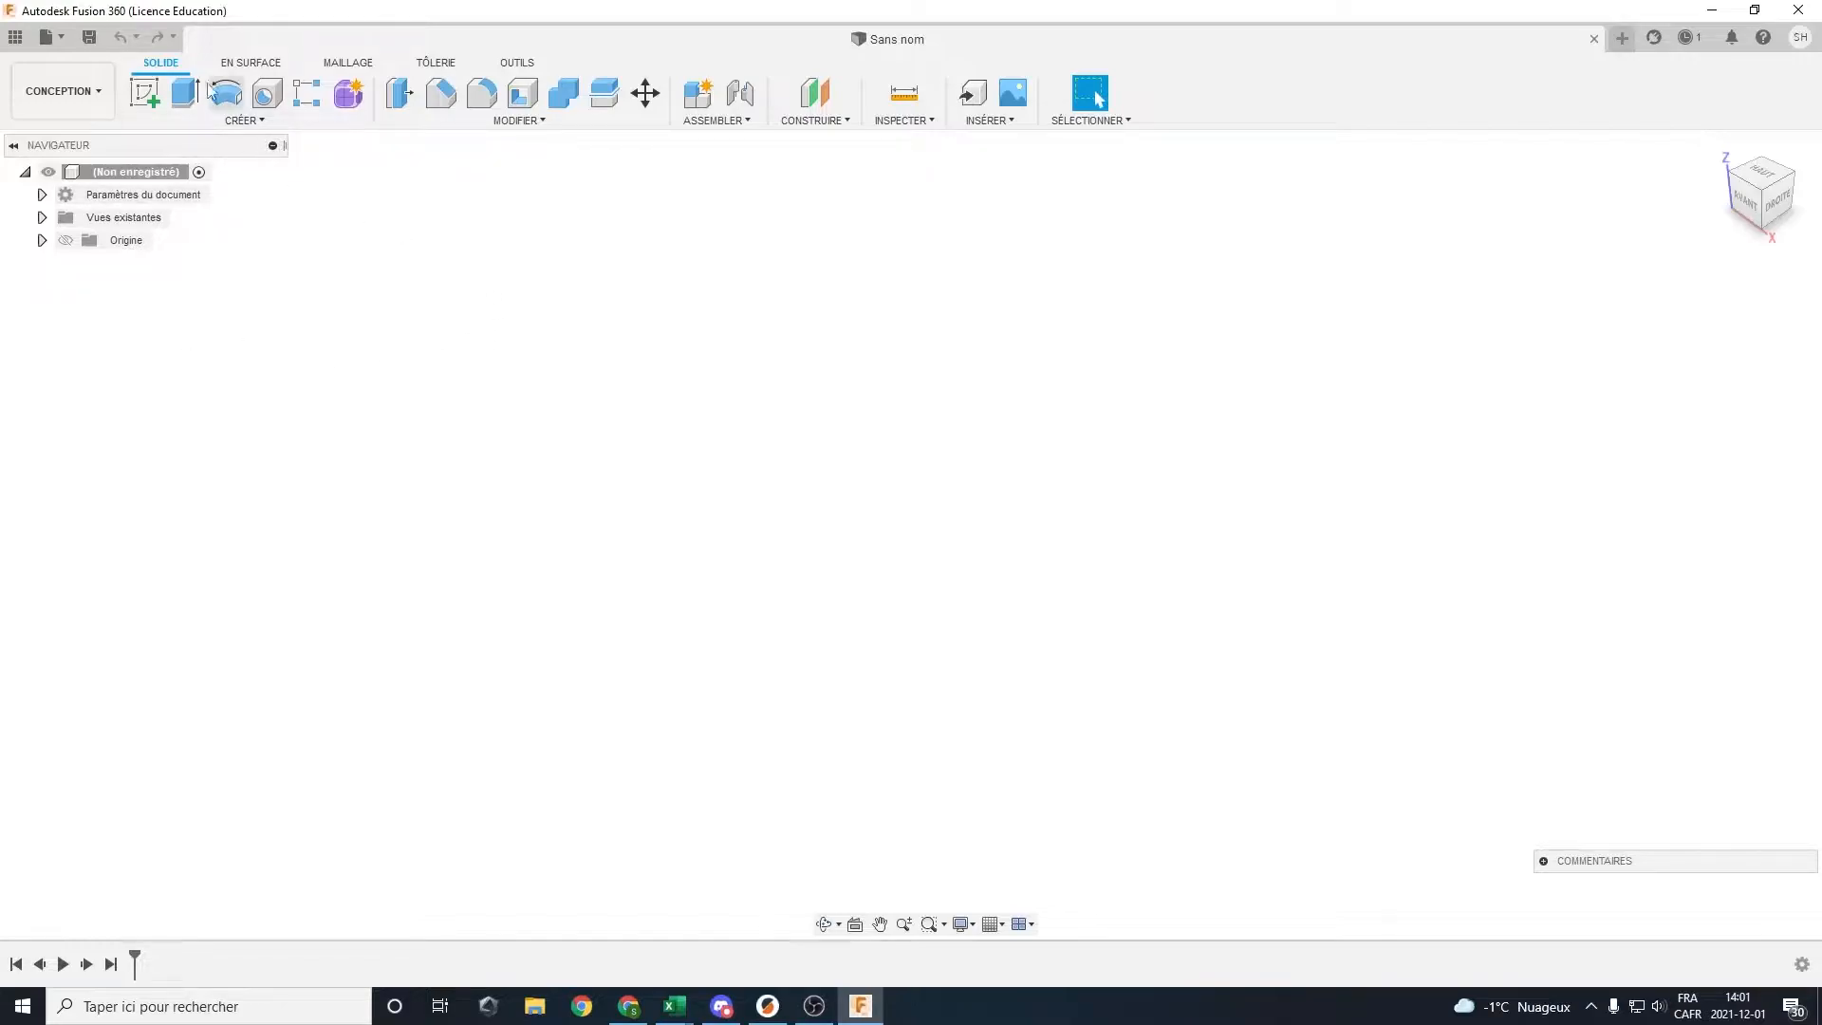
Open the boitier_Lampe design from the DST404 project
{"action": "left_click", "coordinate": [105, 91]}
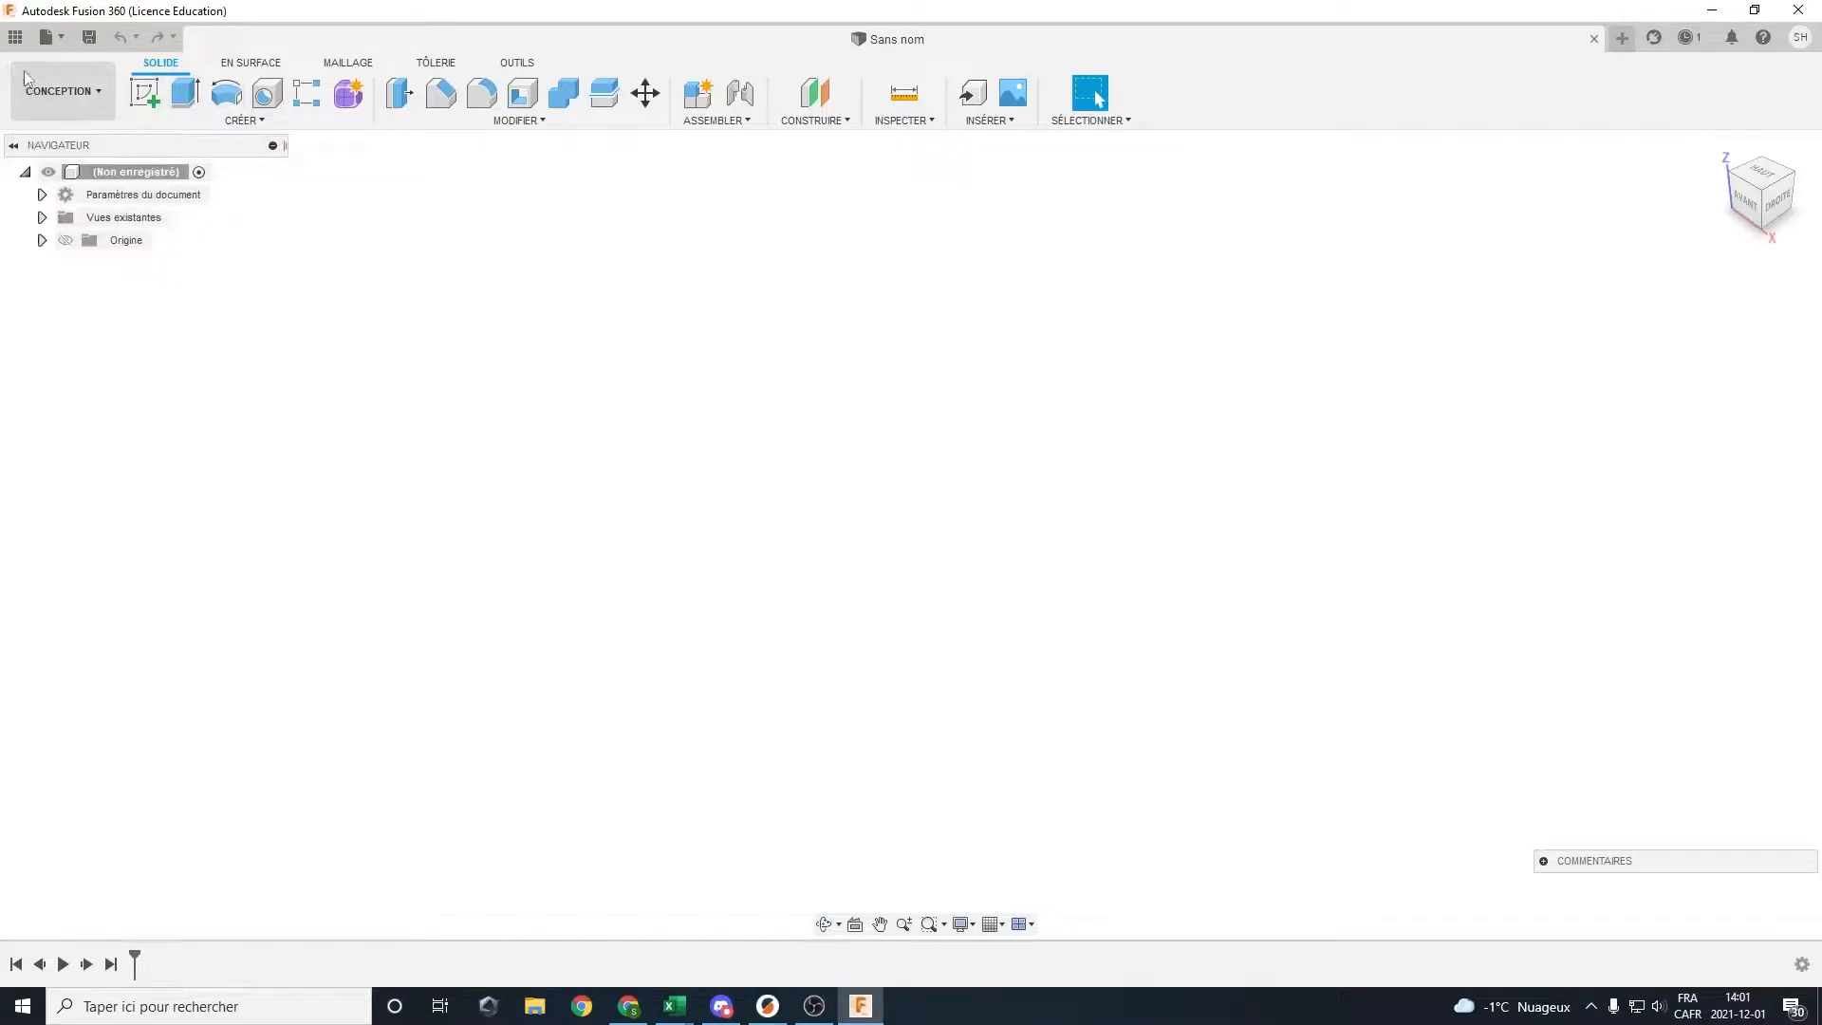
{"action": "left_click", "coordinate": [15, 37]}
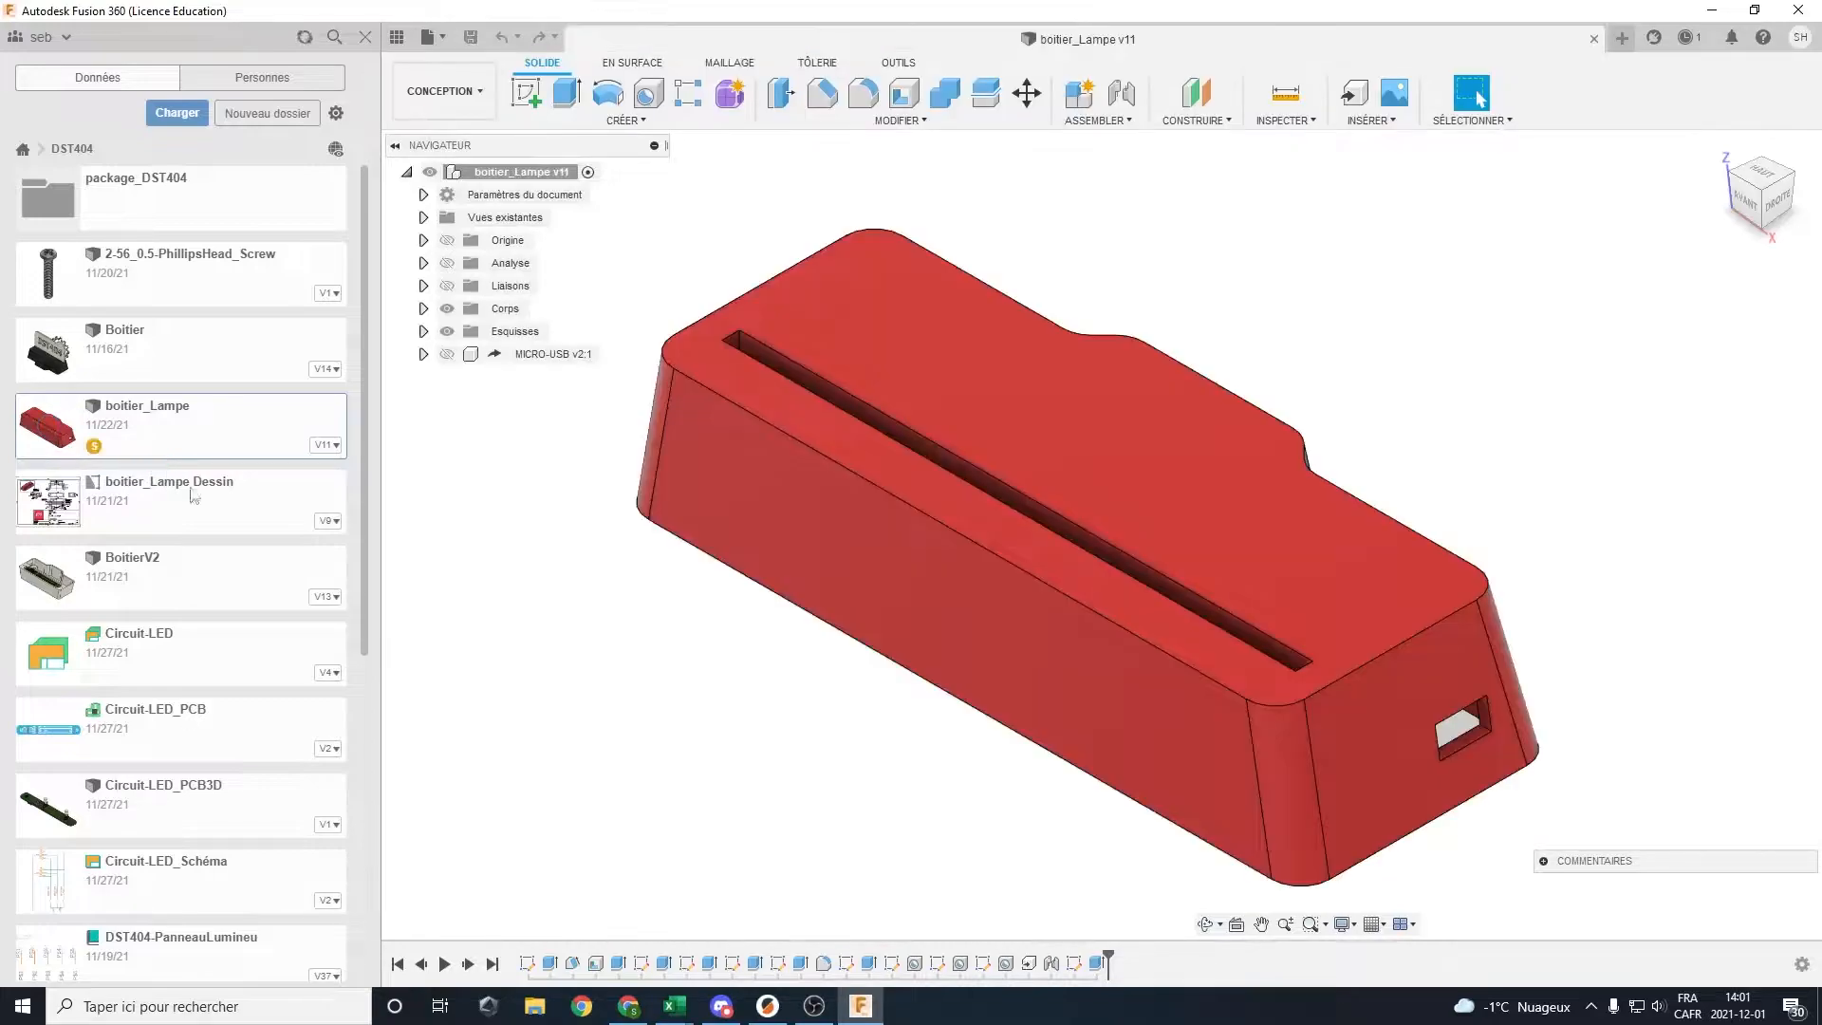
{"action": "scroll", "coordinate": [1240, 710], "scroll_direction": "down", "scroll_amount": 5}
{"action": "middle_click_drag", "start_coordinate": [1266, 644], "coordinate": [1098, 658], "text": "shift"}
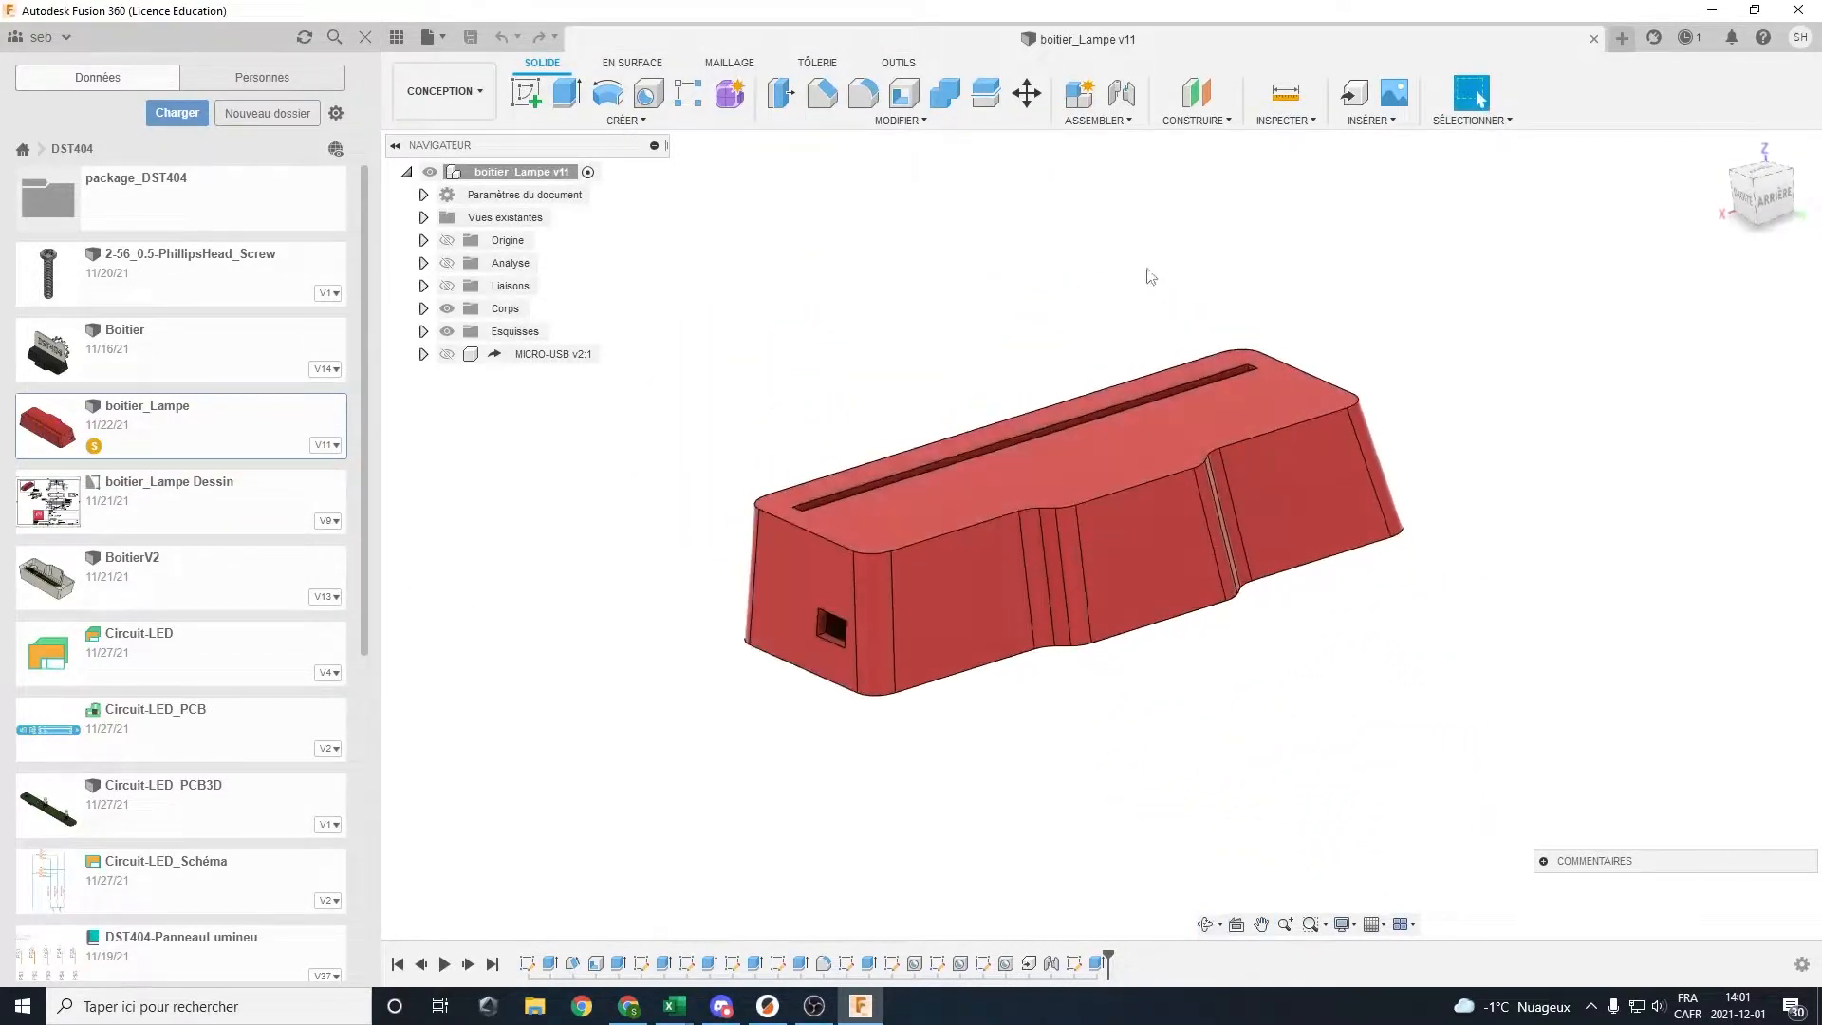
{"action": "middle_click_drag", "start_coordinate": [835, 411], "coordinate": [839, 423], "text": "shift"}
{"action": "middle_click_drag", "start_coordinate": [1002, 471], "coordinate": [1013, 530]}
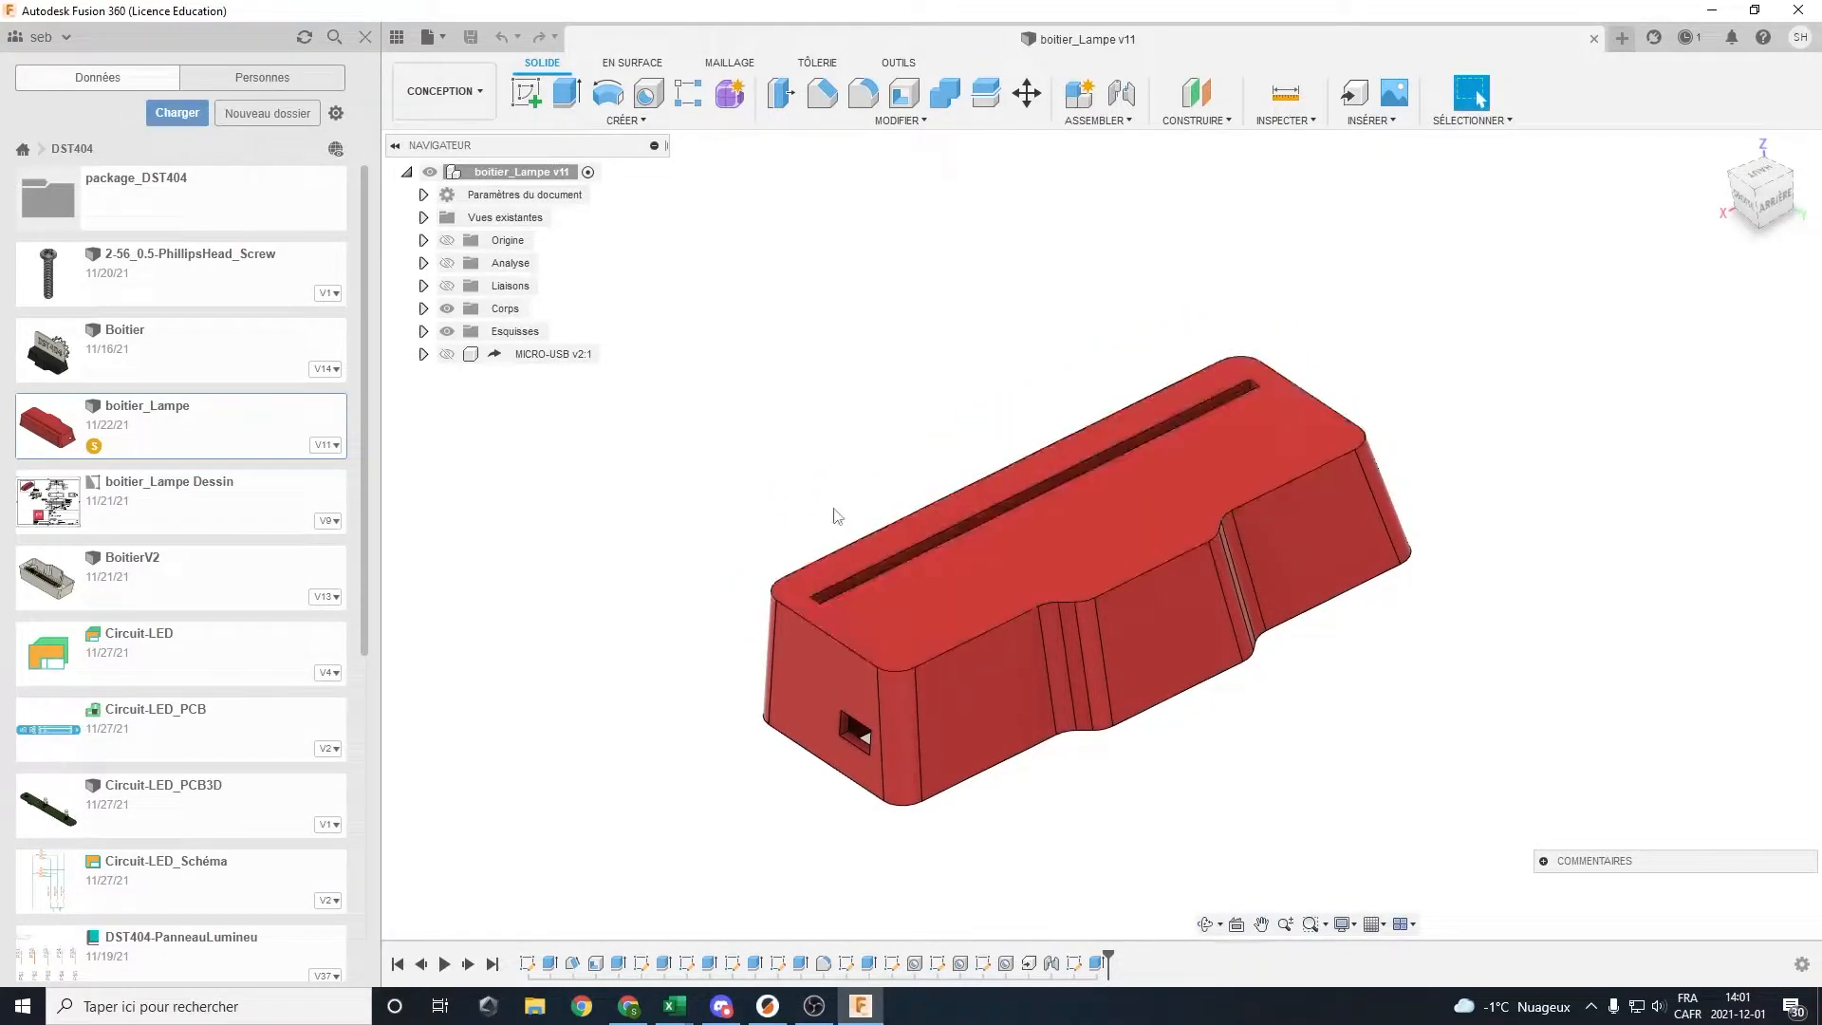
Break the external link of the MICRO-USB component and delete the component from the lamp case design
{"action": "left_click", "coordinate": [540, 358]}
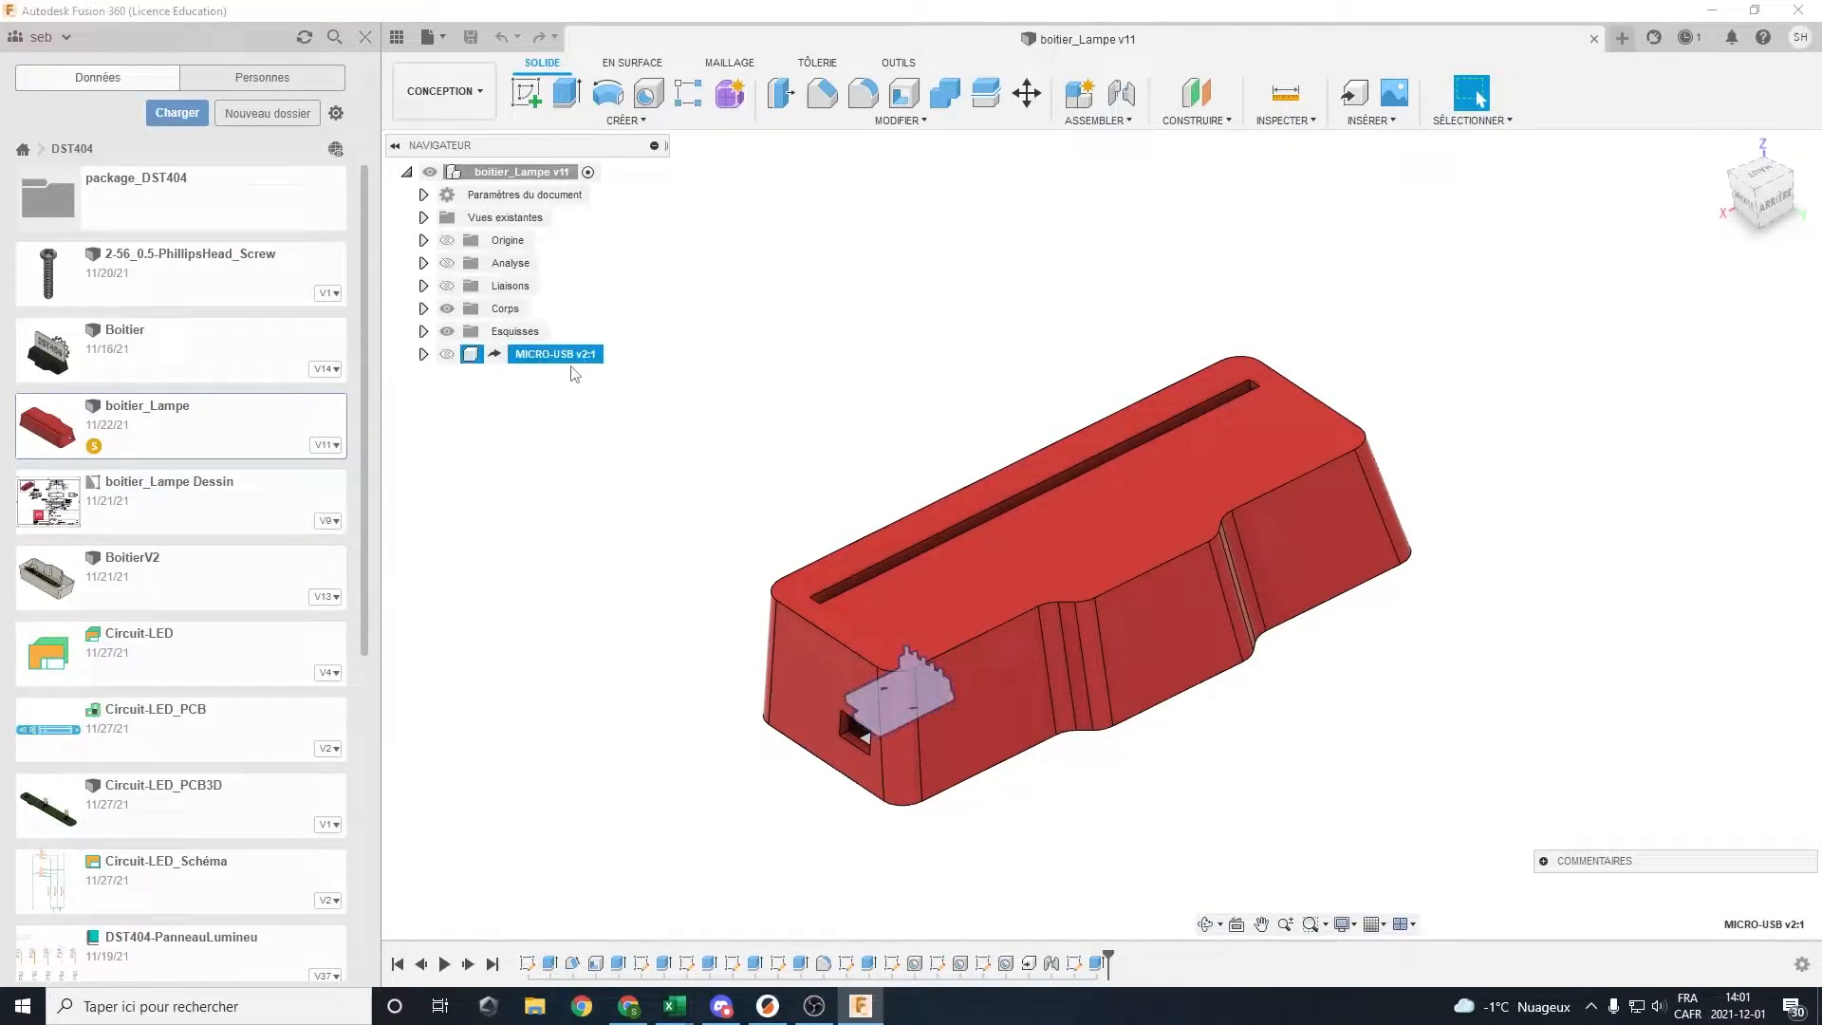
{"action": "right_click", "coordinate": [566, 359]}
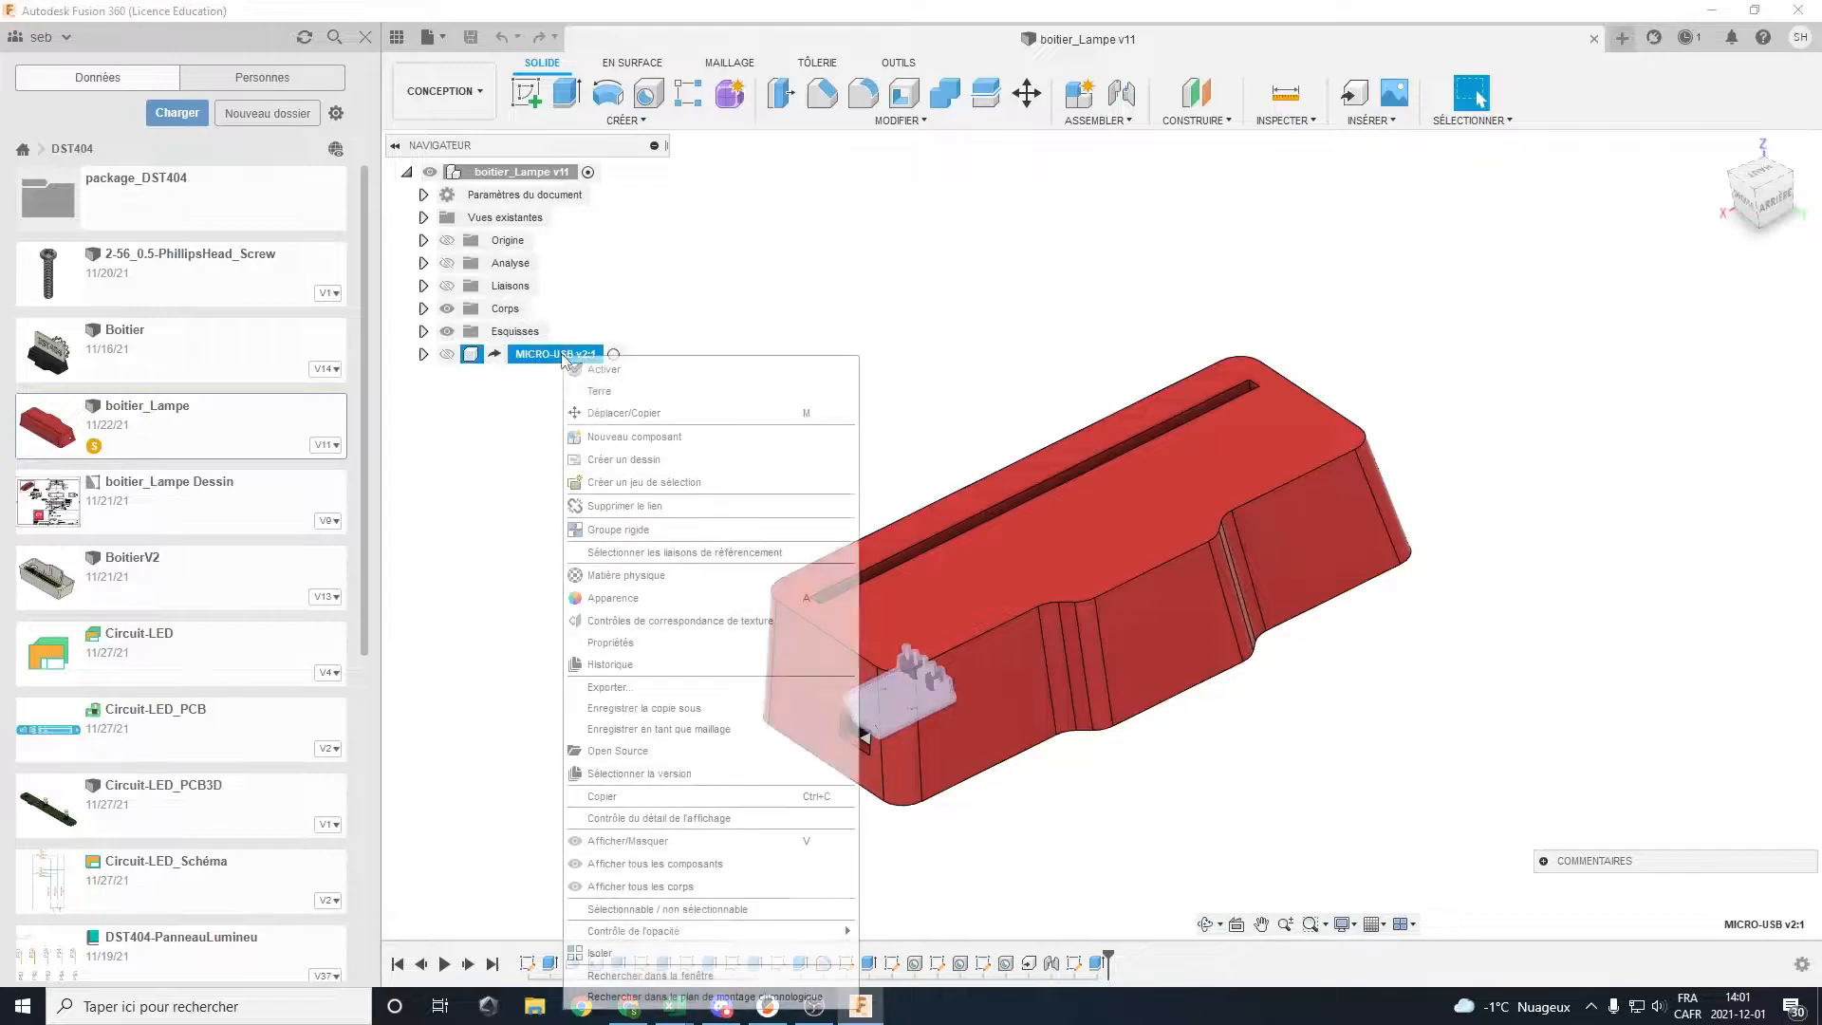
{"action": "left_click", "coordinate": [615, 508]}
{"action": "left_click", "coordinate": [1030, 548]}
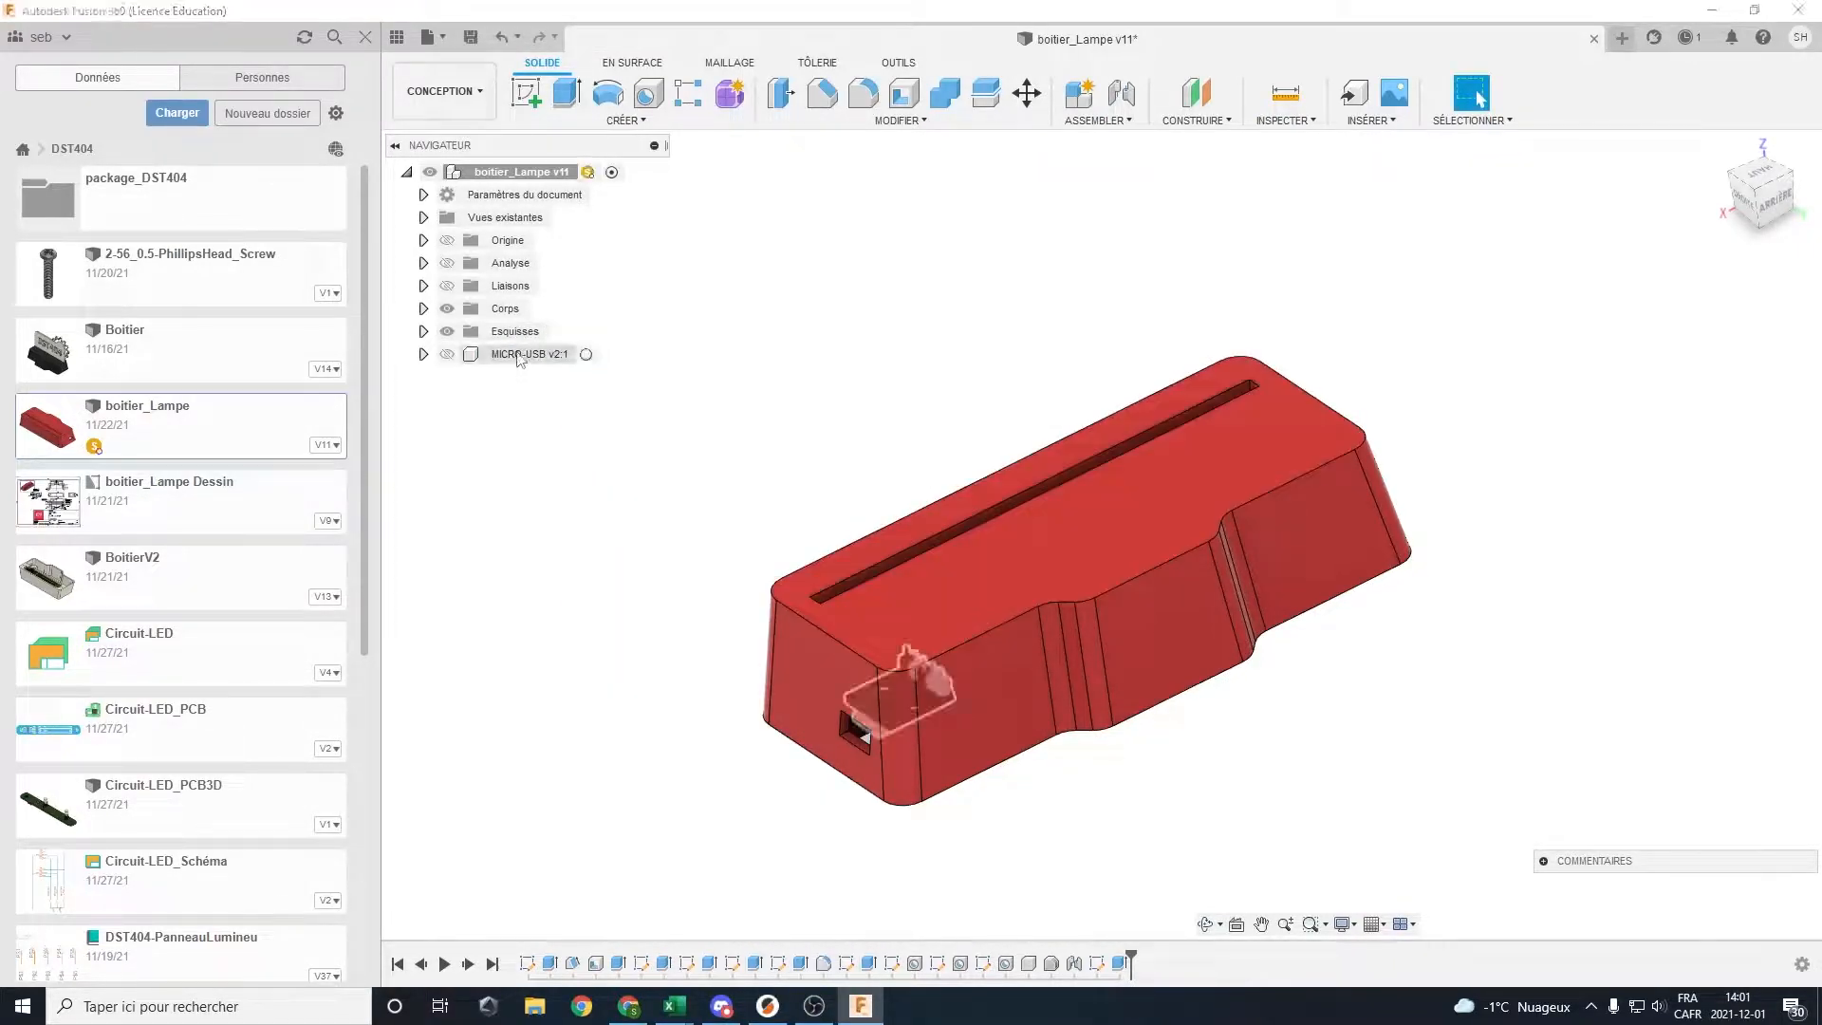
{"action": "right_click", "coordinate": [524, 359]}
{"action": "left_click", "coordinate": [567, 745]}
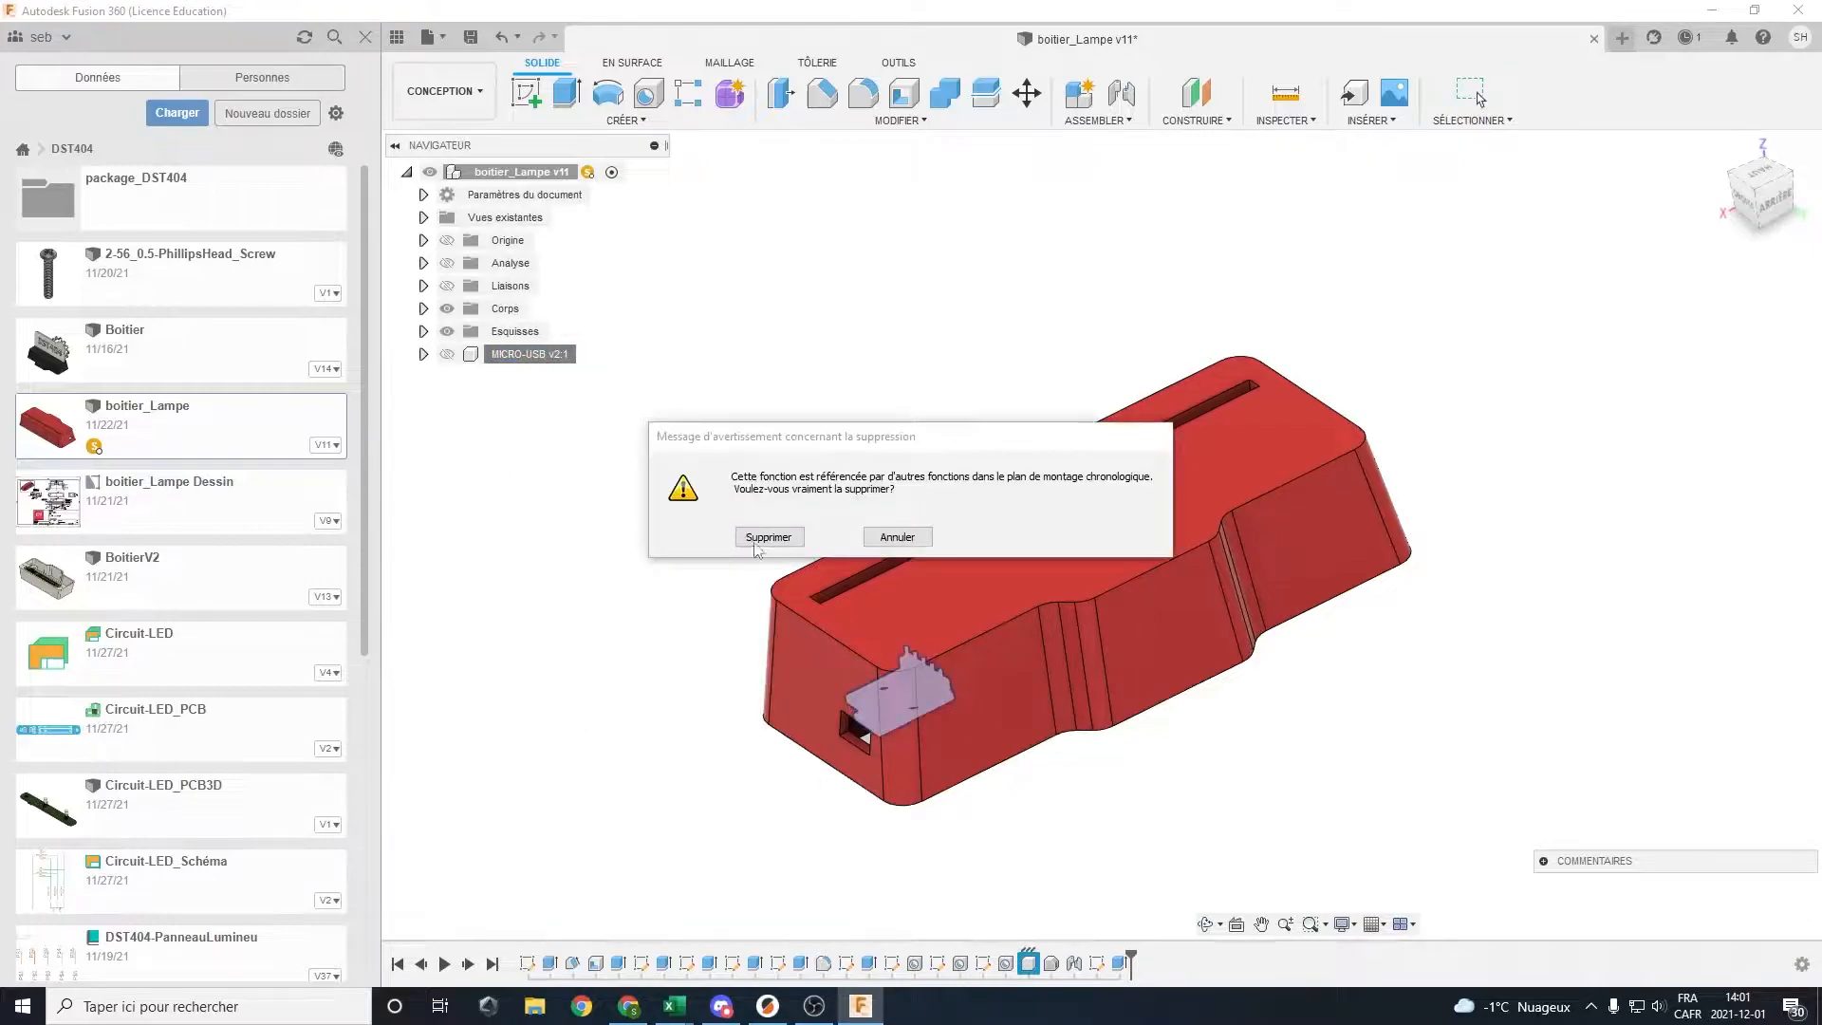
{"action": "left_click", "coordinate": [765, 538]}
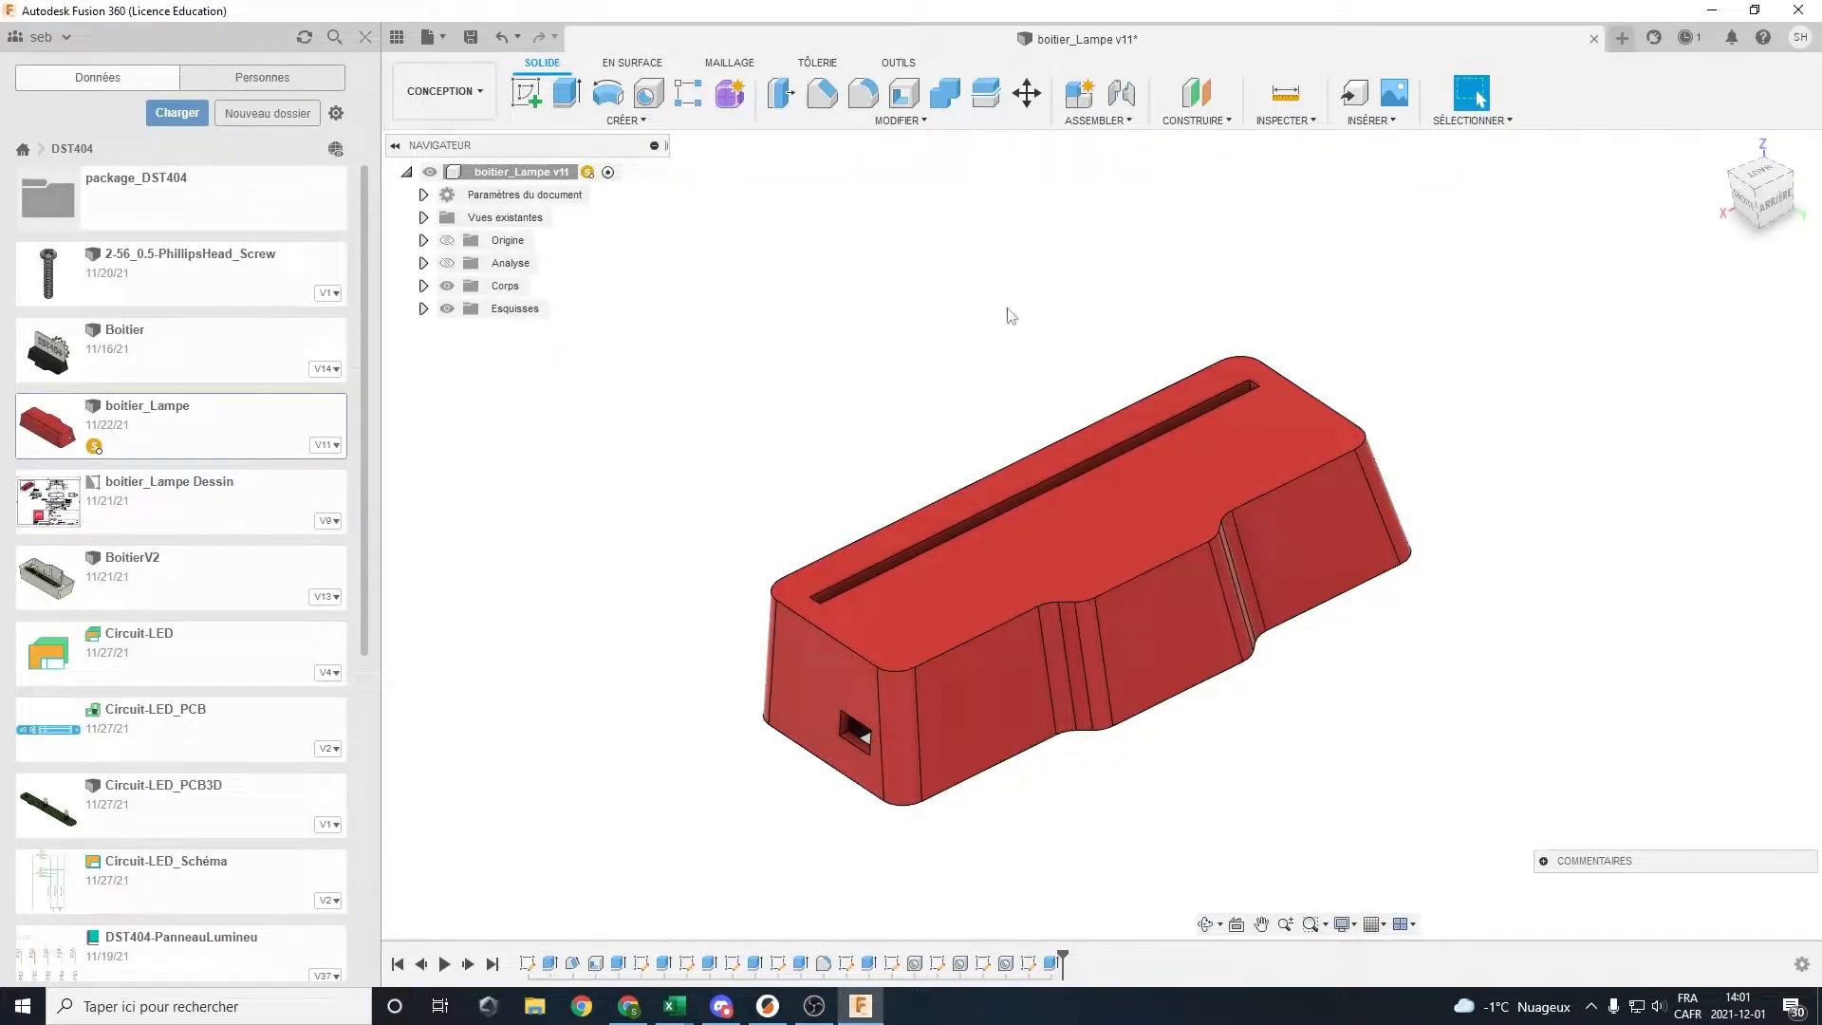
Insert the whole PlaqueTransparente_fusée design from project DST404 into the lamp case as a derived component
{"action": "left_click", "coordinate": [1369, 124]}
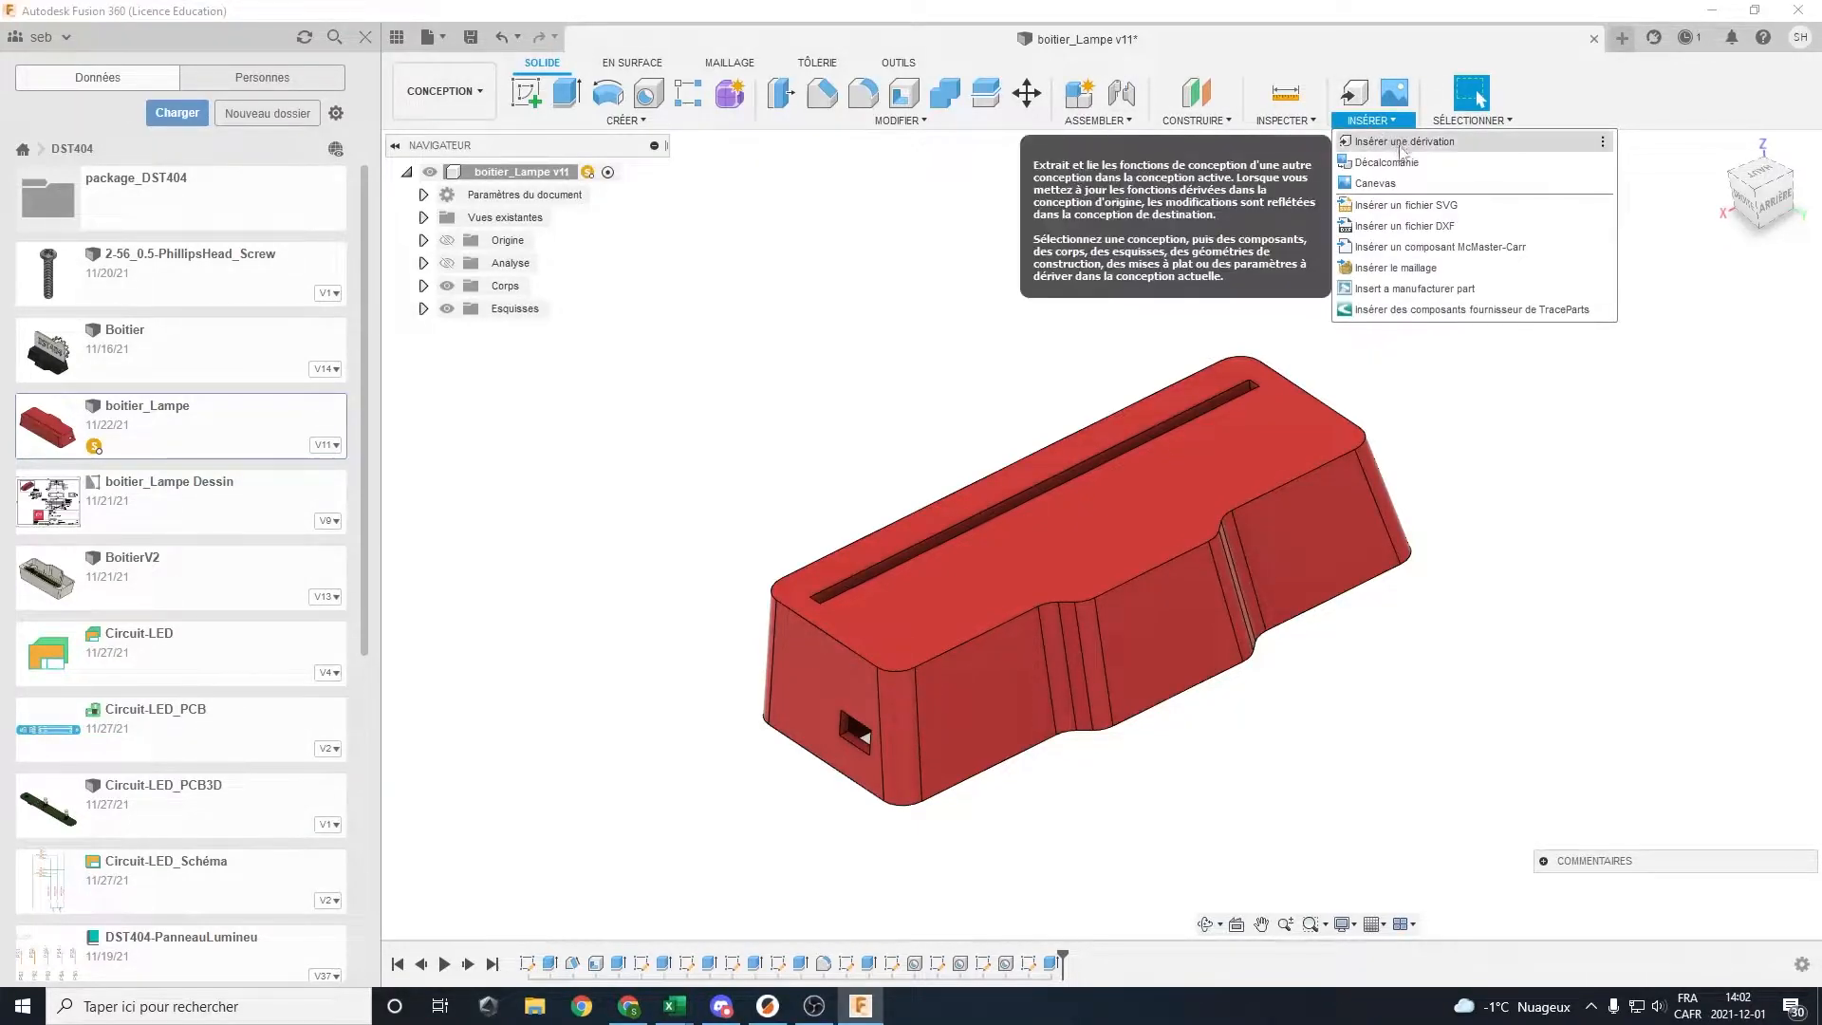
{"action": "left_click", "coordinate": [1404, 142]}
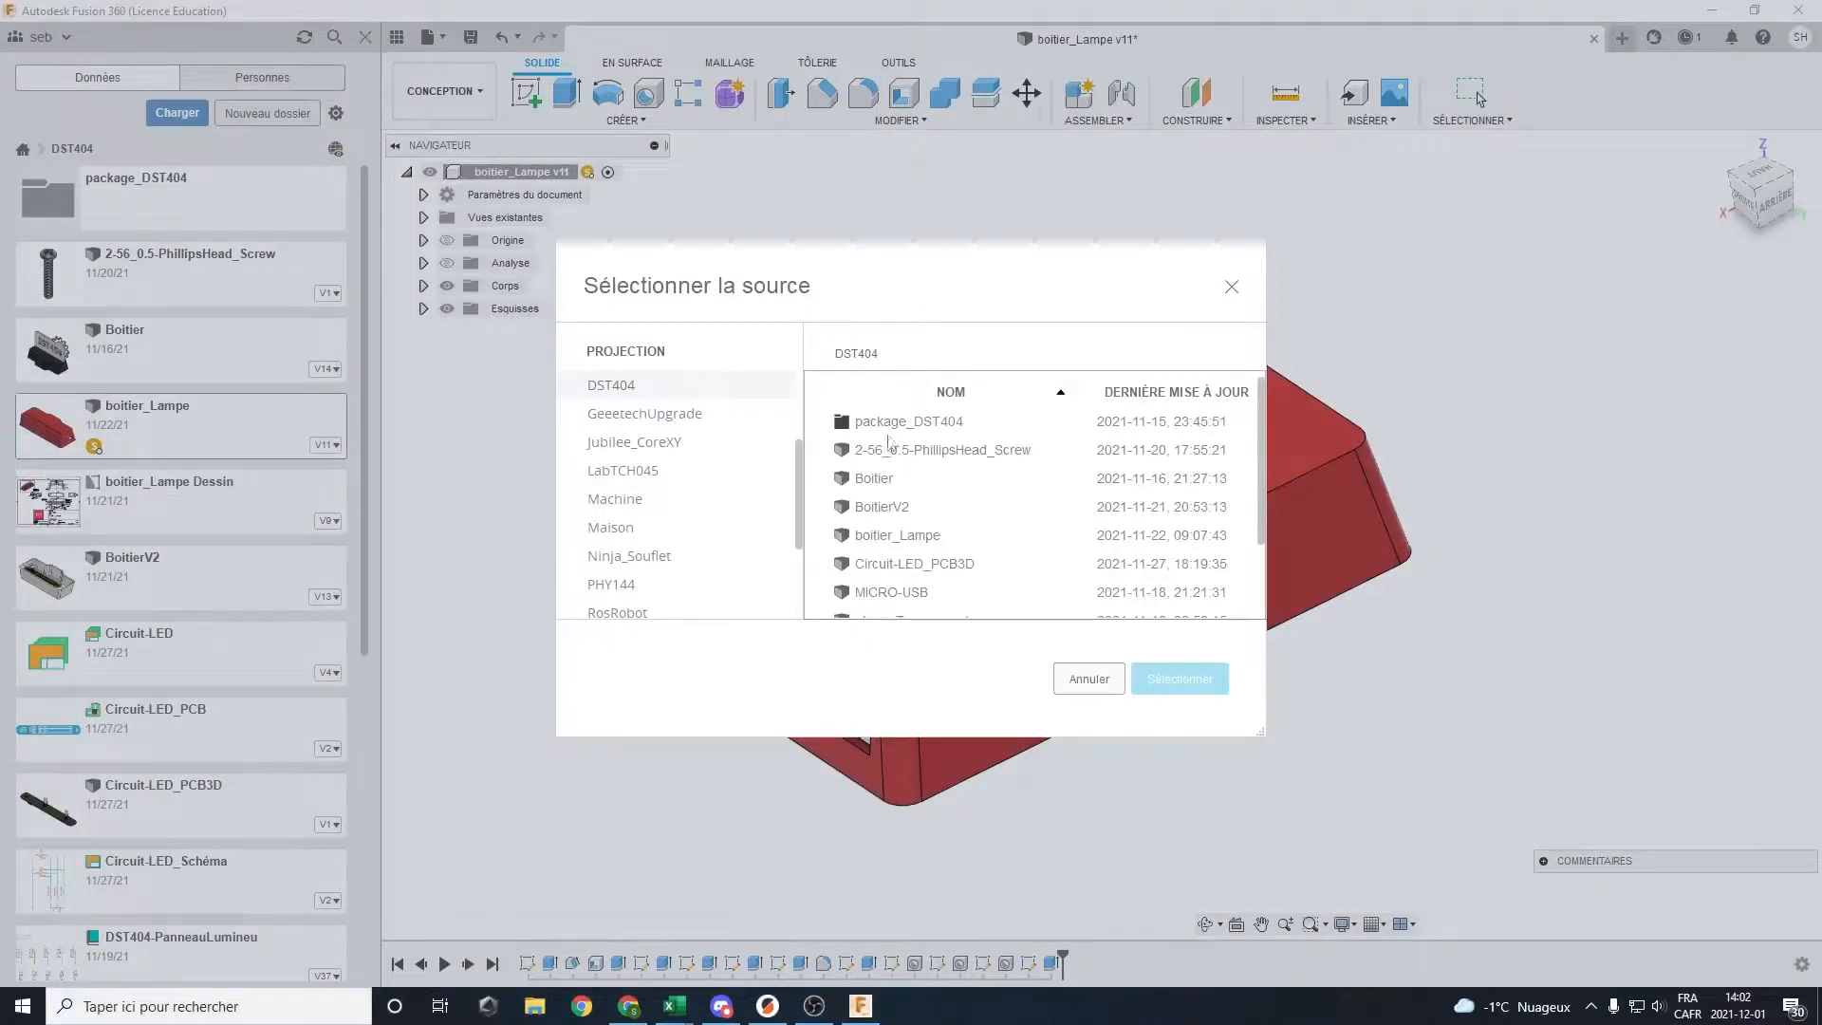
{"action": "scroll", "coordinate": [900, 467], "scroll_direction": "down", "scroll_amount": 1}
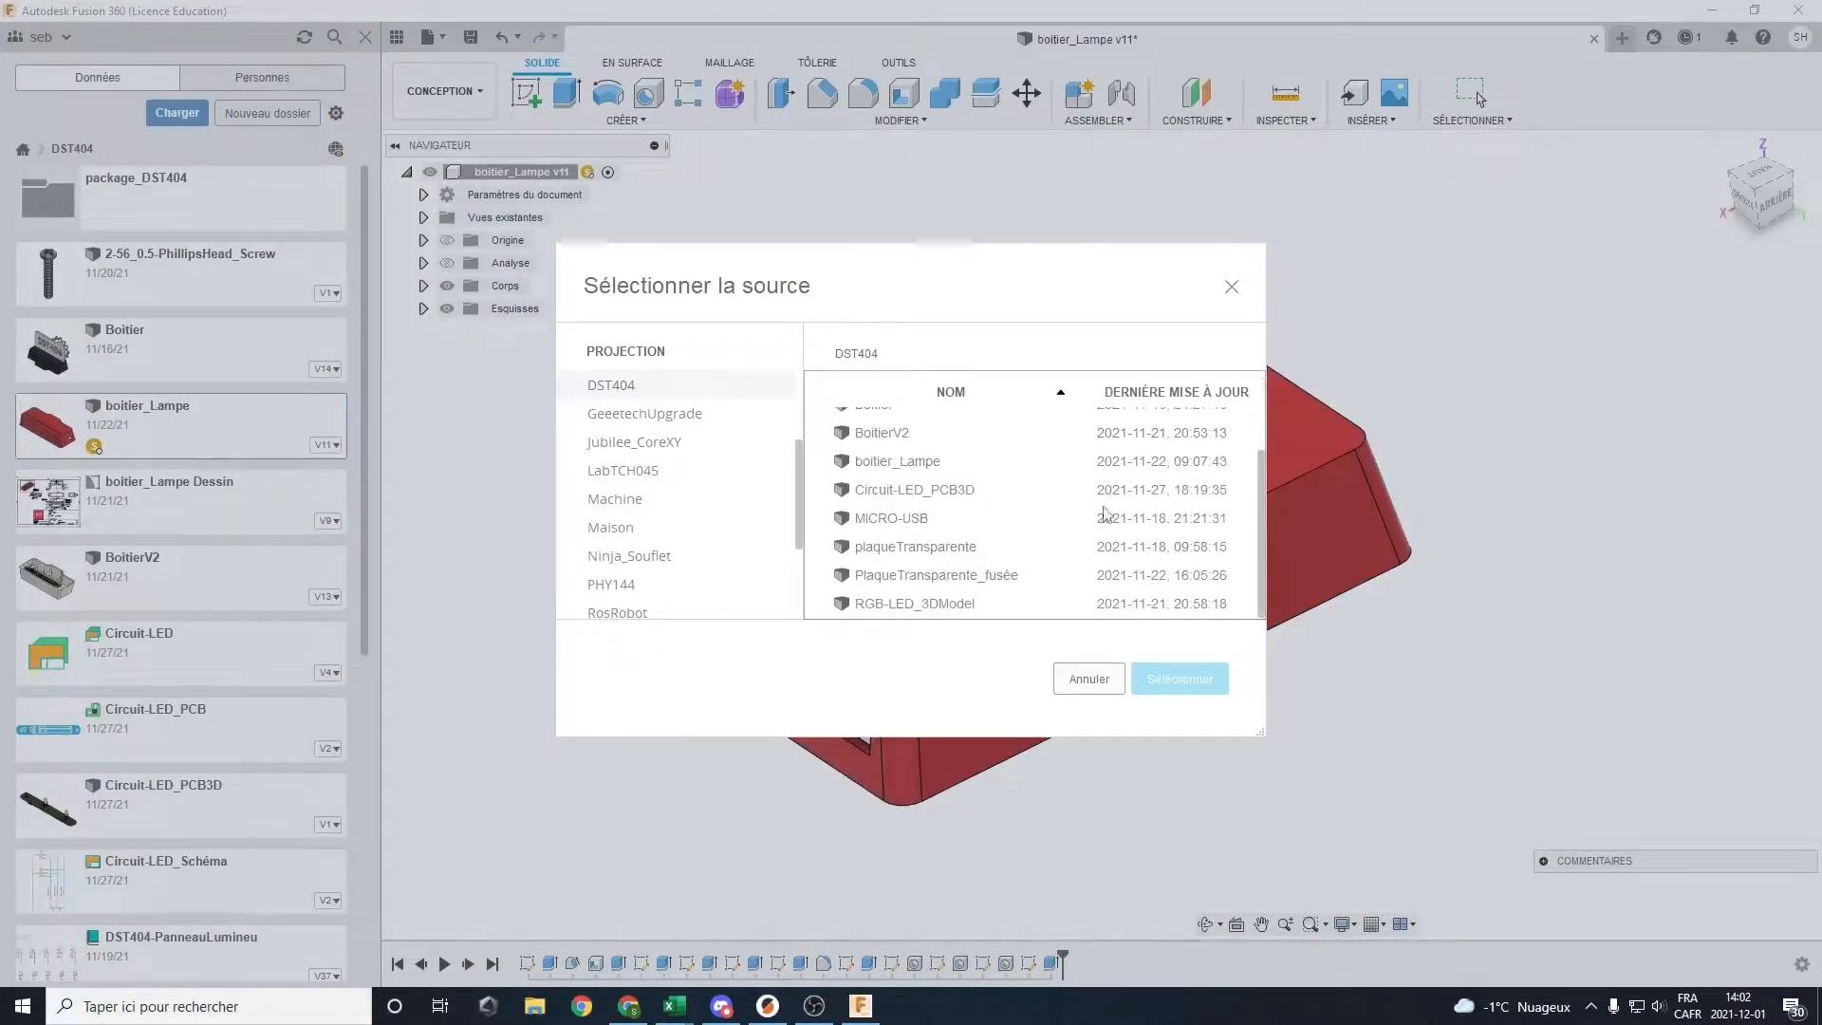
{"action": "left_click", "coordinate": [921, 575]}
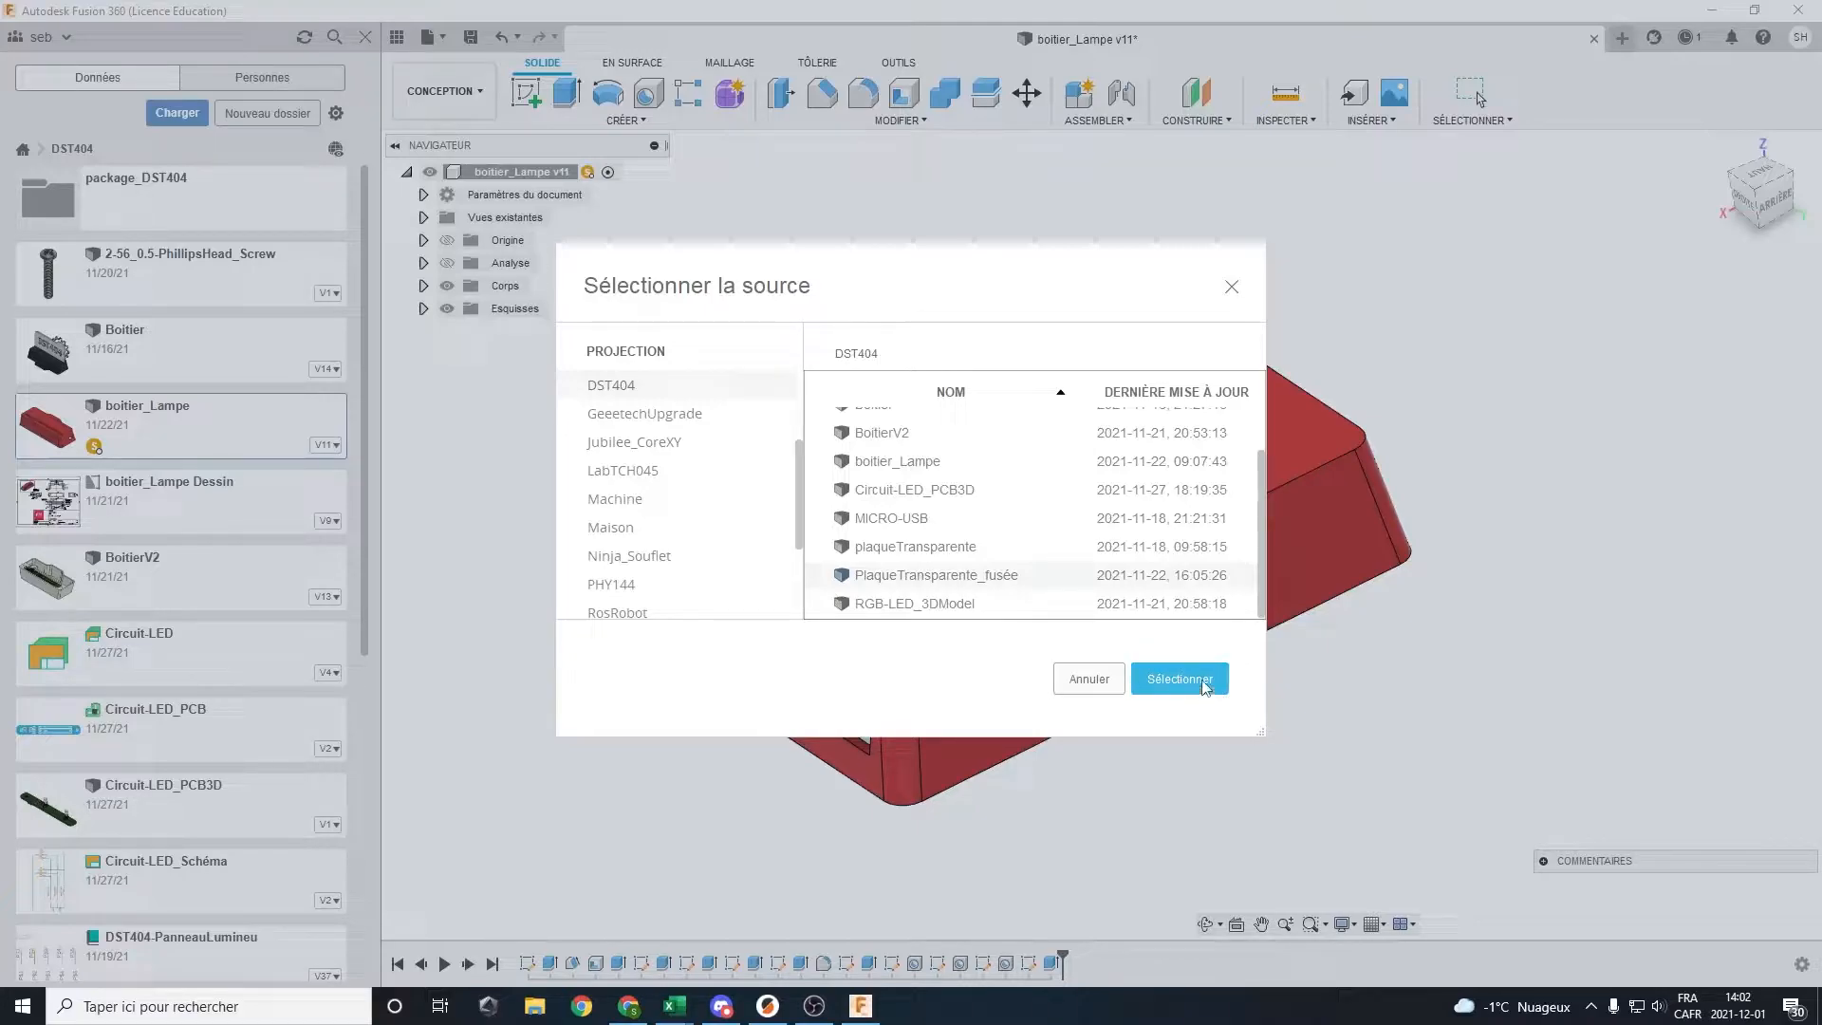
{"action": "left_click", "coordinate": [1202, 683]}
{"action": "scroll", "coordinate": [1255, 583], "scroll_direction": "down", "scroll_amount": 1}
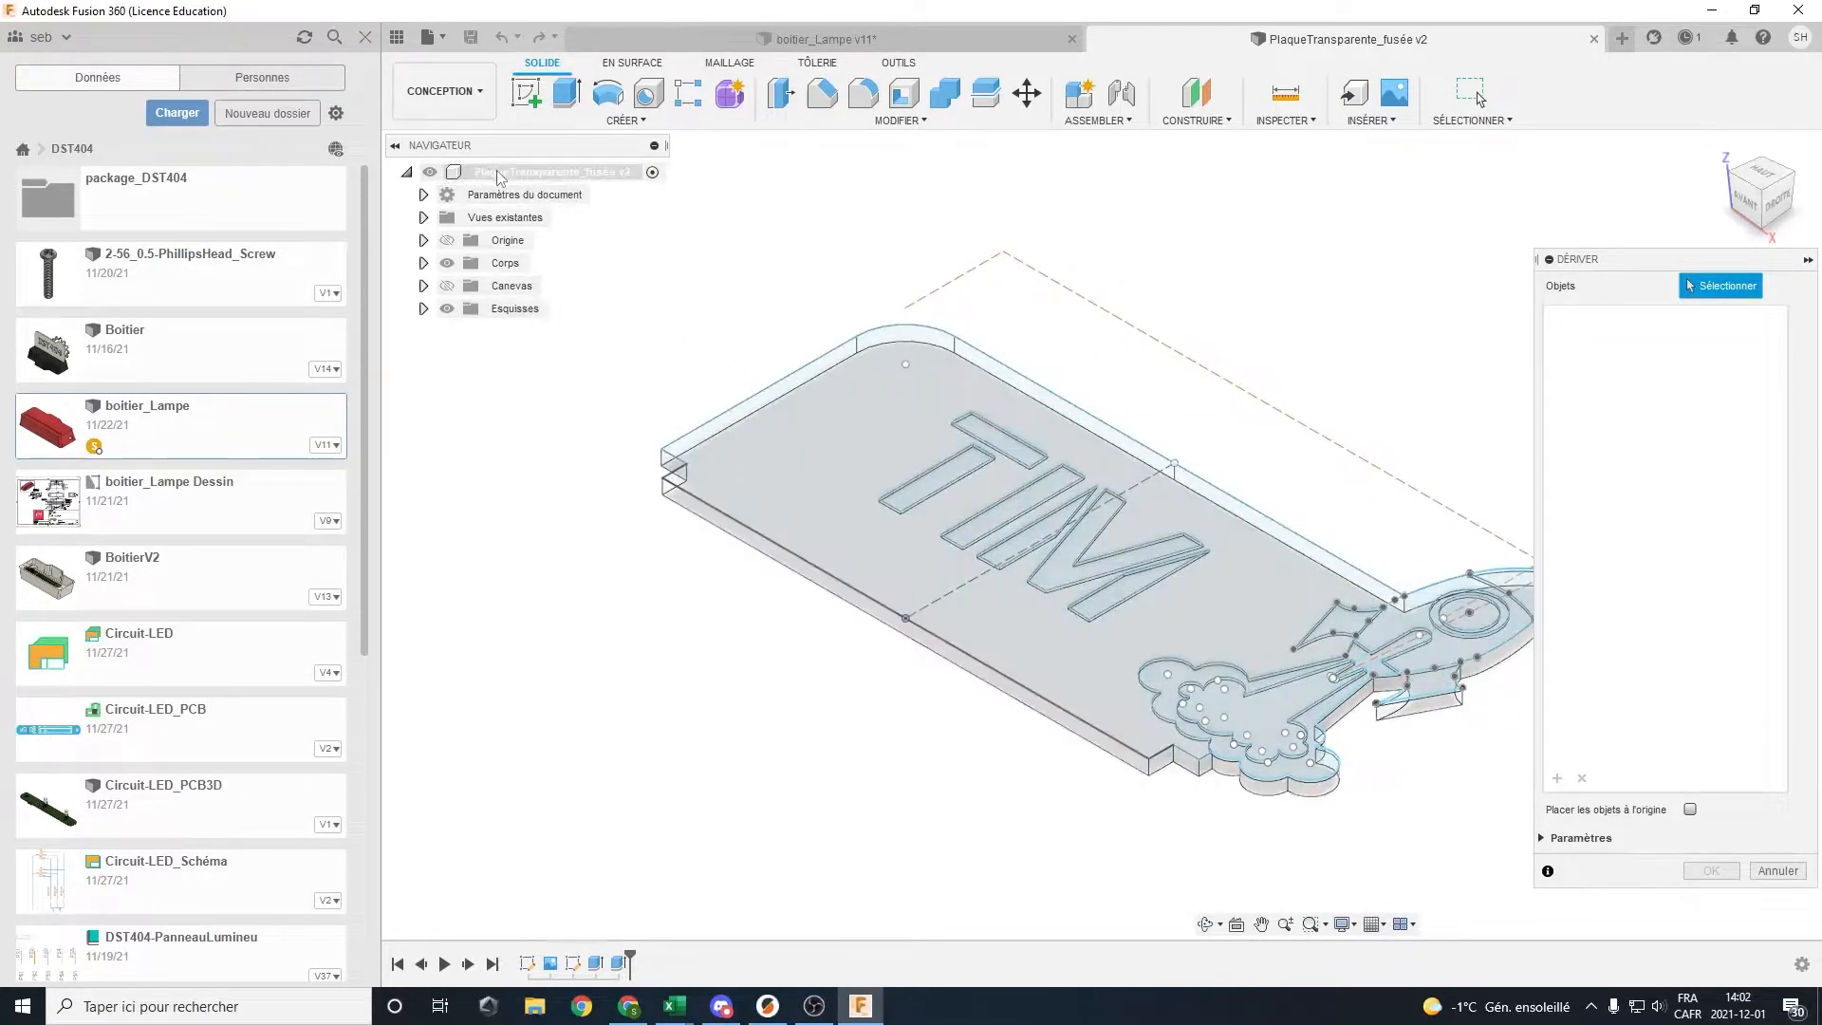
{"action": "left_click", "coordinate": [497, 178]}
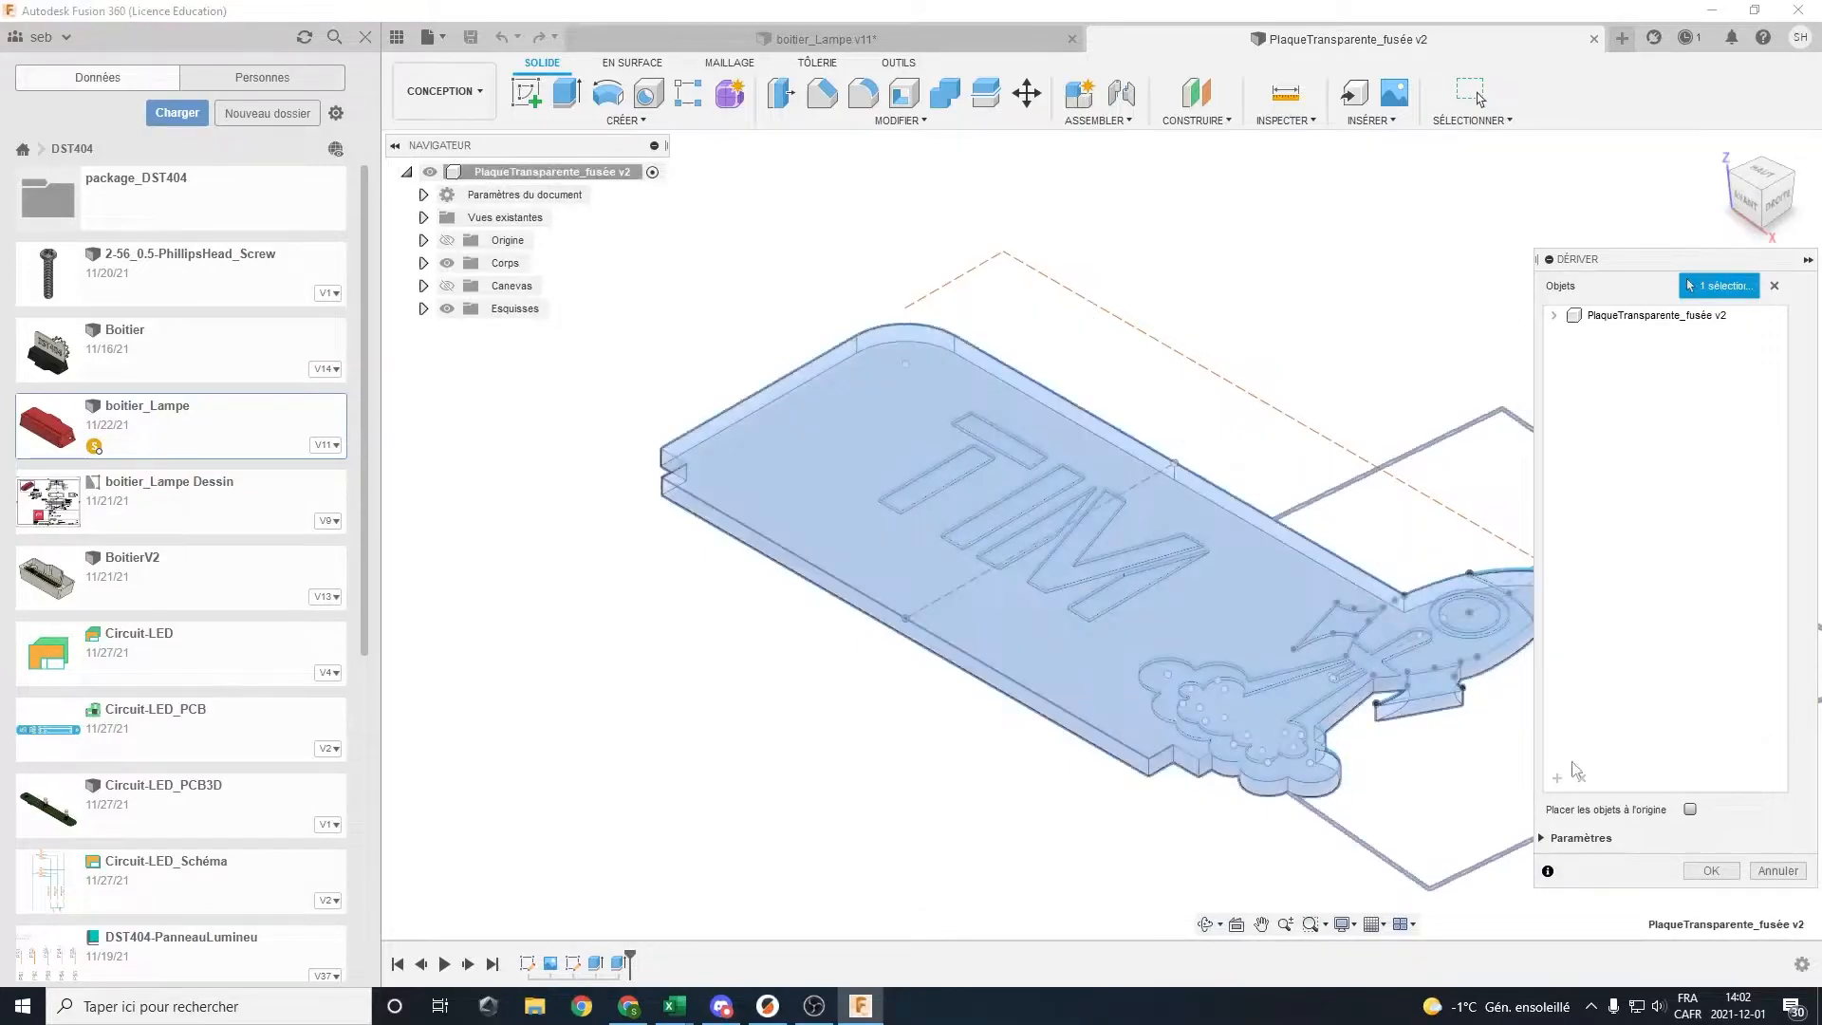
{"action": "left_click", "coordinate": [1711, 872]}
{"action": "left_click", "coordinate": [1711, 871]}
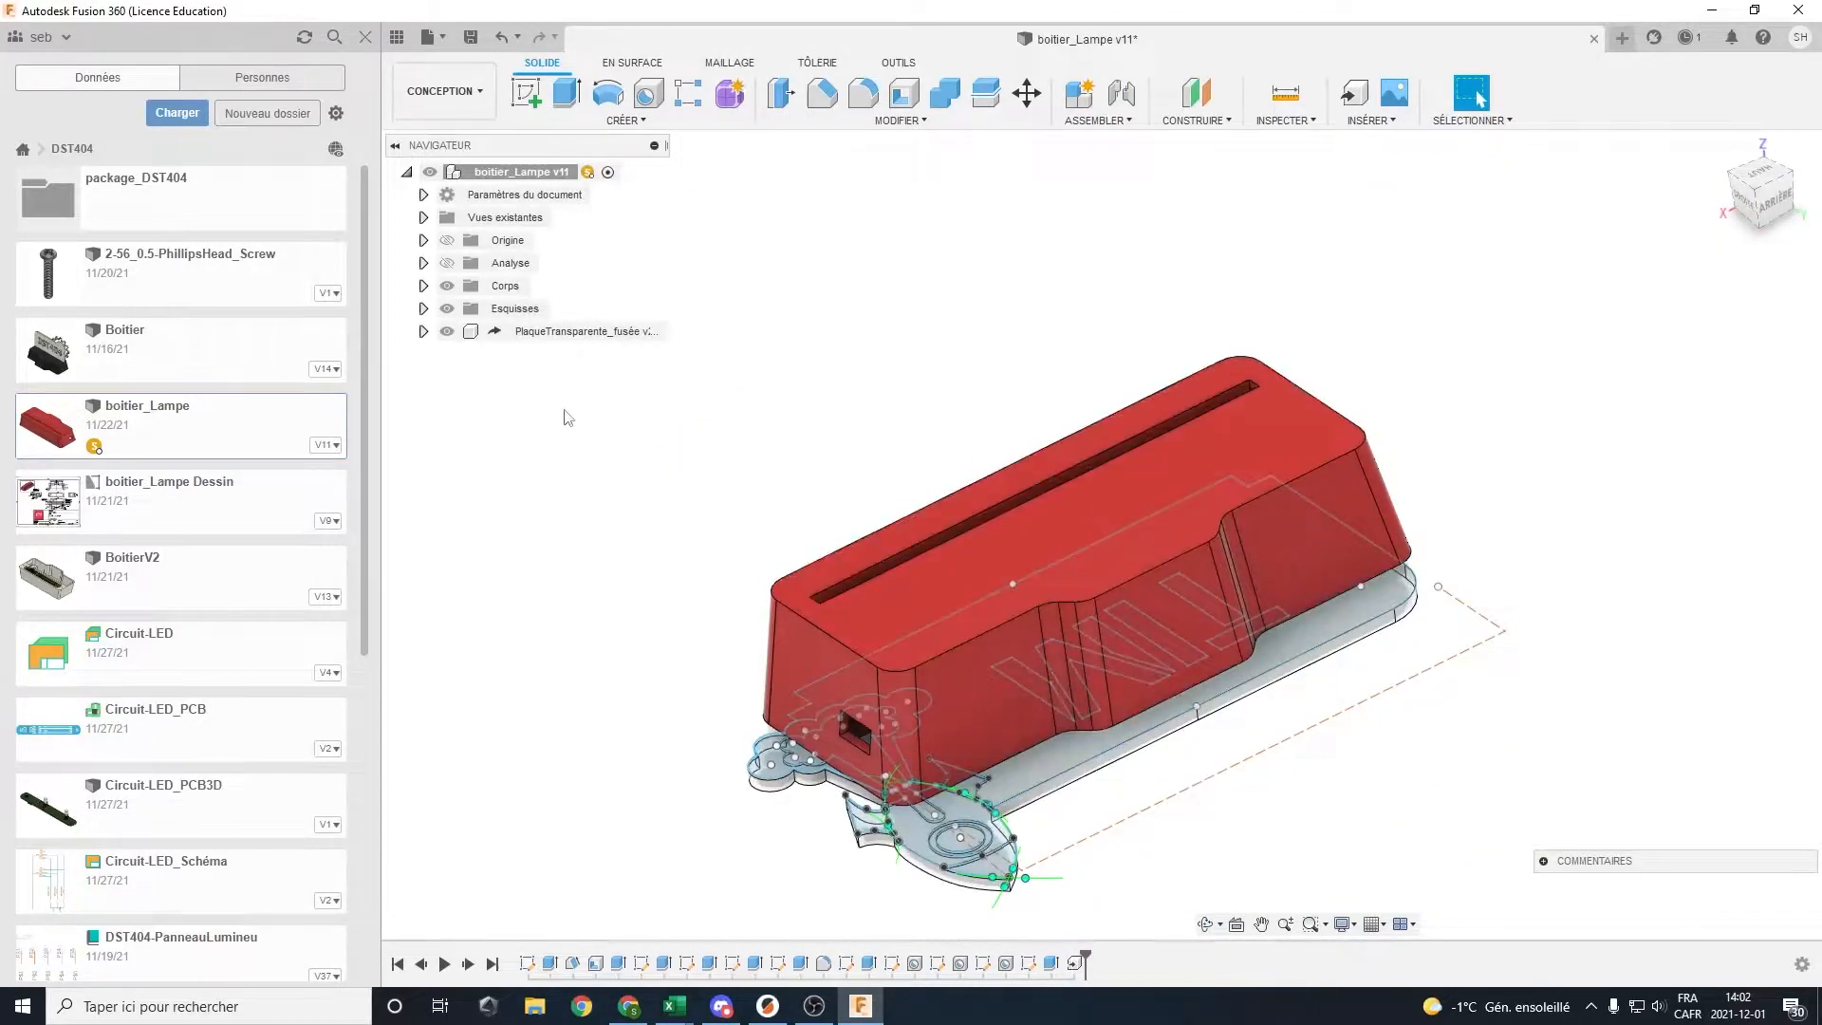
Move the PlaqueTransparente_fusée component out from under the case and rotate it -90 degrees about X to stand upright
{"action": "left_click_drag", "start_coordinate": [1071, 784], "coordinate": [1287, 810]}
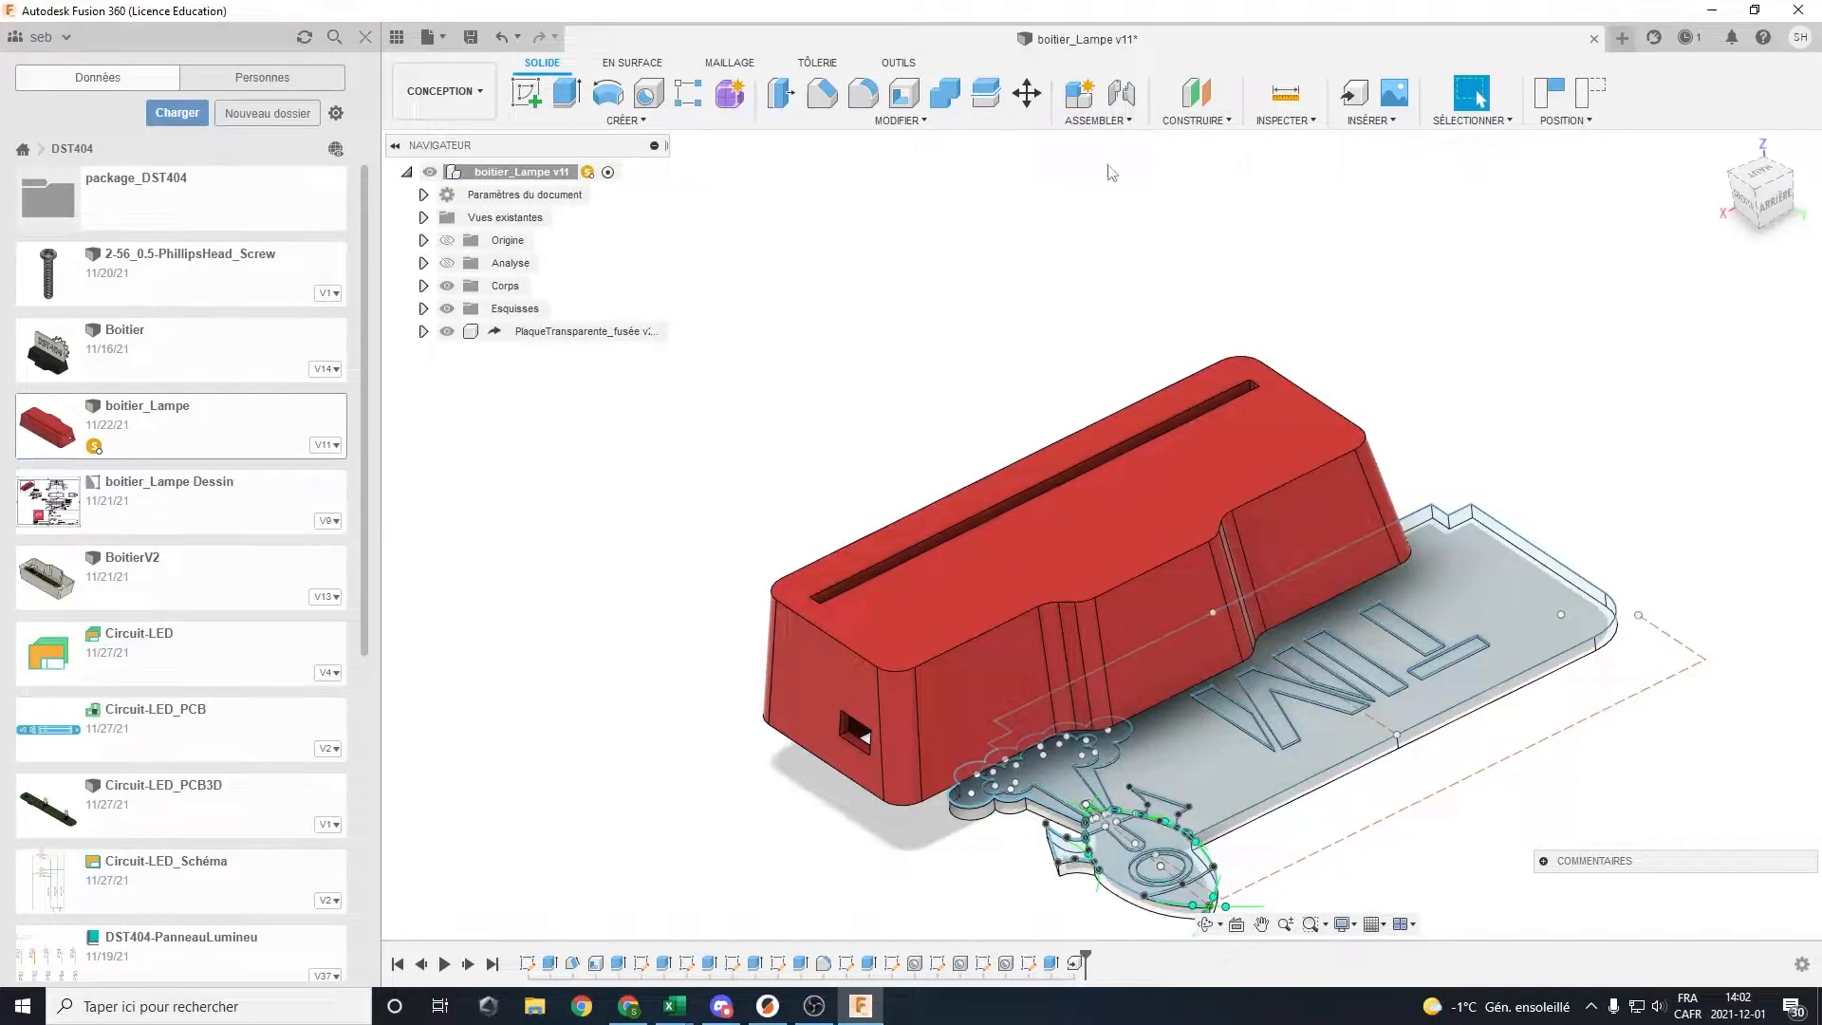
{"action": "left_click", "coordinate": [1025, 94]}
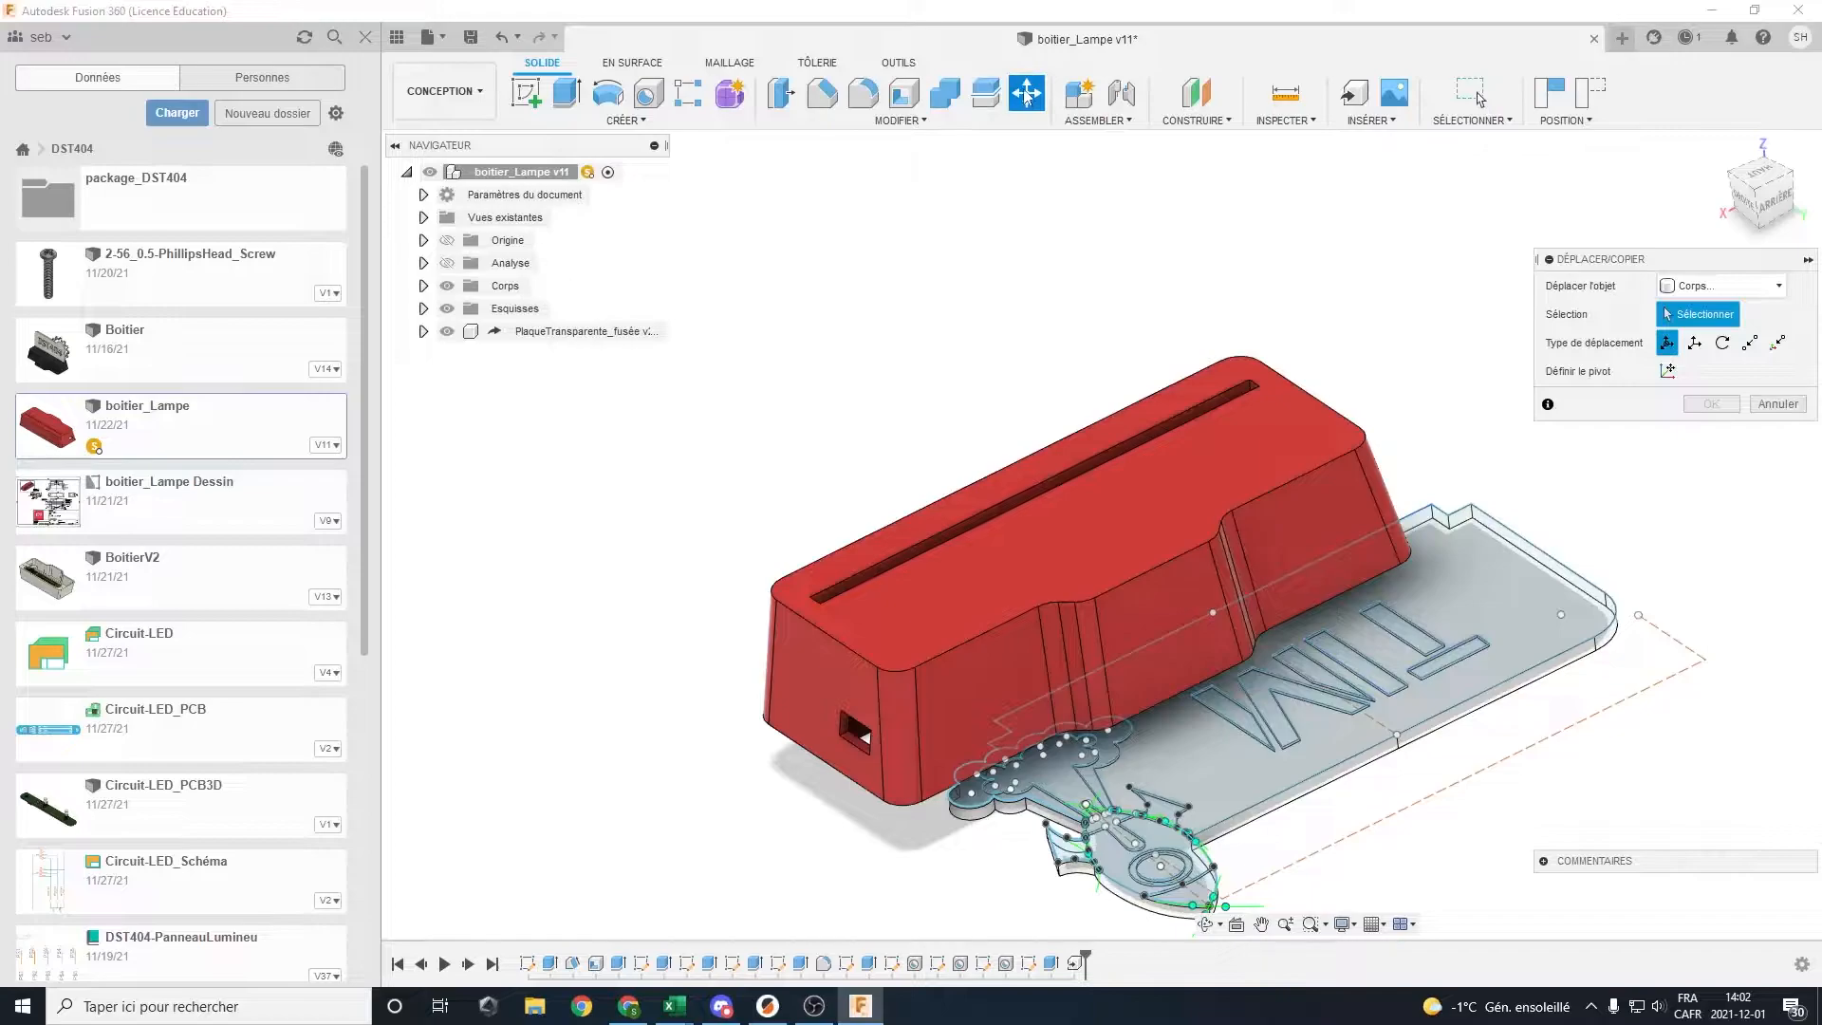
{"action": "left_click", "coordinate": [1723, 342]}
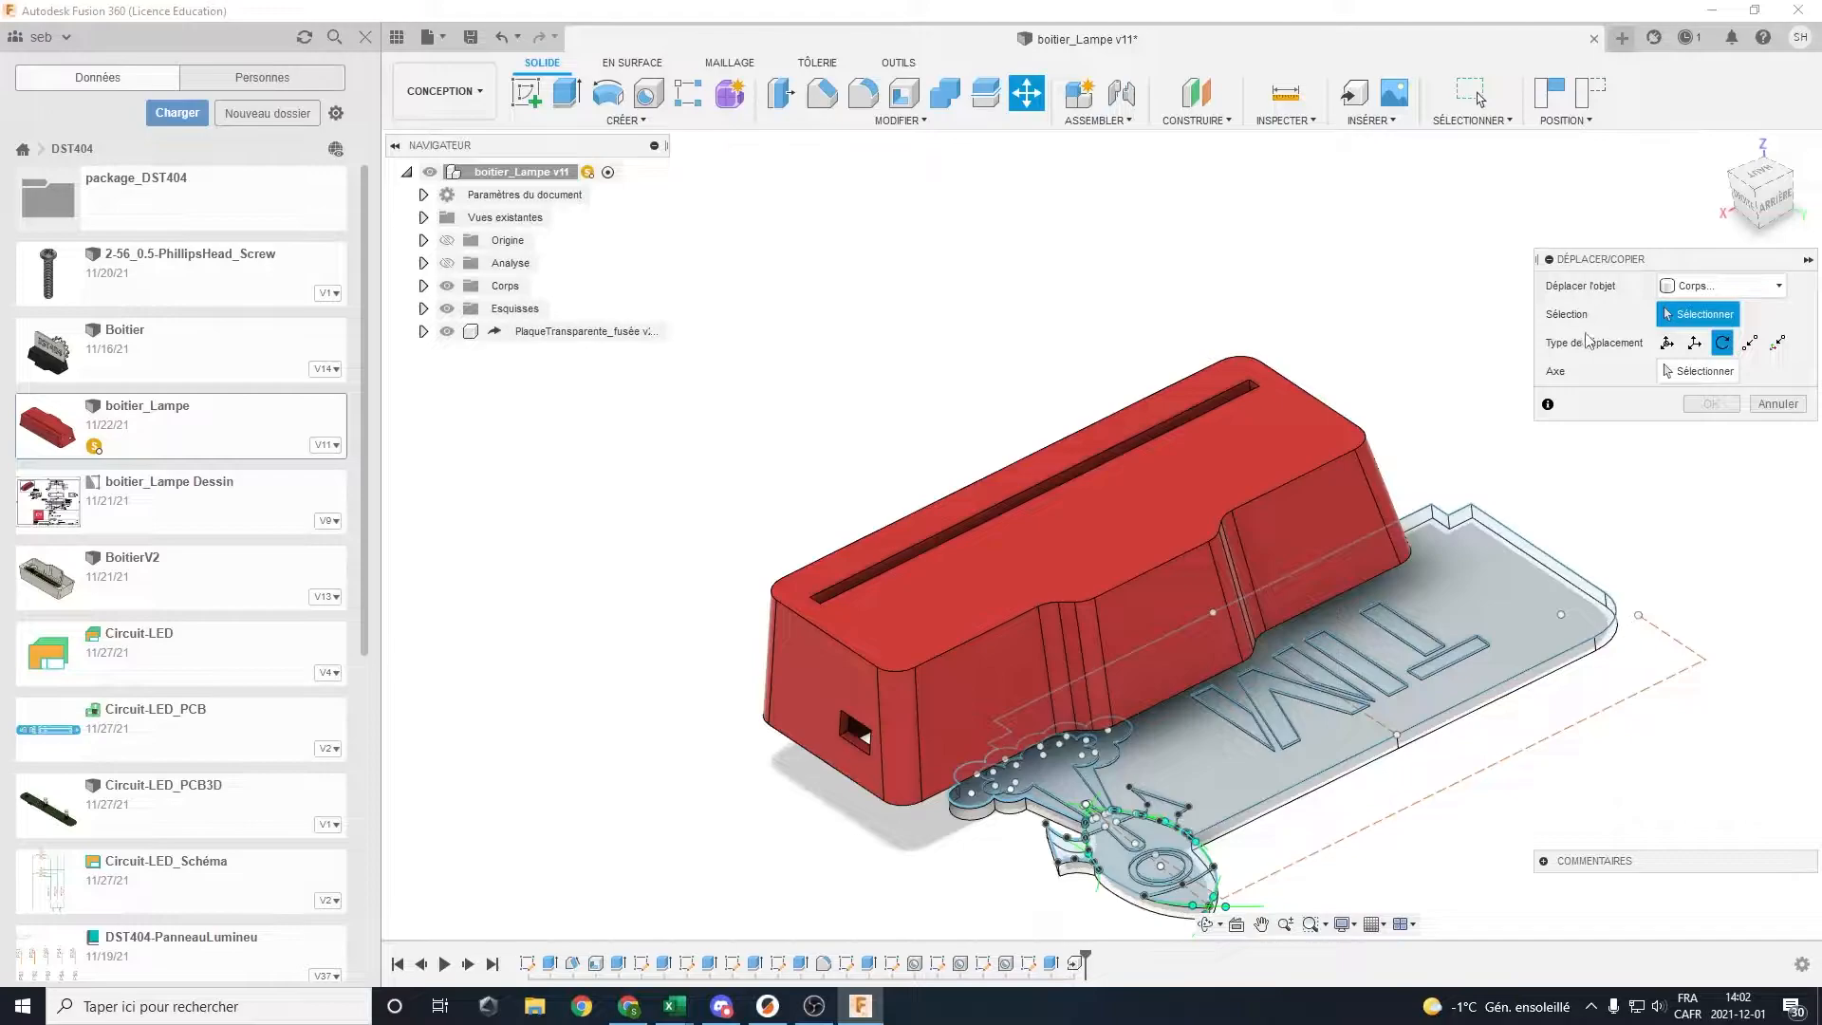
{"action": "left_click", "coordinate": [1689, 287]}
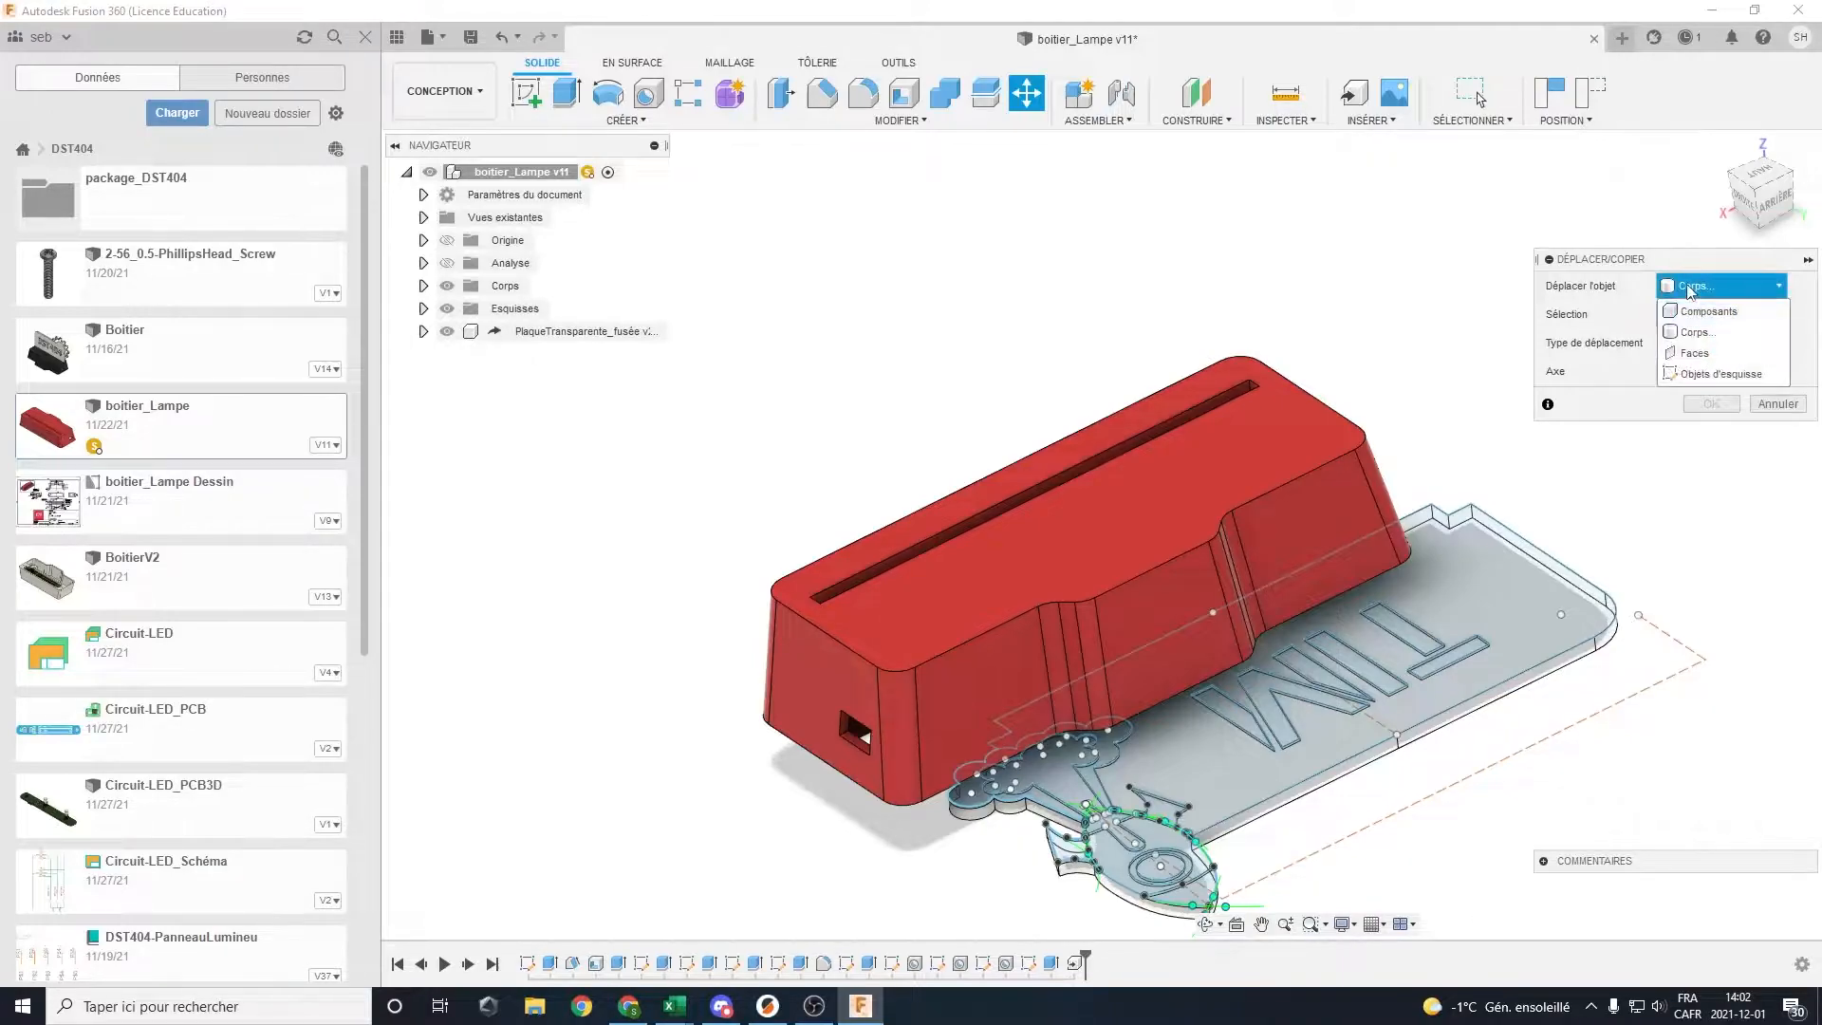
{"action": "left_click", "coordinate": [1703, 312]}
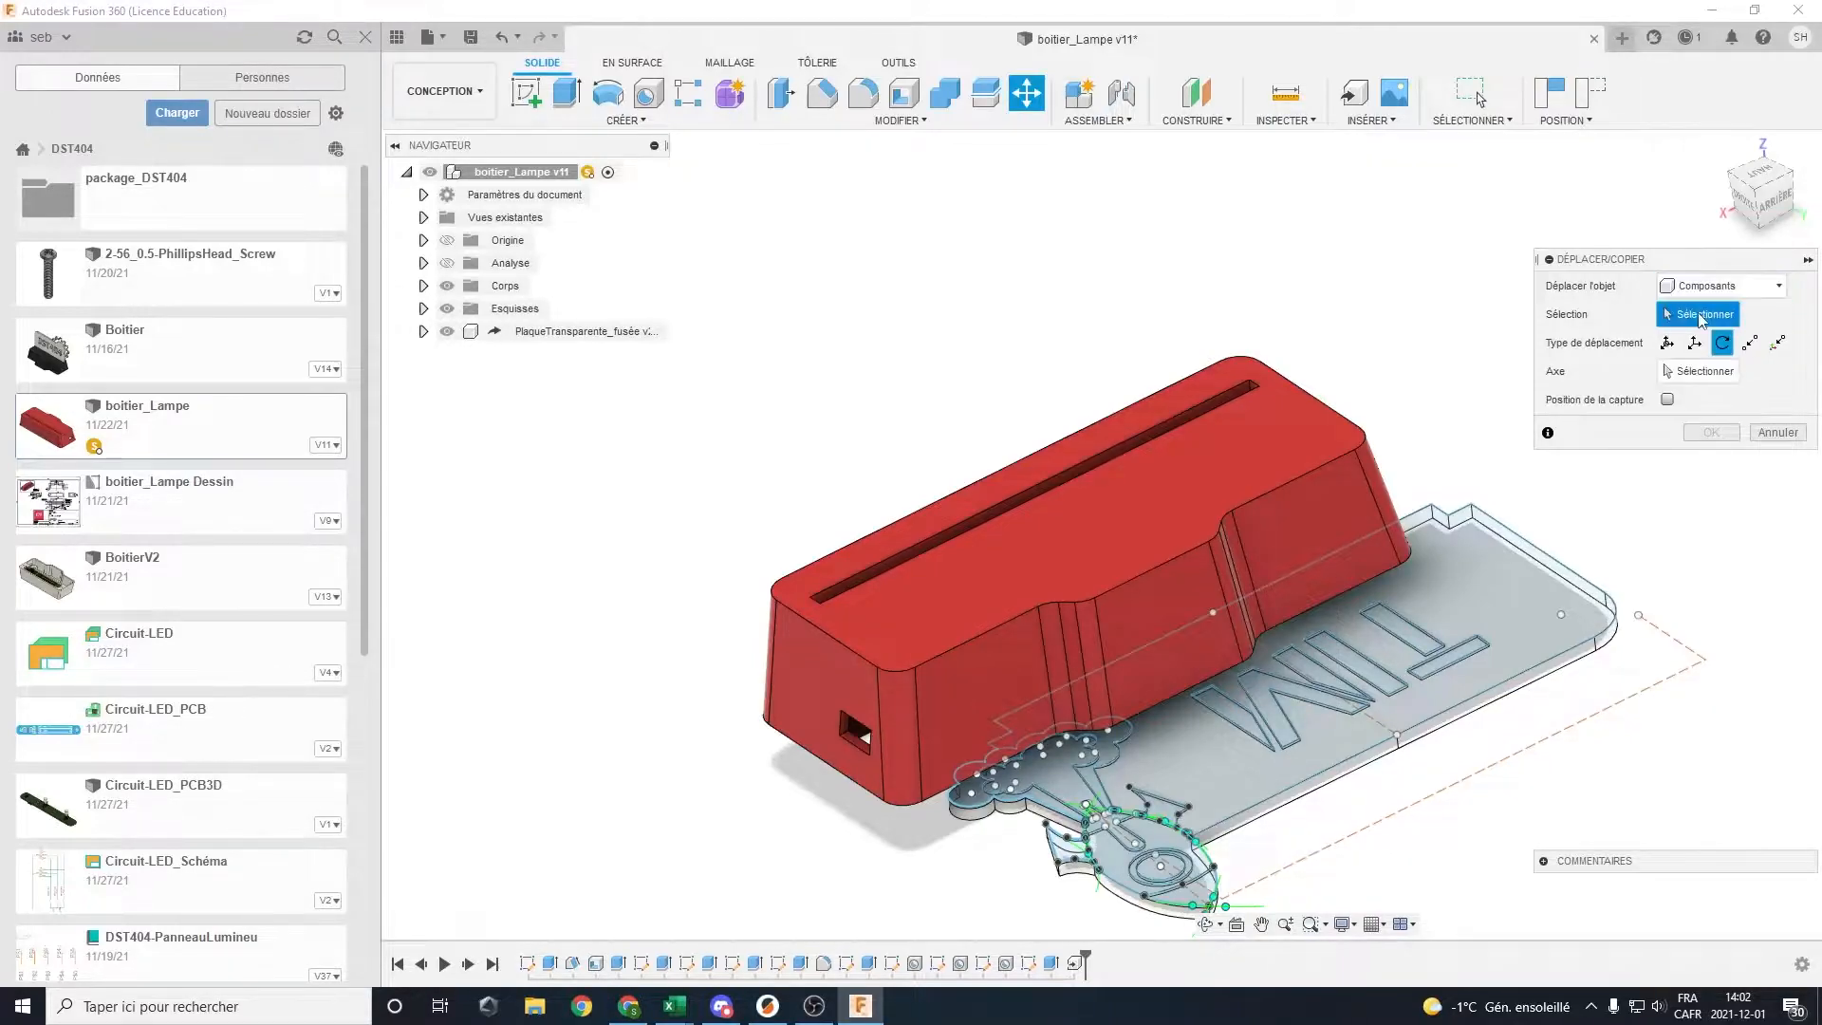
{"action": "left_click", "coordinate": [560, 331]}
{"action": "scroll", "coordinate": [1547, 537], "scroll_direction": "down", "scroll_amount": 1}
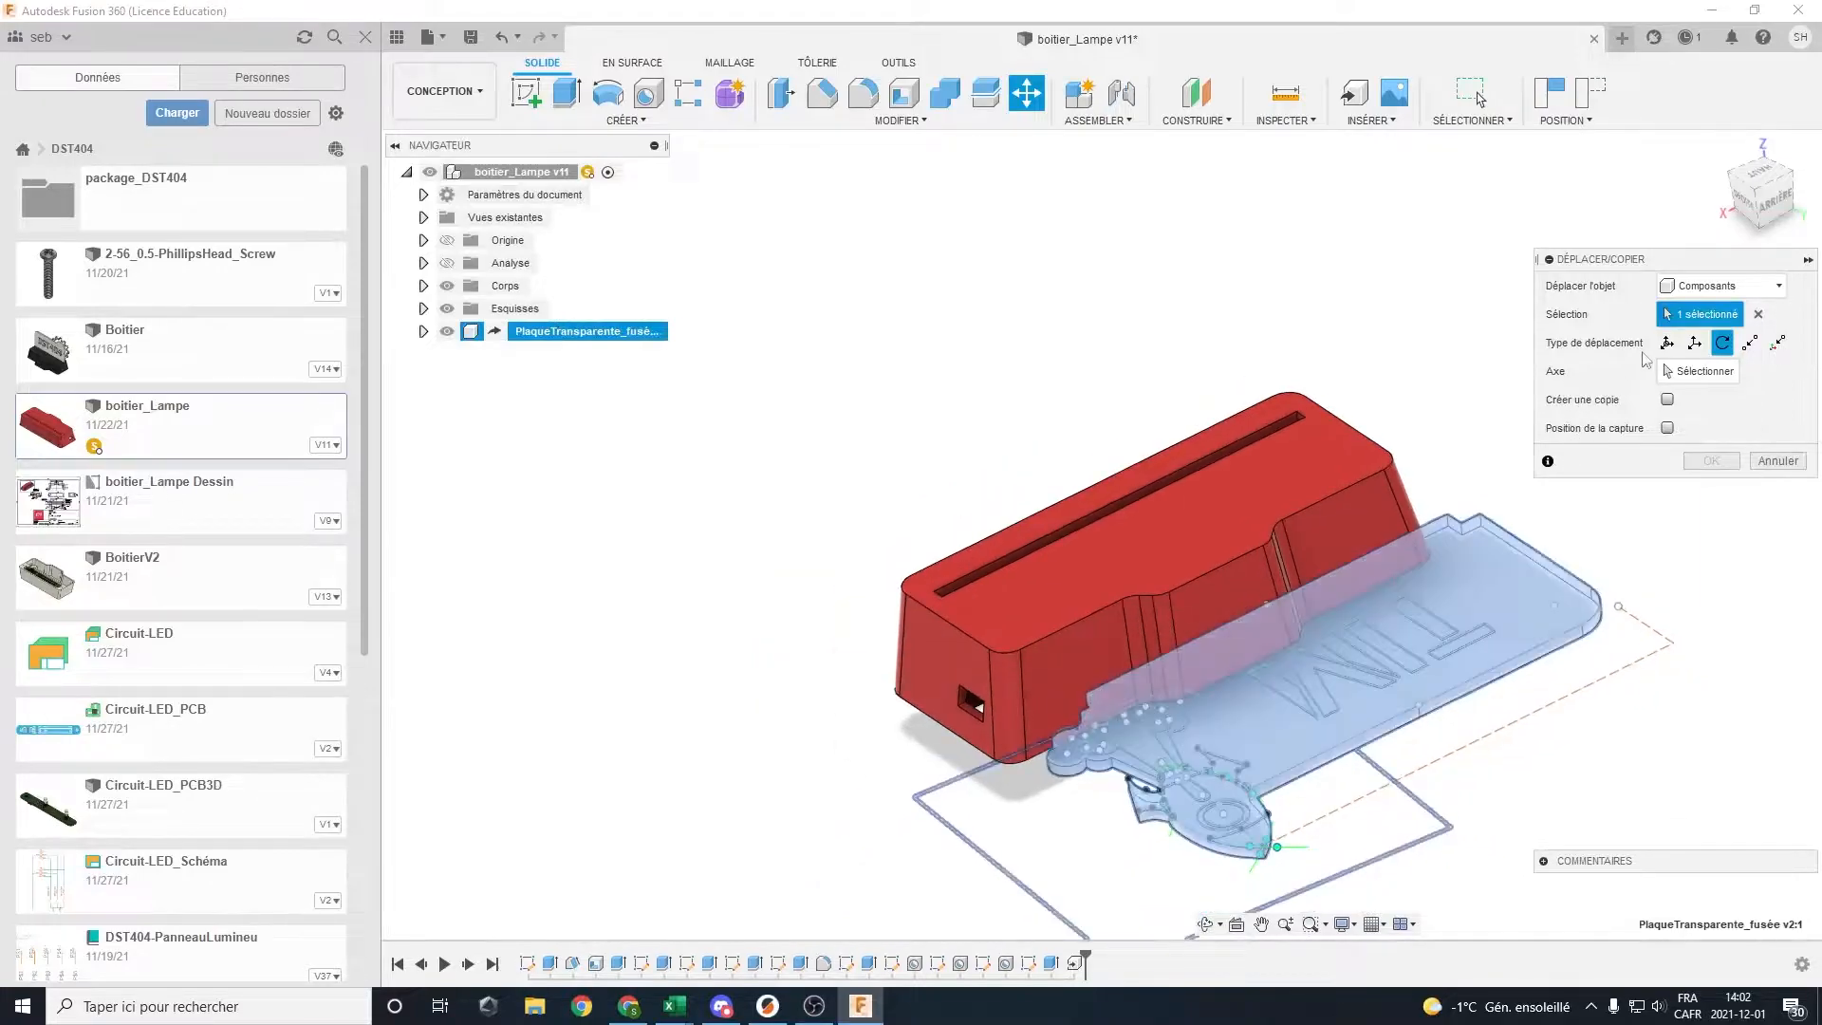
{"action": "left_click", "coordinate": [1668, 344]}
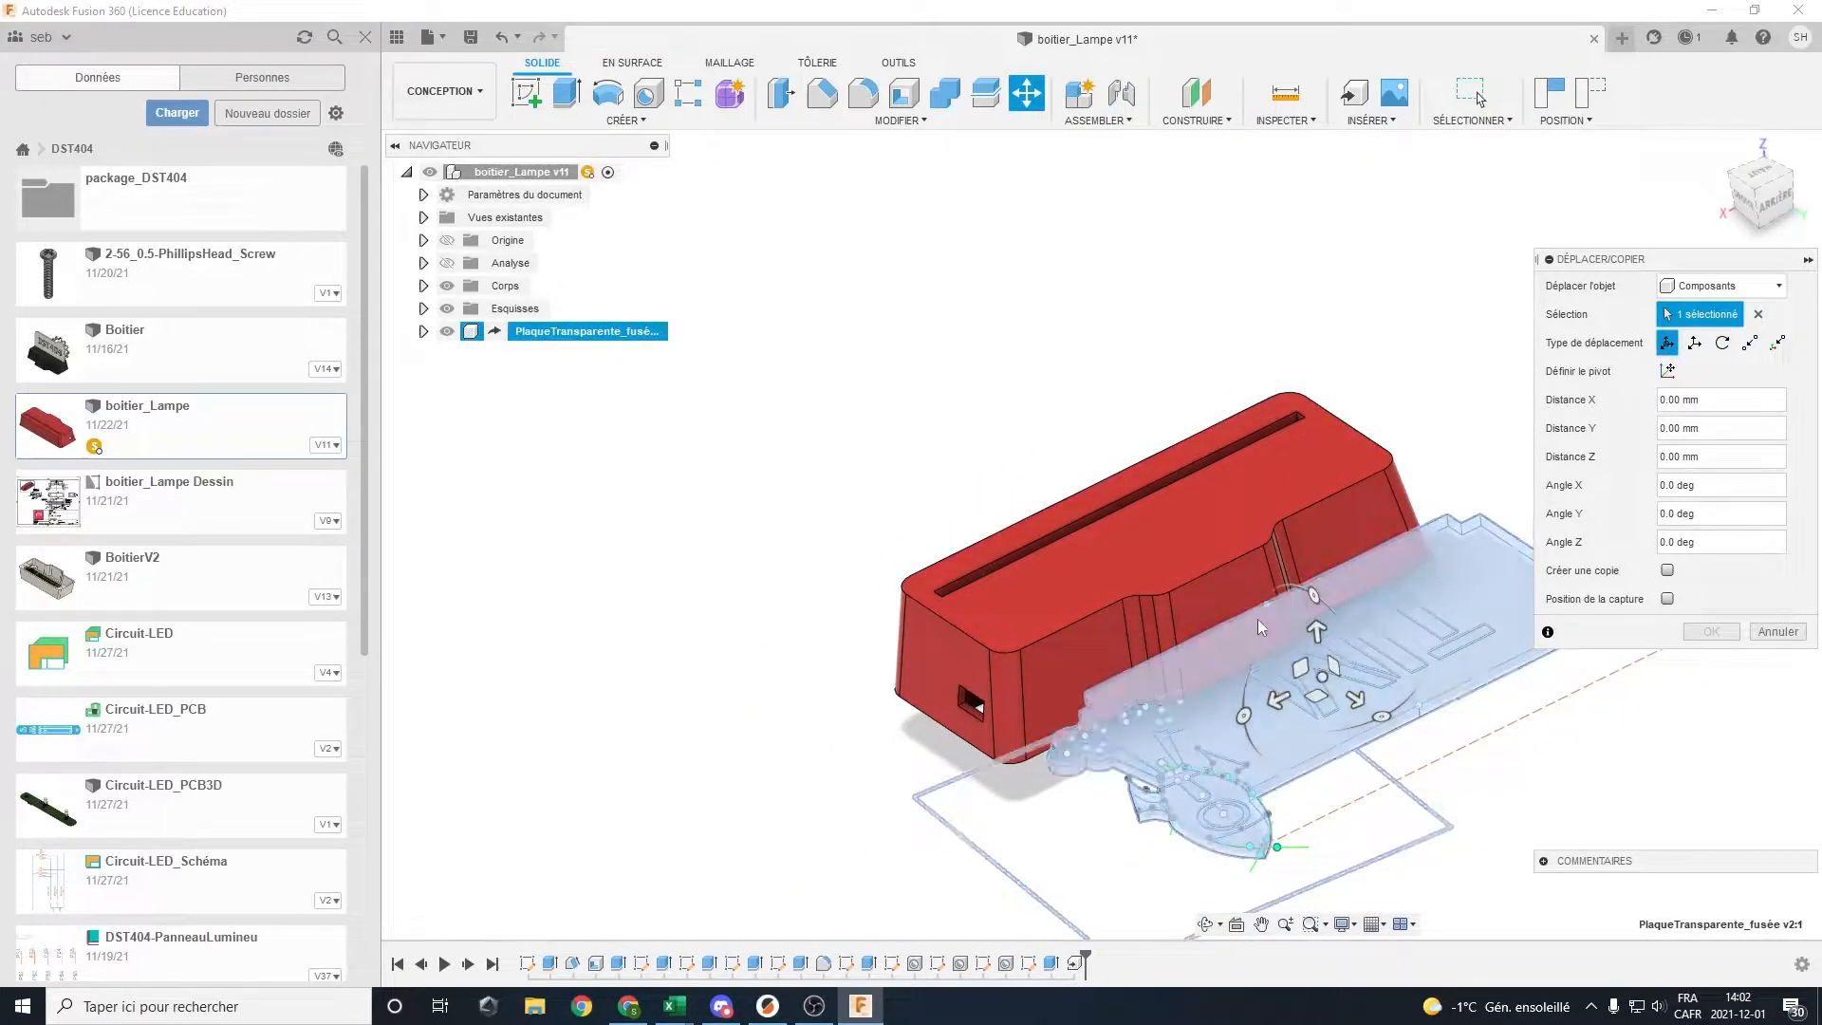
{"action": "left_click_drag", "start_coordinate": [1243, 715], "coordinate": [1404, 638]}
{"action": "middle_click_drag", "start_coordinate": [1407, 657], "coordinate": [1440, 757], "text": "shift"}
{"action": "left_click_drag", "start_coordinate": [1331, 790], "coordinate": [1363, 685]}
{"action": "middle_click_drag", "start_coordinate": [1413, 829], "coordinate": [1272, 668], "text": "shift"}
{"action": "left_click", "coordinate": [1706, 636]}
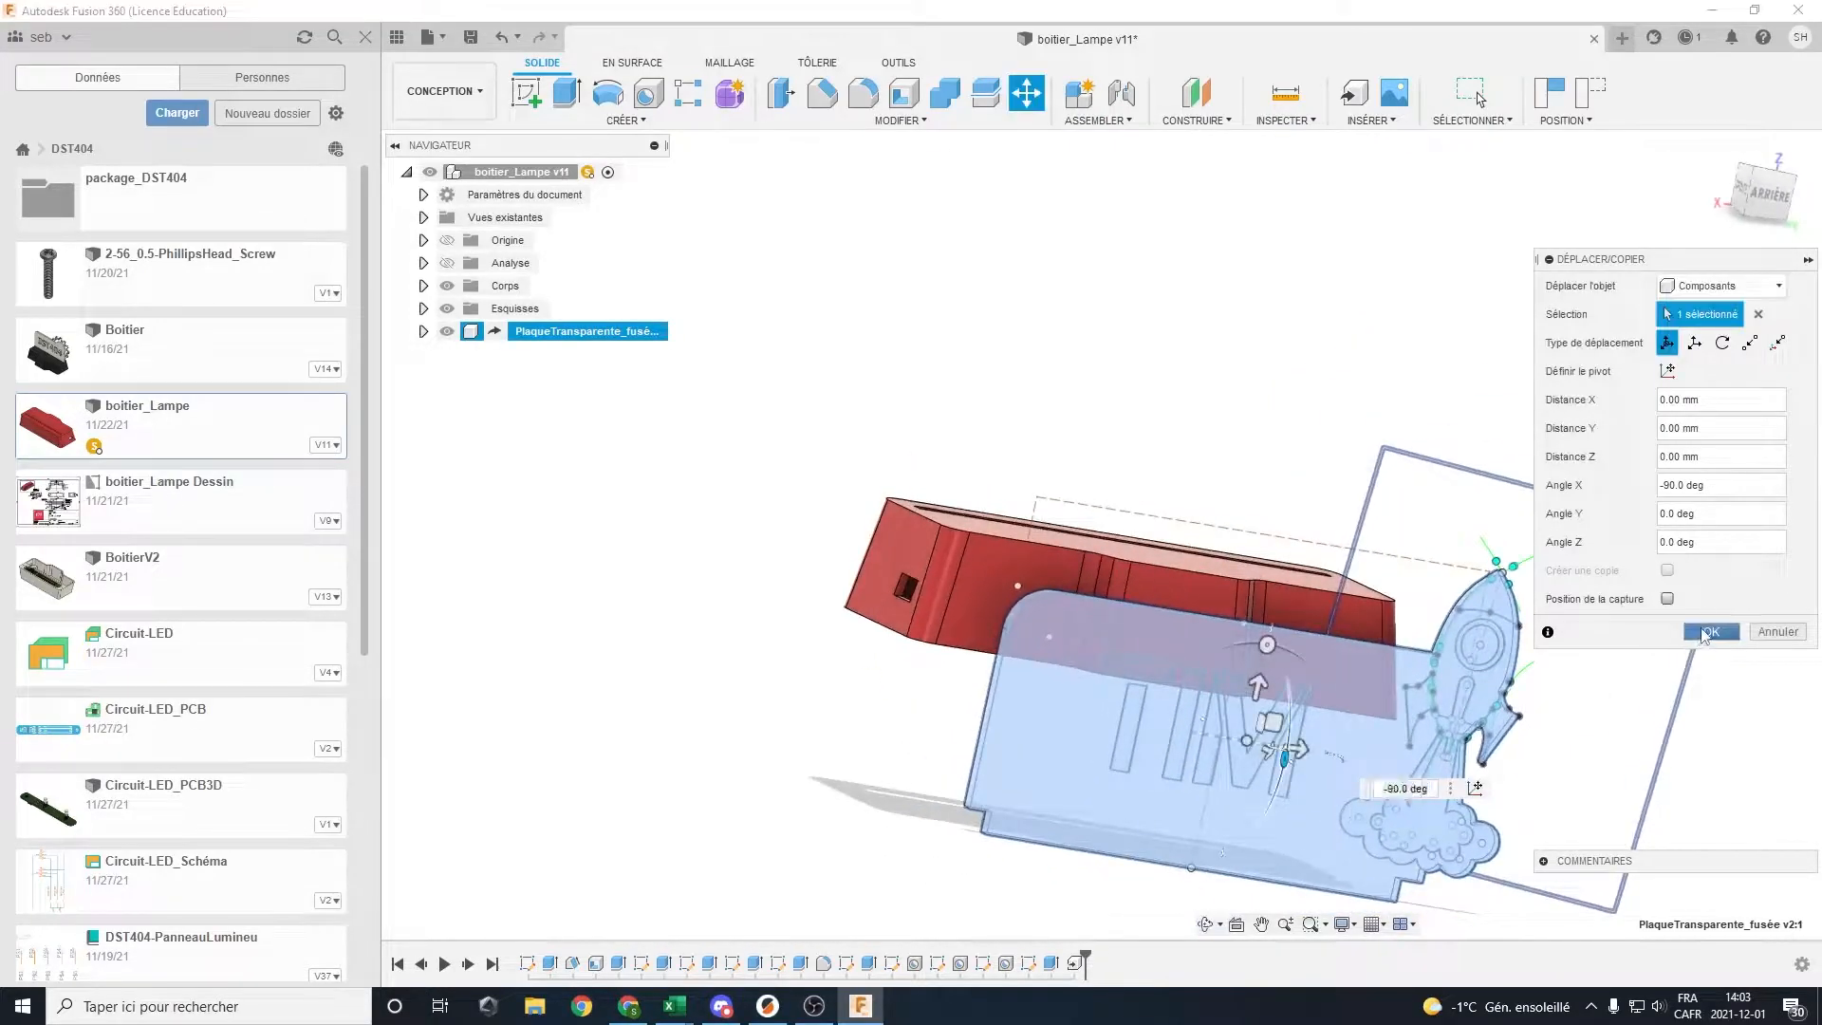
Examine the notch at the plate's lower corner and the slot in the case where the plate fits
{"action": "middle_click_drag", "start_coordinate": [1169, 784], "coordinate": [1189, 732], "text": "shift"}
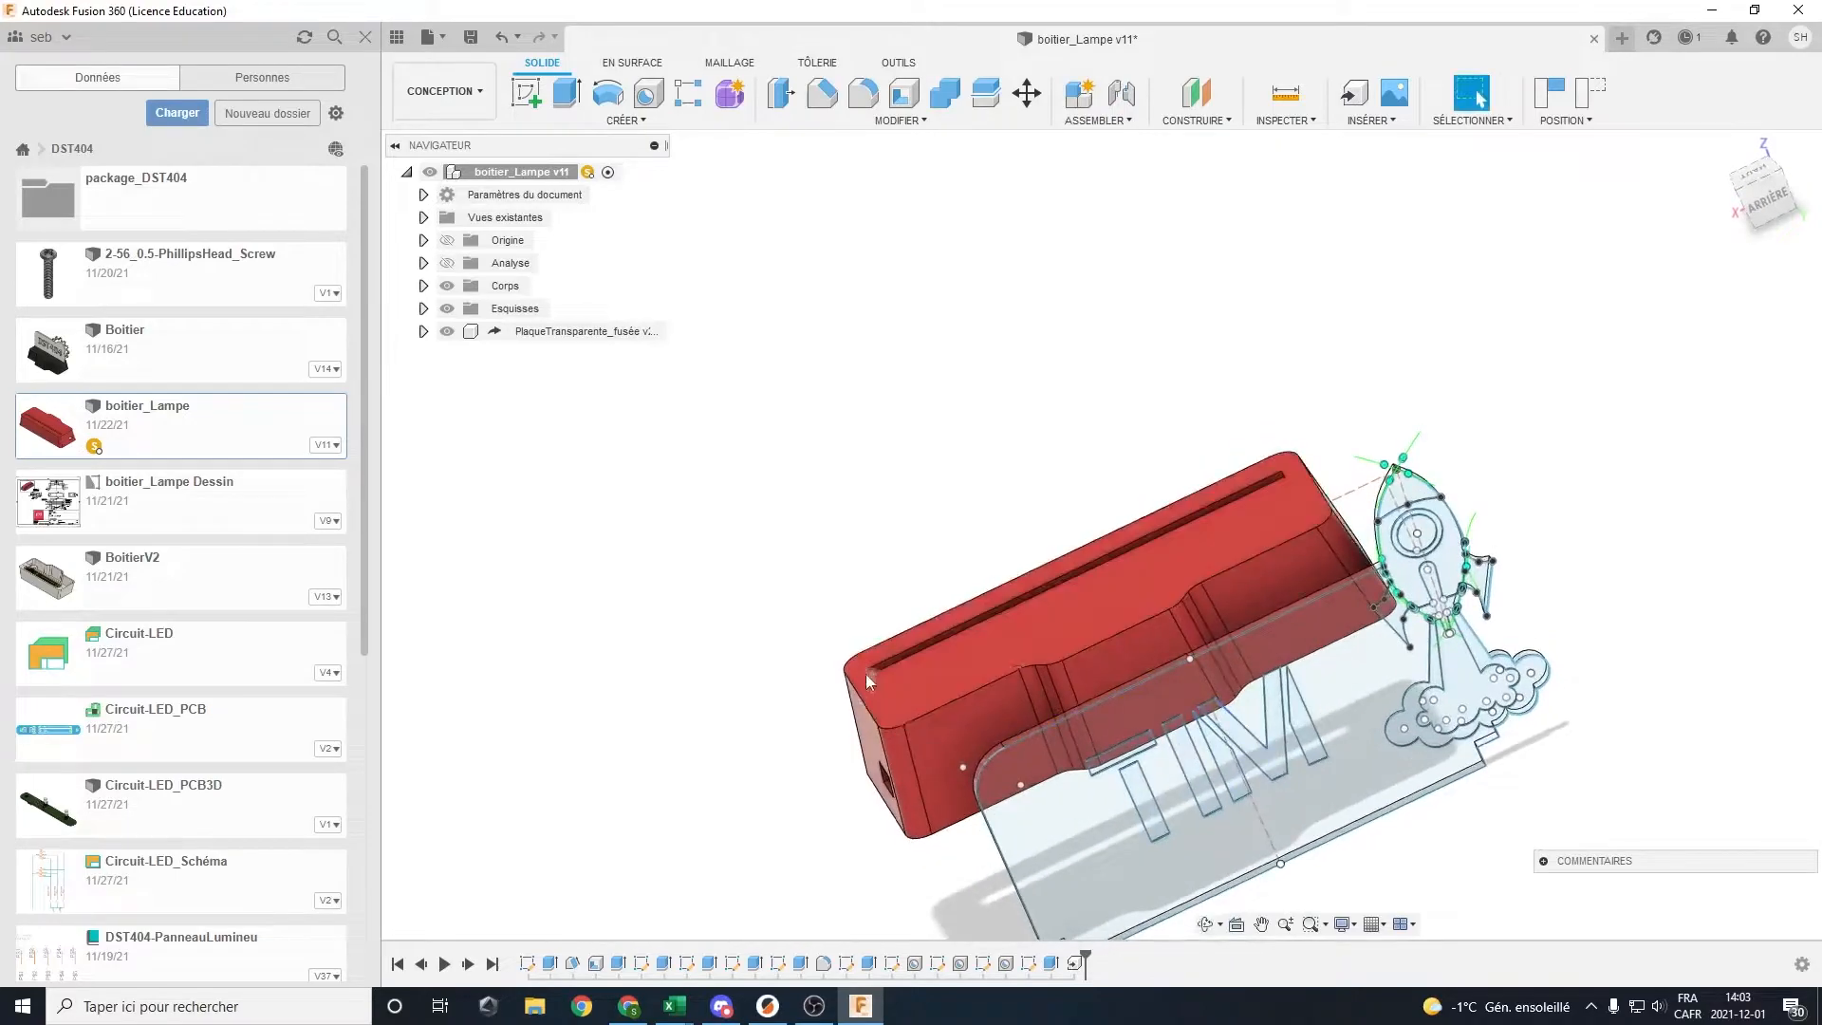
{"action": "middle_click_drag", "start_coordinate": [1228, 833], "coordinate": [1228, 634]}
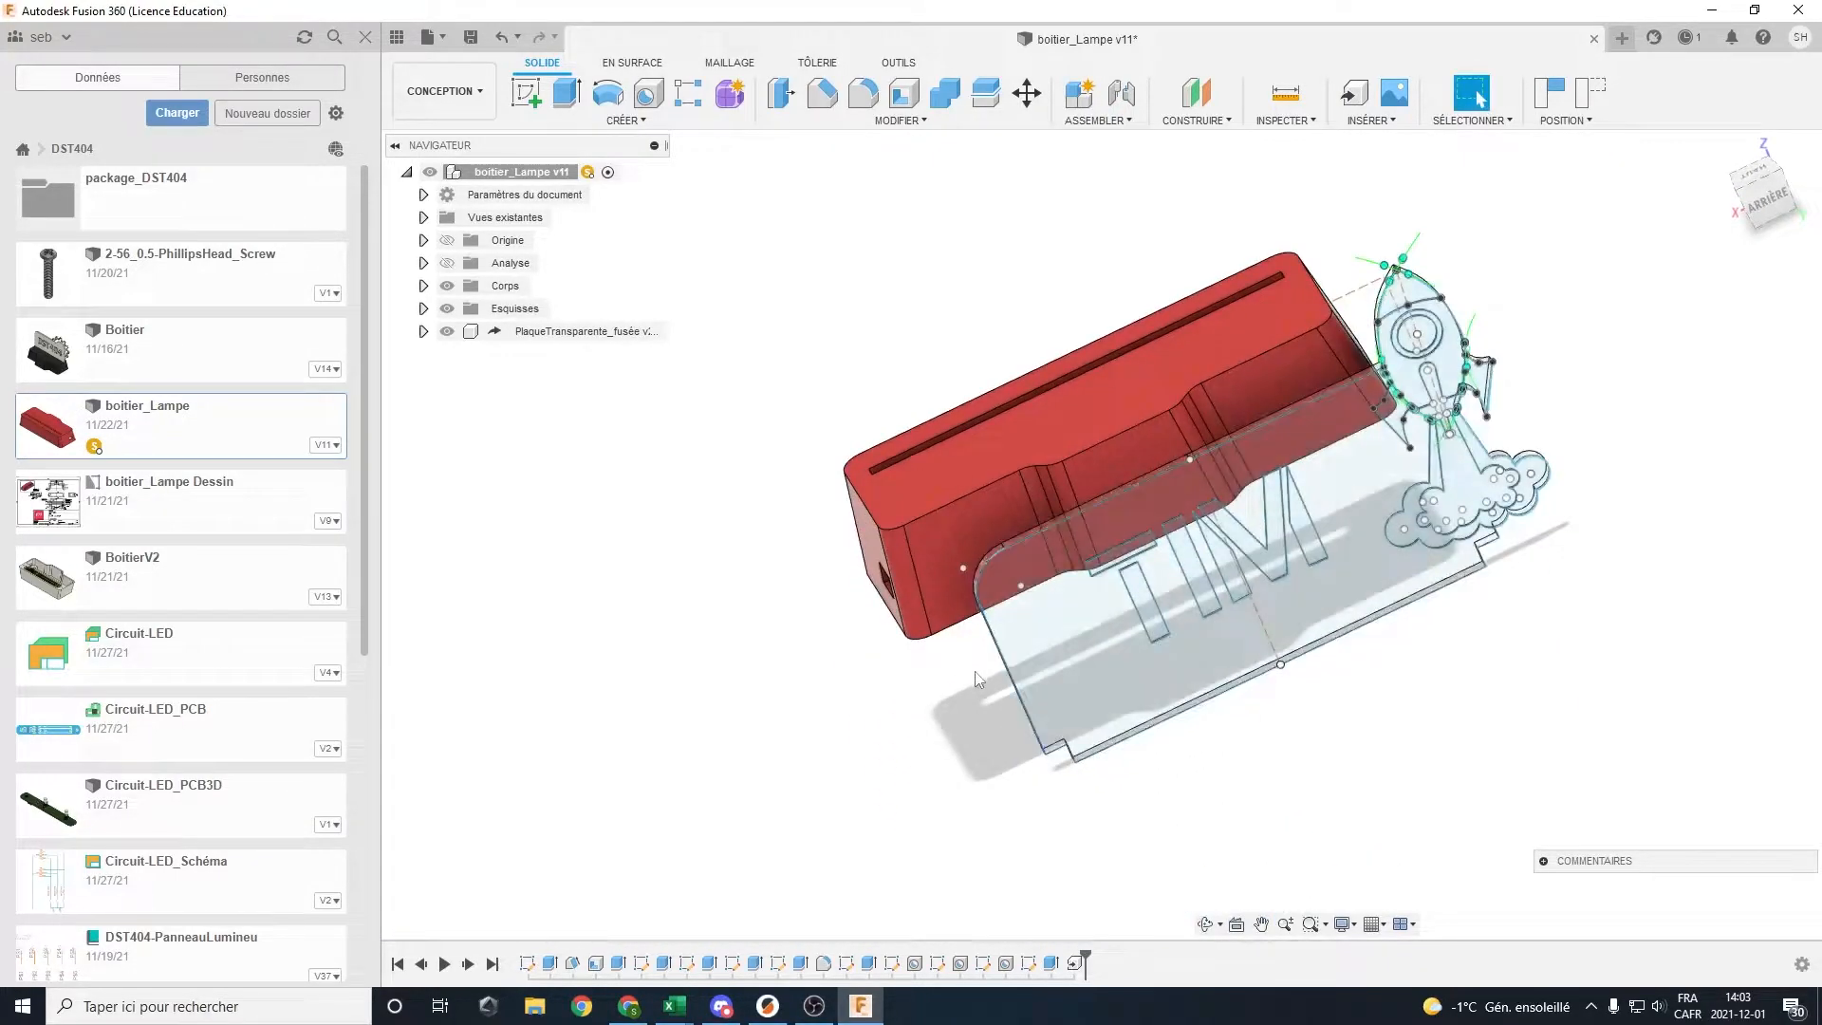
{"action": "scroll", "coordinate": [879, 520], "scroll_direction": "up", "scroll_amount": 5}
{"action": "left_click", "coordinate": [880, 520]}
{"action": "middle_click_drag", "start_coordinate": [1208, 671], "coordinate": [1130, 179]}
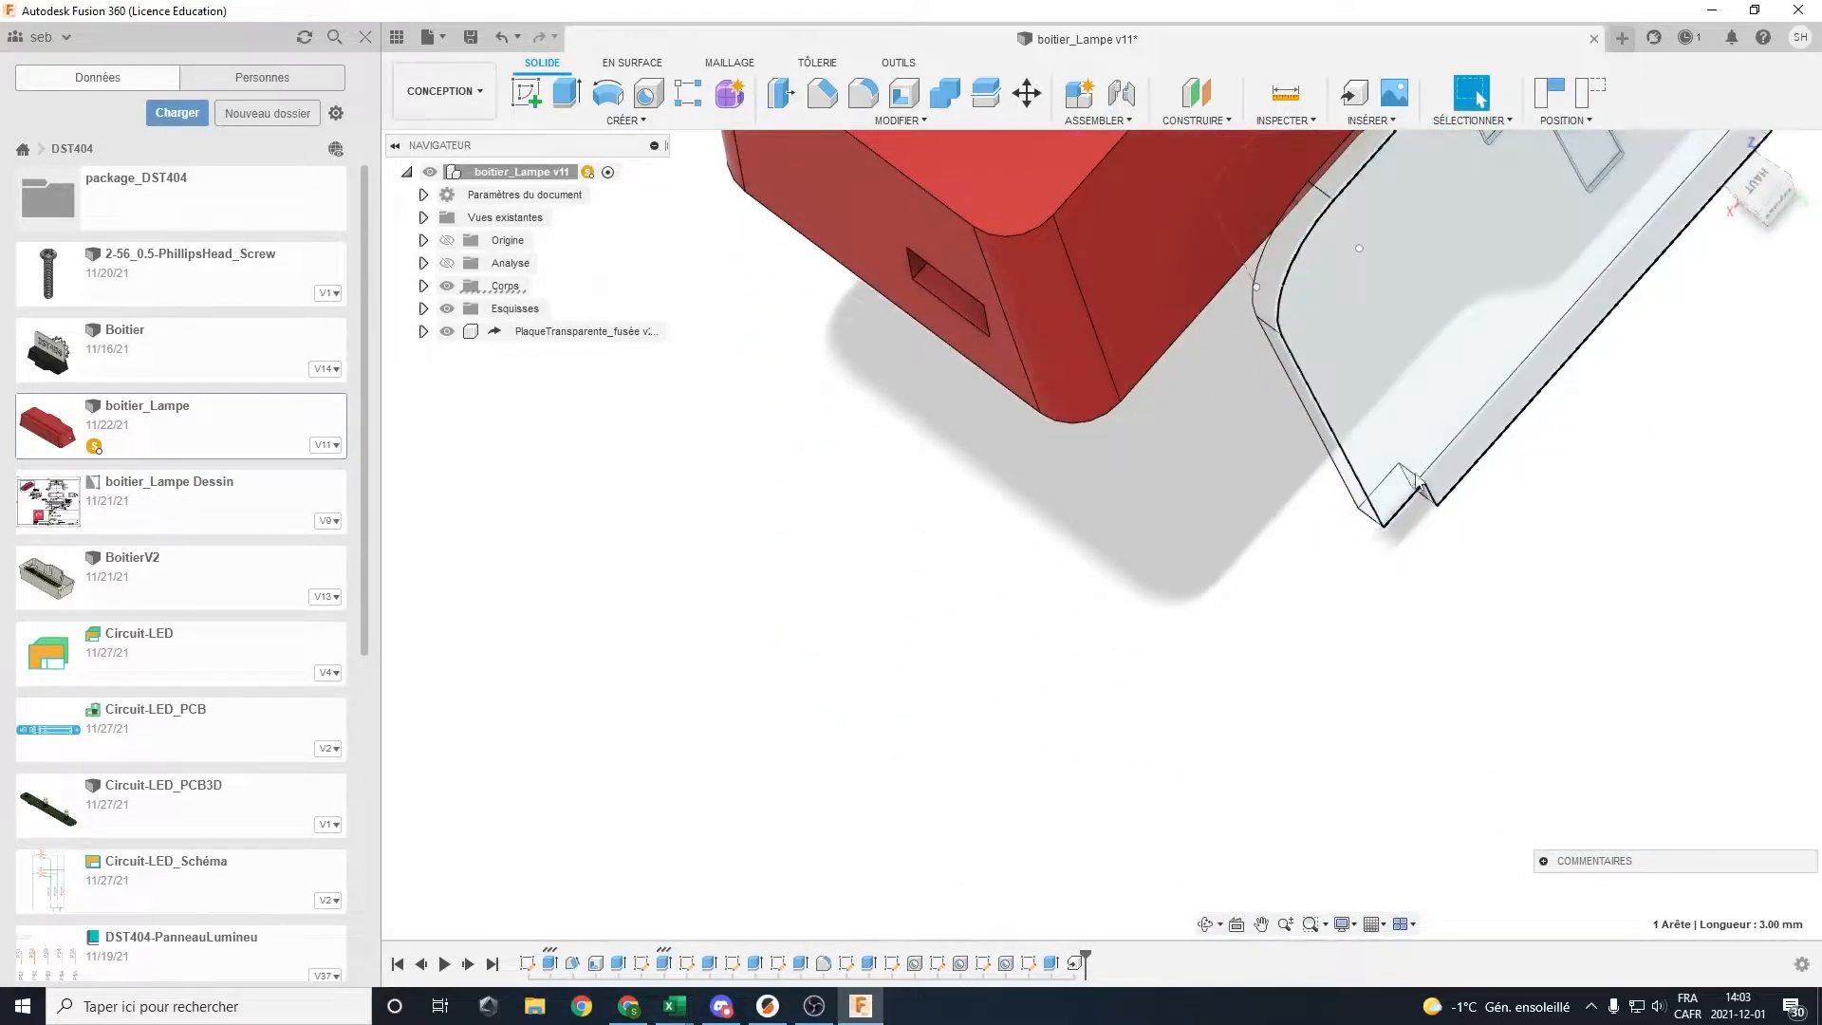
{"action": "middle_click_drag", "start_coordinate": [1418, 482], "coordinate": [1386, 190], "text": "shift"}
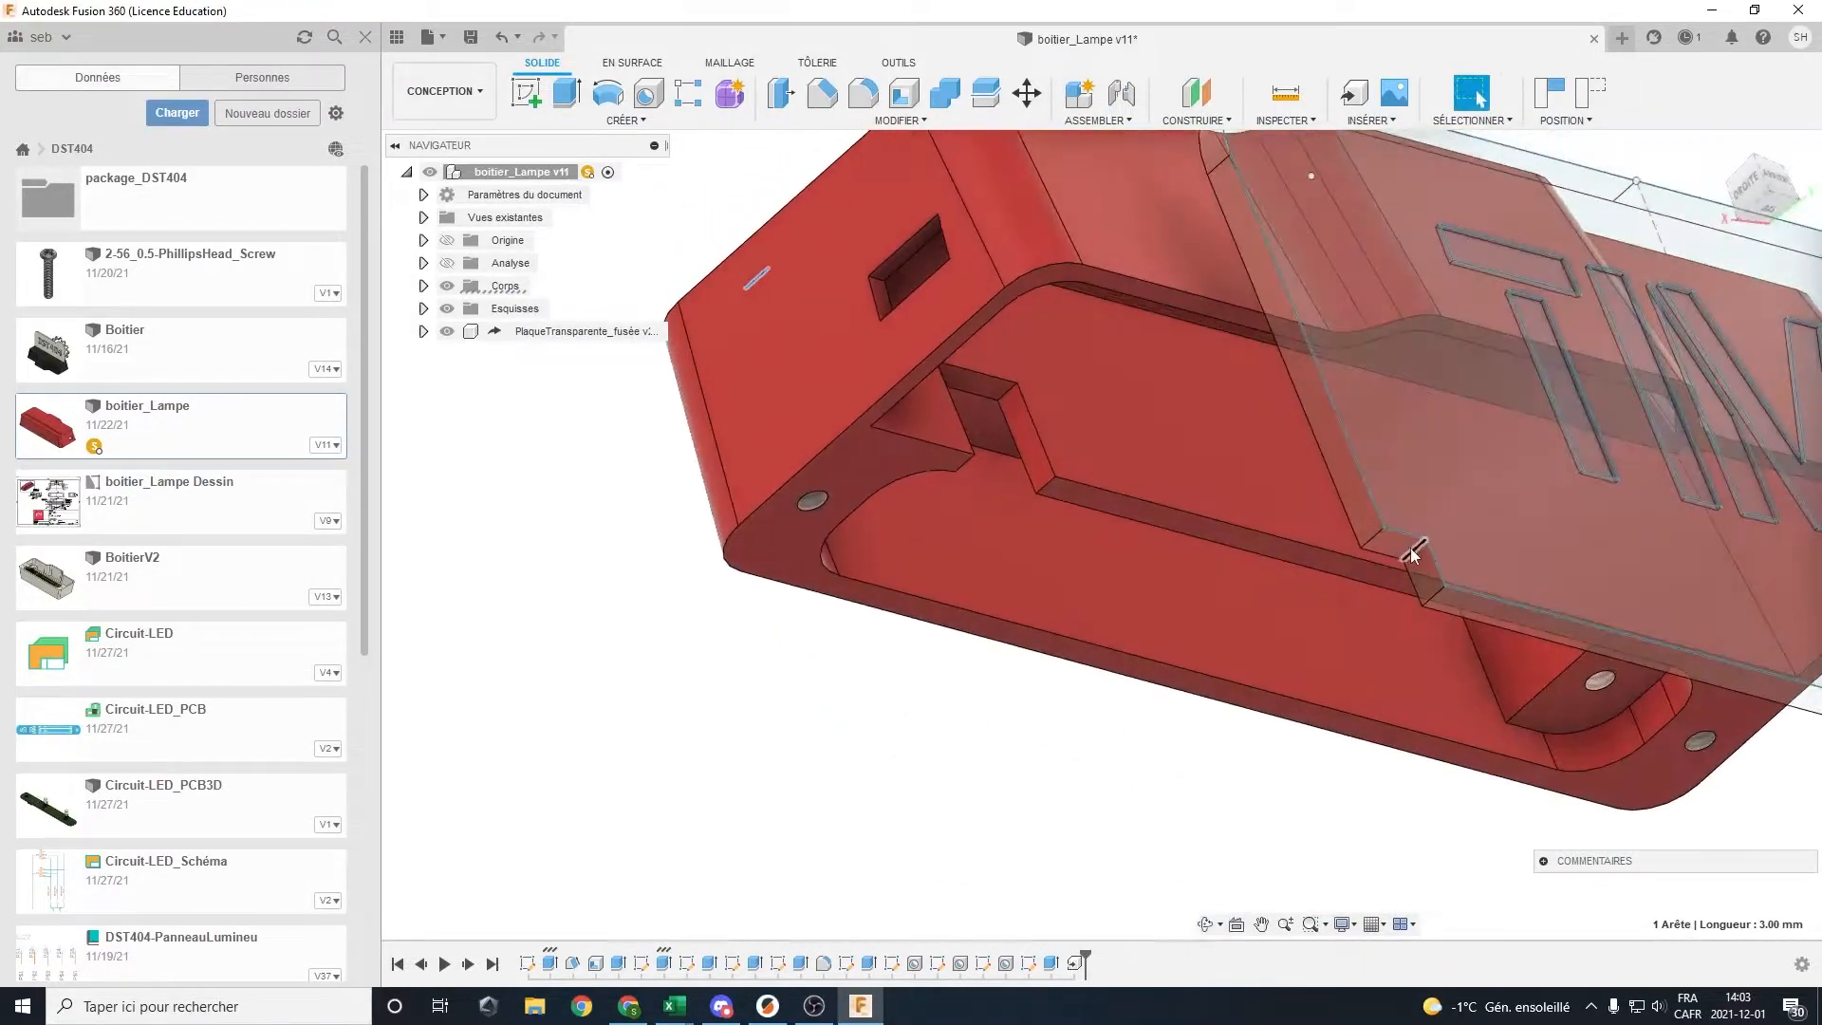
{"action": "left_click", "coordinate": [1413, 552]}
{"action": "middle_click_drag", "start_coordinate": [1357, 596], "coordinate": [1309, 503], "text": "shift"}
{"action": "key", "text": "Escape"}
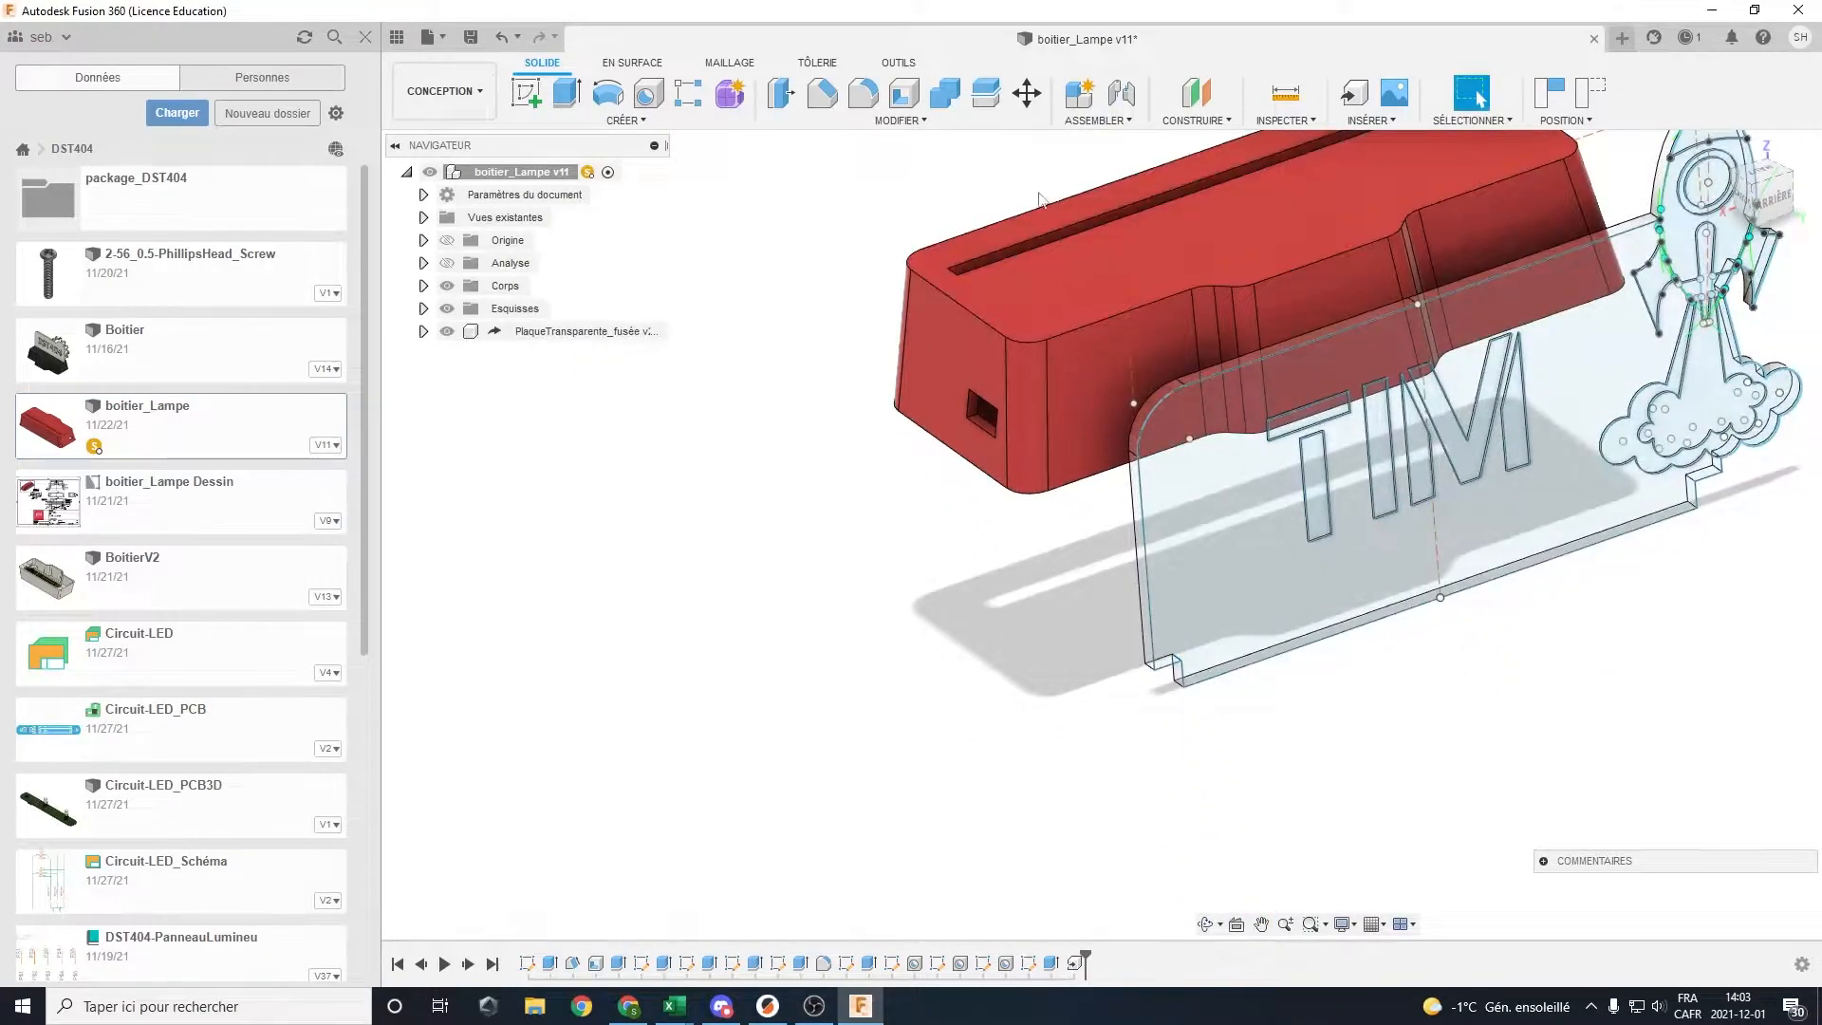
Start a joint linking the notch at the transparent plate's lower corner to the end of the slot on top of the case
{"action": "left_click", "coordinate": [1121, 94]}
{"action": "middle_click_drag", "start_coordinate": [1094, 686], "coordinate": [1112, 590]}
{"action": "middle_click_drag", "start_coordinate": [1143, 700], "coordinate": [1185, 568], "text": "shift"}
{"action": "scroll", "coordinate": [1188, 569], "scroll_direction": "up", "scroll_amount": 4}
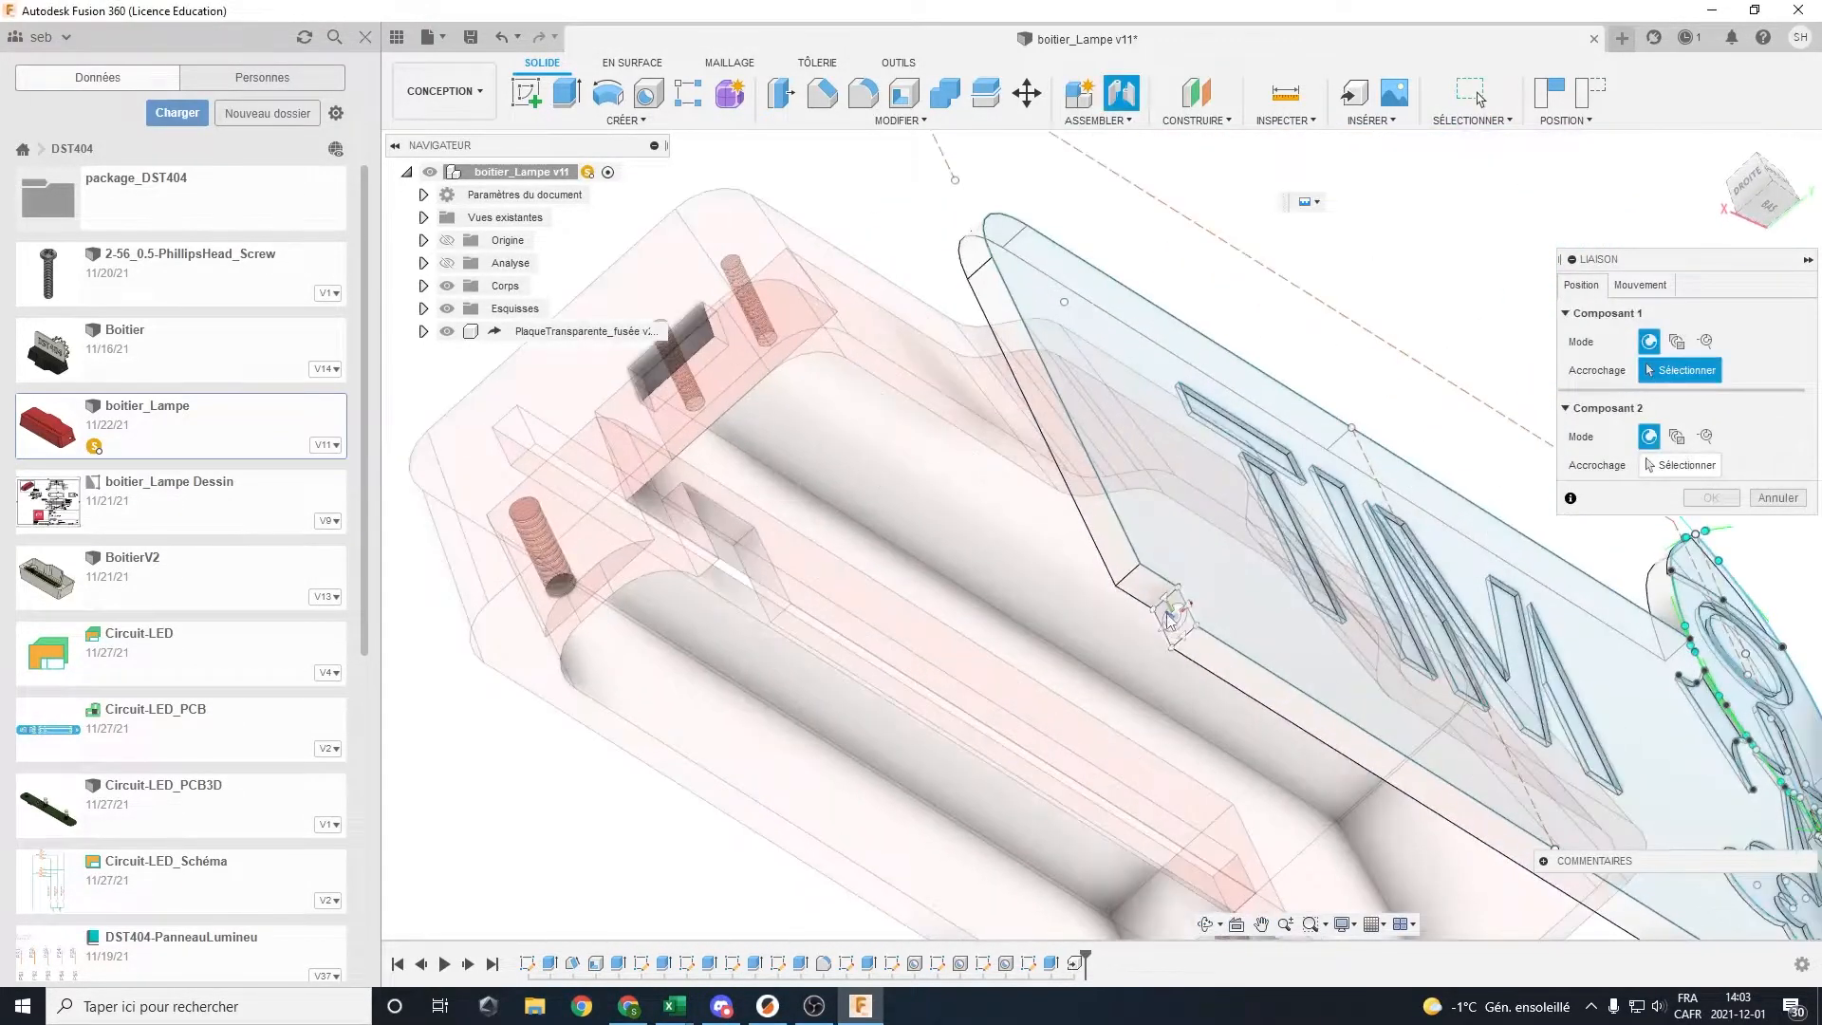
{"action": "left_click", "coordinate": [1173, 605]}
{"action": "scroll", "coordinate": [964, 631], "scroll_direction": "down", "scroll_amount": 5}
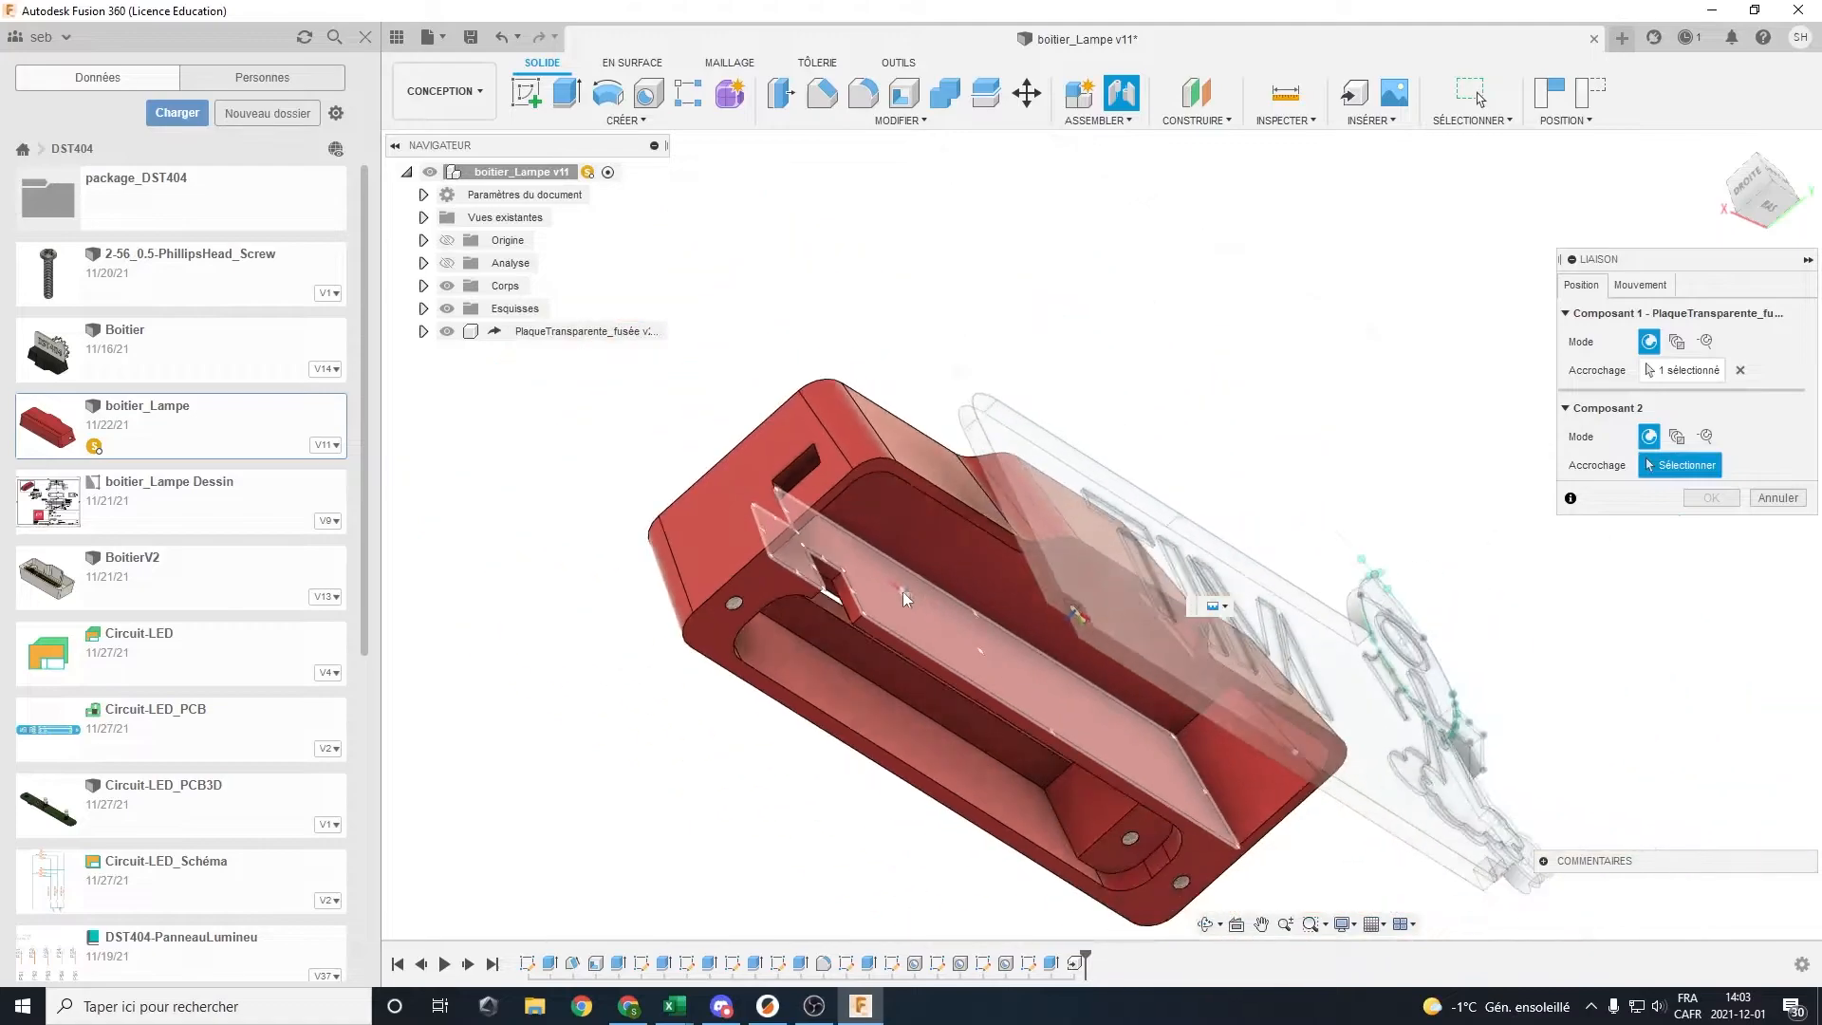
{"action": "middle_click_drag", "start_coordinate": [1034, 699], "coordinate": [854, 806], "text": "shift"}
{"action": "scroll", "coordinate": [818, 792], "scroll_direction": "up", "scroll_amount": 8}
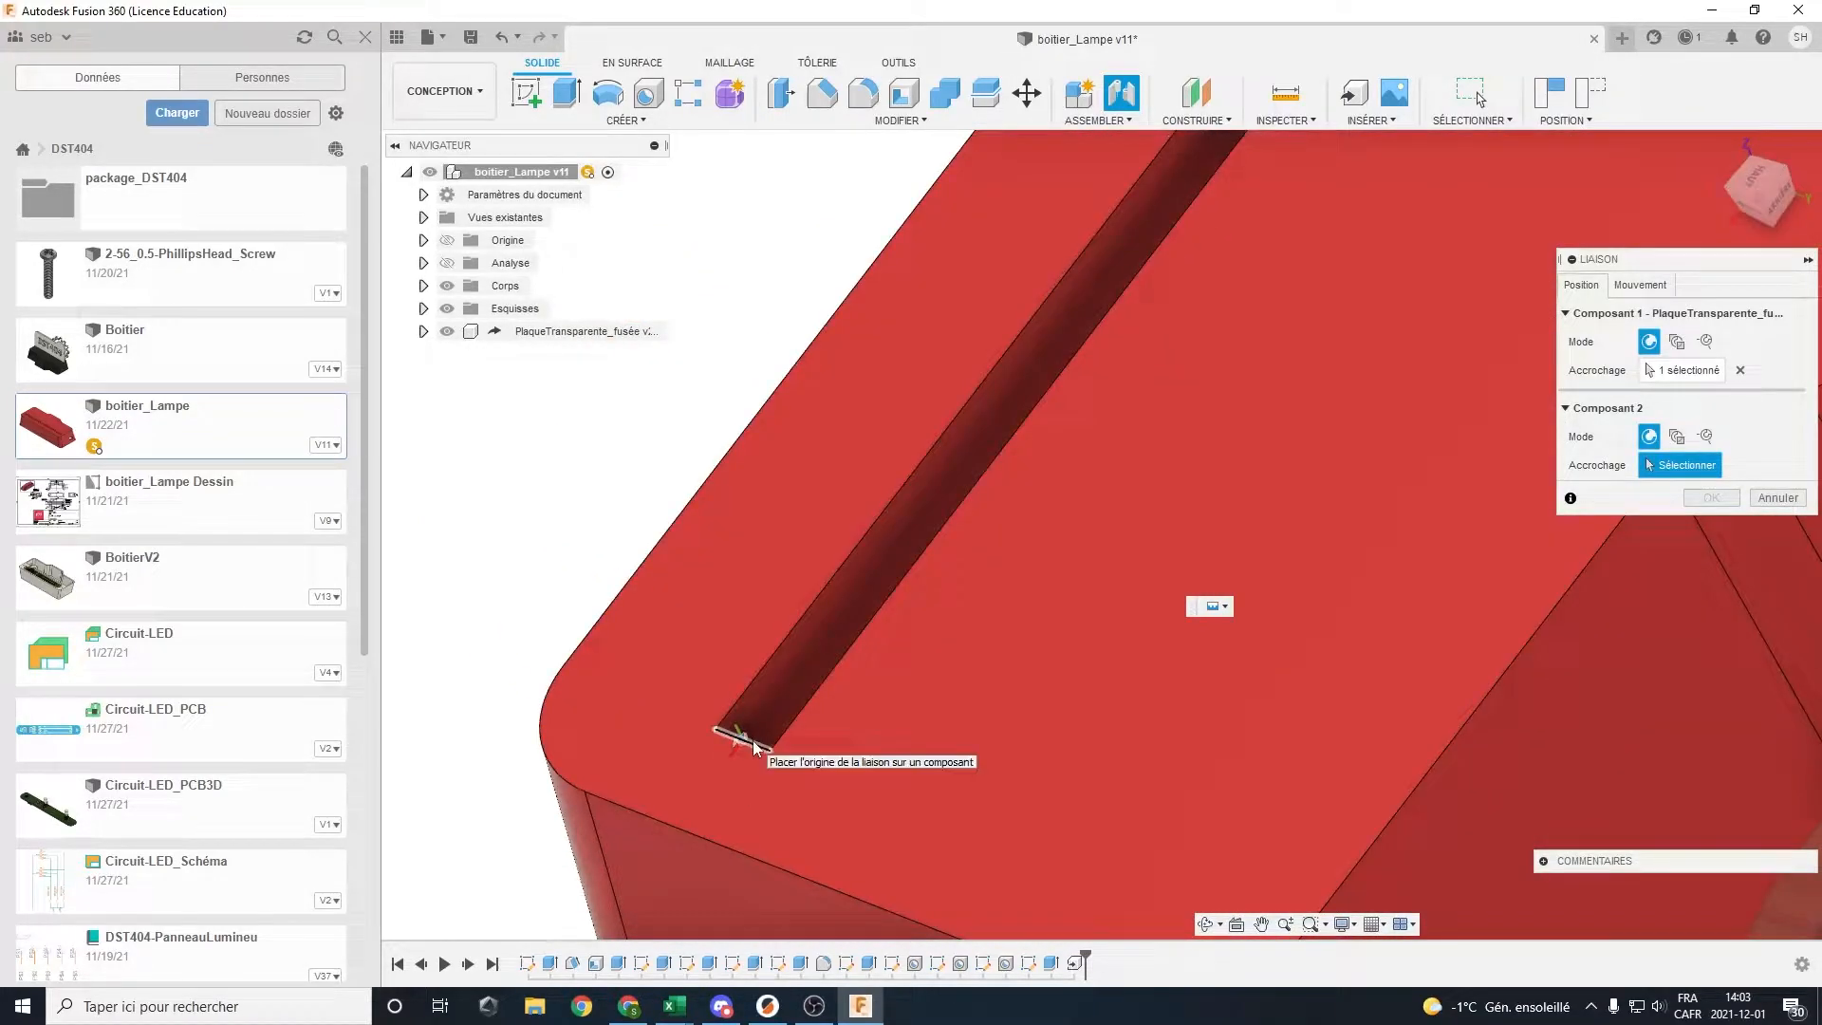
{"action": "left_click", "coordinate": [765, 750]}
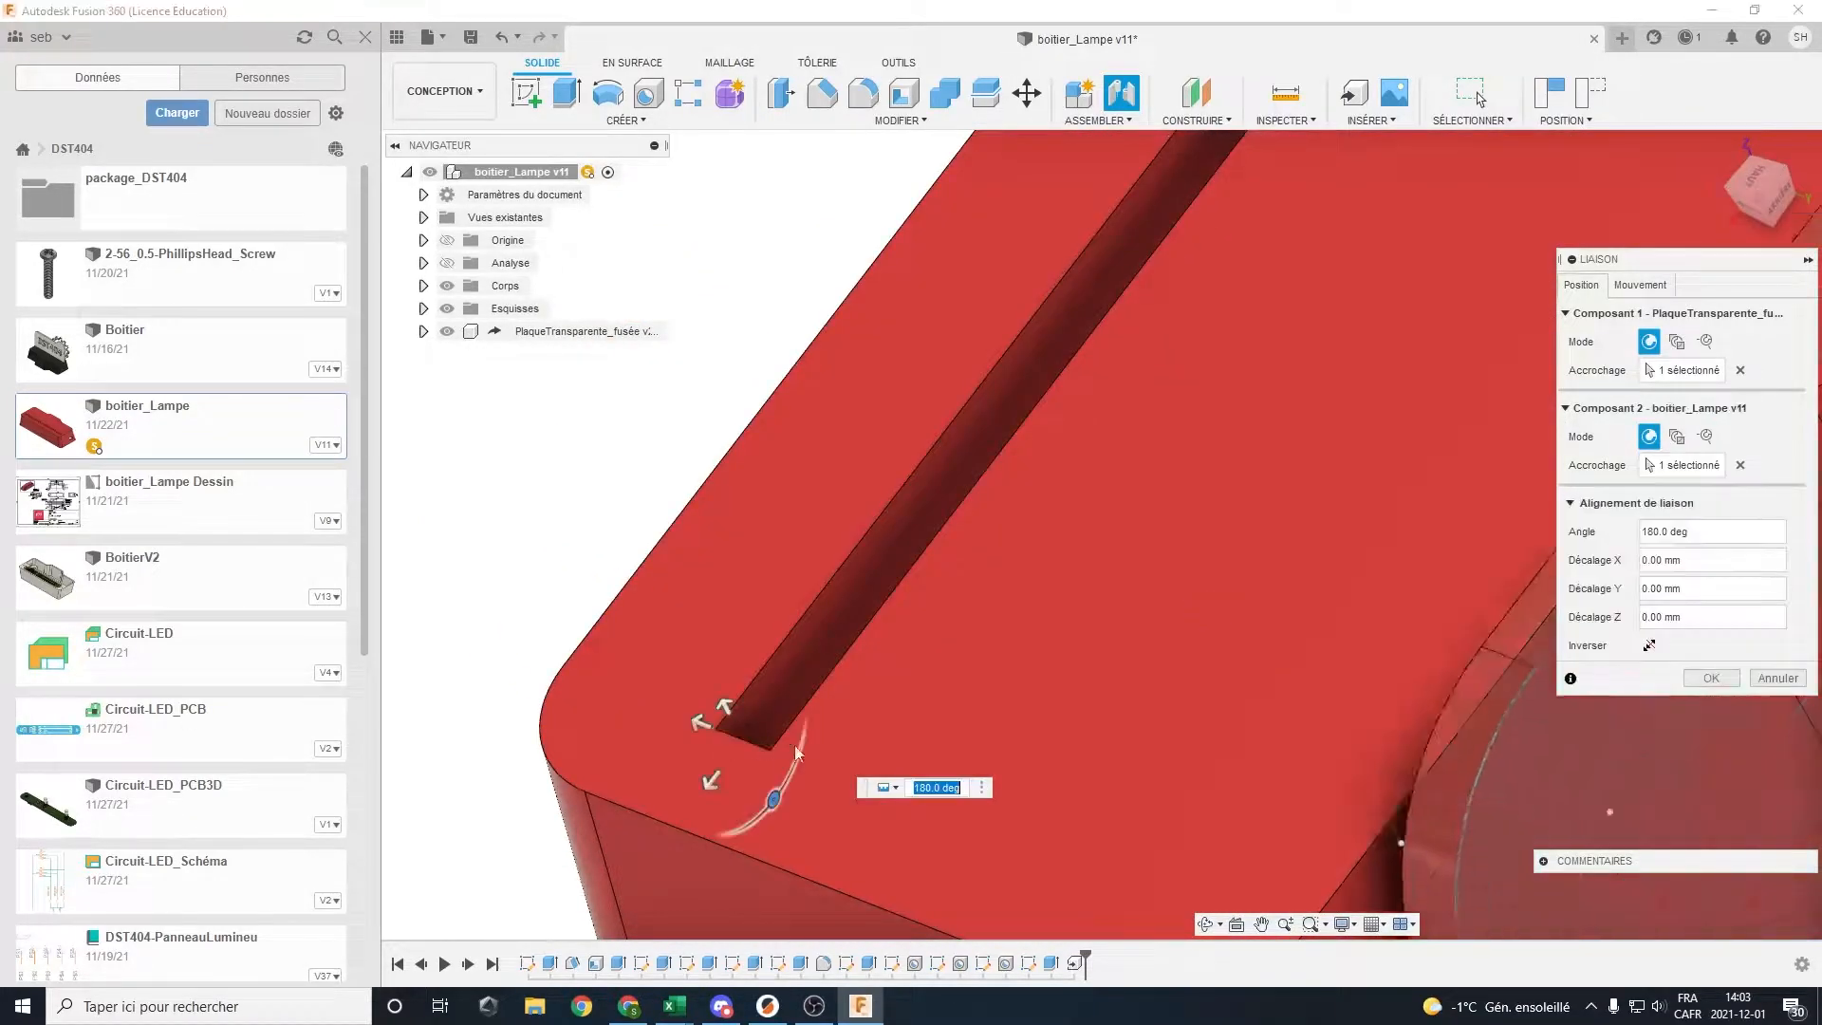
{"action": "scroll", "coordinate": [949, 755], "scroll_direction": "down", "scroll_amount": 10}
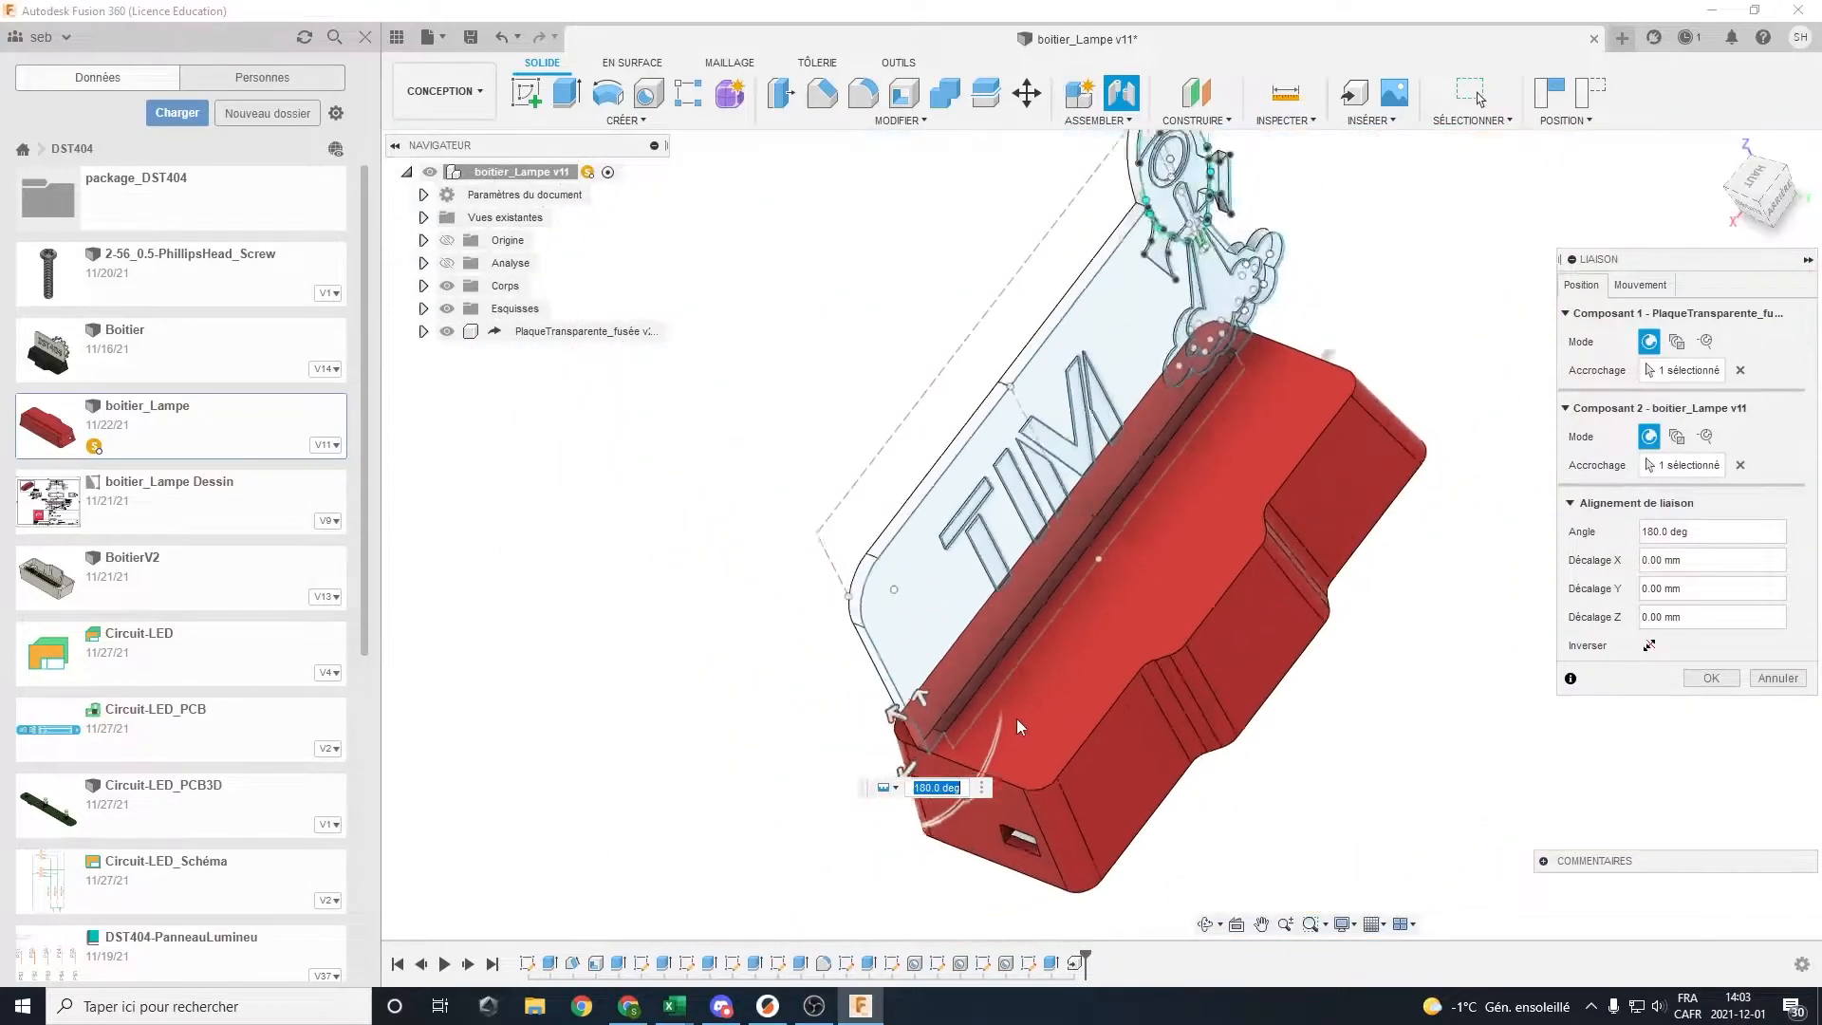
{"action": "middle_click_drag", "start_coordinate": [949, 754], "coordinate": [837, 630], "text": "shift"}
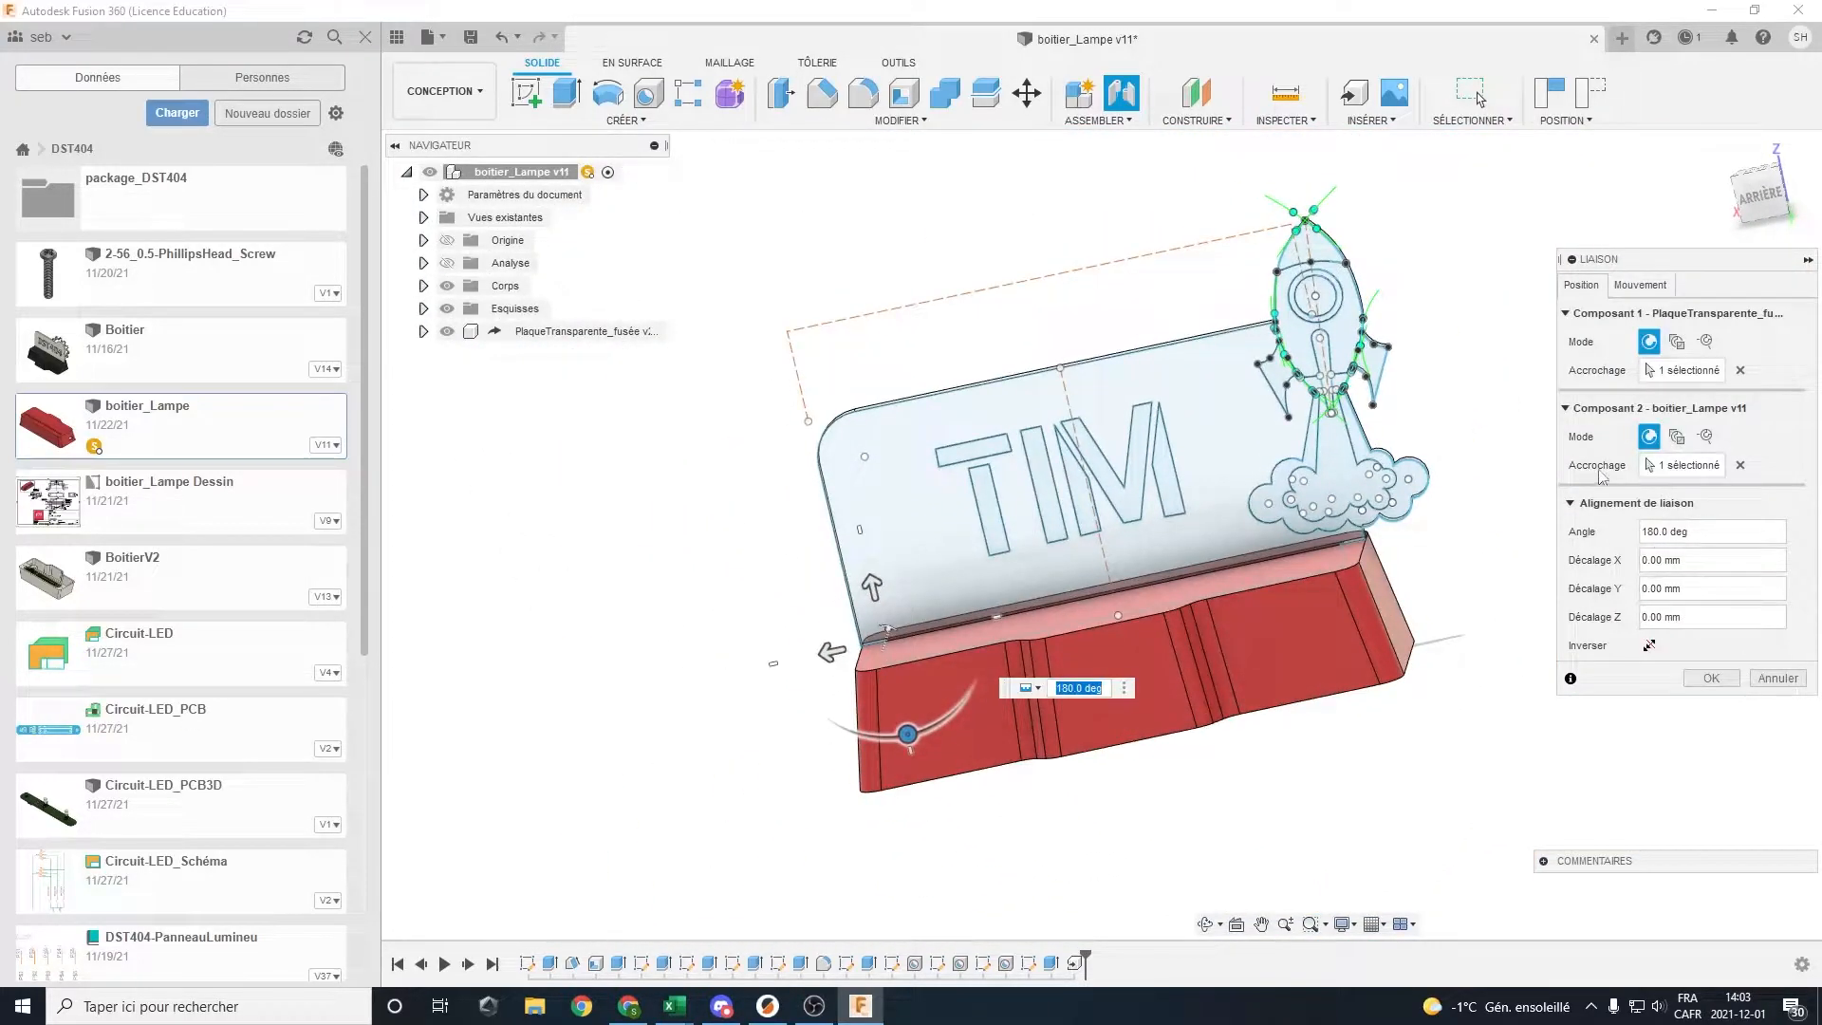
Preview the revolute motion type, return the joint to rigid, and create it with a Y offset of 0 mm
{"action": "left_click", "coordinate": [1638, 286]}
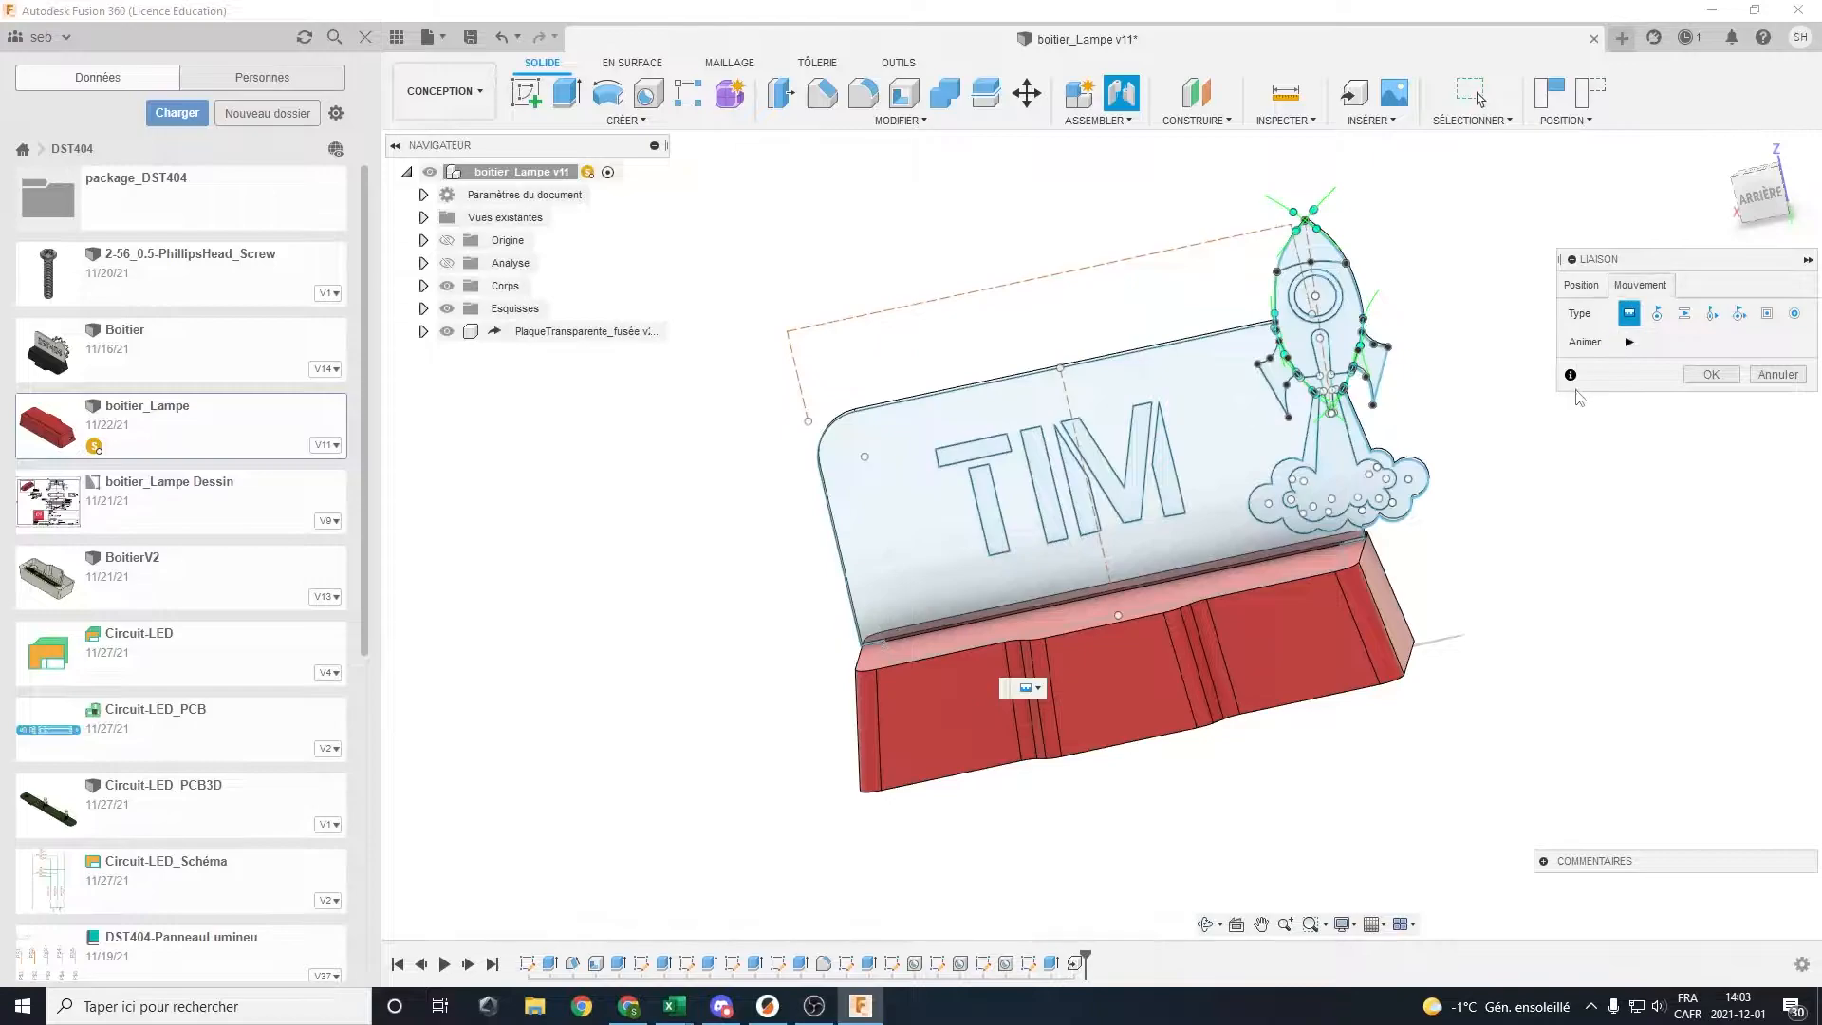
{"action": "left_click", "coordinate": [1657, 314]}
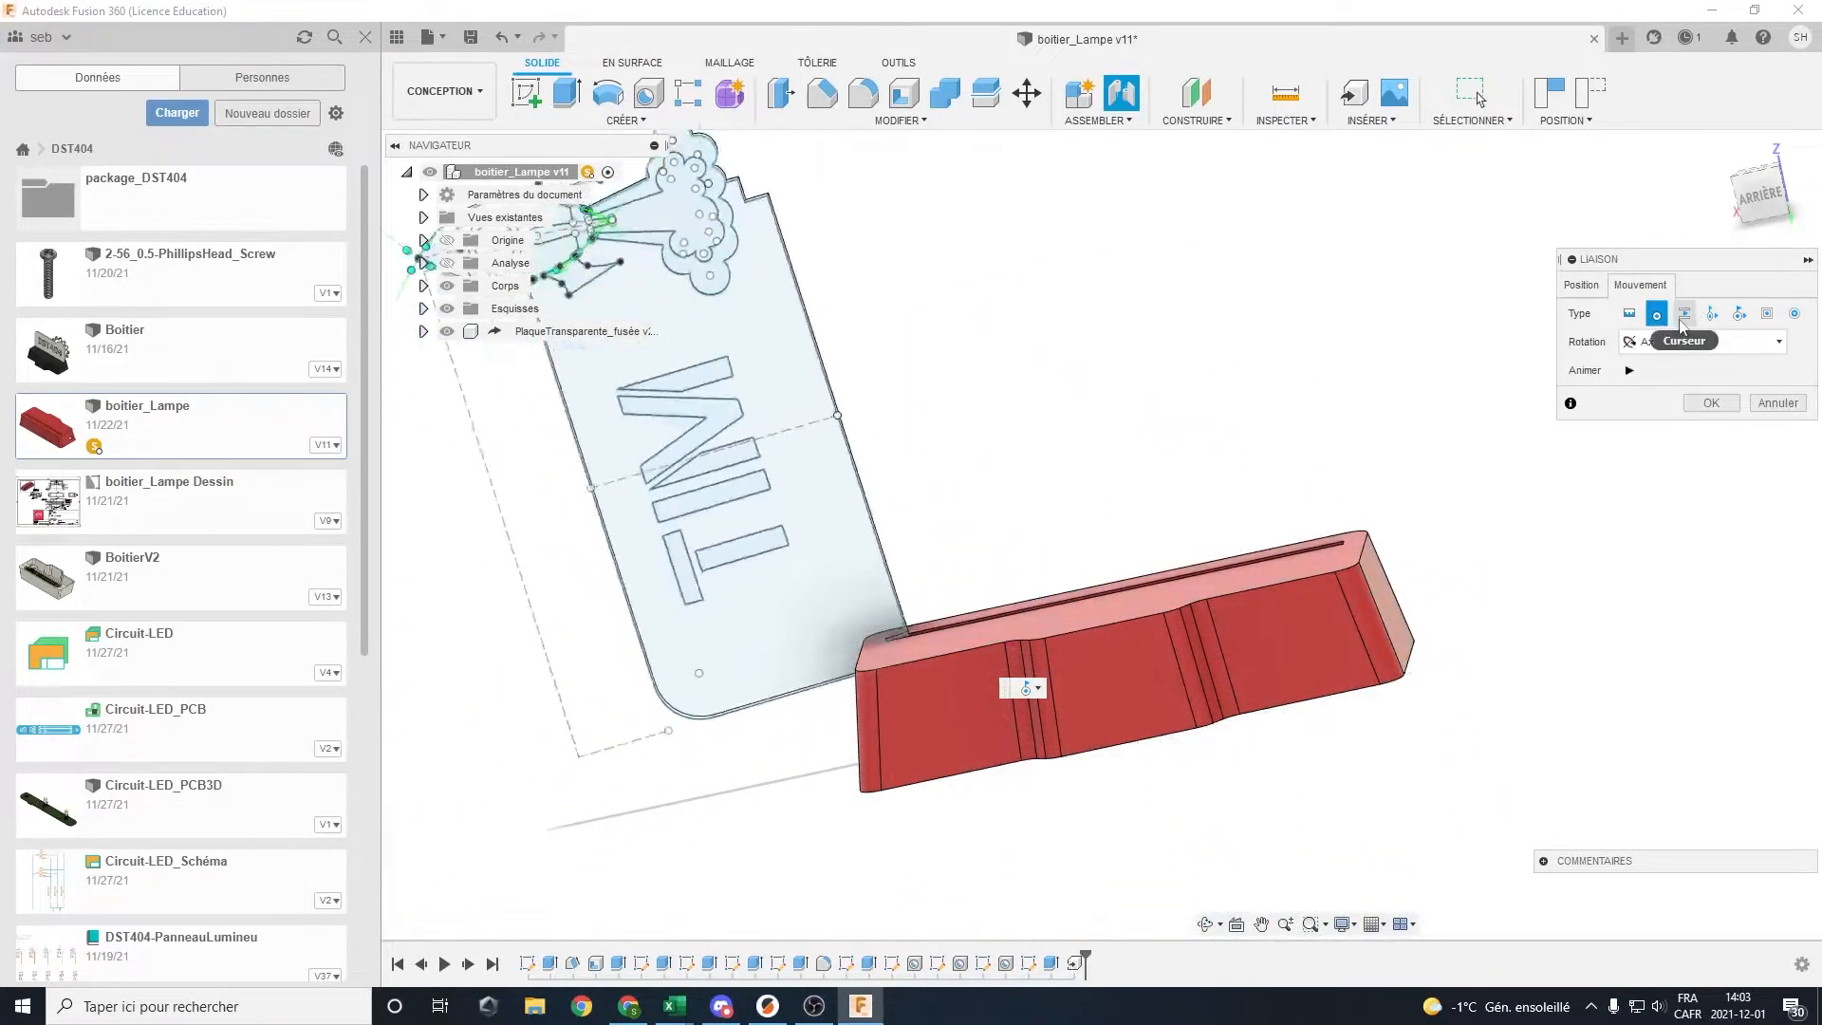
{"action": "left_click", "coordinate": [1630, 316]}
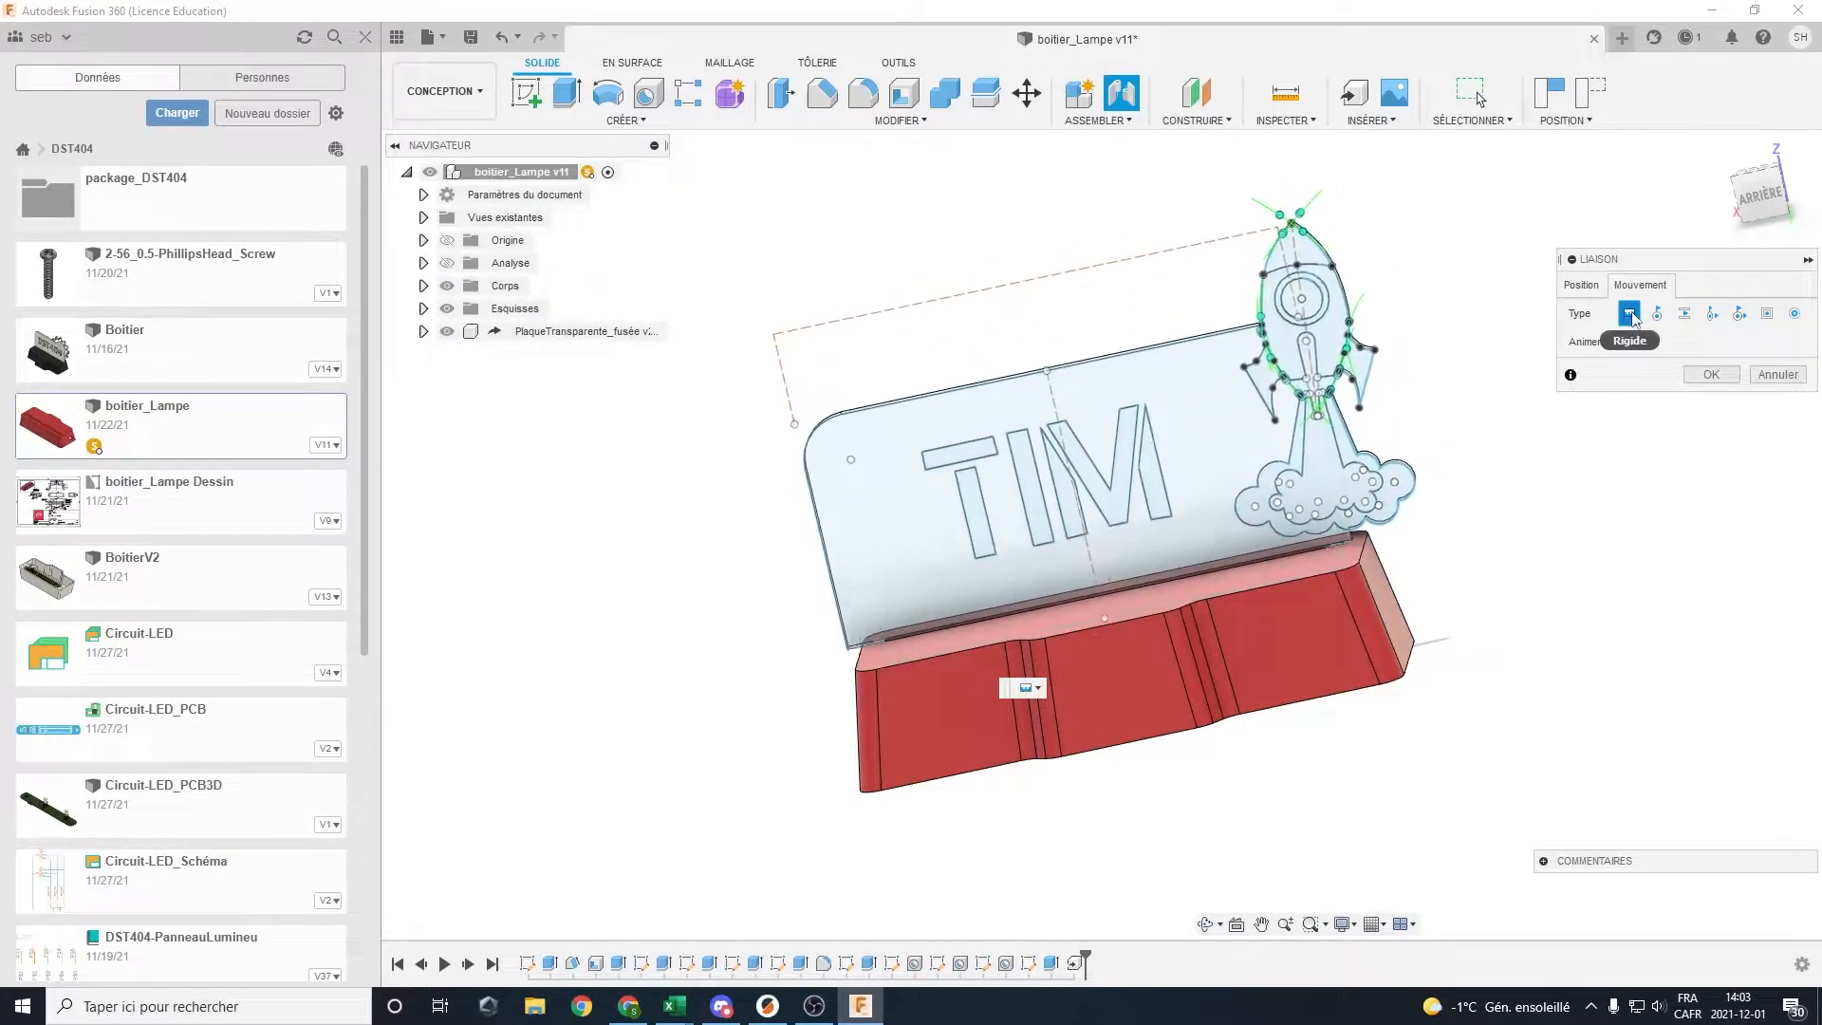
{"action": "left_click", "coordinate": [1583, 286]}
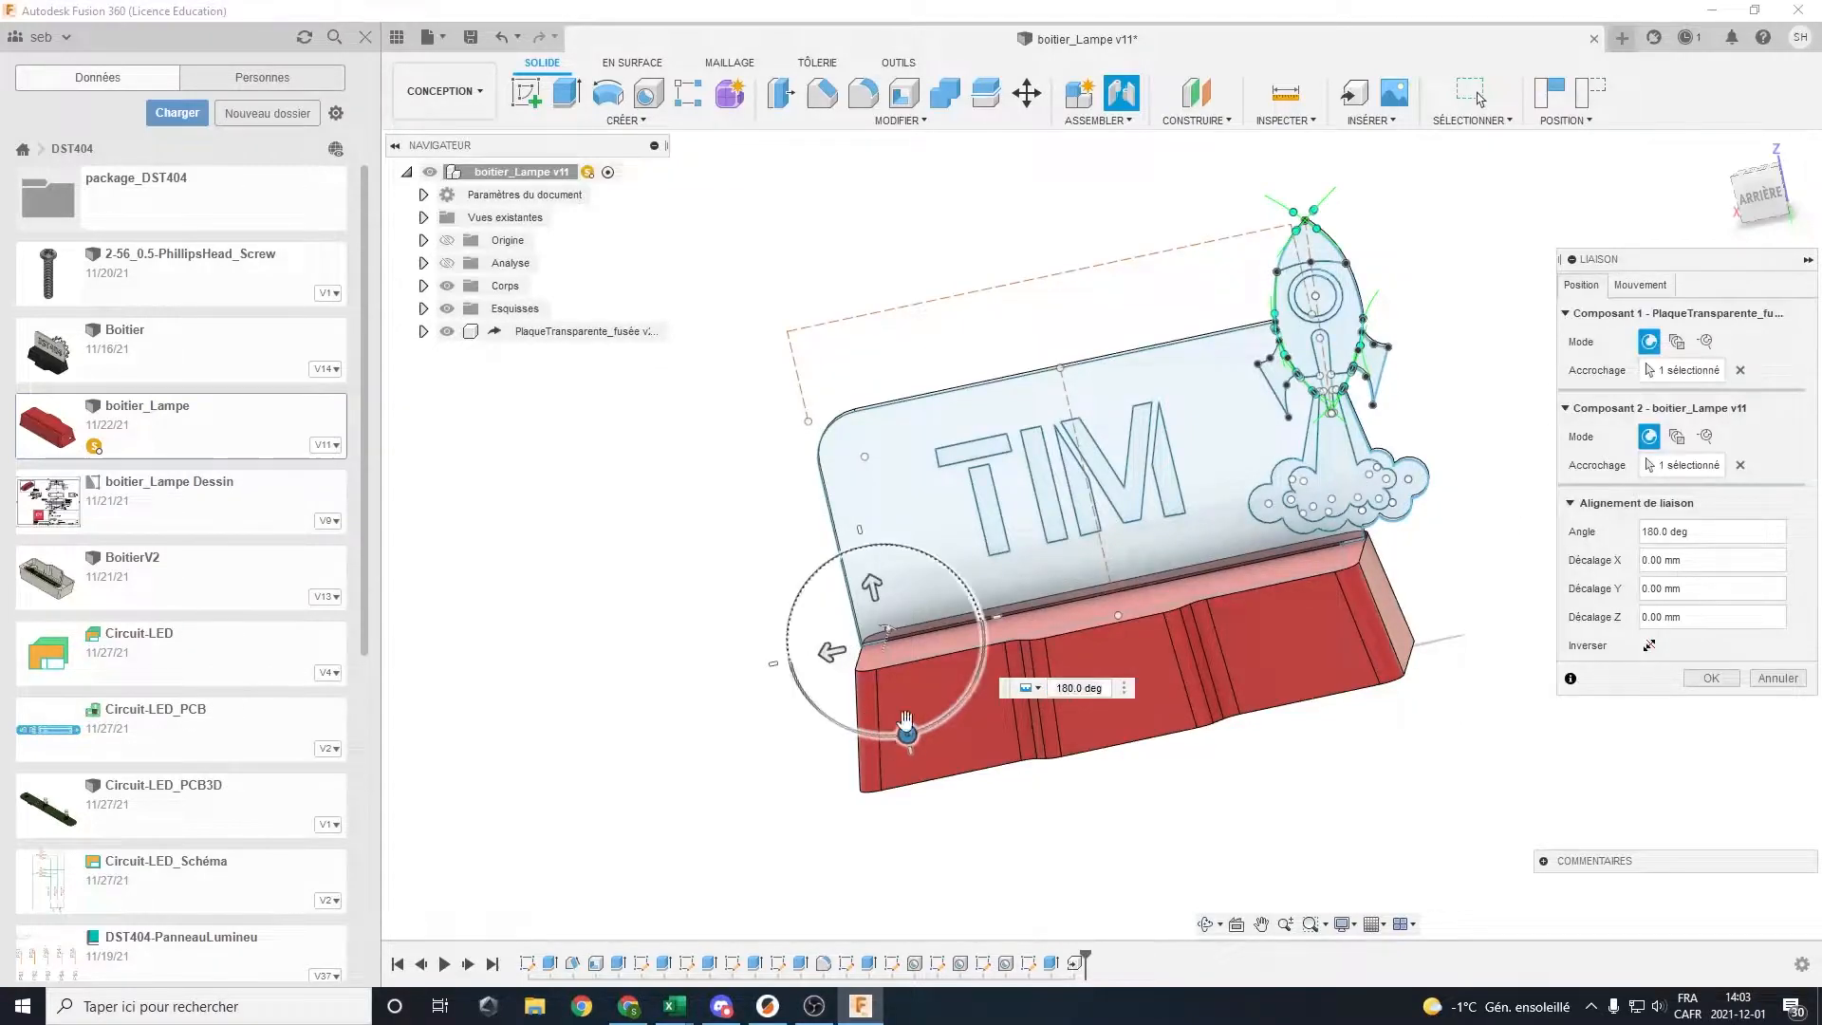
{"action": "left_click_drag", "start_coordinate": [871, 584], "coordinate": [874, 539]}
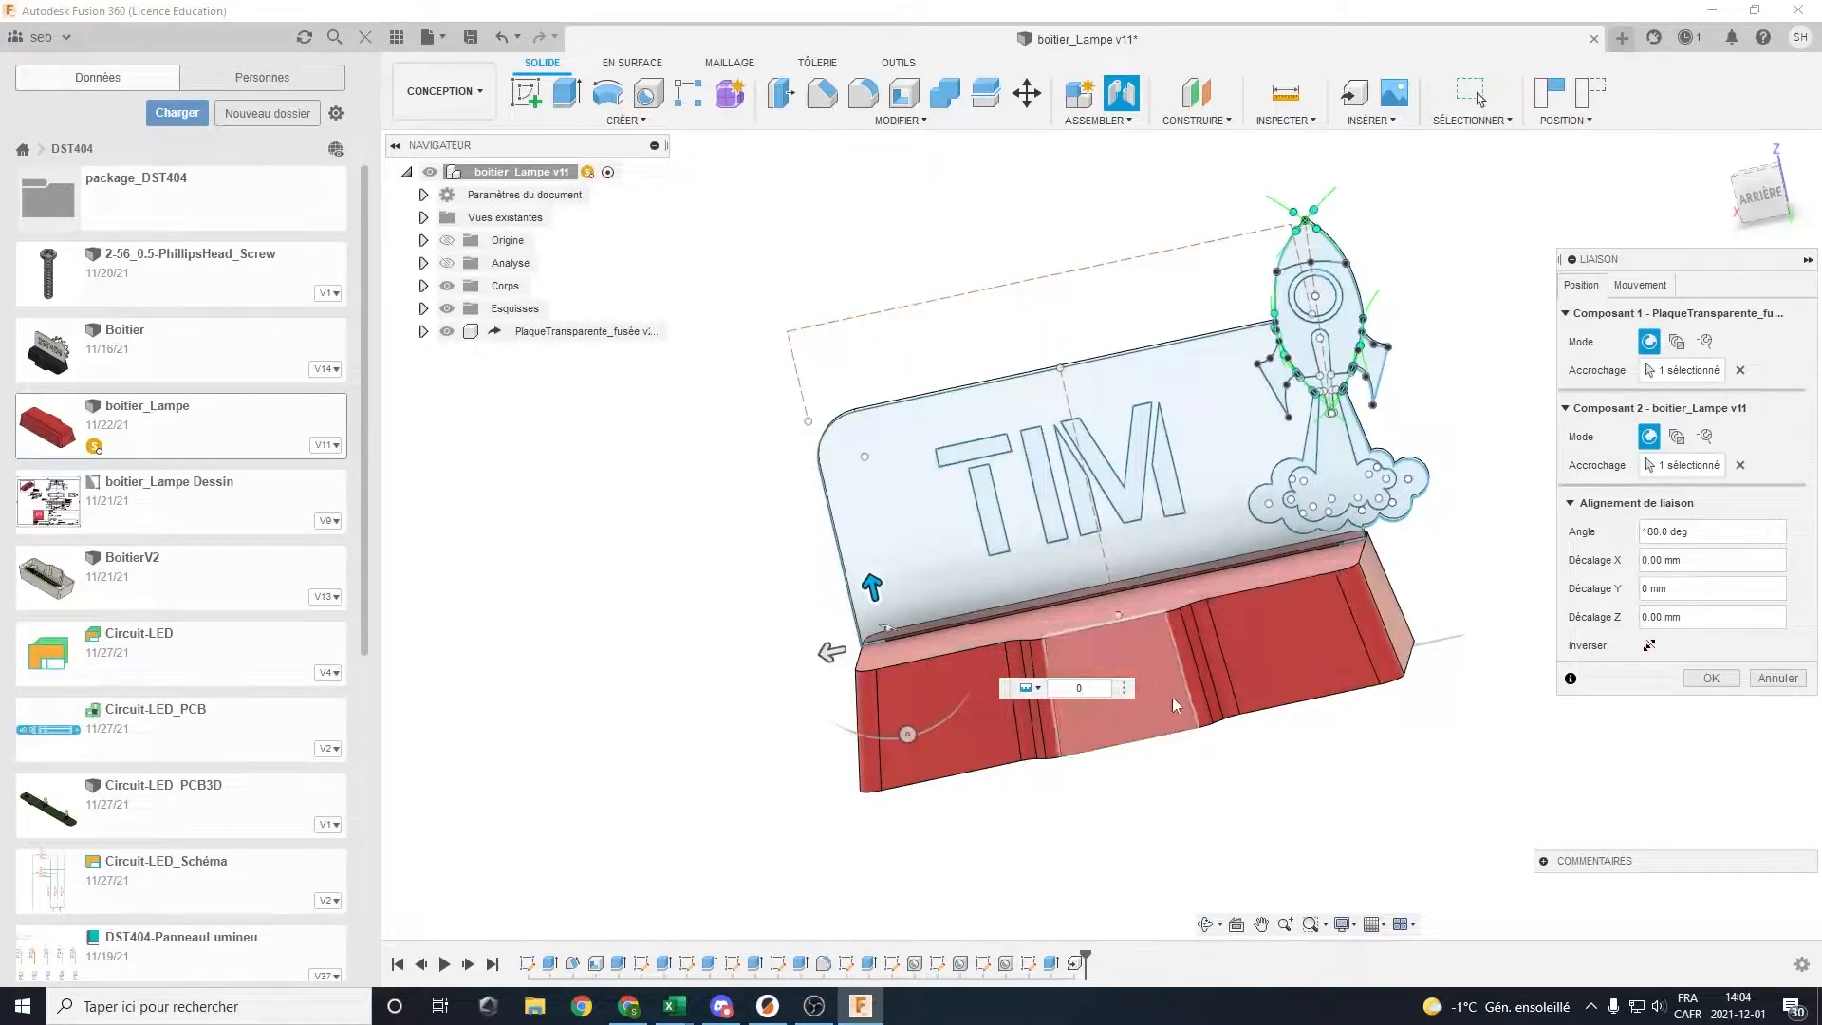
{"action": "left_click", "coordinate": [1712, 680]}
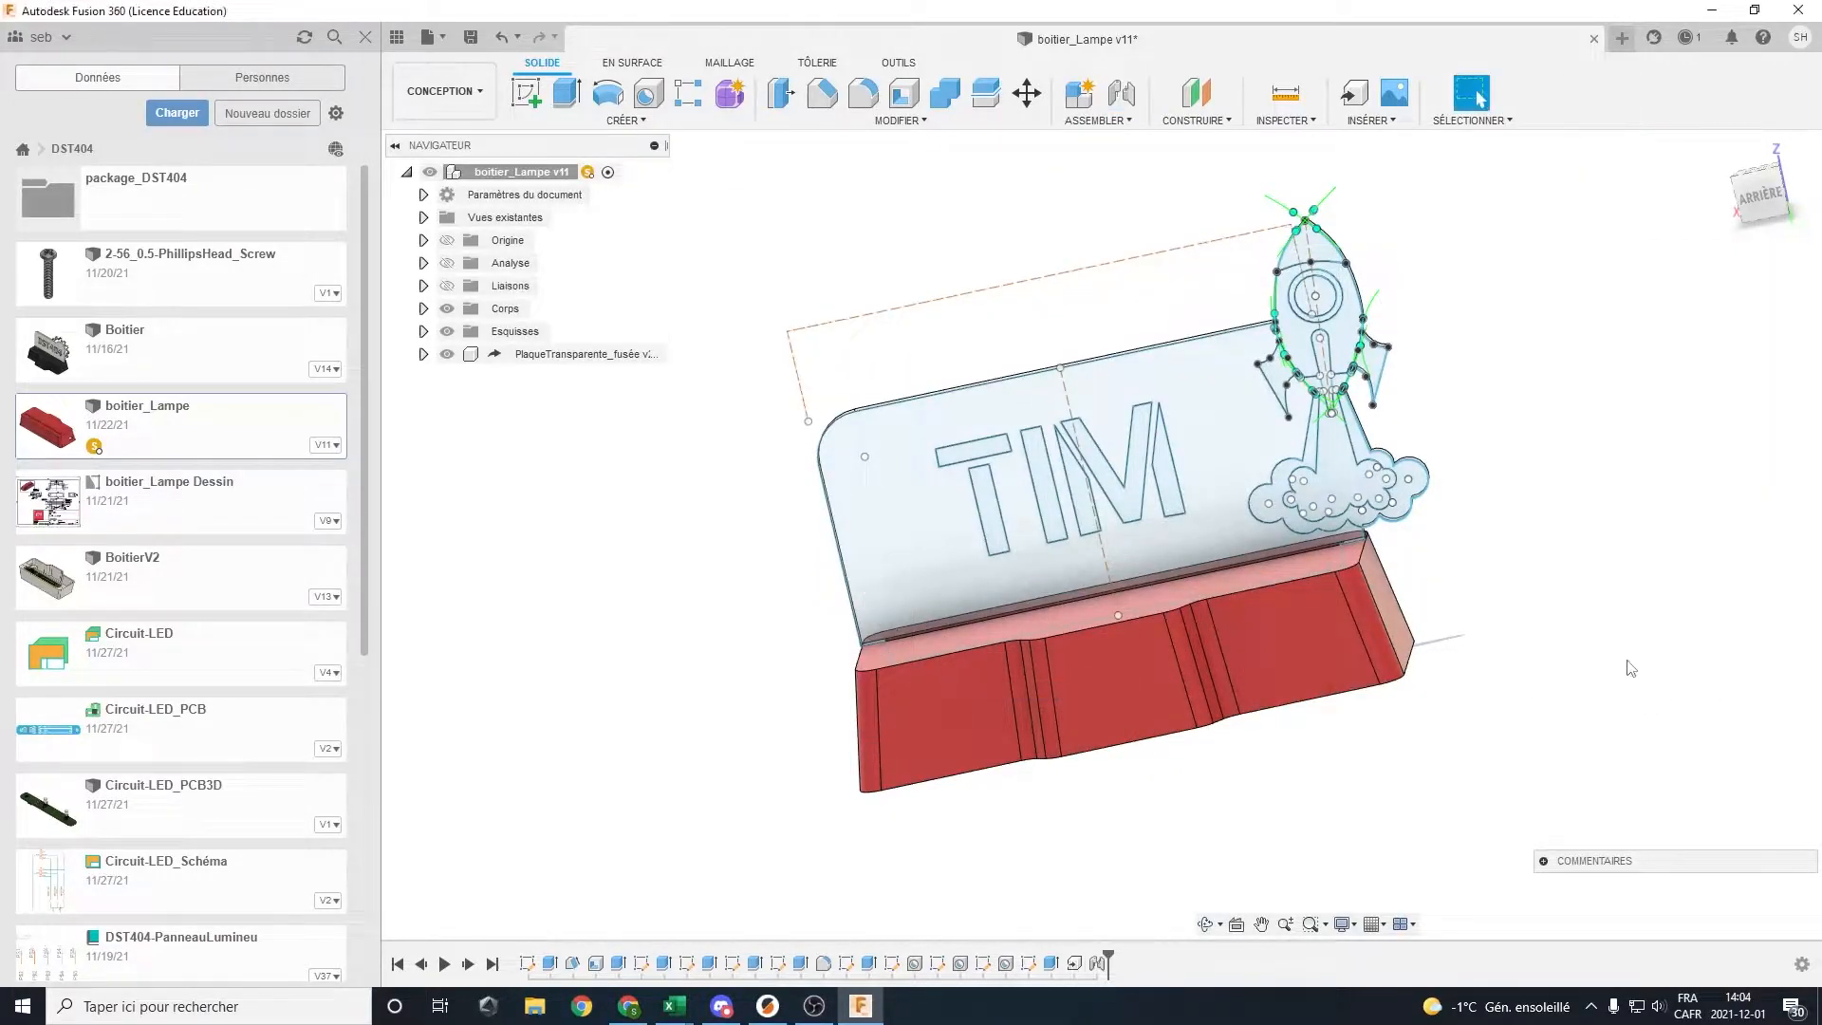
{"action": "scroll", "coordinate": [1192, 629], "scroll_direction": "down", "scroll_amount": 3}
{"action": "middle_click_drag", "start_coordinate": [1118, 587], "coordinate": [1106, 667], "text": "shift"}
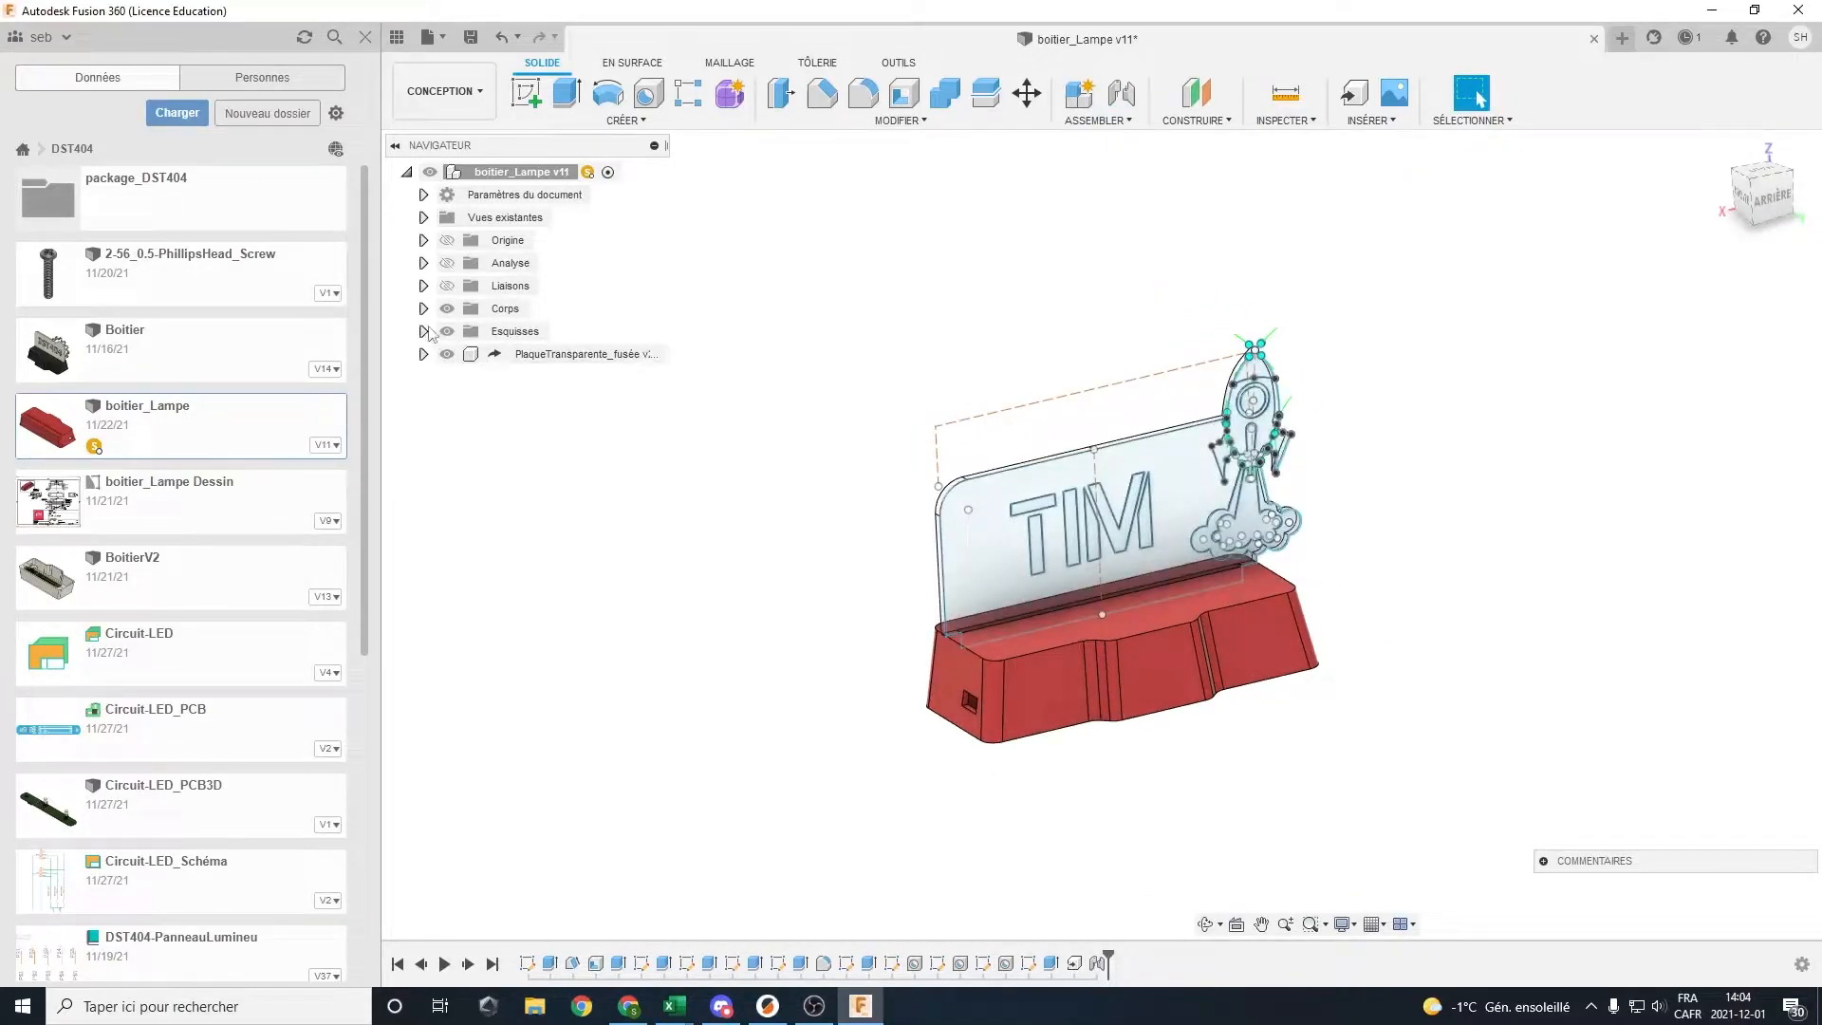
{"action": "left_click", "coordinate": [423, 309]}
{"action": "right_click", "coordinate": [508, 332]}
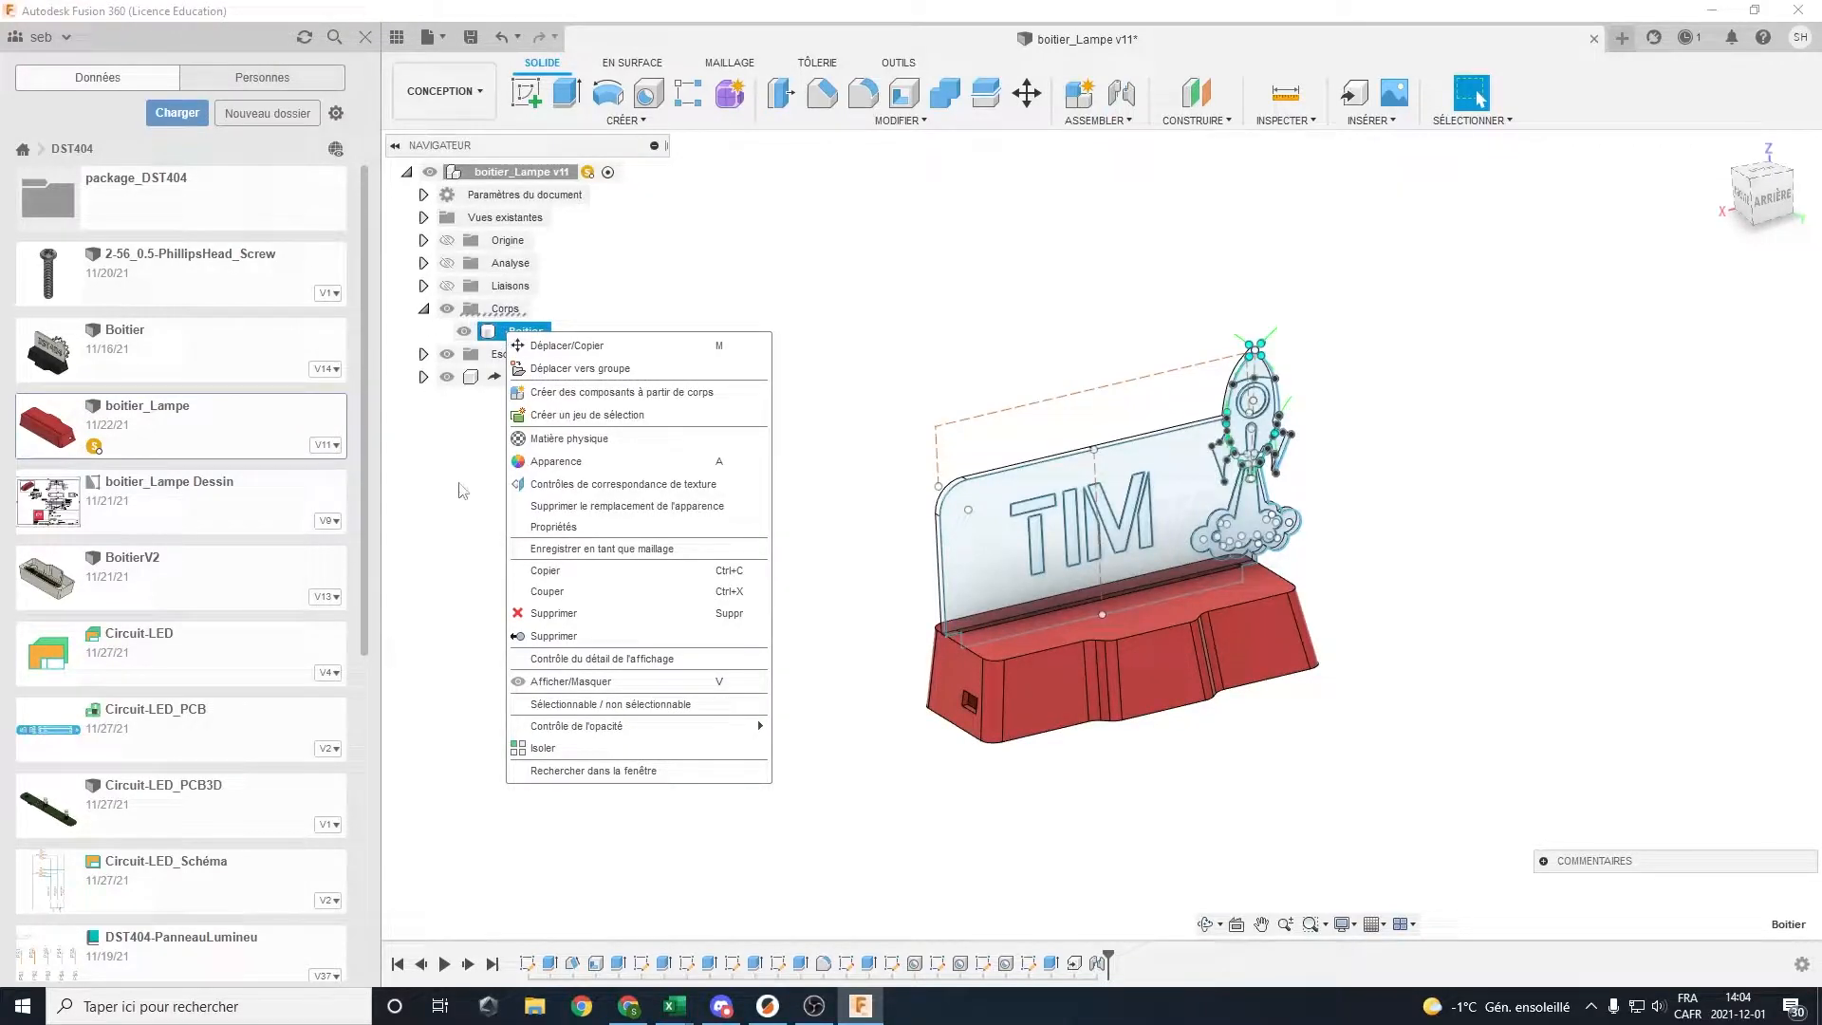
{"action": "key", "text": "Escape"}
{"action": "right_click", "coordinate": [508, 173]}
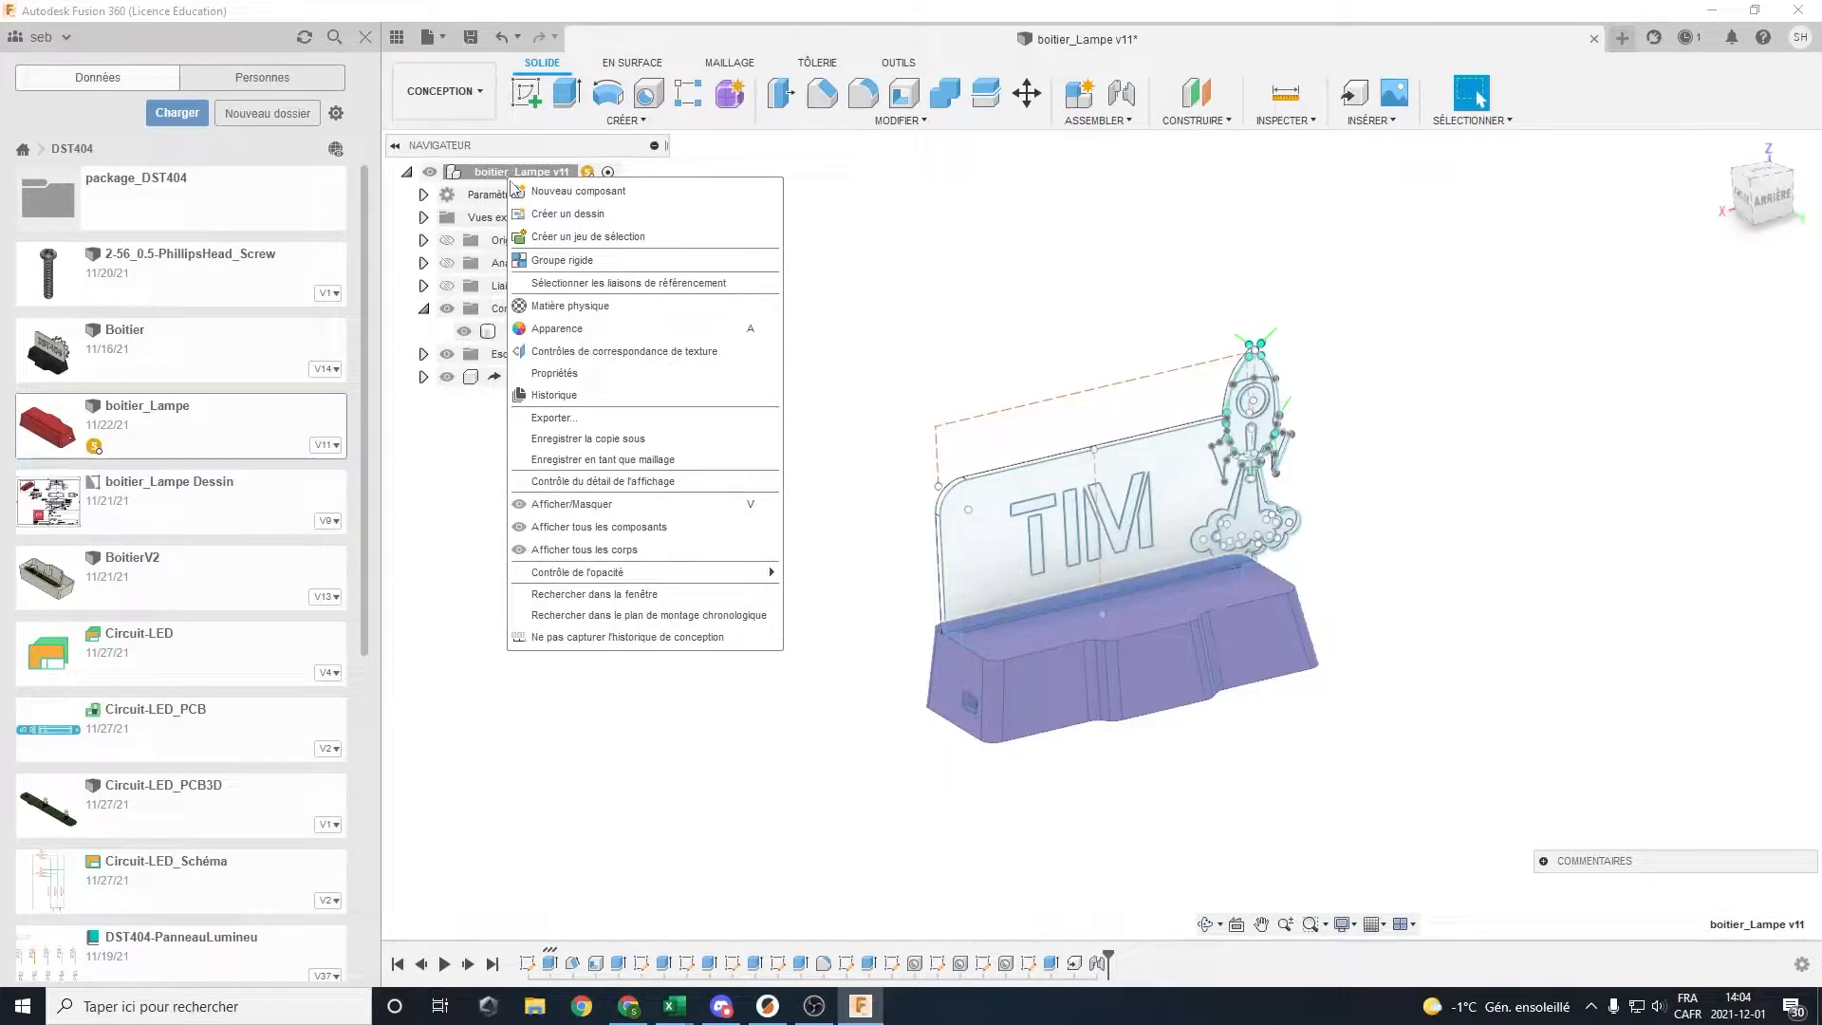
{"action": "left_click", "coordinate": [459, 634]}
{"action": "left_click", "coordinate": [572, 575]}
Hide the sketches of the PlaqueTransparente_fusée component
{"action": "middle_click_drag", "start_coordinate": [1224, 718], "coordinate": [1230, 541], "text": "shift"}
{"action": "middle_click_drag", "start_coordinate": [1231, 607], "coordinate": [1252, 541], "text": "shift"}
{"action": "scroll", "coordinate": [1253, 541], "scroll_direction": "up", "scroll_amount": 5}
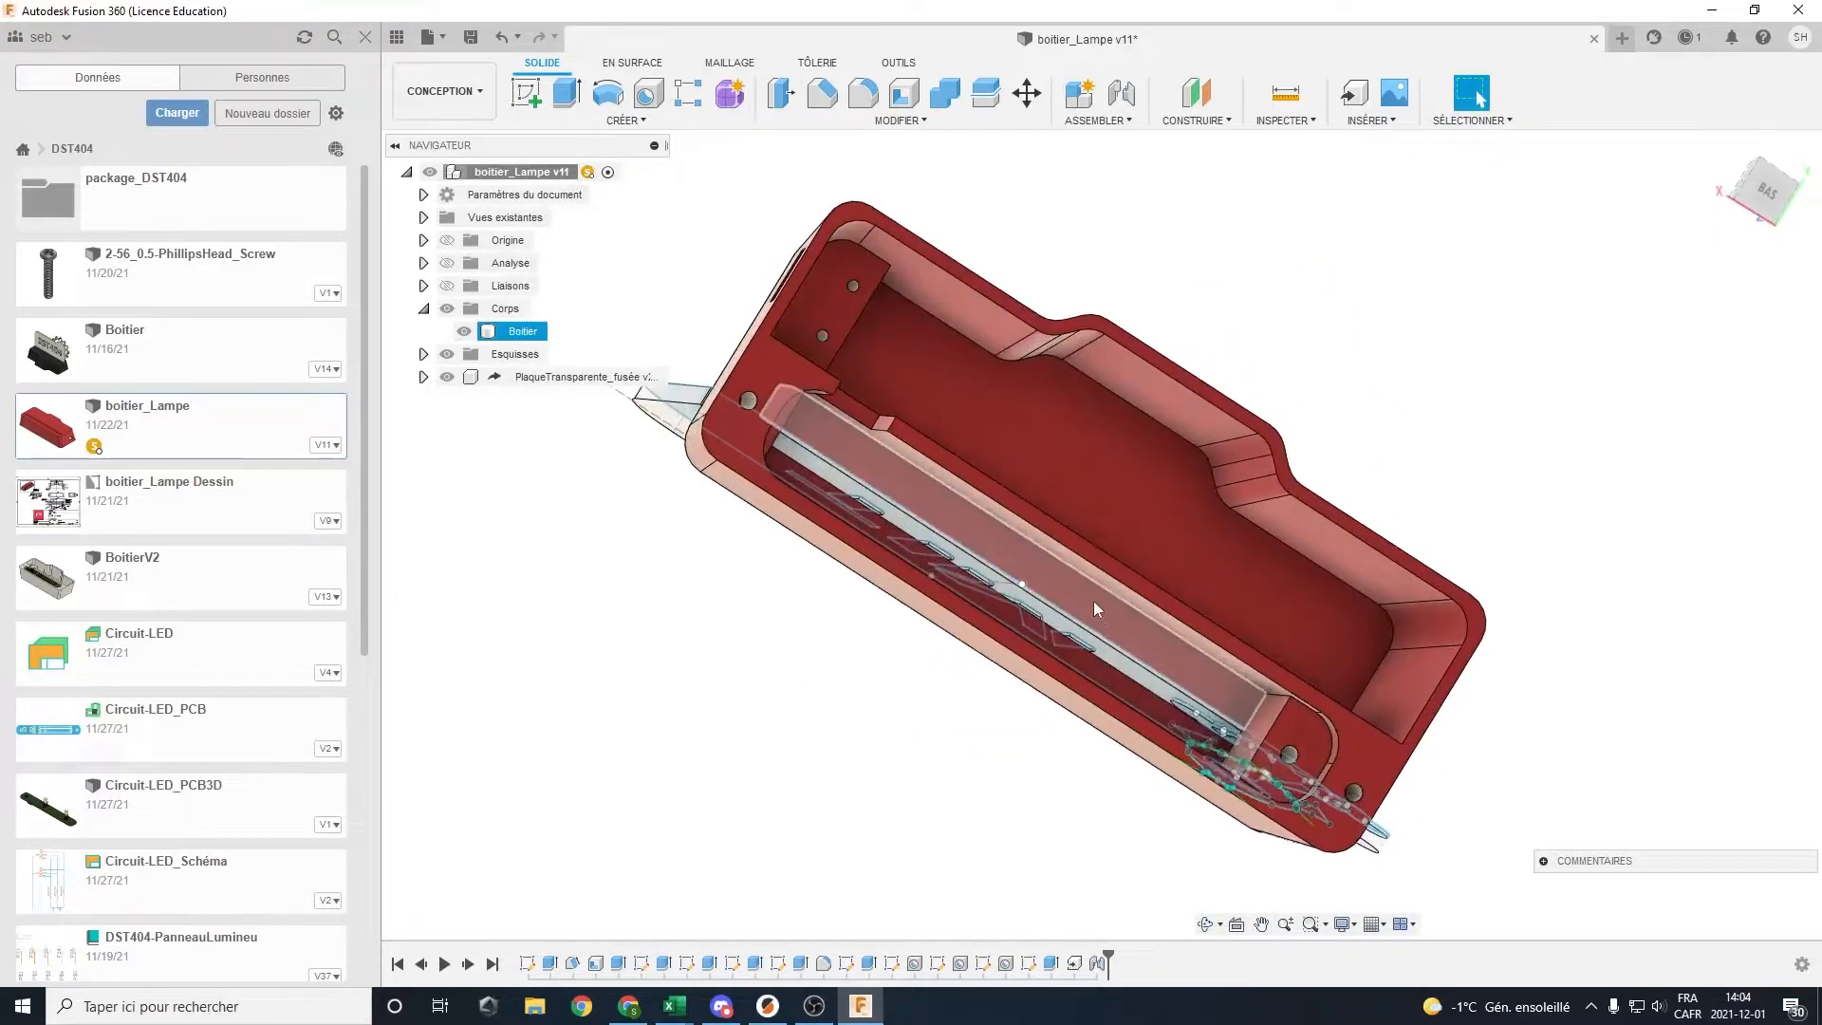
{"action": "middle_click_drag", "start_coordinate": [1082, 603], "coordinate": [1082, 413]}
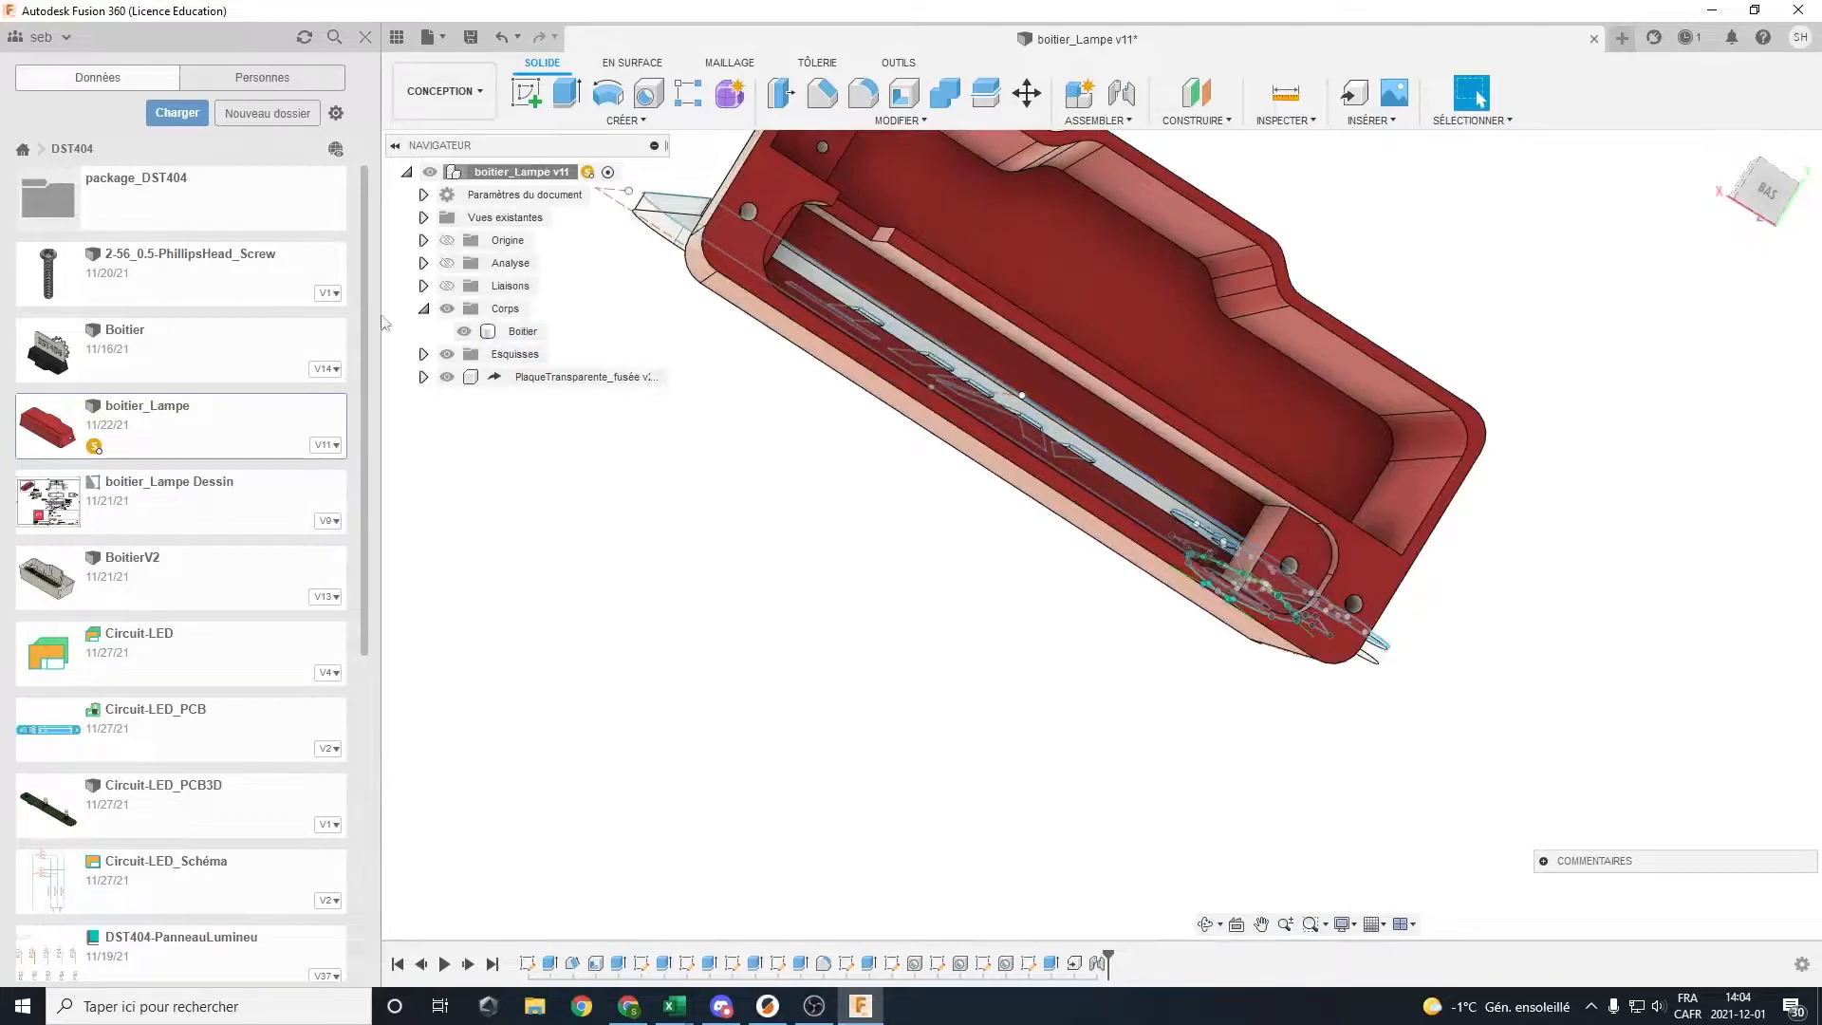
{"action": "middle_click_drag", "start_coordinate": [1087, 474], "coordinate": [1089, 762], "text": "shift"}
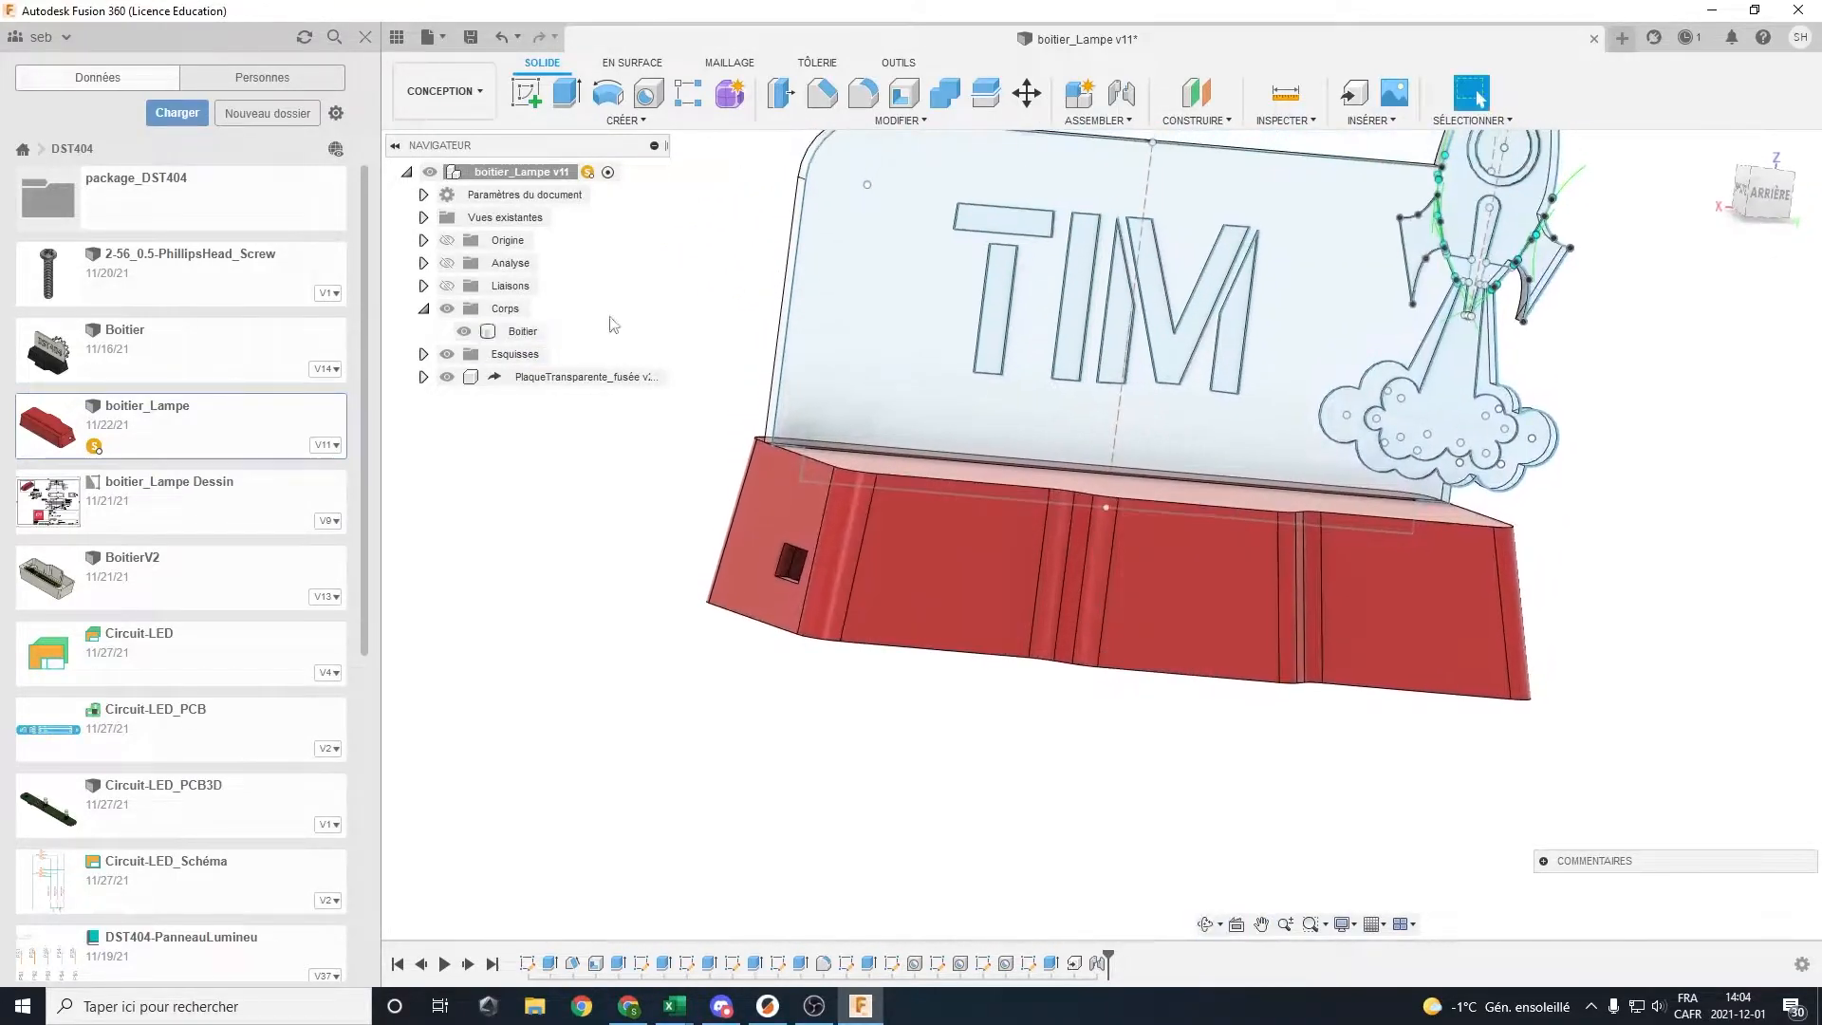
{"action": "left_click", "coordinate": [424, 377]}
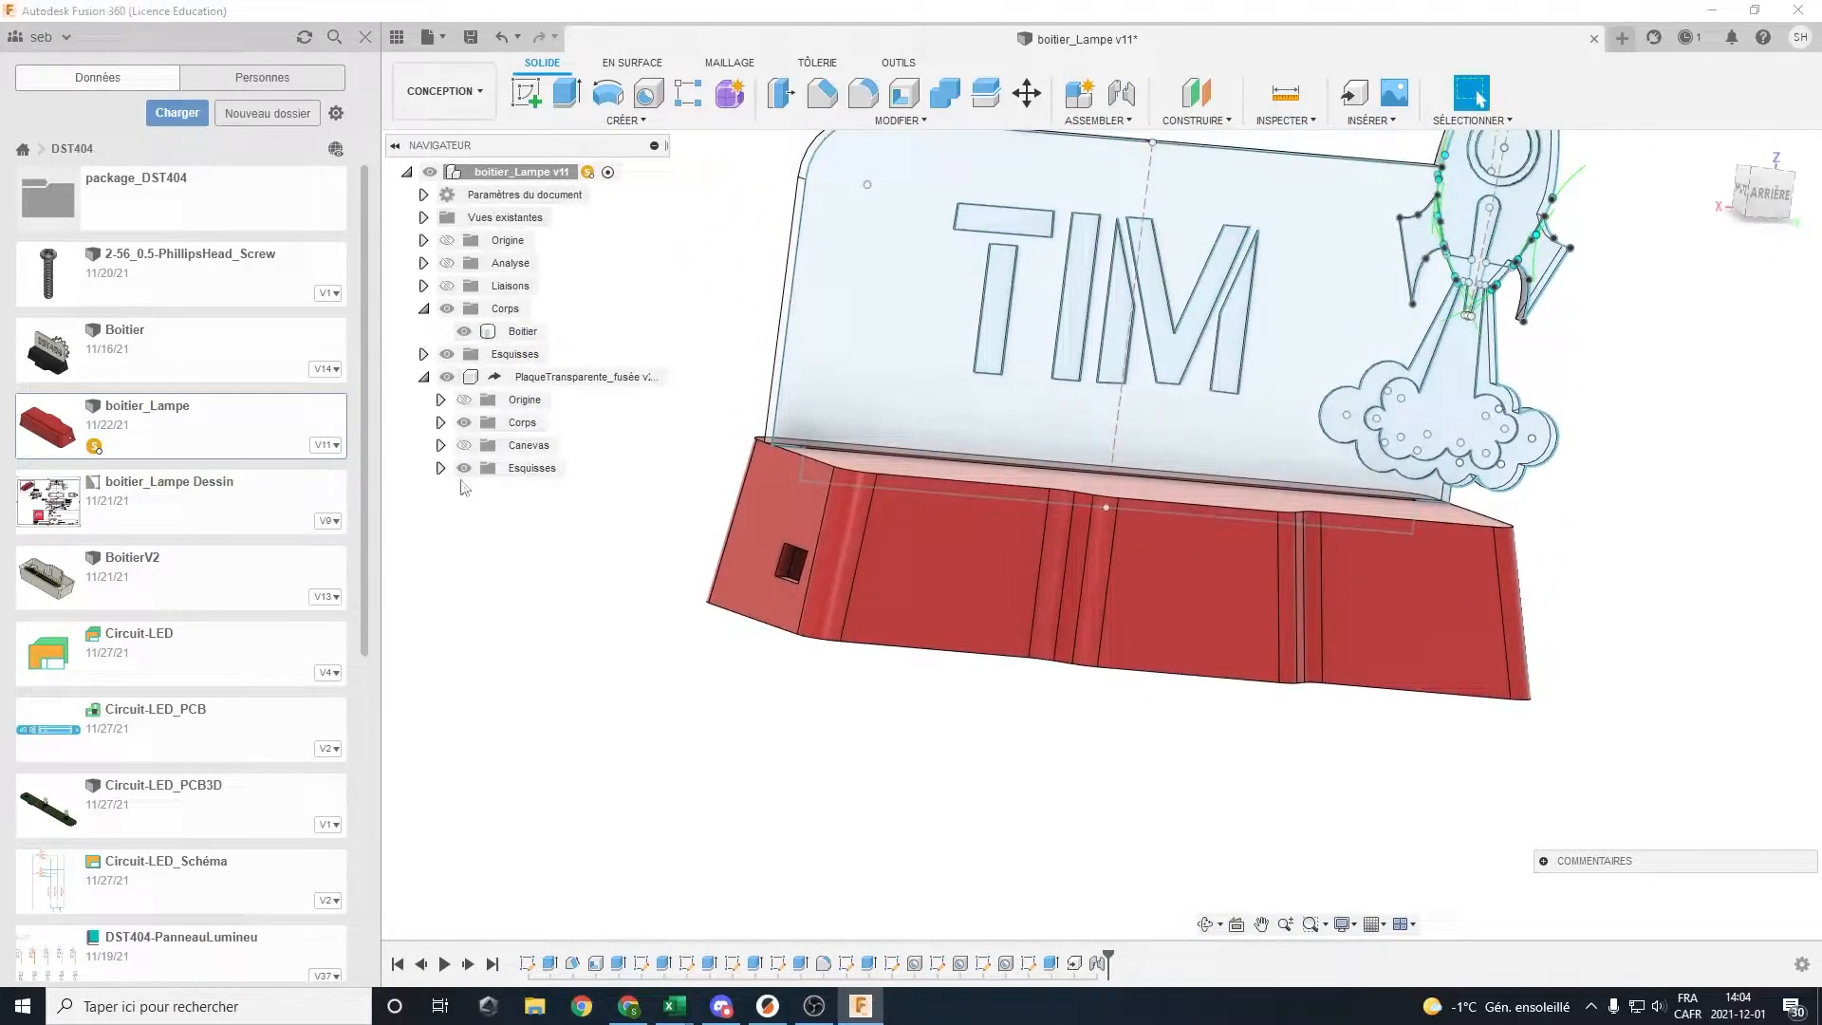
{"action": "left_click", "coordinate": [461, 469]}
{"action": "scroll", "coordinate": [1056, 503], "scroll_direction": "down", "scroll_amount": 4}
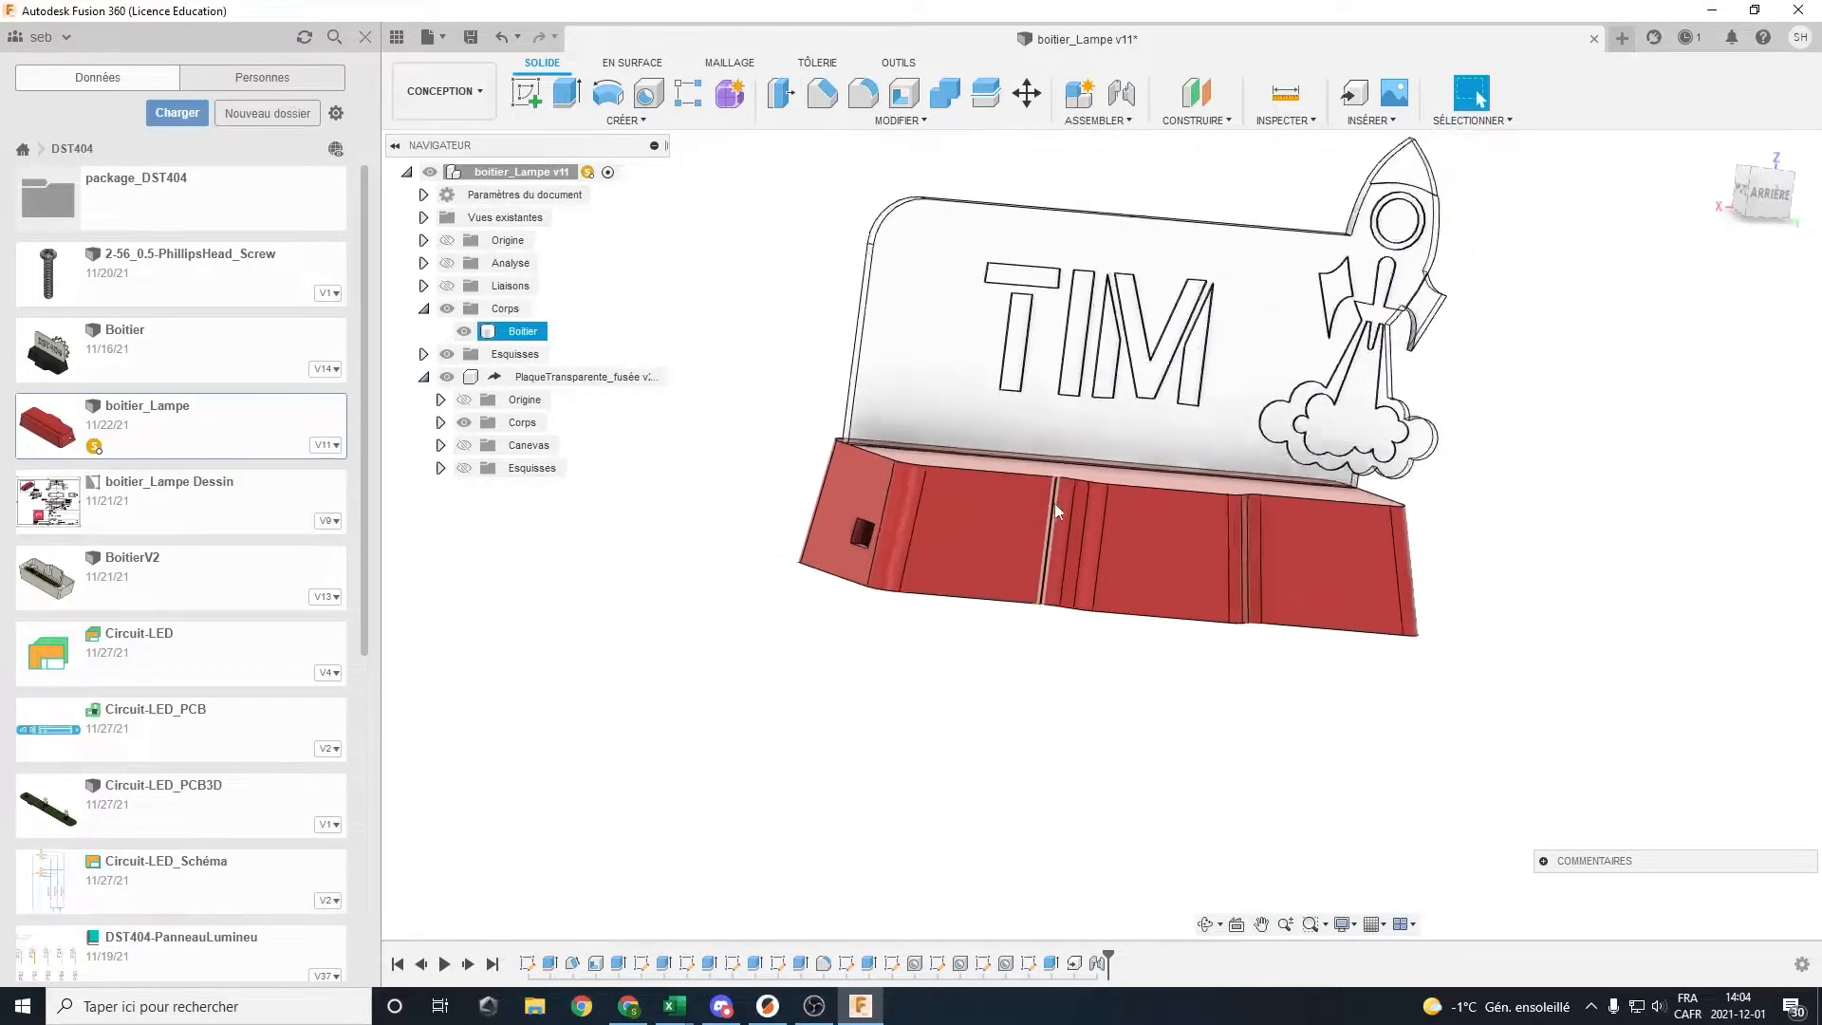
Insert the whole Circuit-LED_PCB3D design from project DST404 into the lamp case as a derived component
{"action": "middle_click_drag", "start_coordinate": [1066, 455], "coordinate": [1359, 543], "text": "shift"}
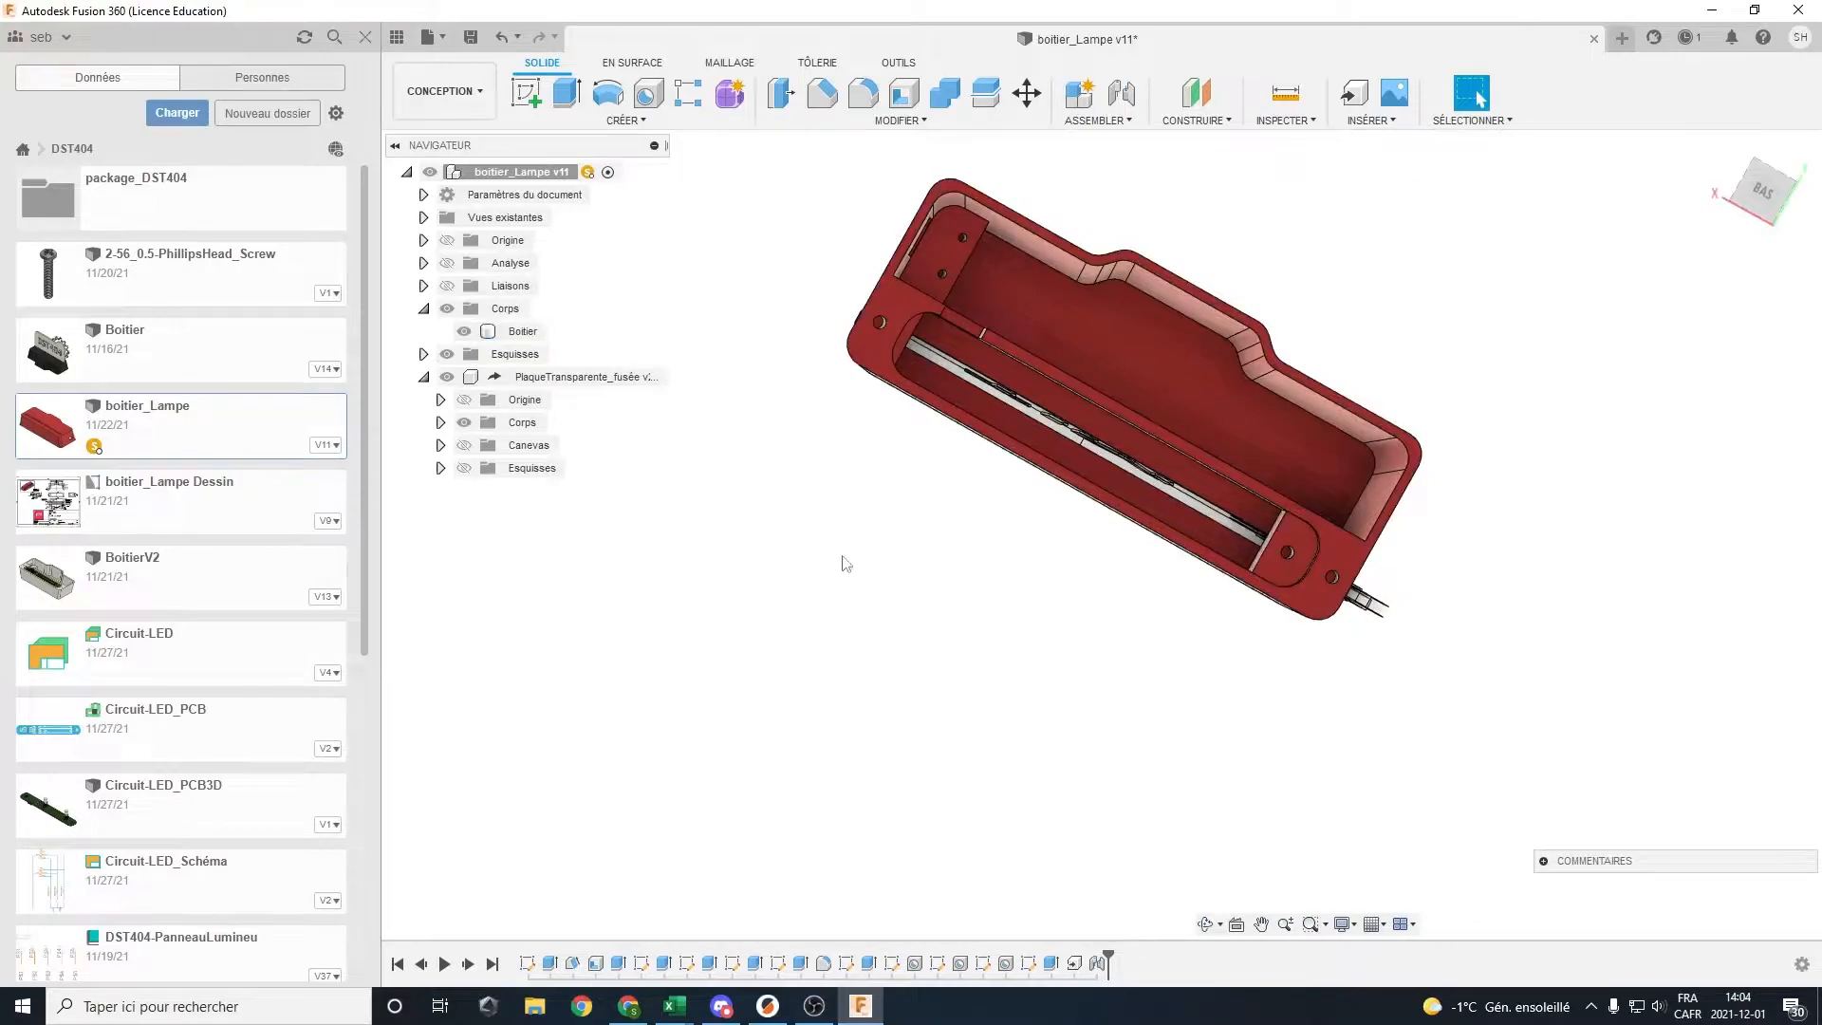
{"action": "middle_click_drag", "start_coordinate": [1077, 252], "coordinate": [1065, 379], "text": "shift"}
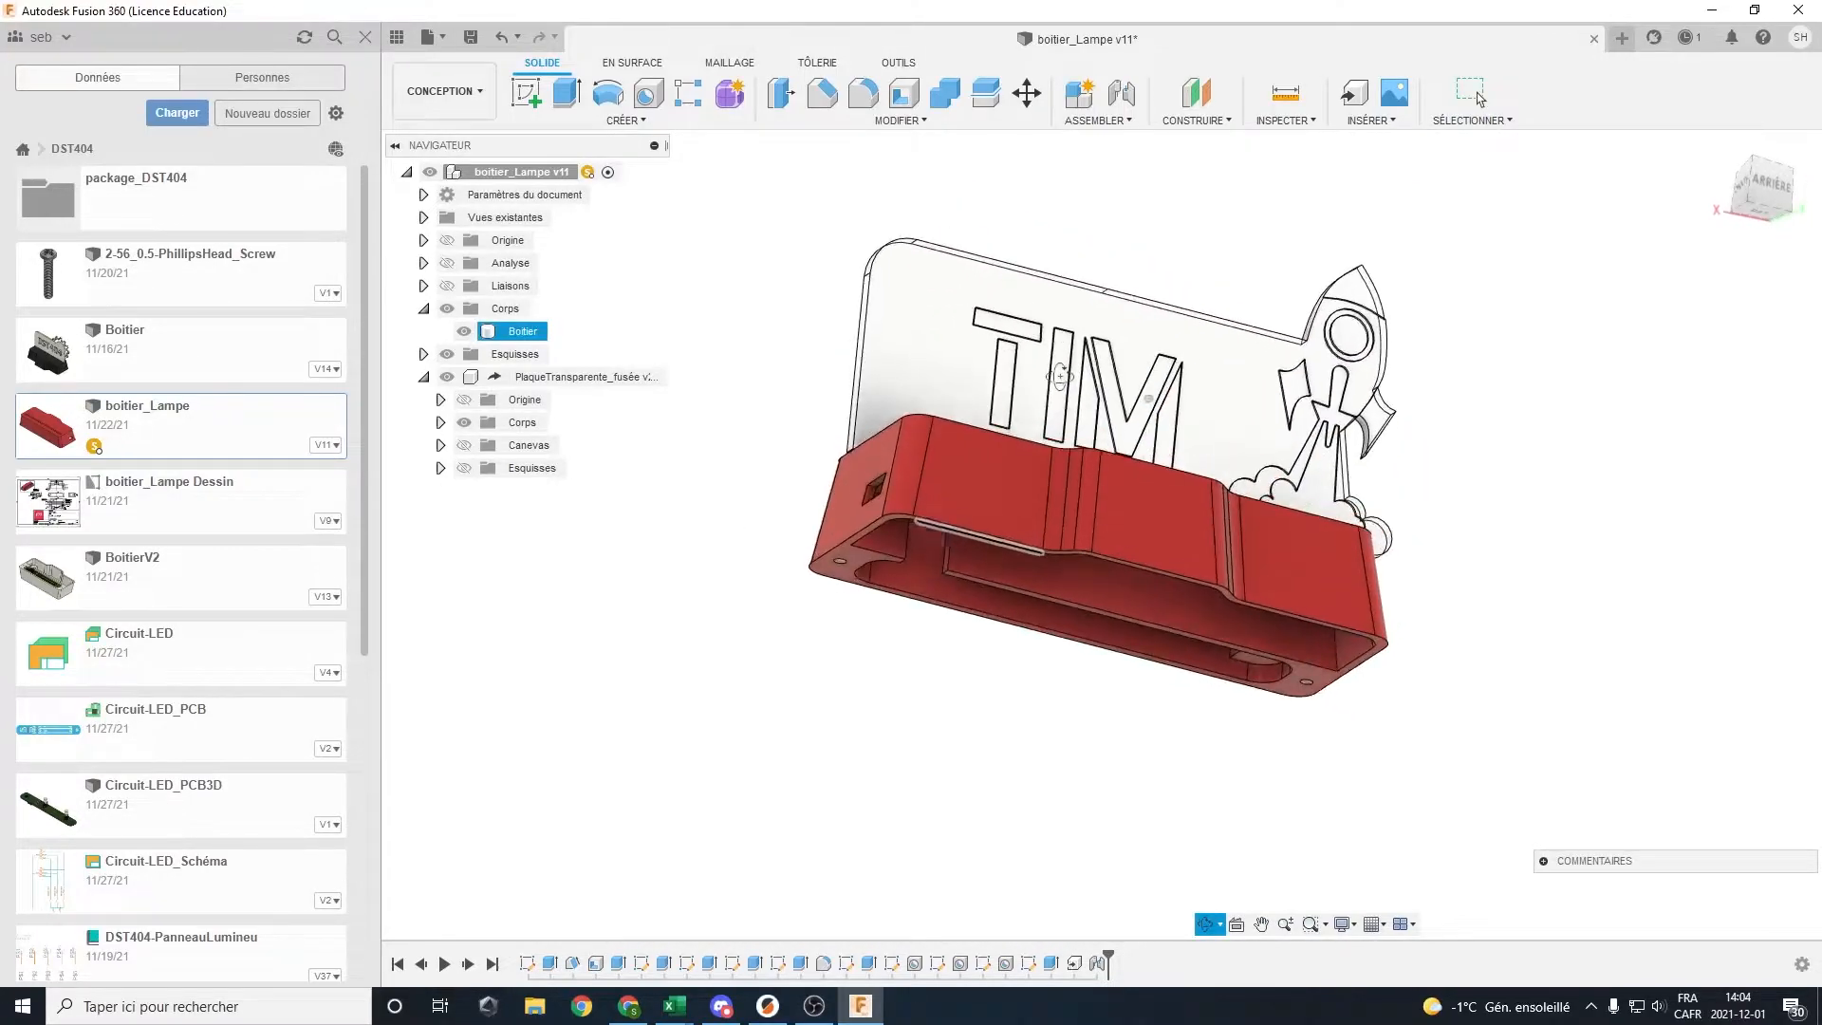
{"action": "left_click", "coordinate": [1370, 122]}
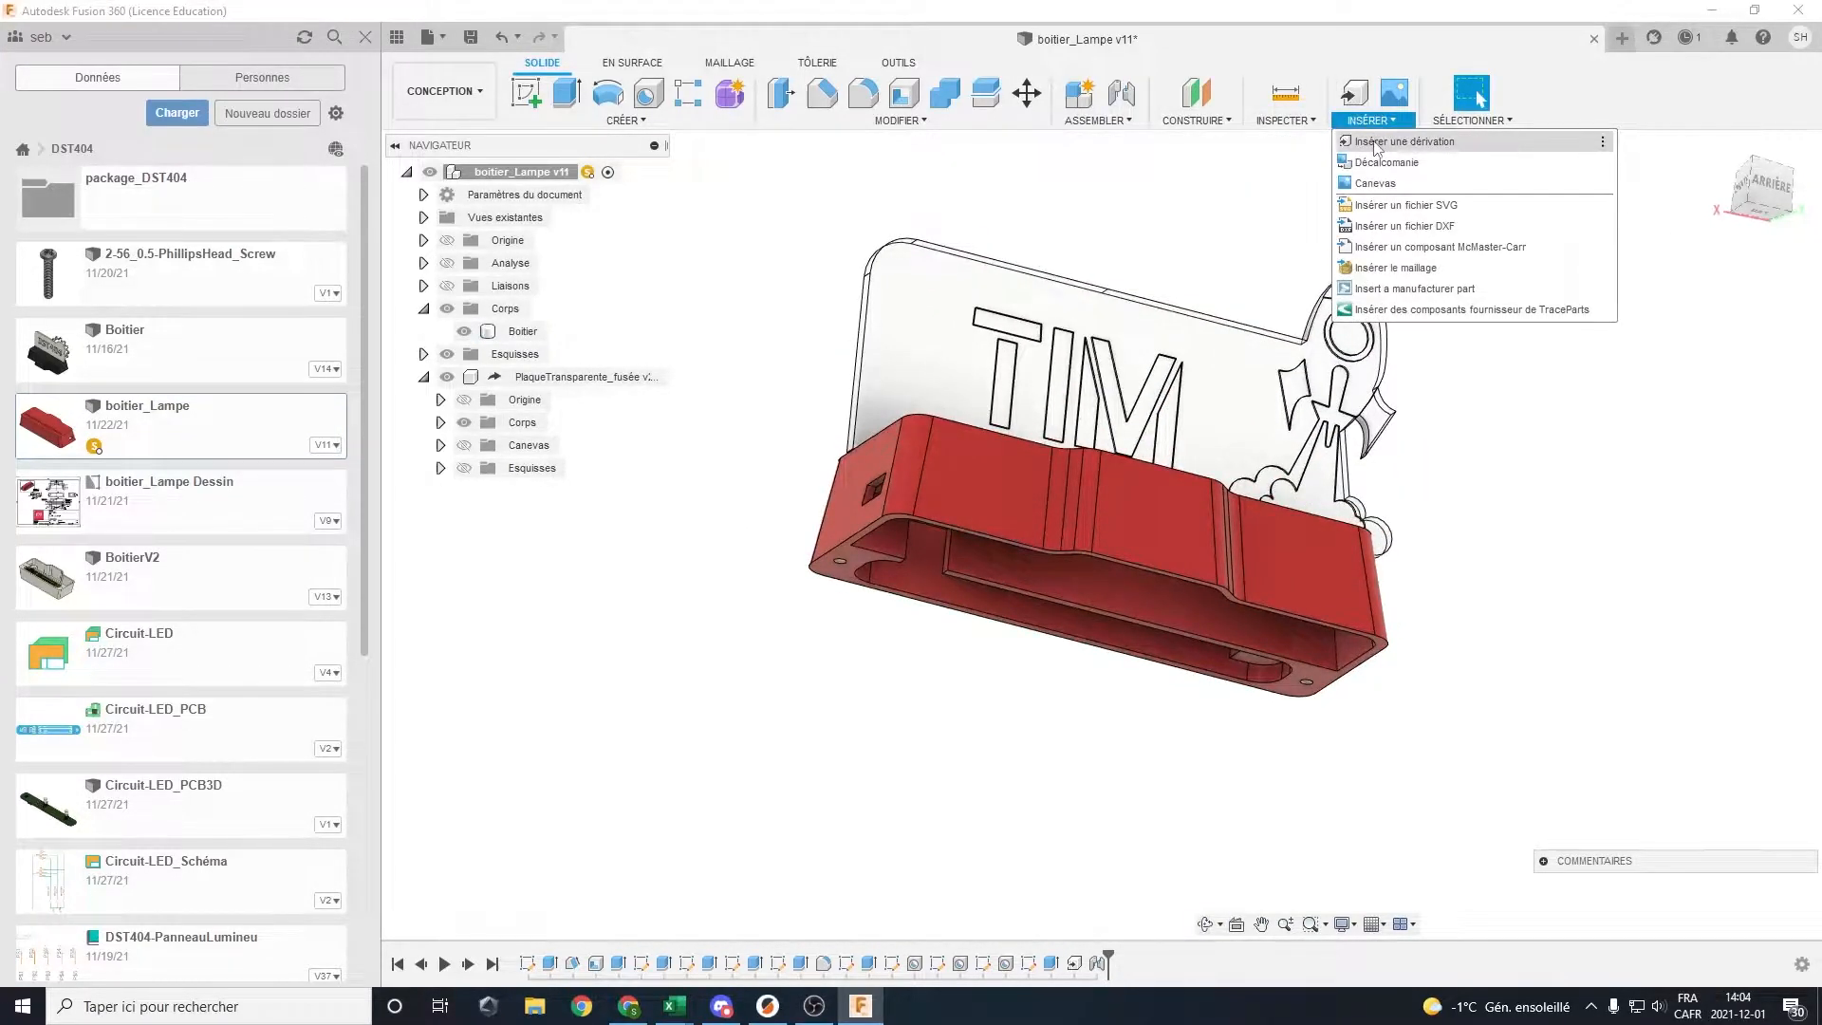
{"action": "left_click", "coordinate": [1375, 142]}
{"action": "scroll", "coordinate": [1006, 475], "scroll_direction": "down", "scroll_amount": 1}
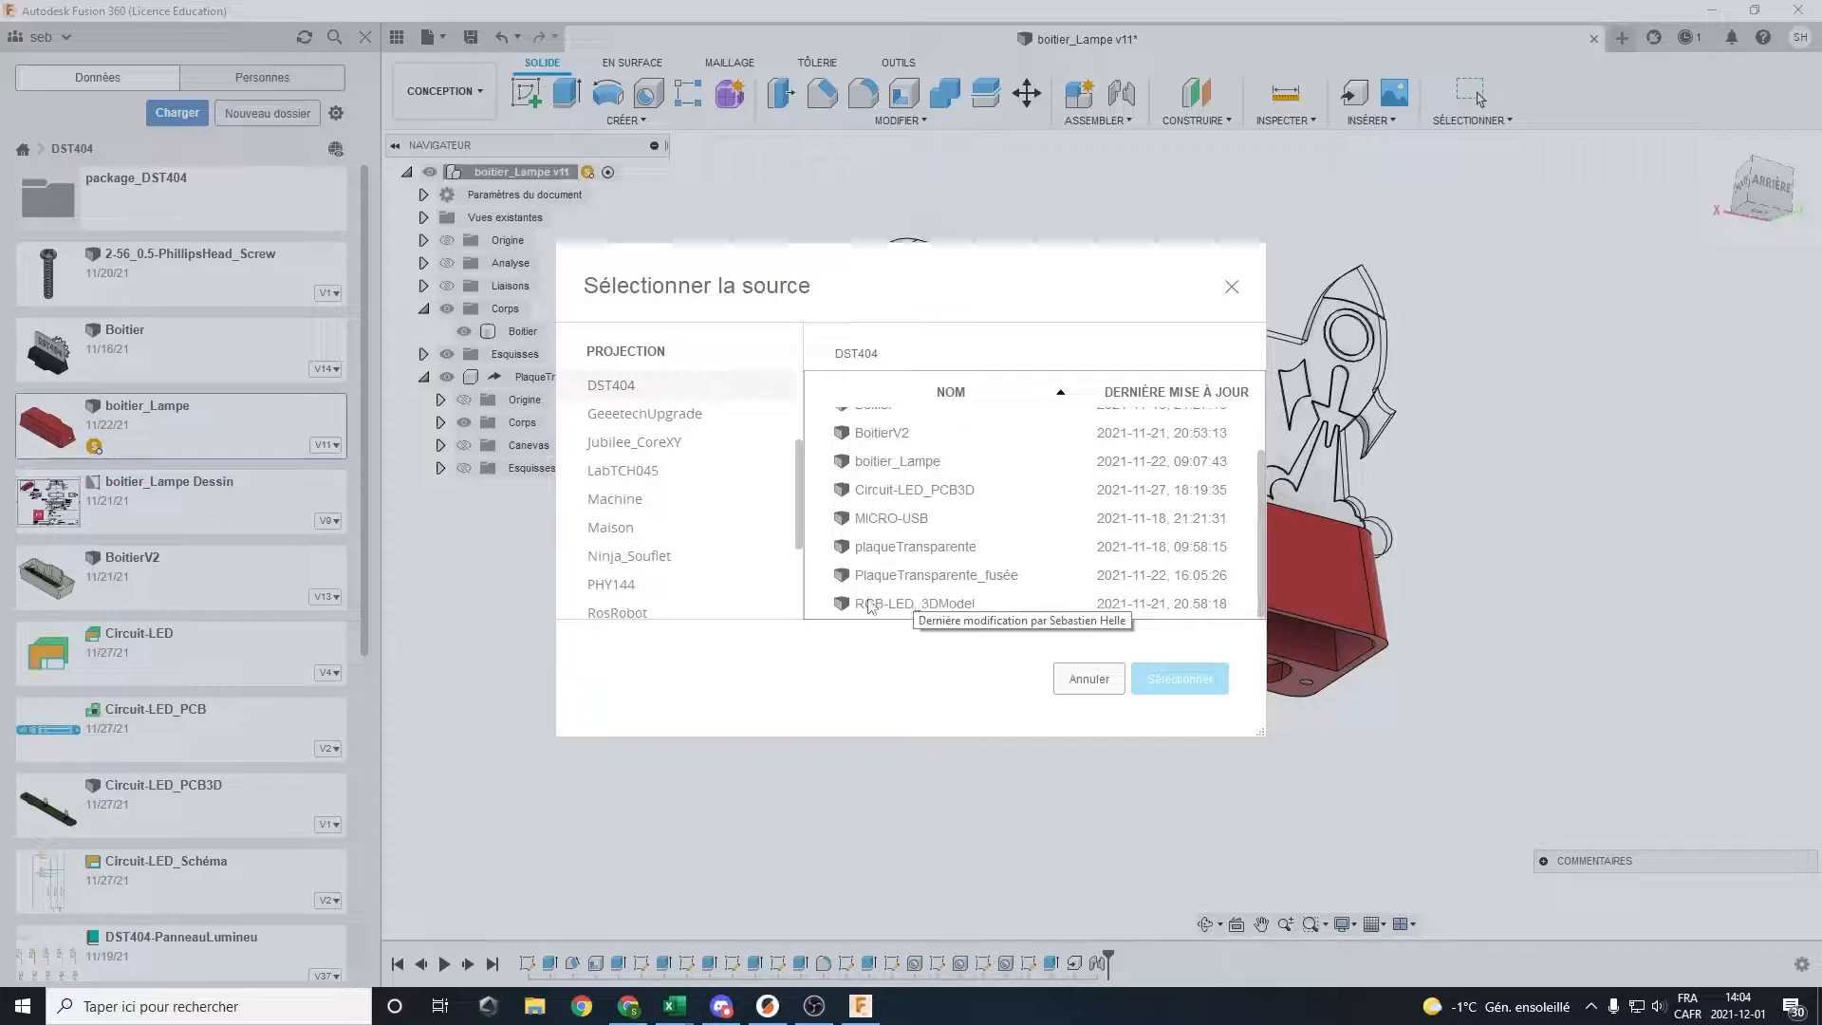
{"action": "left_click", "coordinate": [879, 494]}
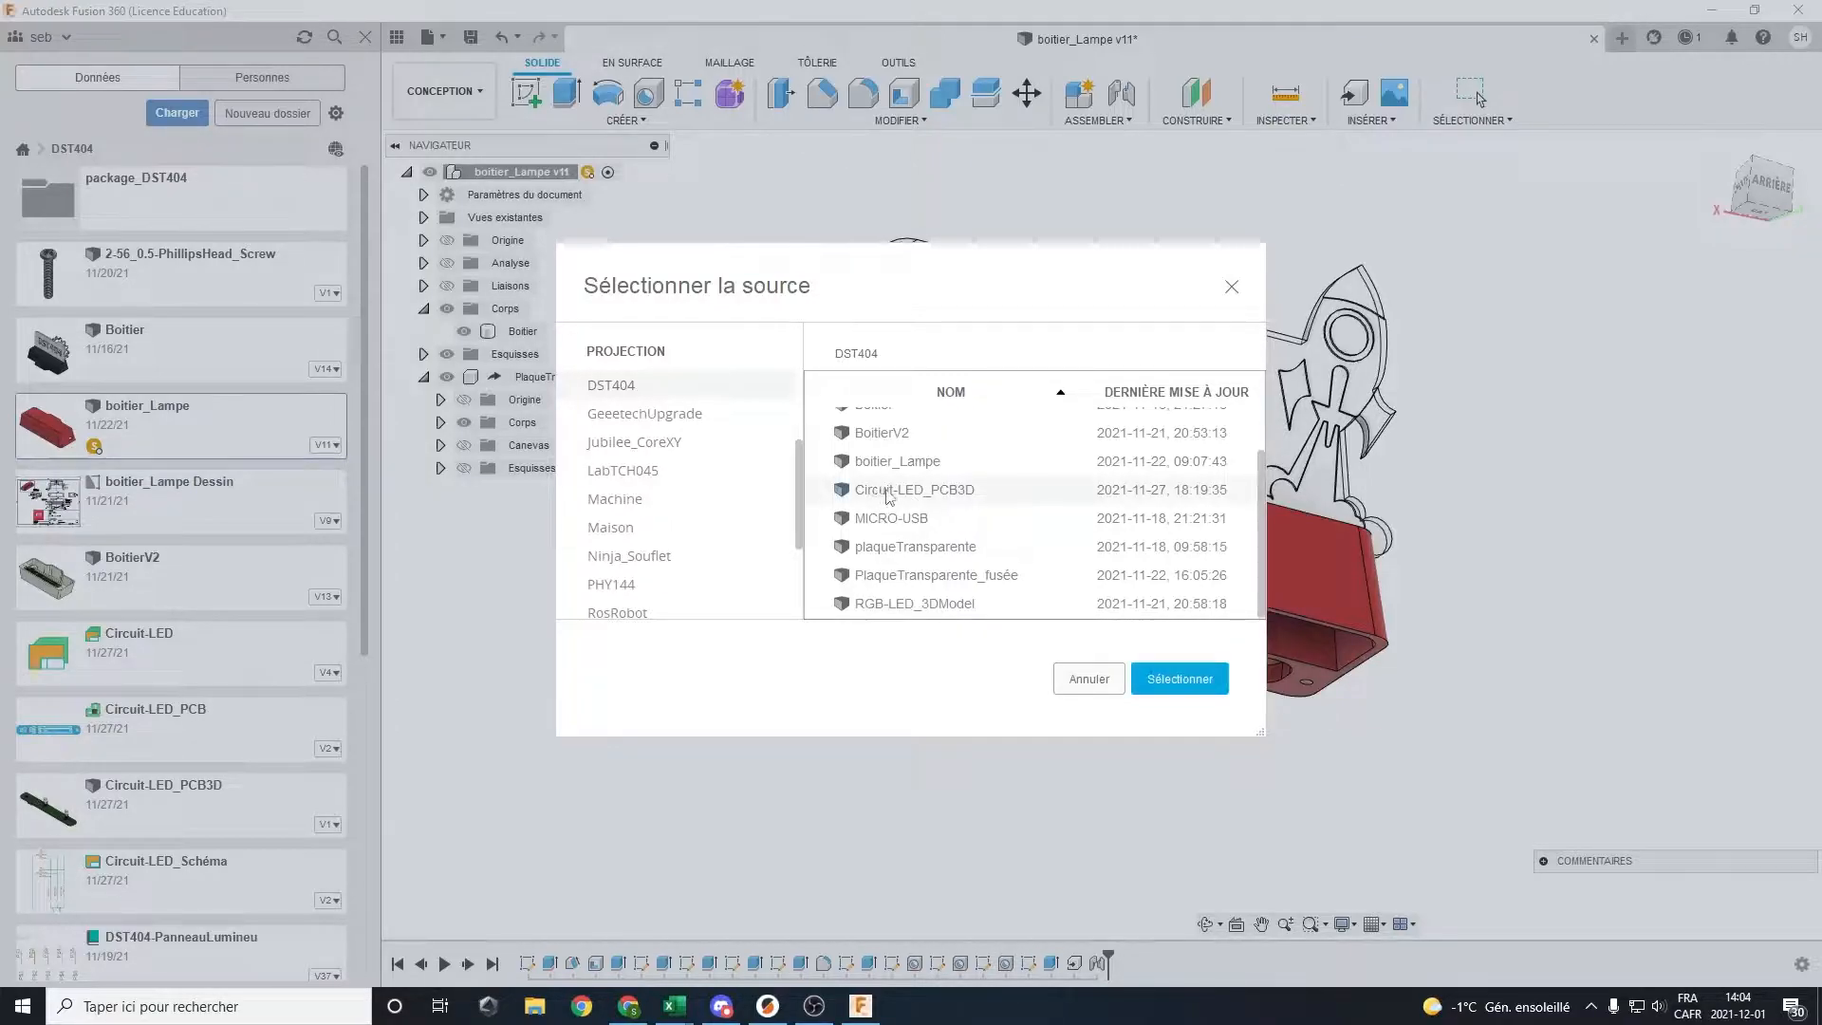
{"action": "left_click", "coordinate": [1198, 679]}
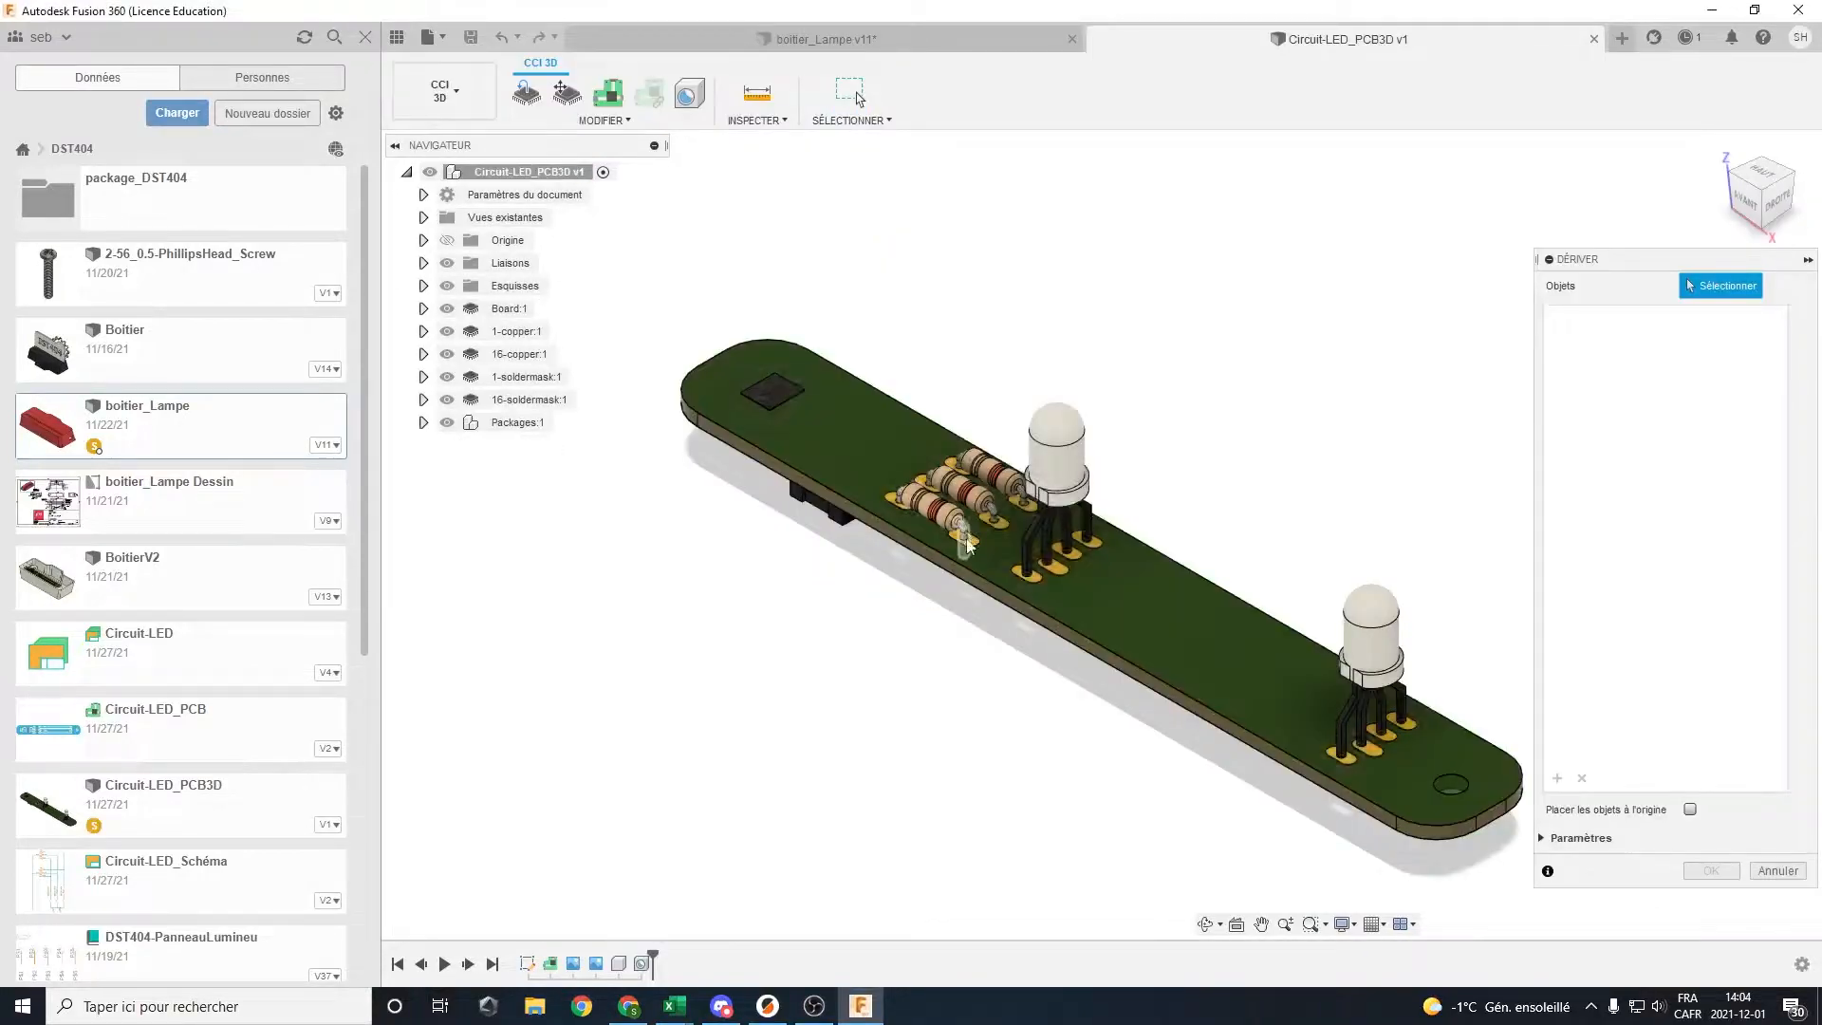
{"action": "middle_click_drag", "start_coordinate": [833, 578], "coordinate": [884, 562], "text": "shift"}
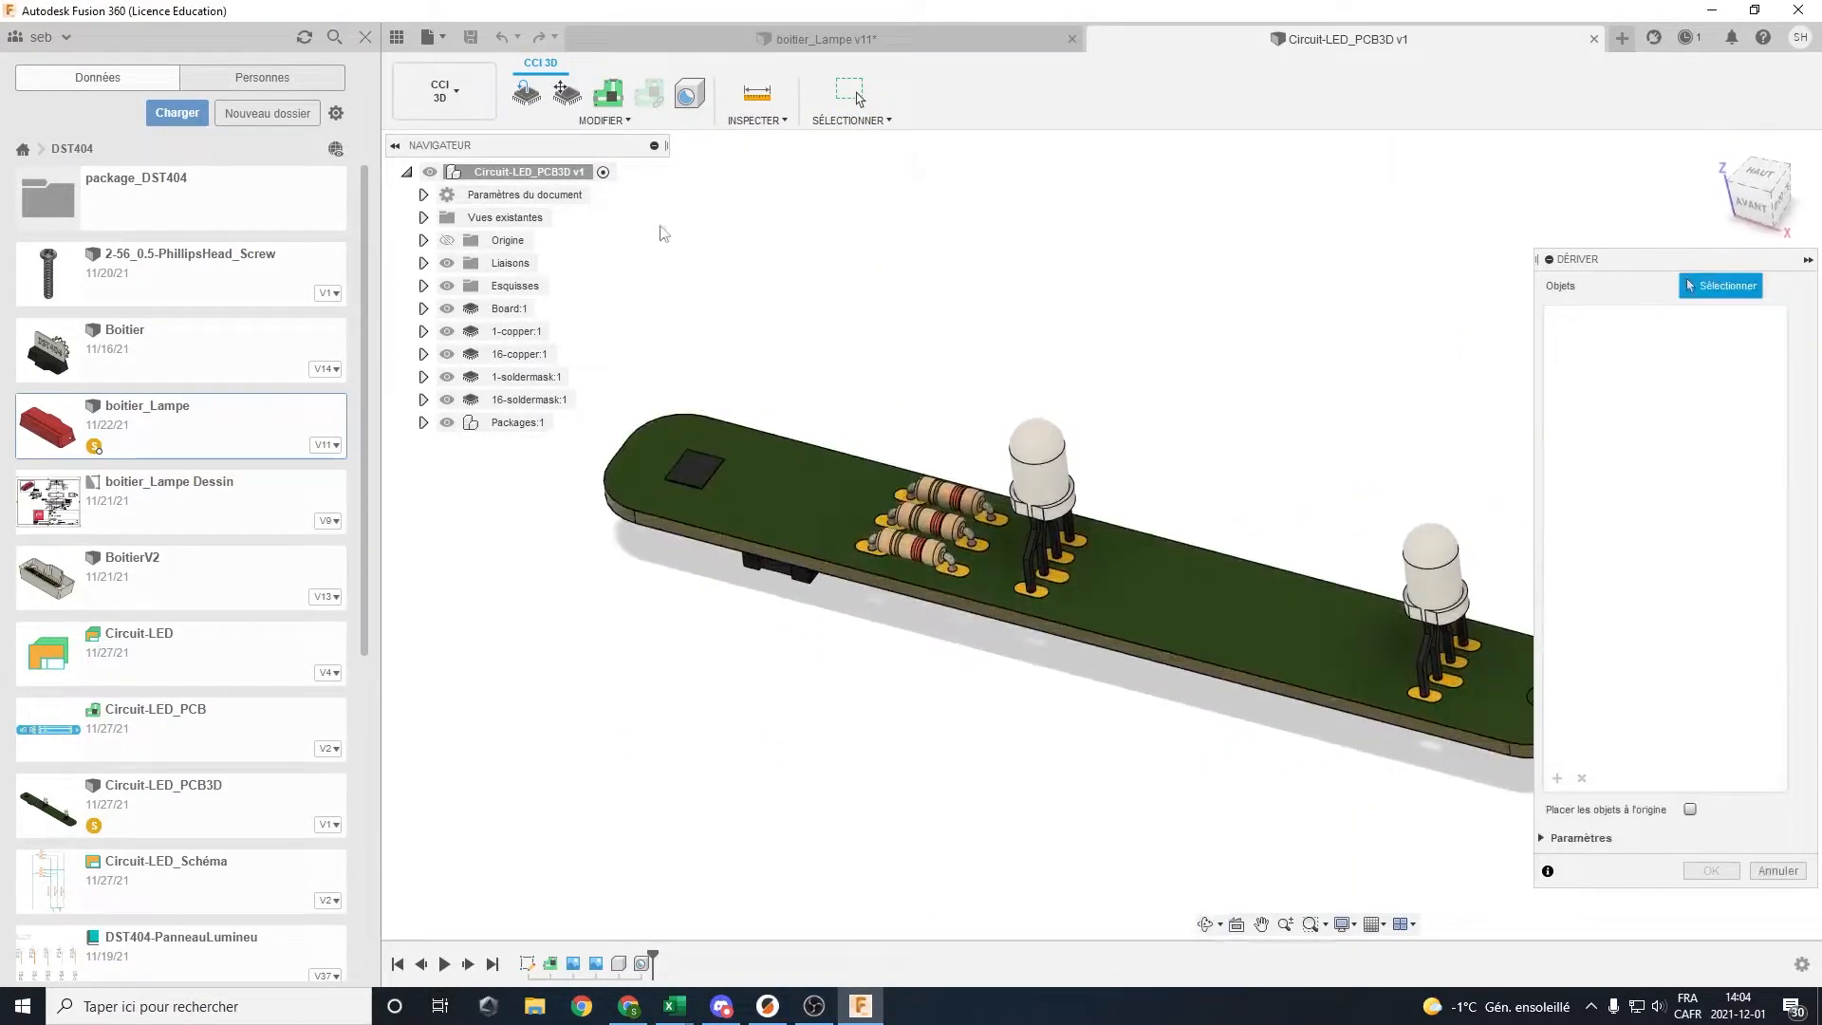
{"action": "left_click", "coordinate": [490, 175]}
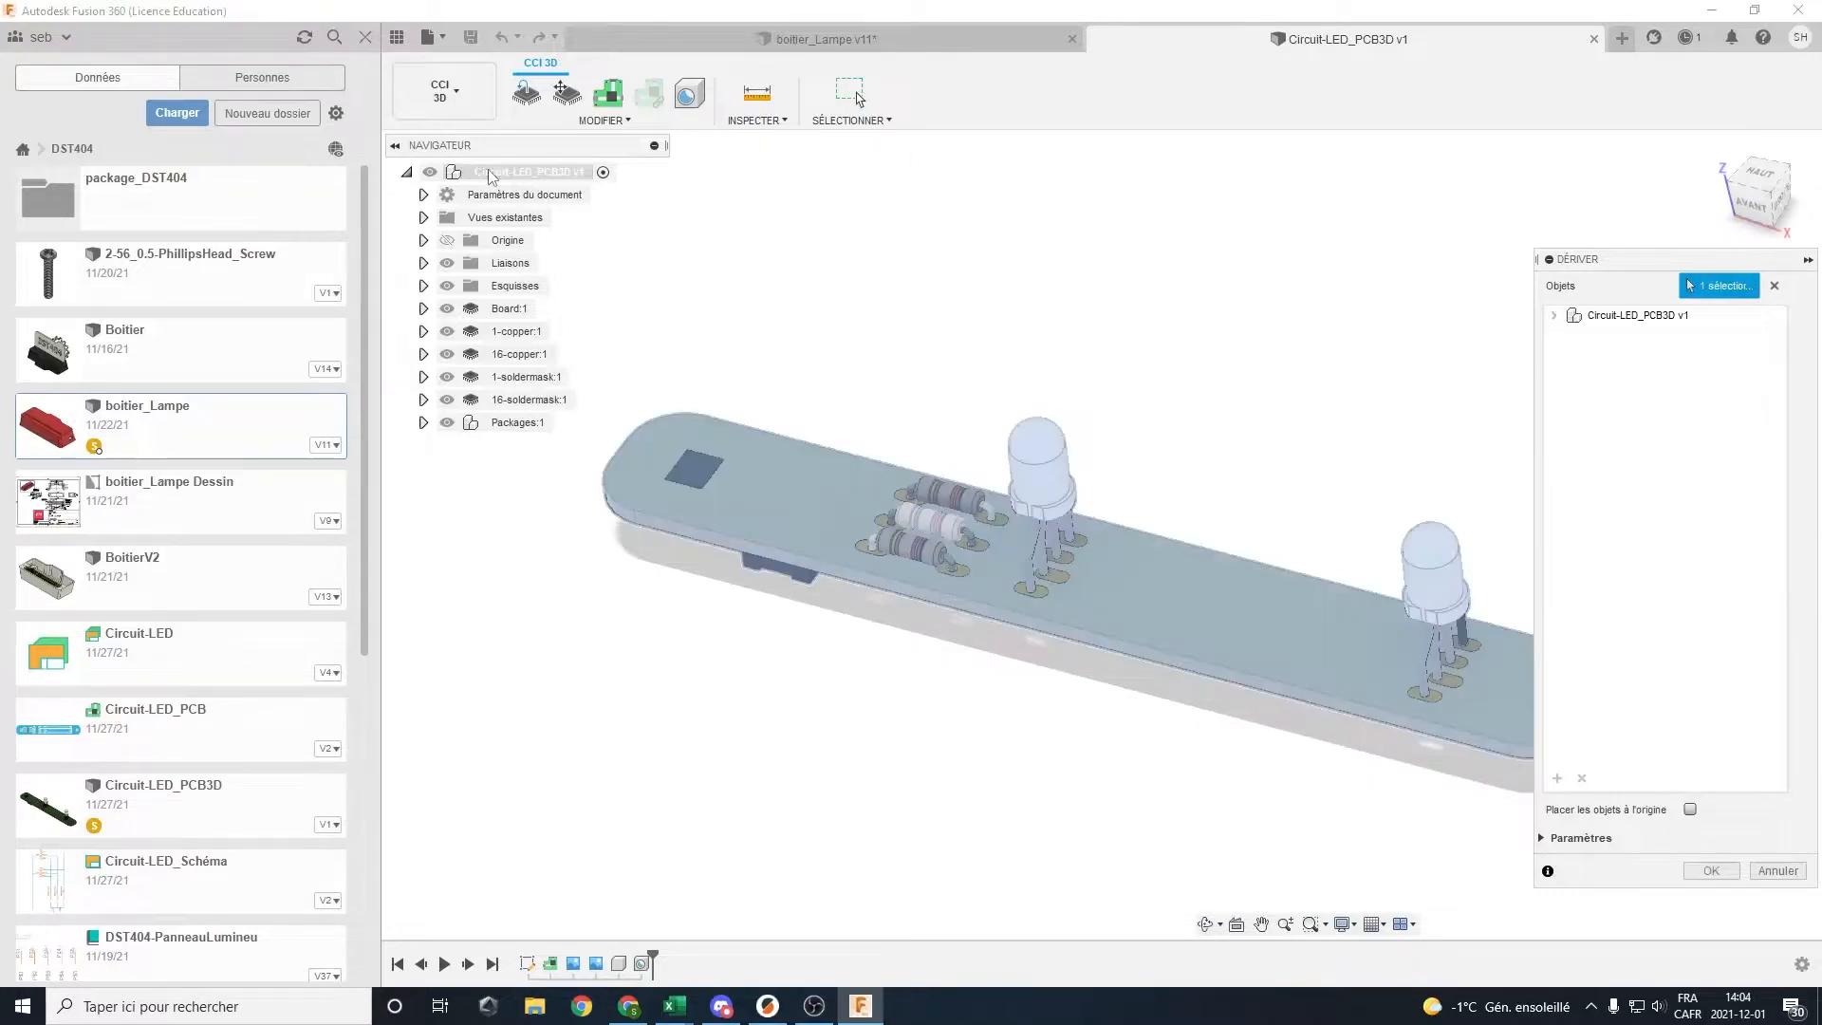
{"action": "left_click", "coordinate": [1712, 871]}
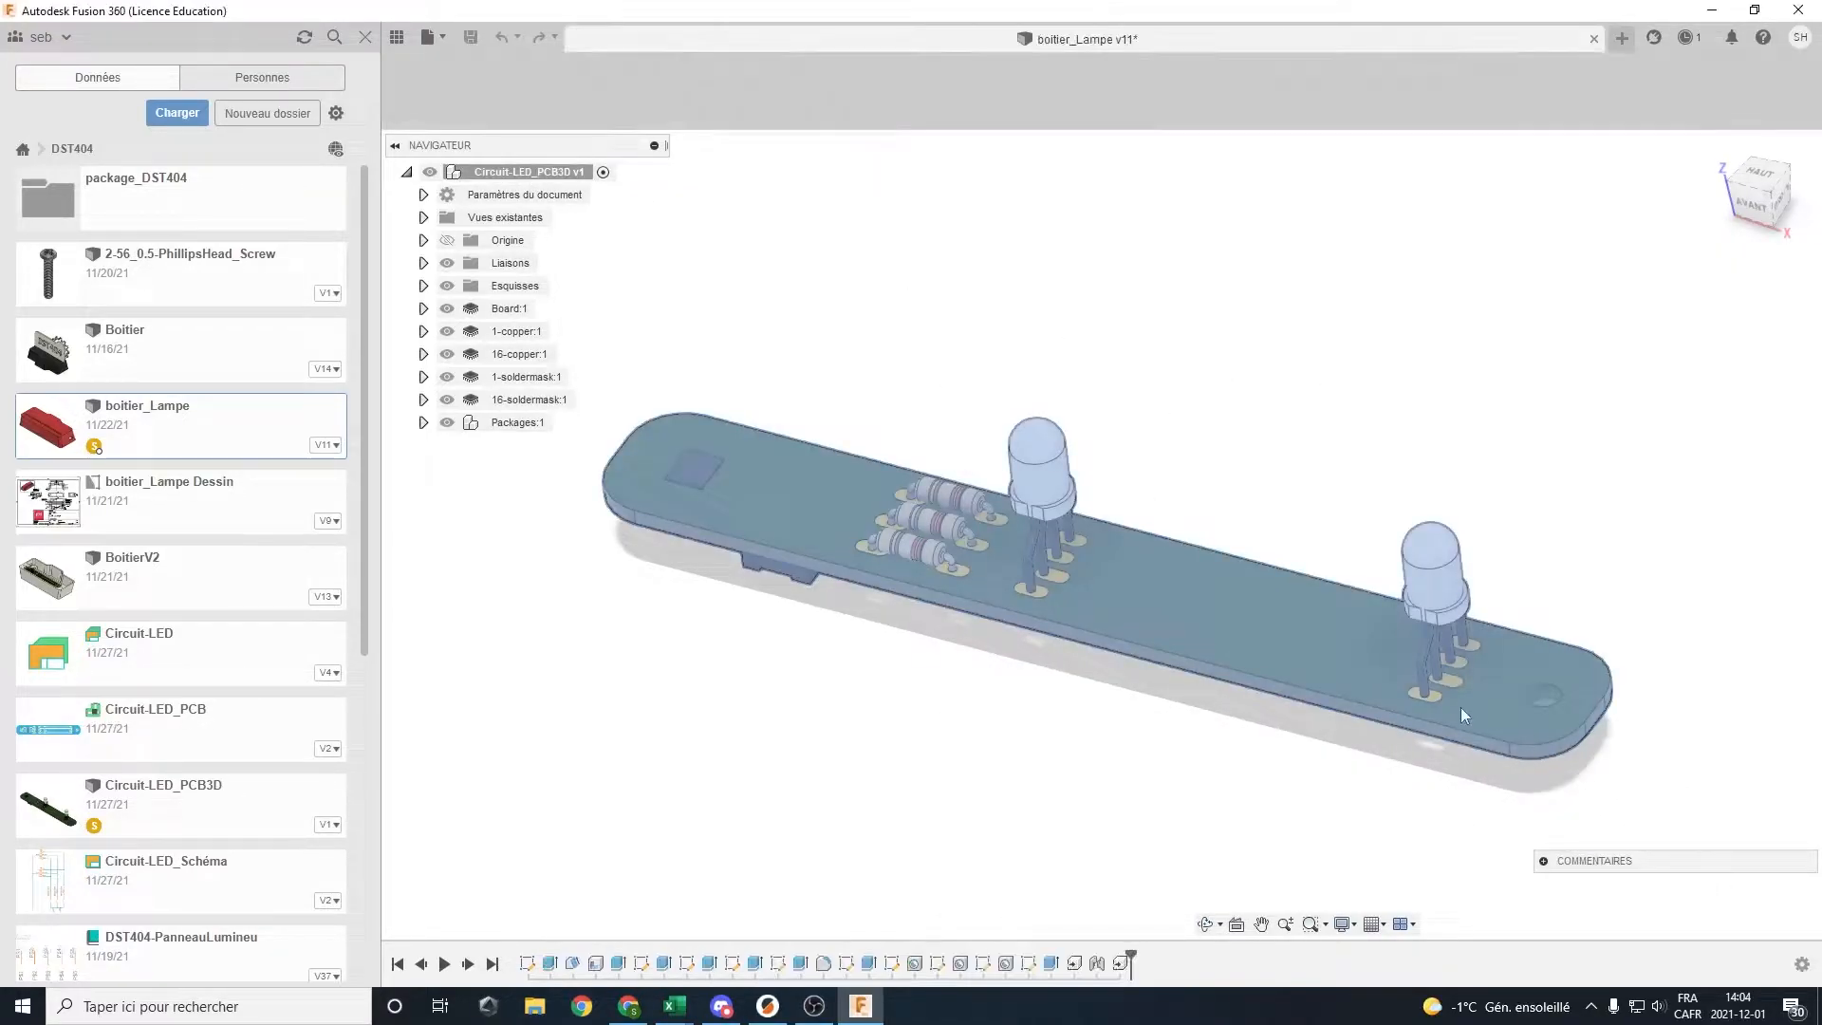
Examine the hole at the end of the circuit board and the matching screw hole inside the underside of the case
{"action": "middle_click_drag", "start_coordinate": [977, 716], "coordinate": [854, 669], "text": "shift"}
{"action": "scroll", "coordinate": [795, 630], "scroll_direction": "up", "scroll_amount": 3}
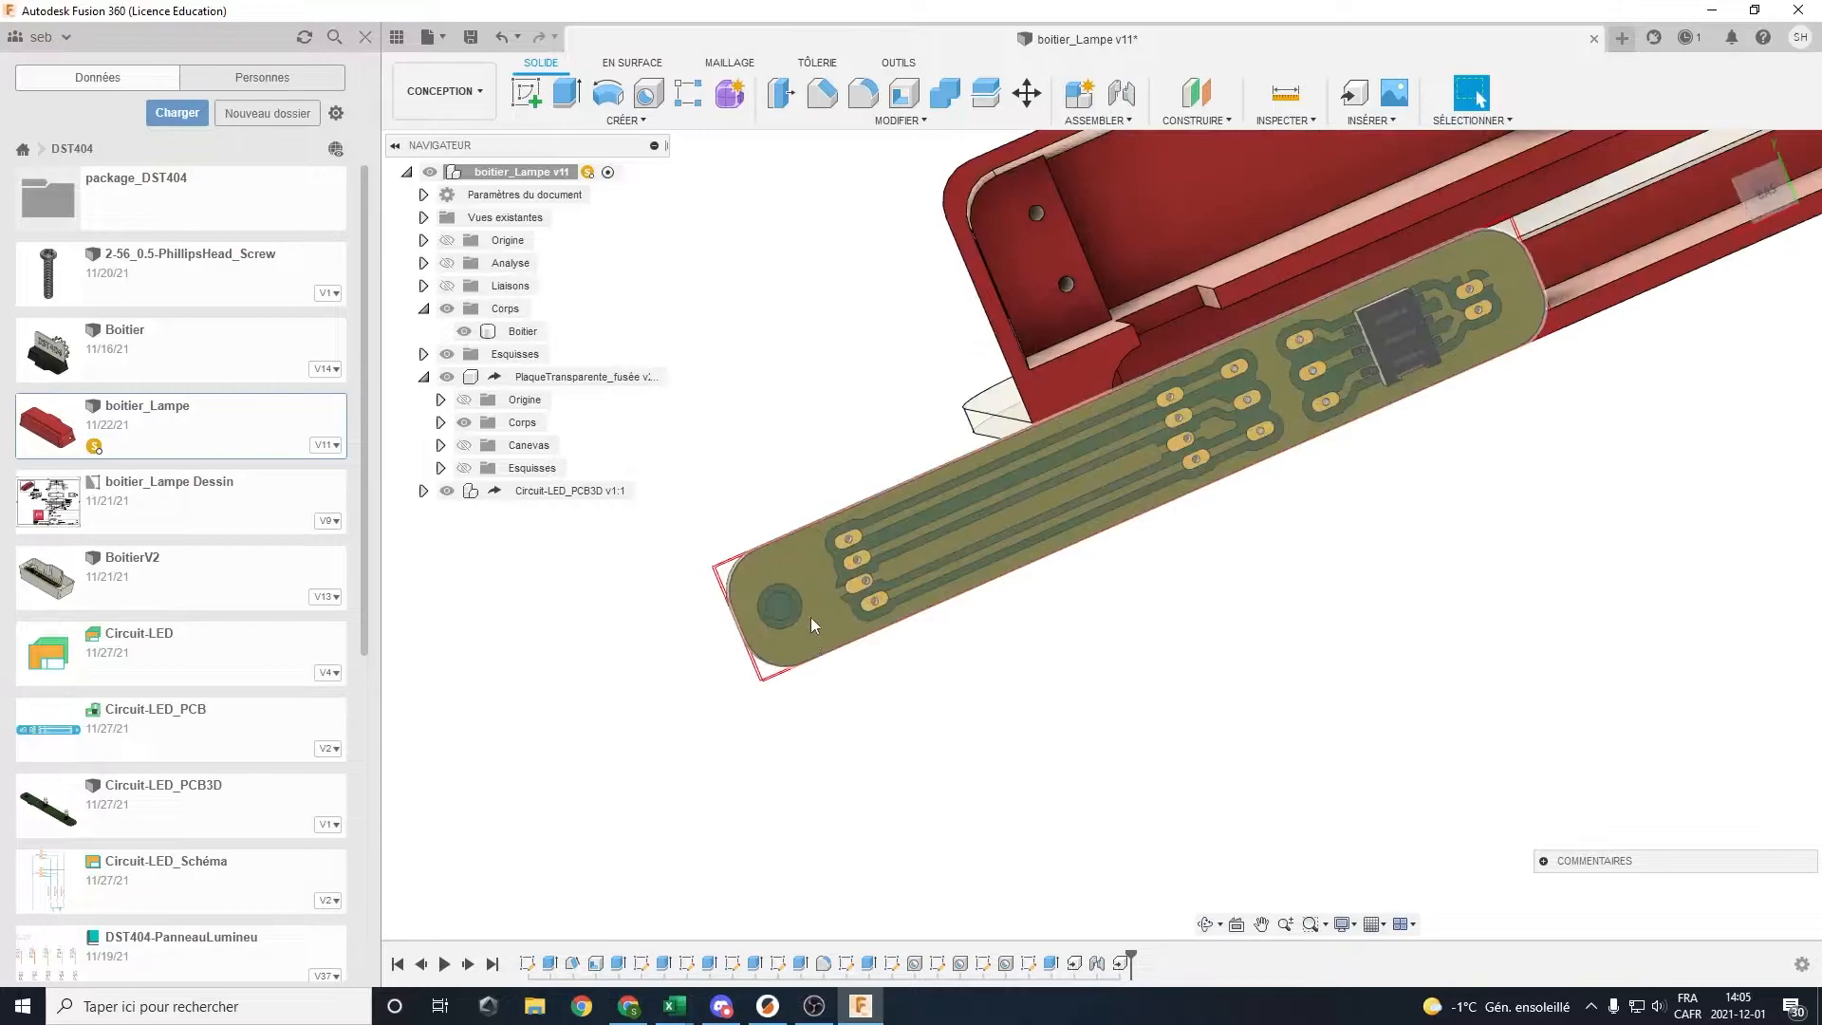
{"action": "middle_click_drag", "start_coordinate": [817, 630], "coordinate": [742, 545], "text": "shift"}
{"action": "left_click", "coordinate": [685, 369]}
{"action": "scroll", "coordinate": [1036, 540], "scroll_direction": "down", "scroll_amount": 5}
{"action": "middle_click_drag", "start_coordinate": [1234, 558], "coordinate": [1124, 365]}
{"action": "middle_click_drag", "start_coordinate": [1574, 673], "coordinate": [1444, 648]}
{"action": "scroll", "coordinate": [1529, 340], "scroll_direction": "up", "scroll_amount": 3}
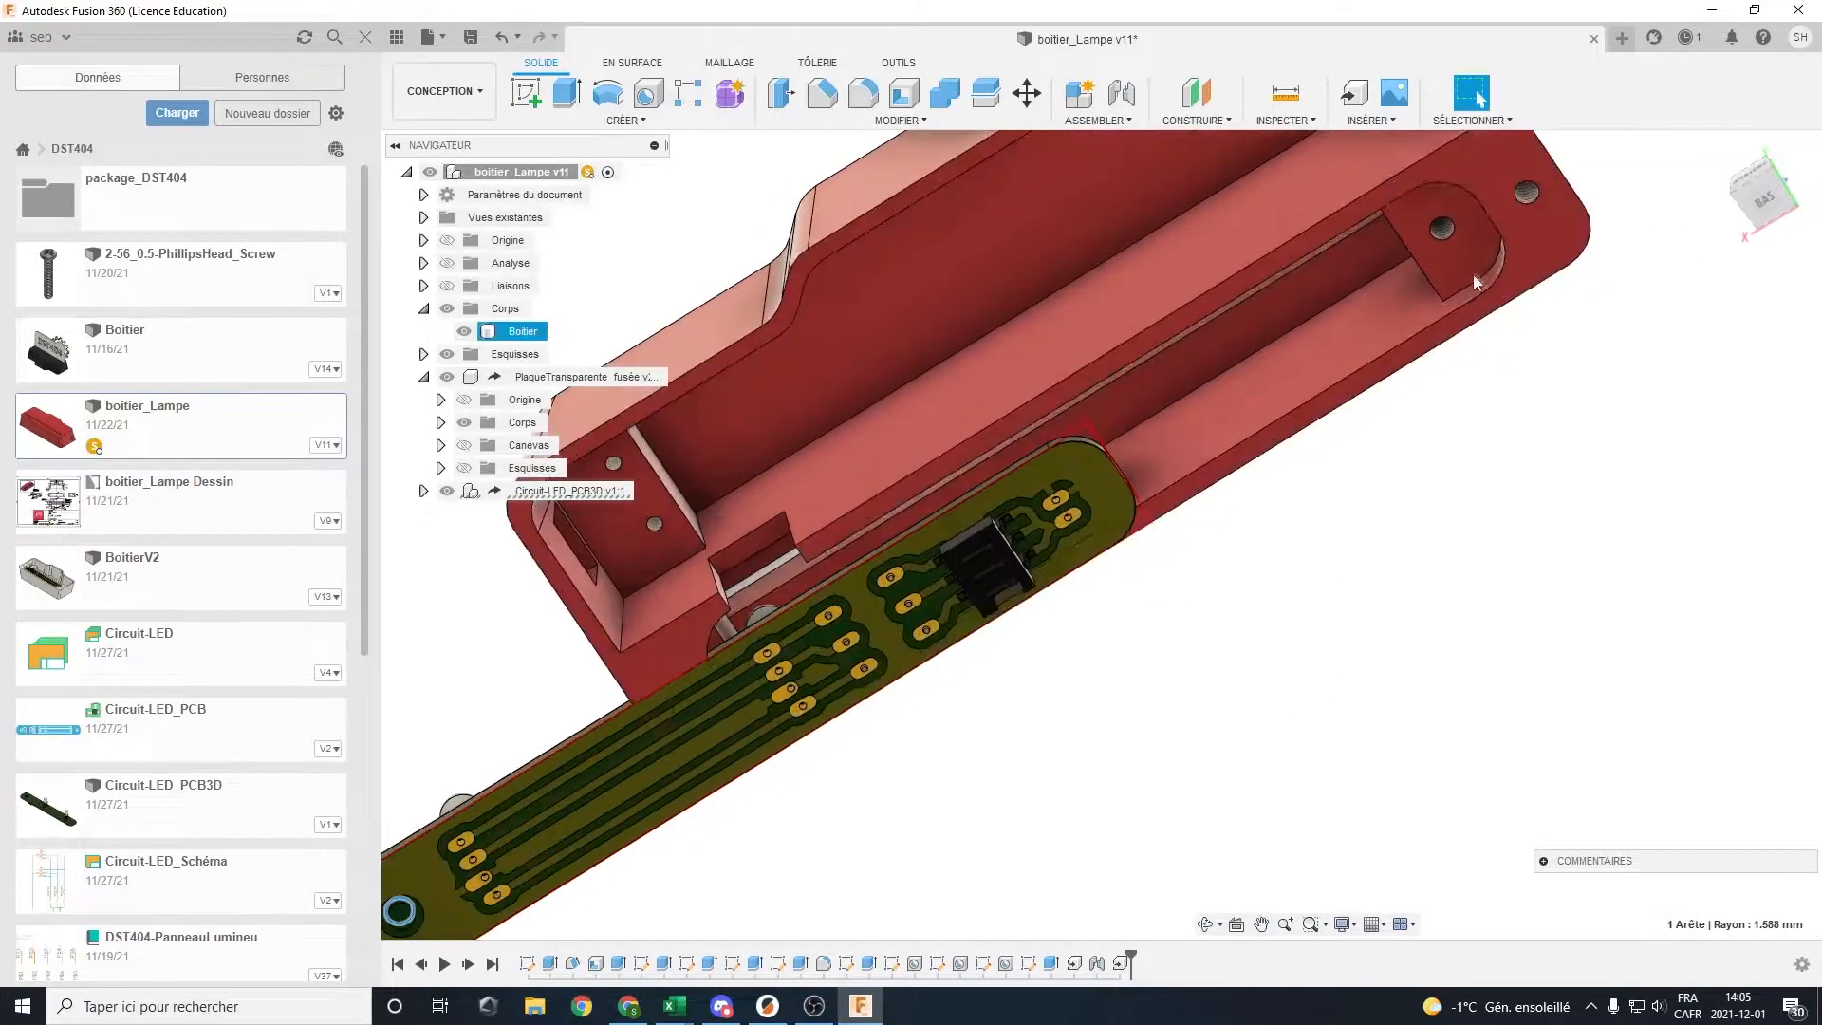
{"action": "left_click", "coordinate": [1443, 243], "text": "ctrl"}
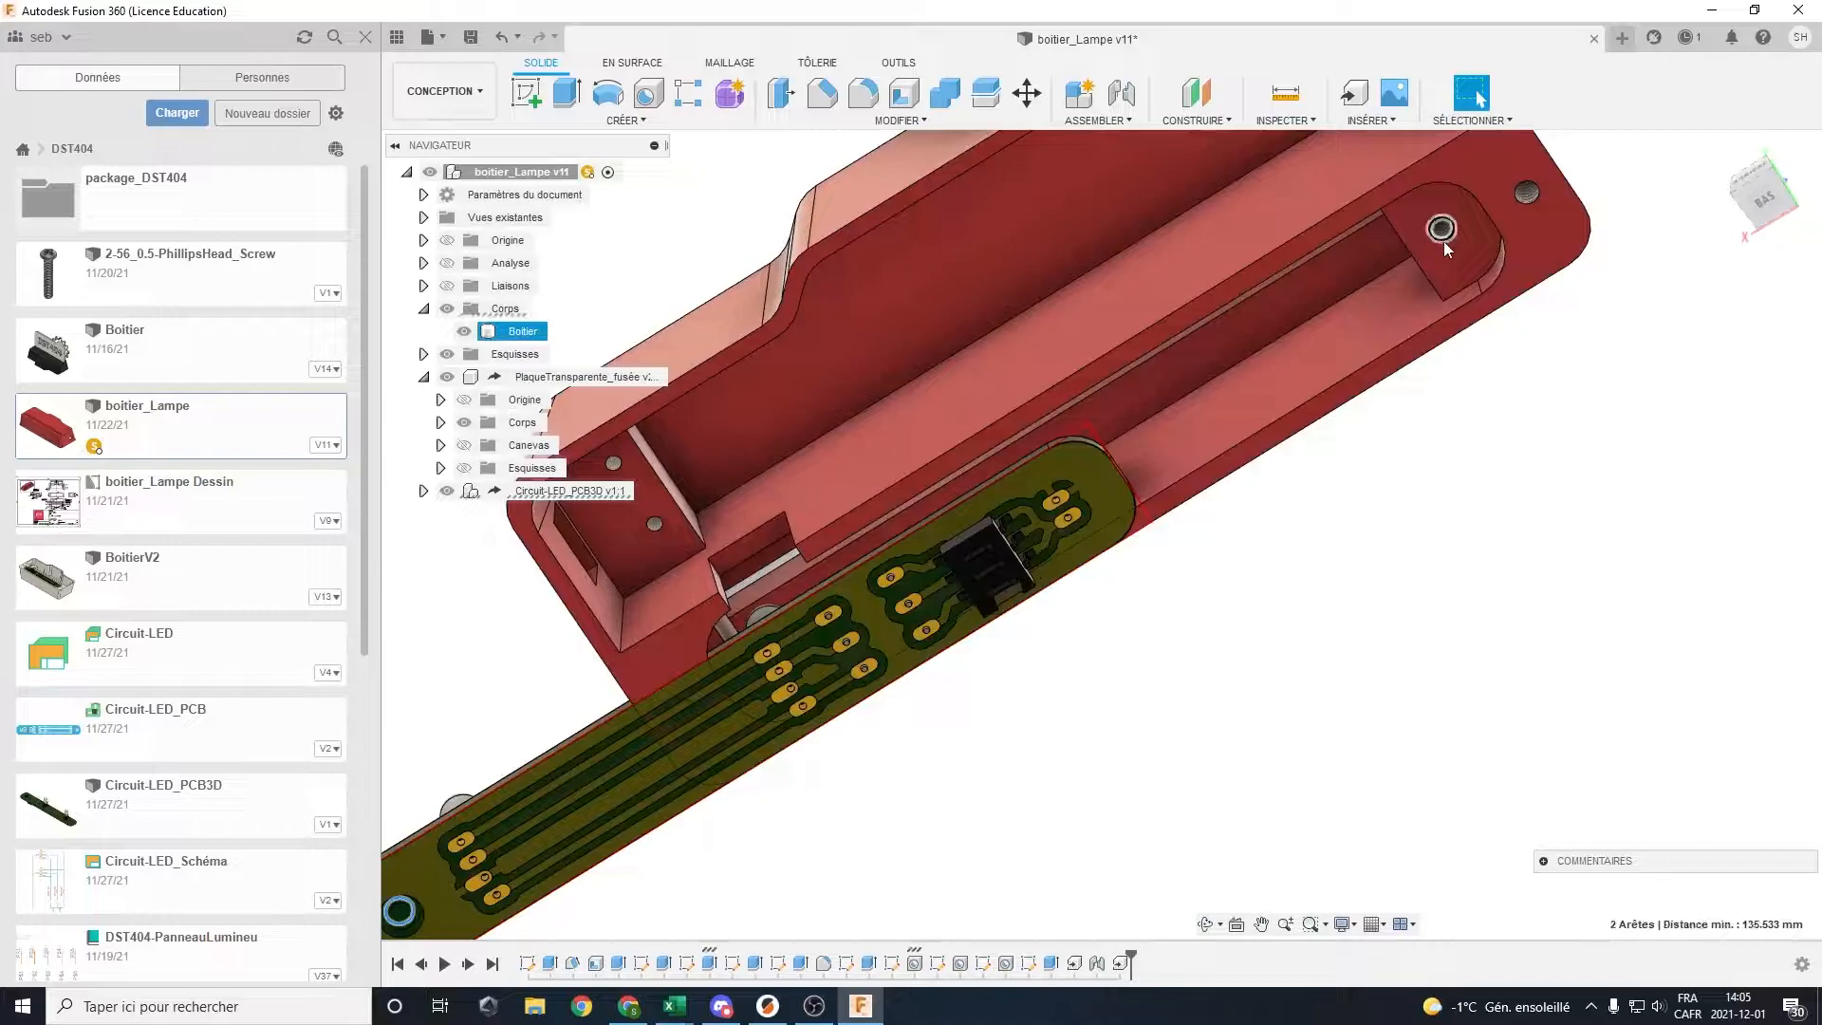
{"action": "middle_click_drag", "start_coordinate": [438, 806], "coordinate": [541, 737]}
{"action": "scroll", "coordinate": [541, 737], "scroll_direction": "up", "scroll_amount": 1}
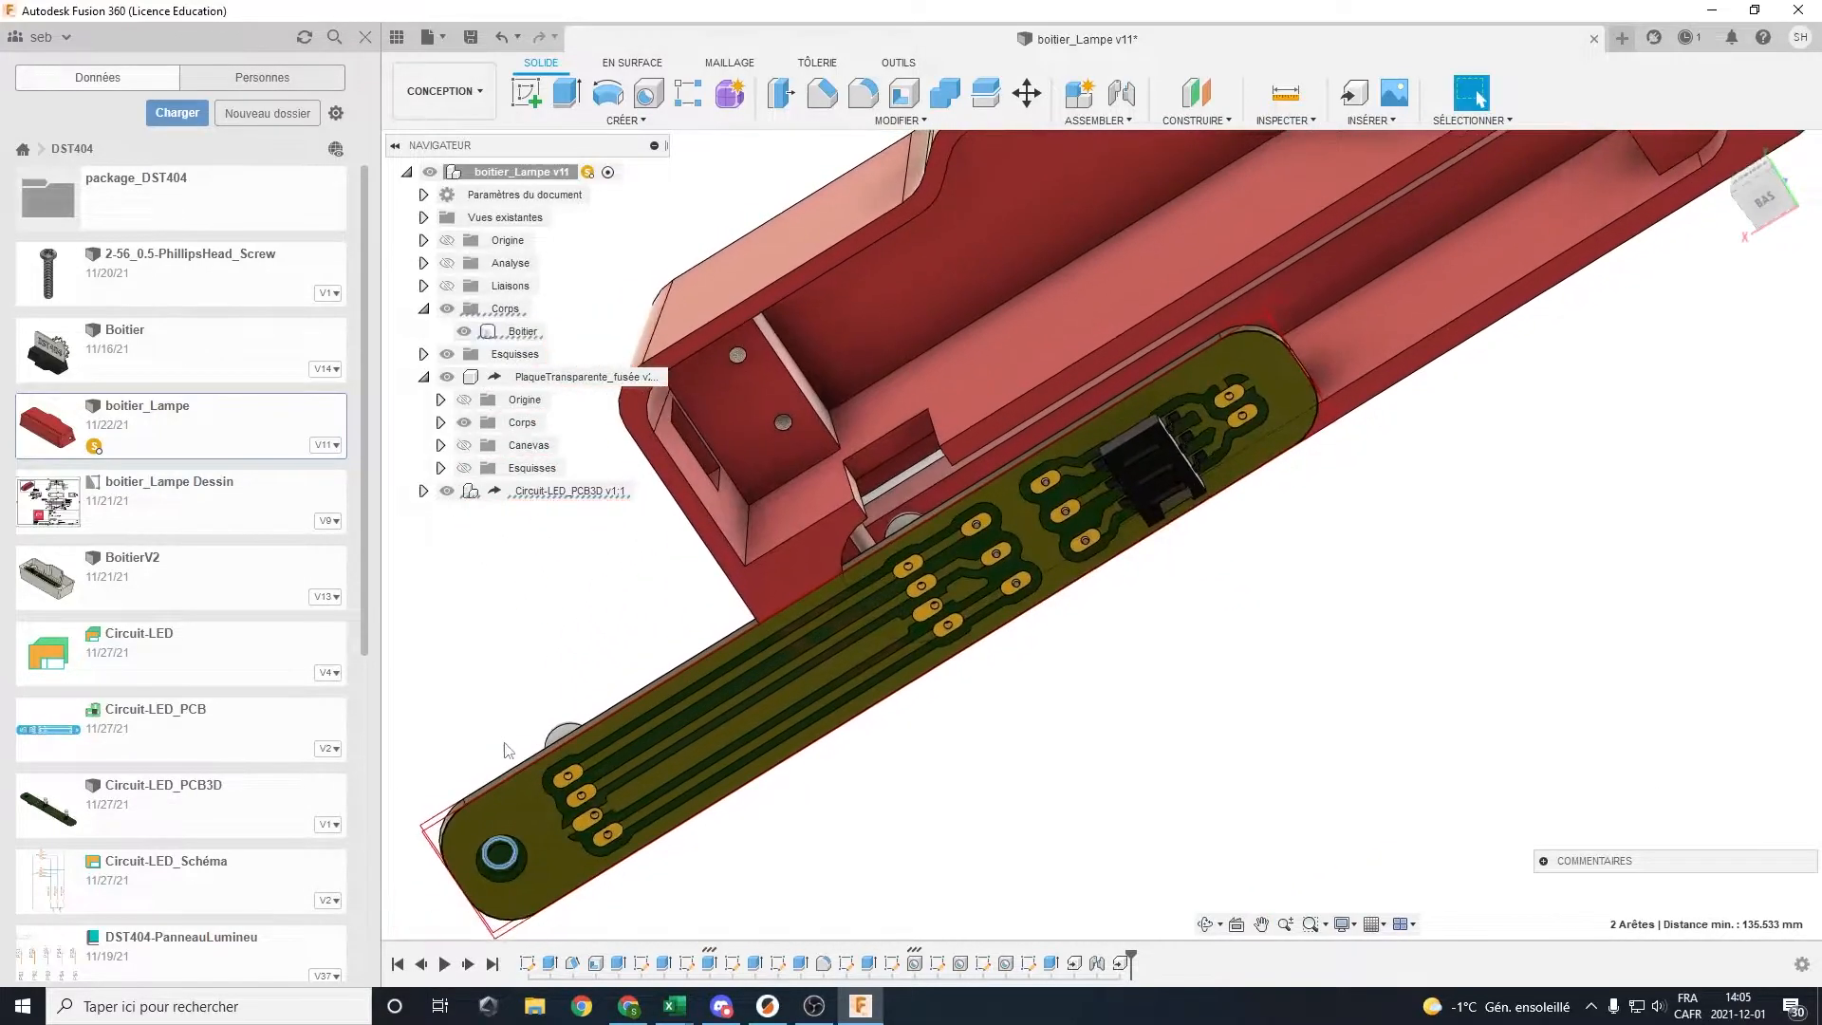
{"action": "scroll", "coordinate": [1325, 512], "scroll_direction": "down", "scroll_amount": 2}
{"action": "middle_click_drag", "start_coordinate": [1129, 489], "coordinate": [895, 671], "text": "shift"}
{"action": "middle_click_drag", "start_coordinate": [817, 768], "coordinate": [1189, 710]}
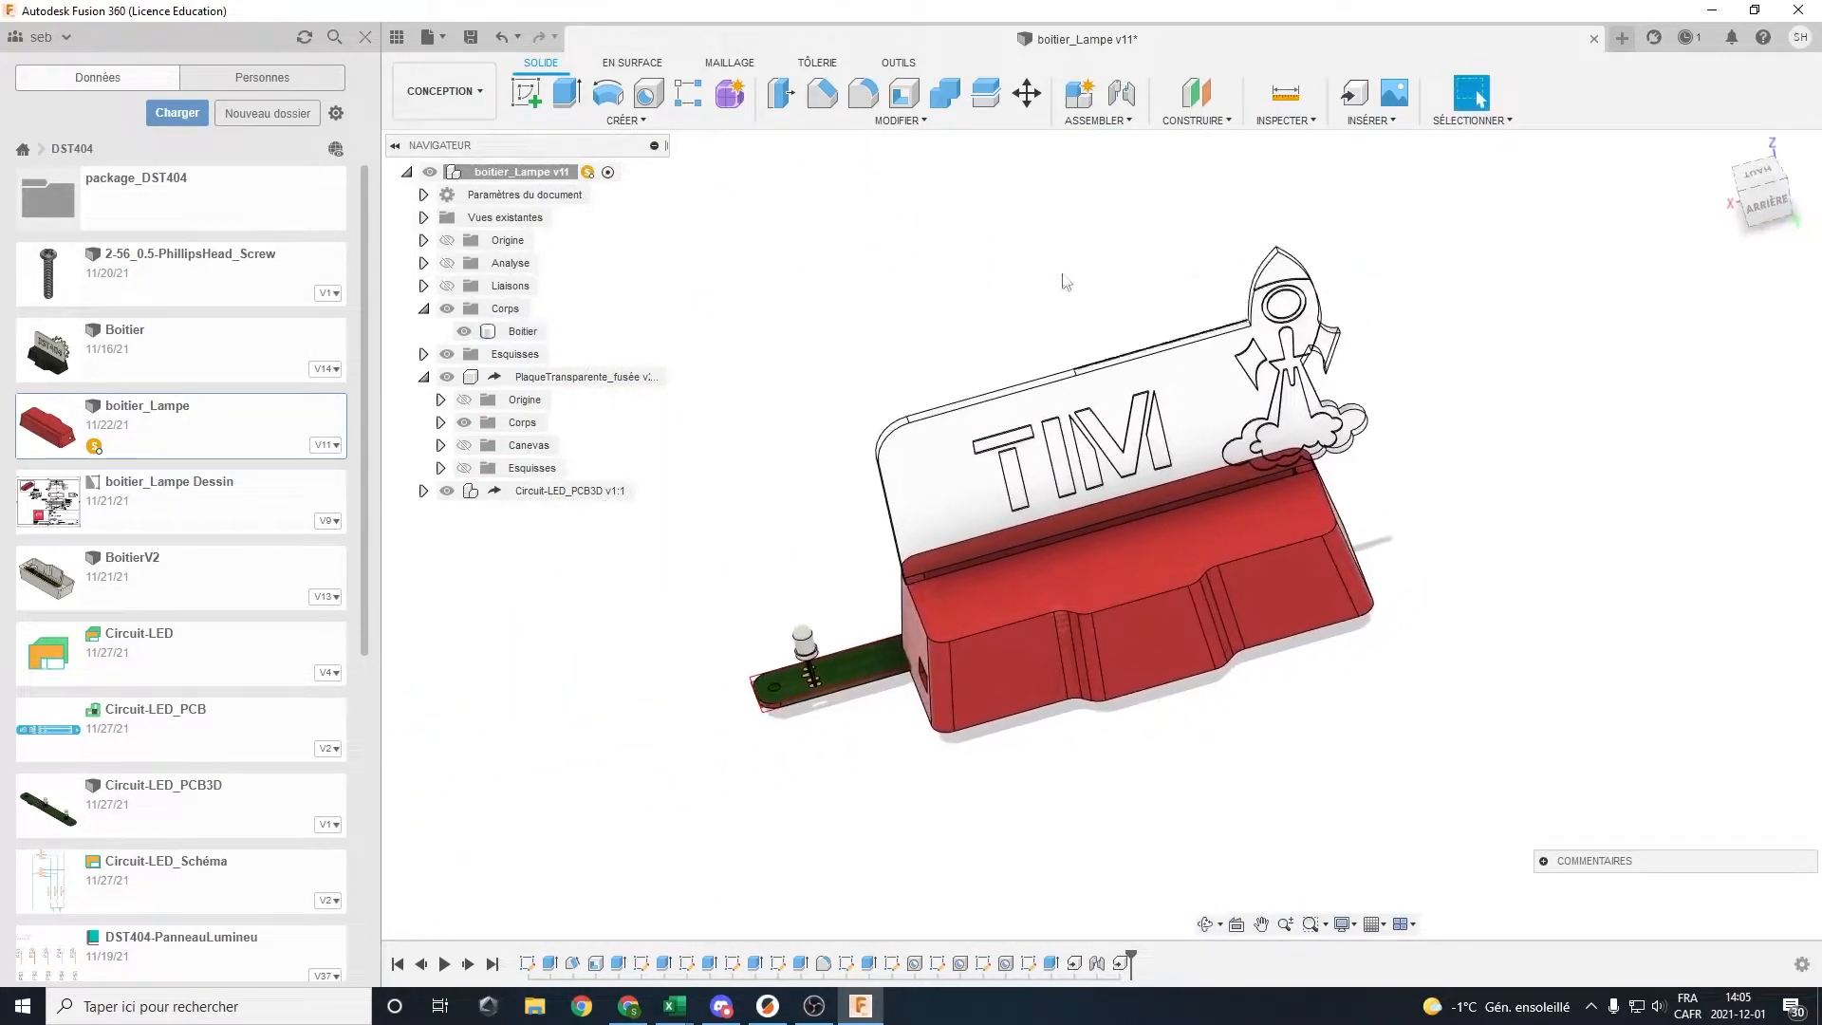
Start a joint from the hole at the end of the circuit board to the matching screw hole inside the case's underside
{"action": "left_click", "coordinate": [1121, 93]}
{"action": "scroll", "coordinate": [804, 654], "scroll_direction": "up", "scroll_amount": 5}
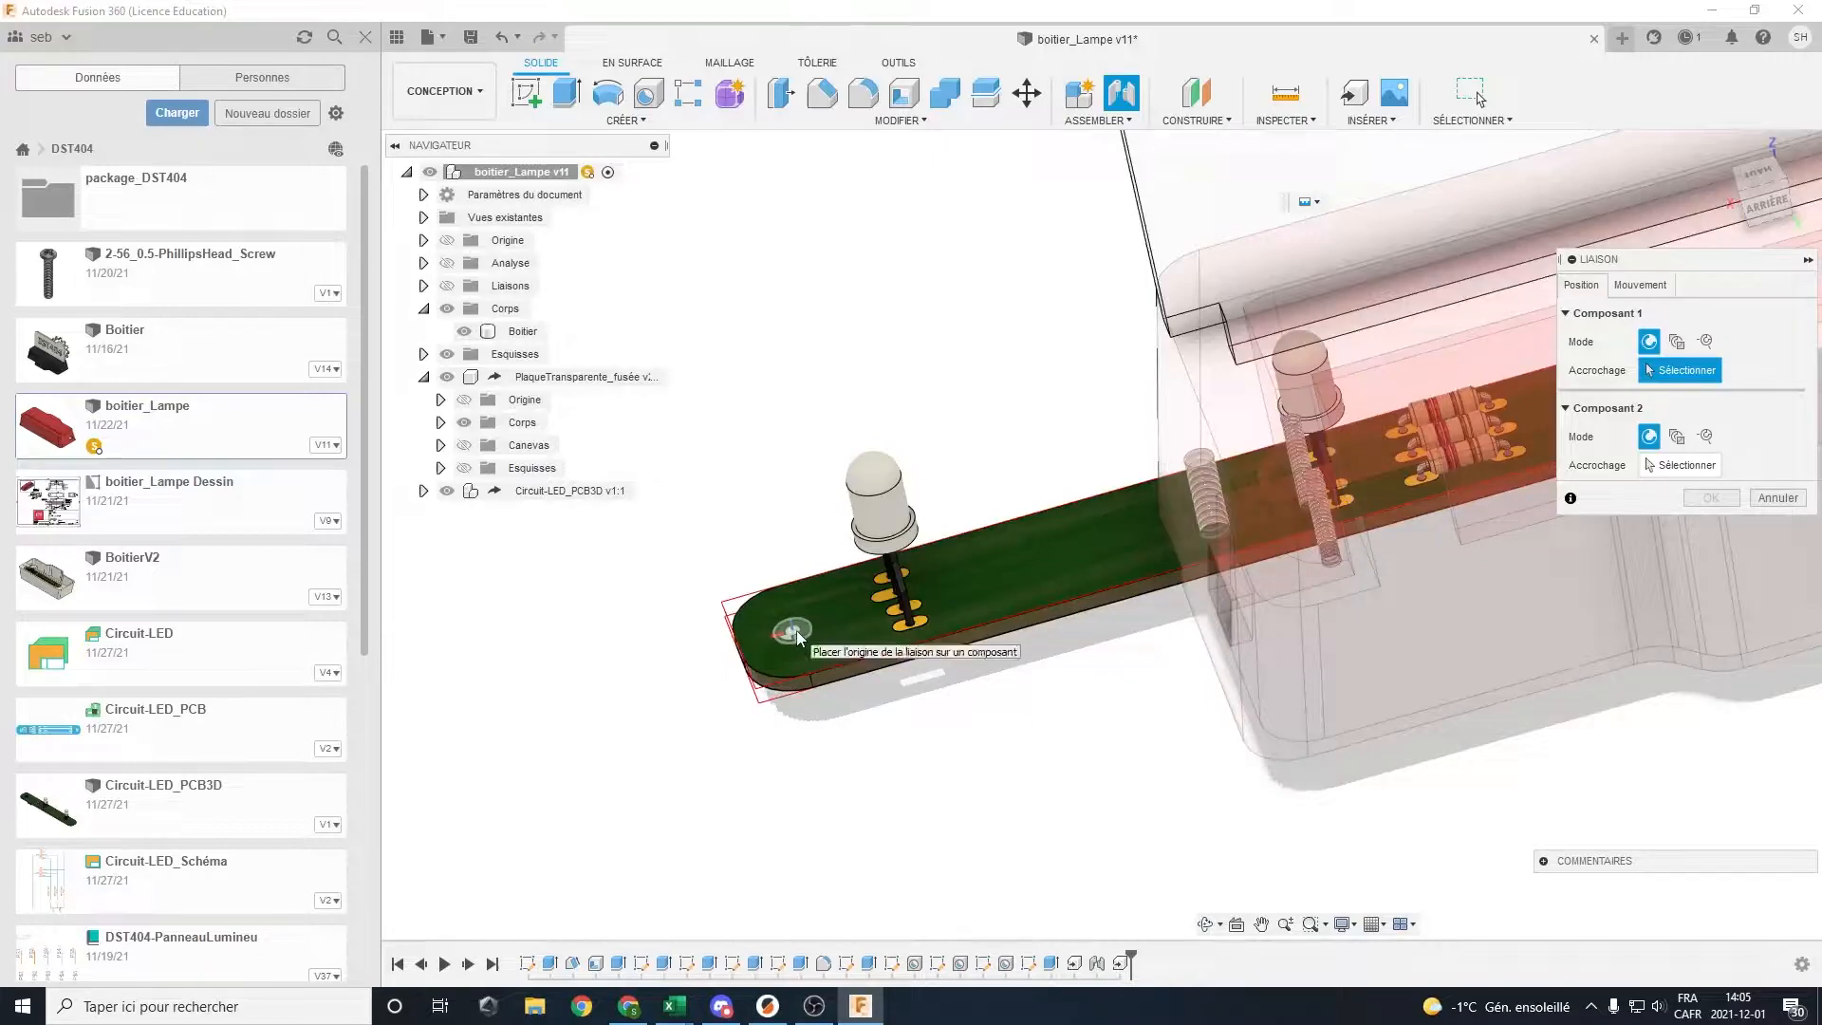
{"action": "left_click", "coordinate": [804, 637]}
{"action": "scroll", "coordinate": [974, 745], "scroll_direction": "down", "scroll_amount": 4}
{"action": "middle_click_drag", "start_coordinate": [1584, 778], "coordinate": [1343, 617]}
{"action": "scroll", "coordinate": [1348, 759], "scroll_direction": "up", "scroll_amount": 3}
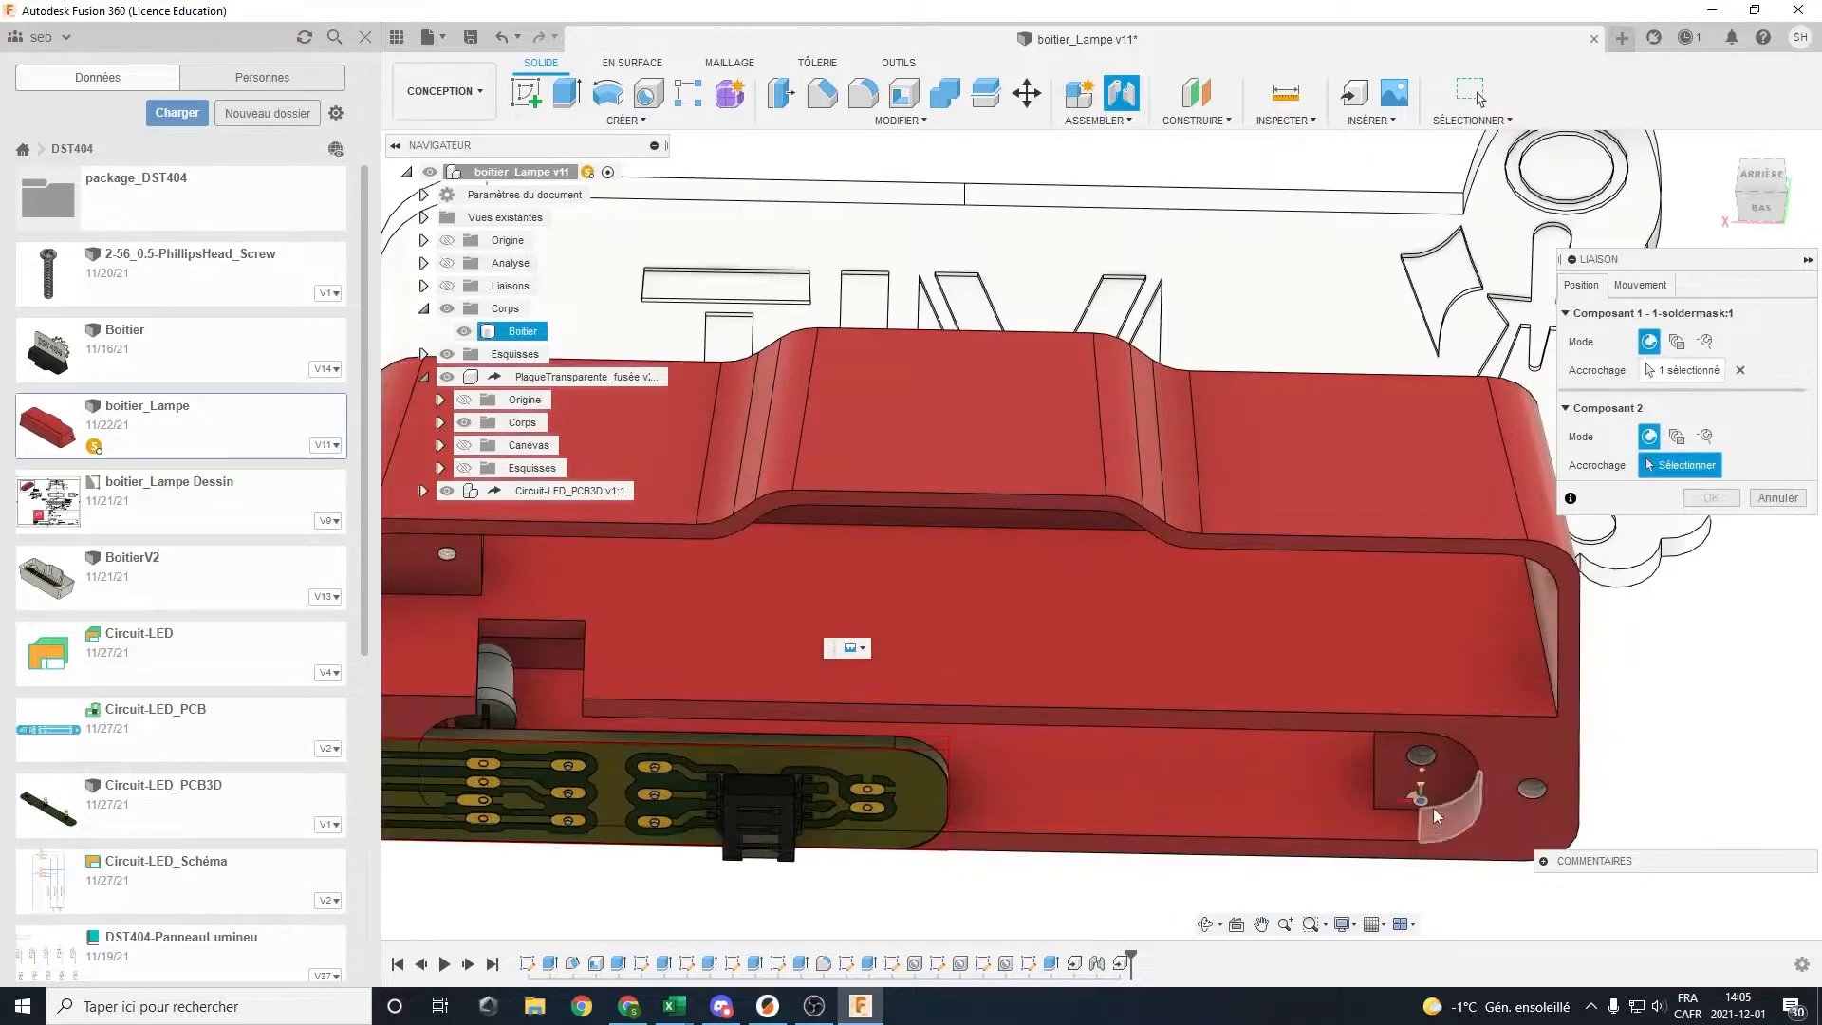
{"action": "left_click", "coordinate": [1423, 769]}
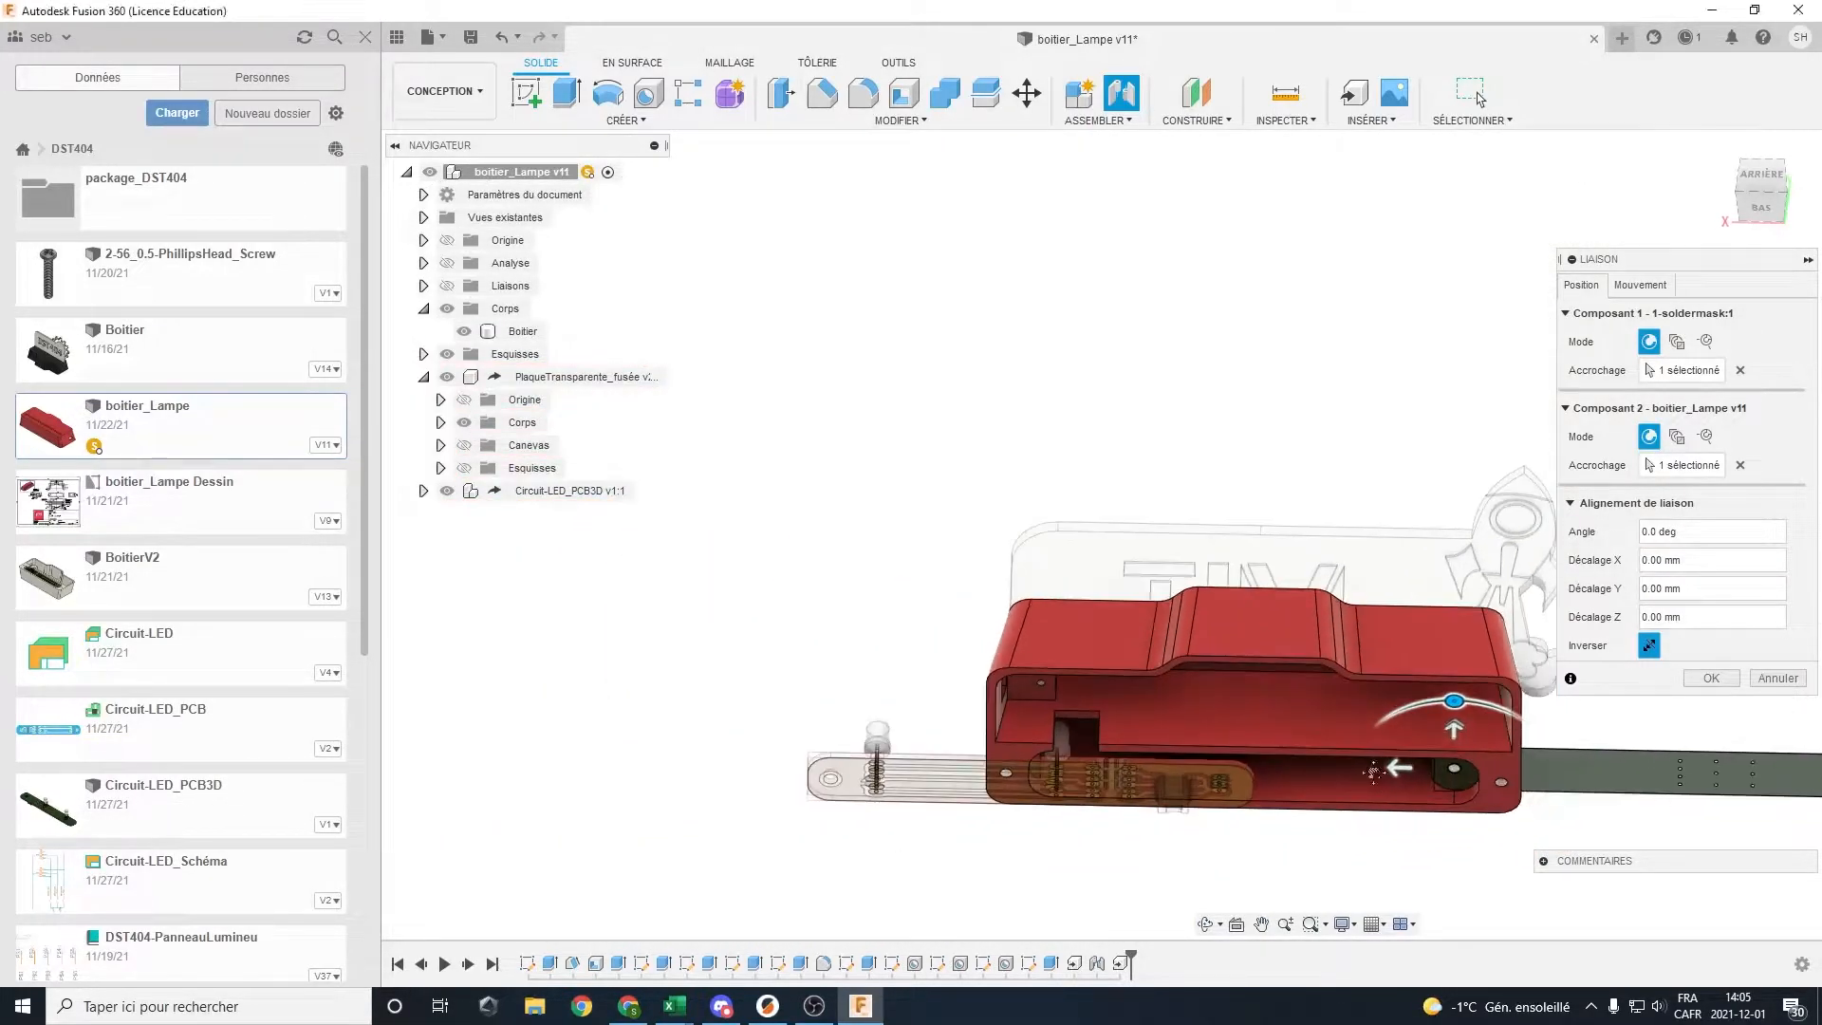
Rotate the circuit board joint to an angle of -180° and create it with zero X, Y and Z offsets
{"action": "left_click_drag", "start_coordinate": [1219, 498], "coordinate": [1262, 664]}
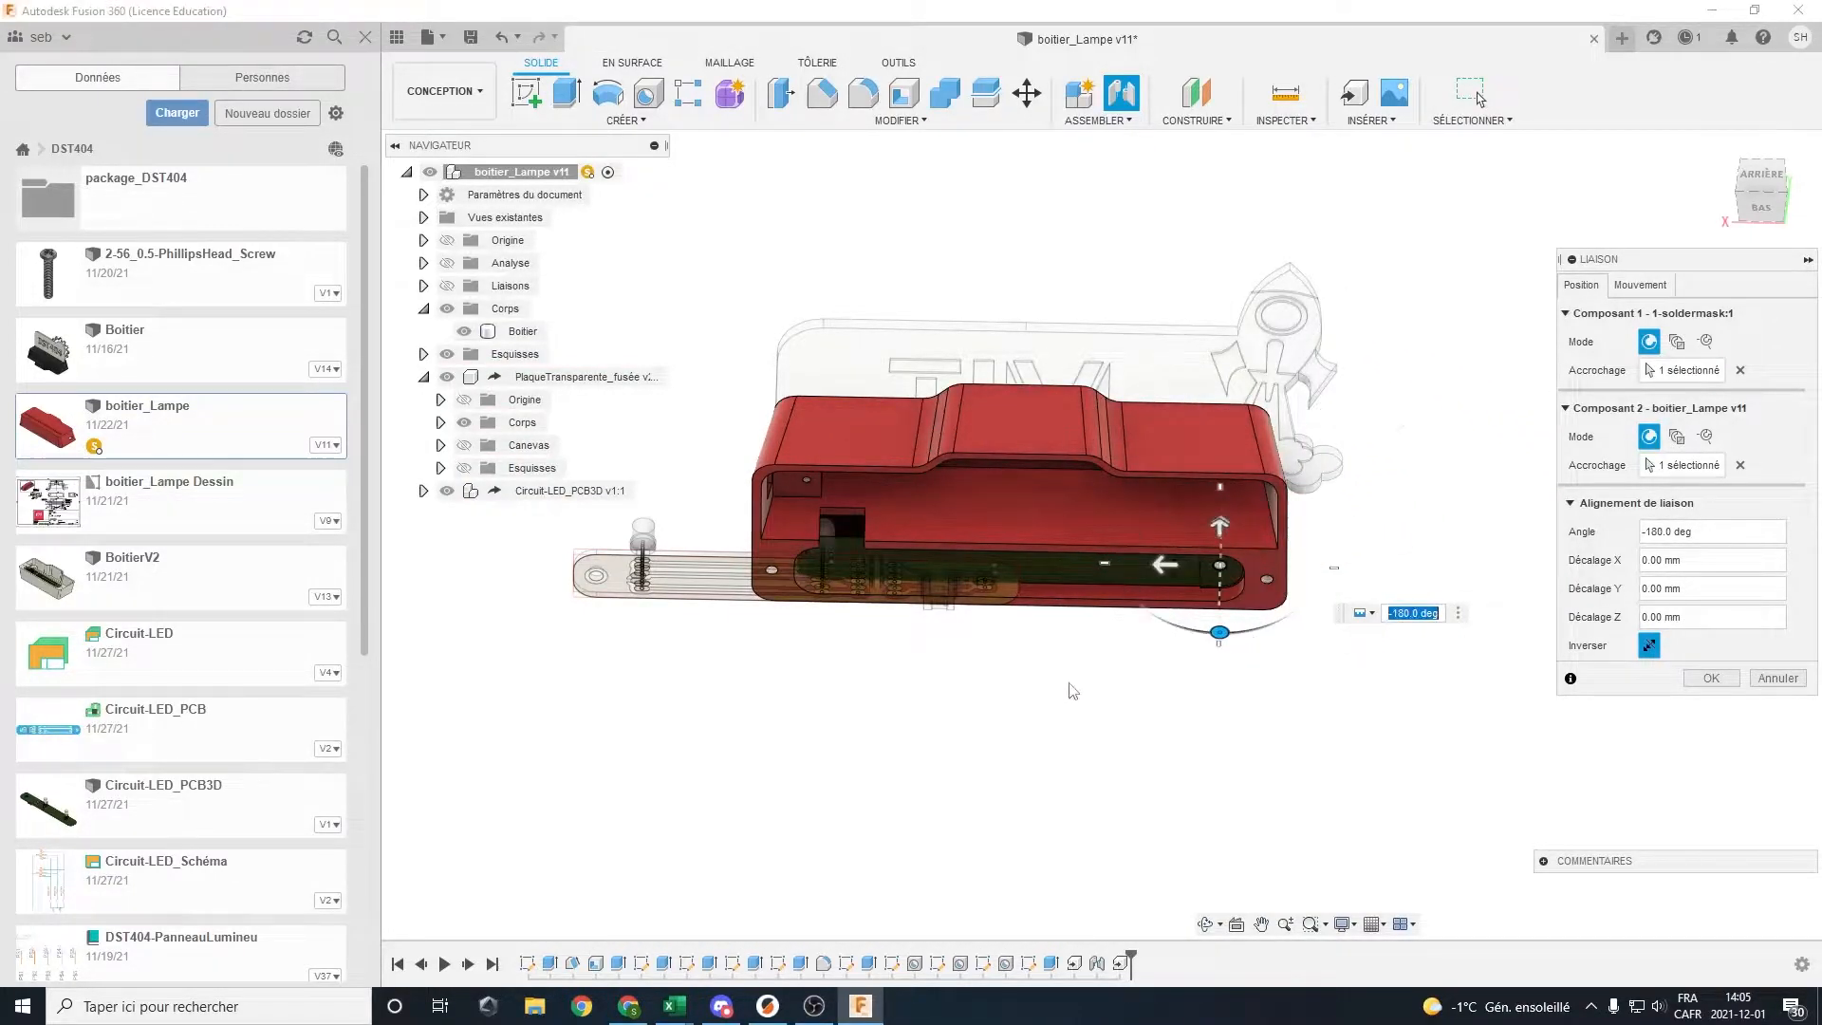
{"action": "scroll", "coordinate": [1071, 683], "scroll_direction": "up", "scroll_amount": 2}
{"action": "left_click", "coordinate": [1763, 208]}
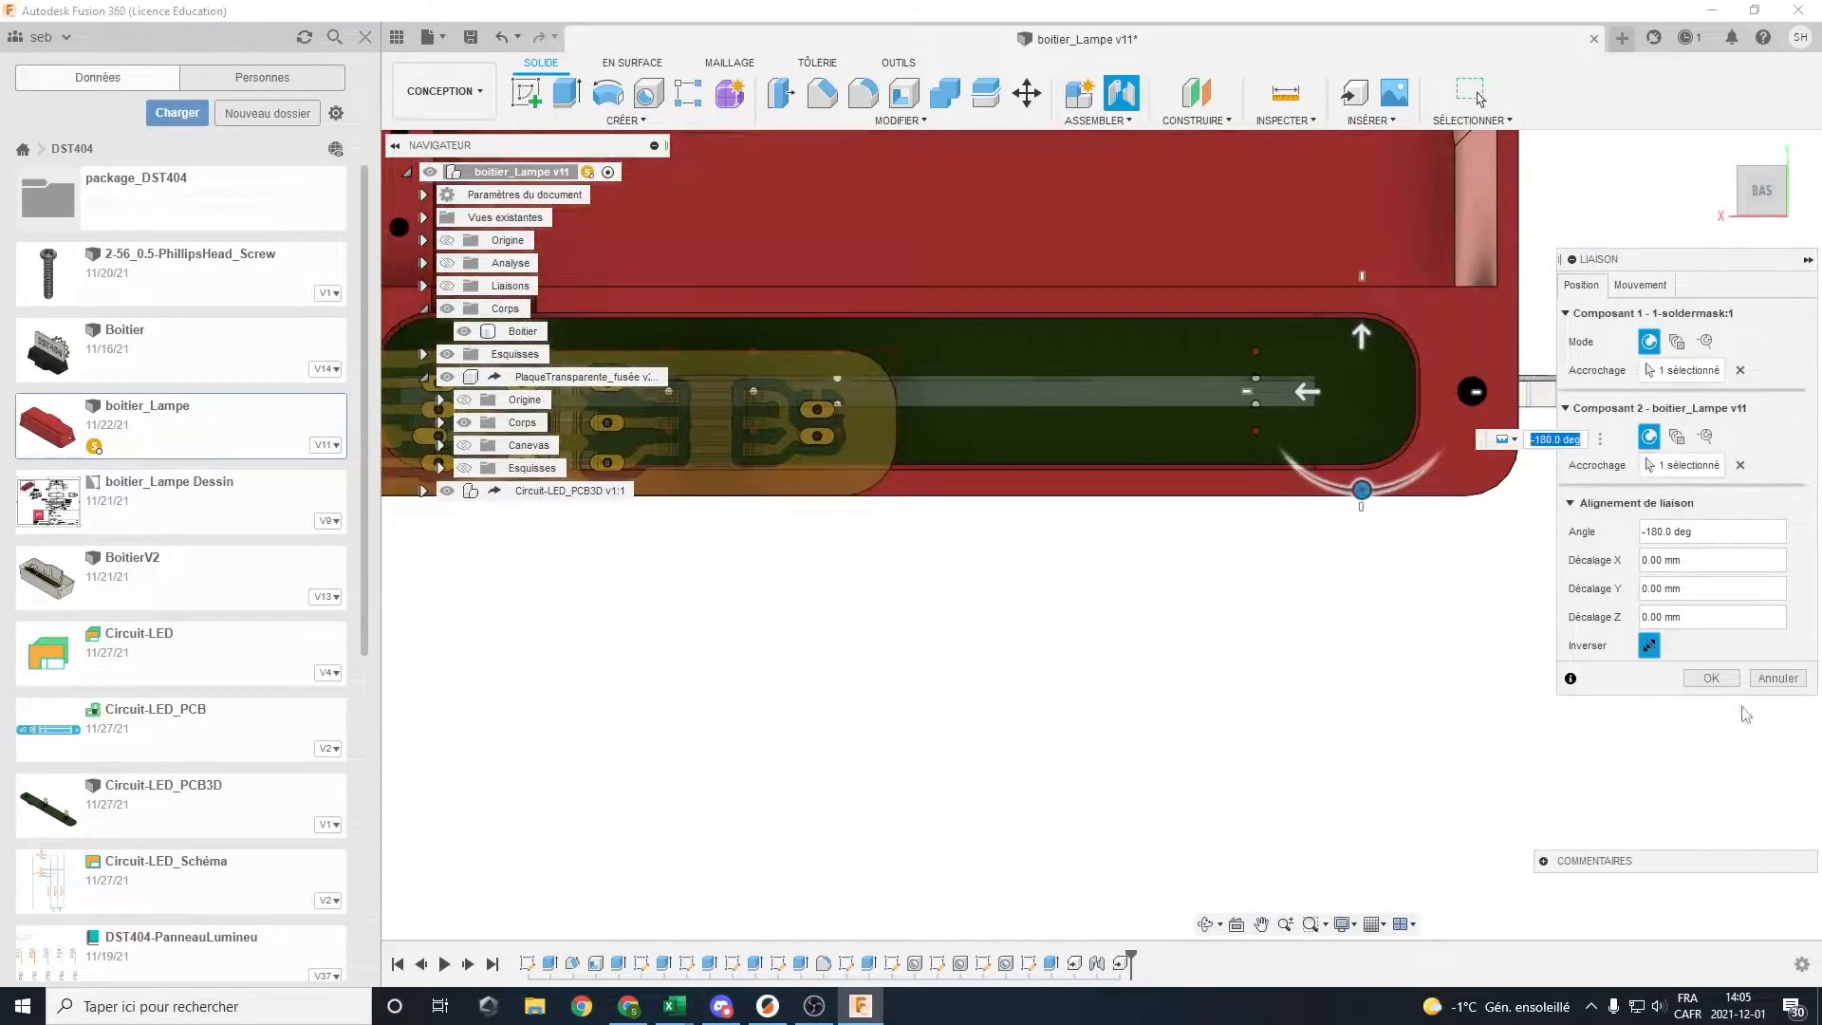
{"action": "left_click", "coordinate": [1640, 285]}
{"action": "left_click", "coordinate": [1581, 286]}
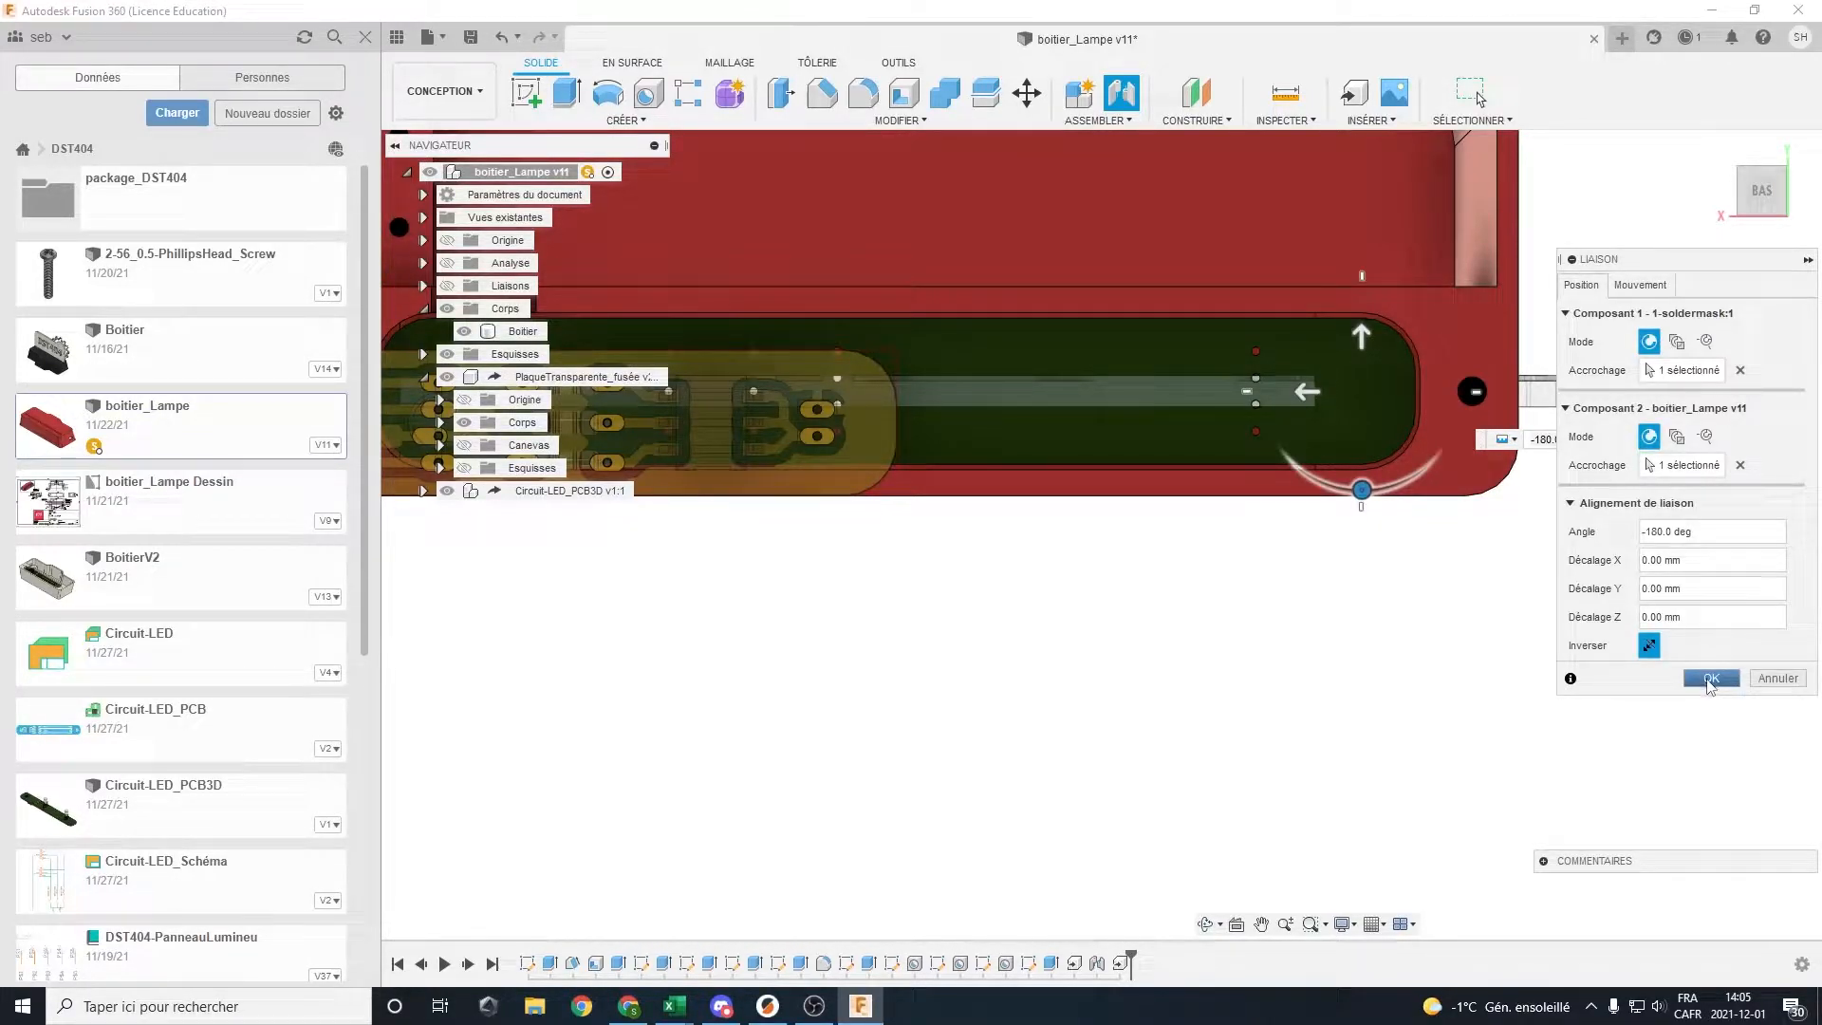
{"action": "left_click", "coordinate": [1707, 679]}
Create a lengthwise section analysis through the case and circuit board, and turn on its display
{"action": "scroll", "coordinate": [1245, 620], "scroll_direction": "down", "scroll_amount": 3}
{"action": "middle_click_drag", "start_coordinate": [1141, 635], "coordinate": [1280, 745]}
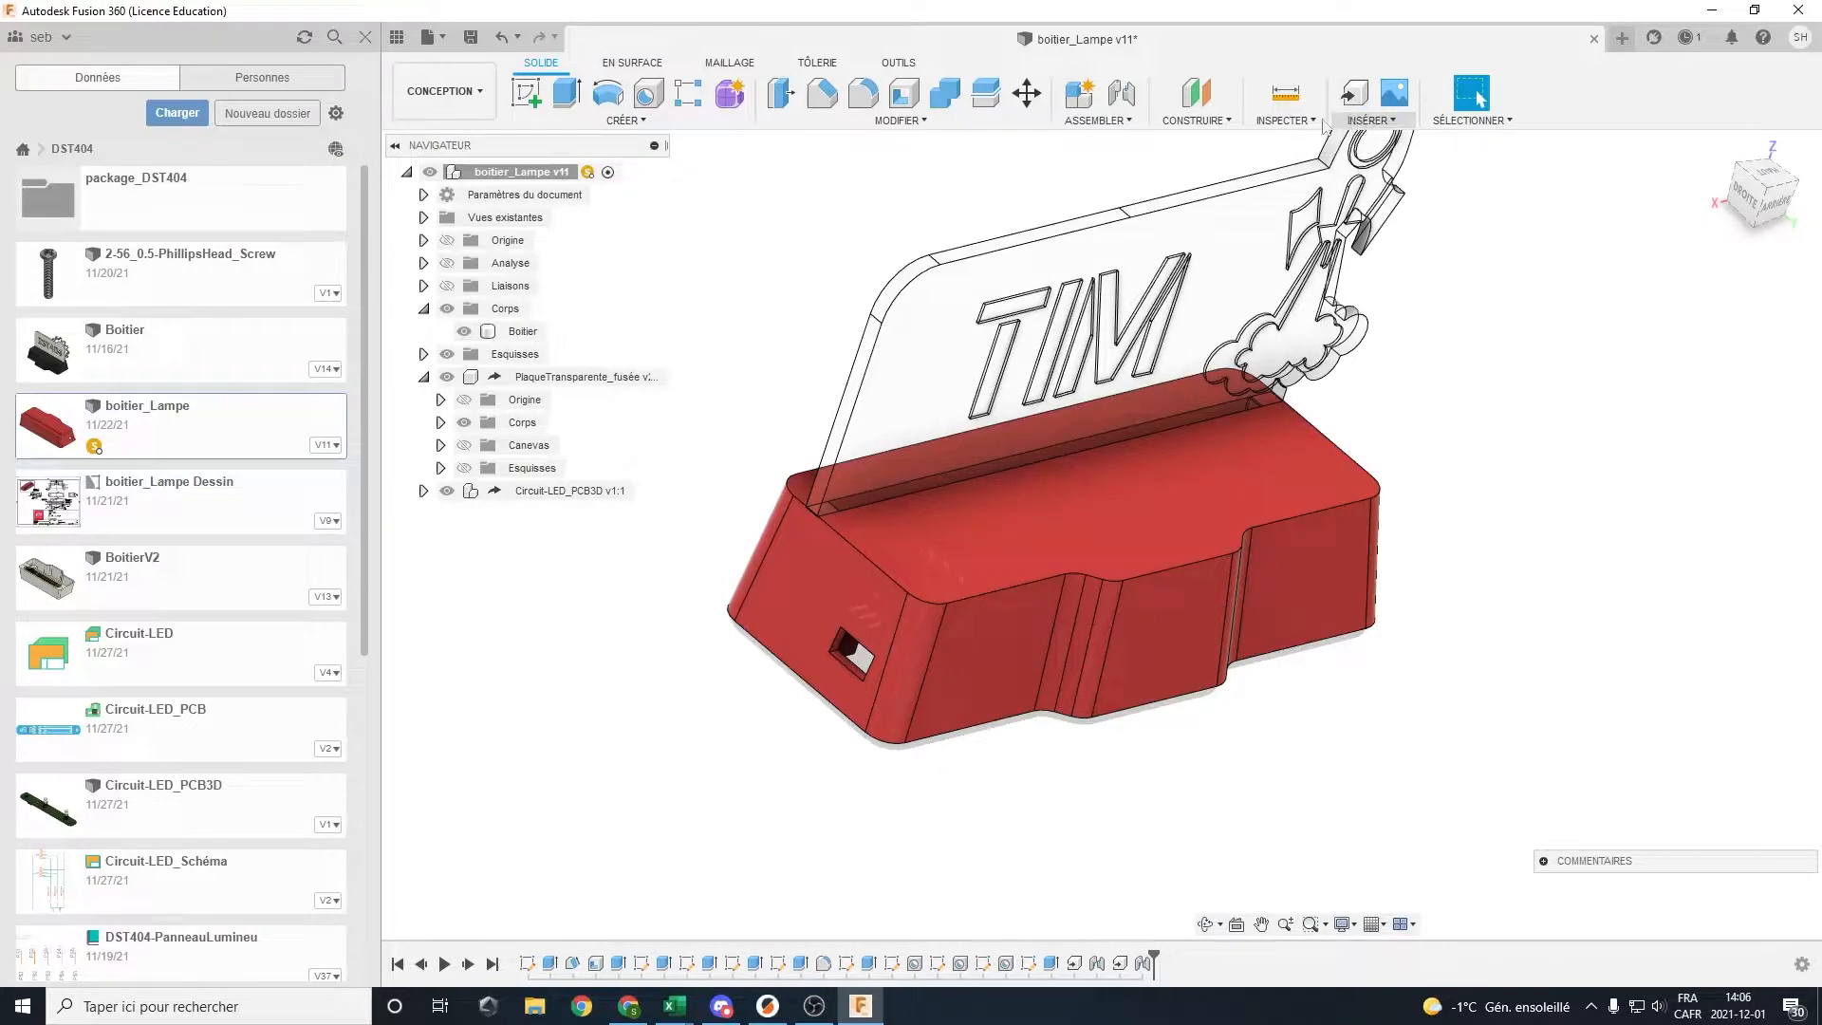
{"action": "left_click", "coordinate": [1283, 121]}
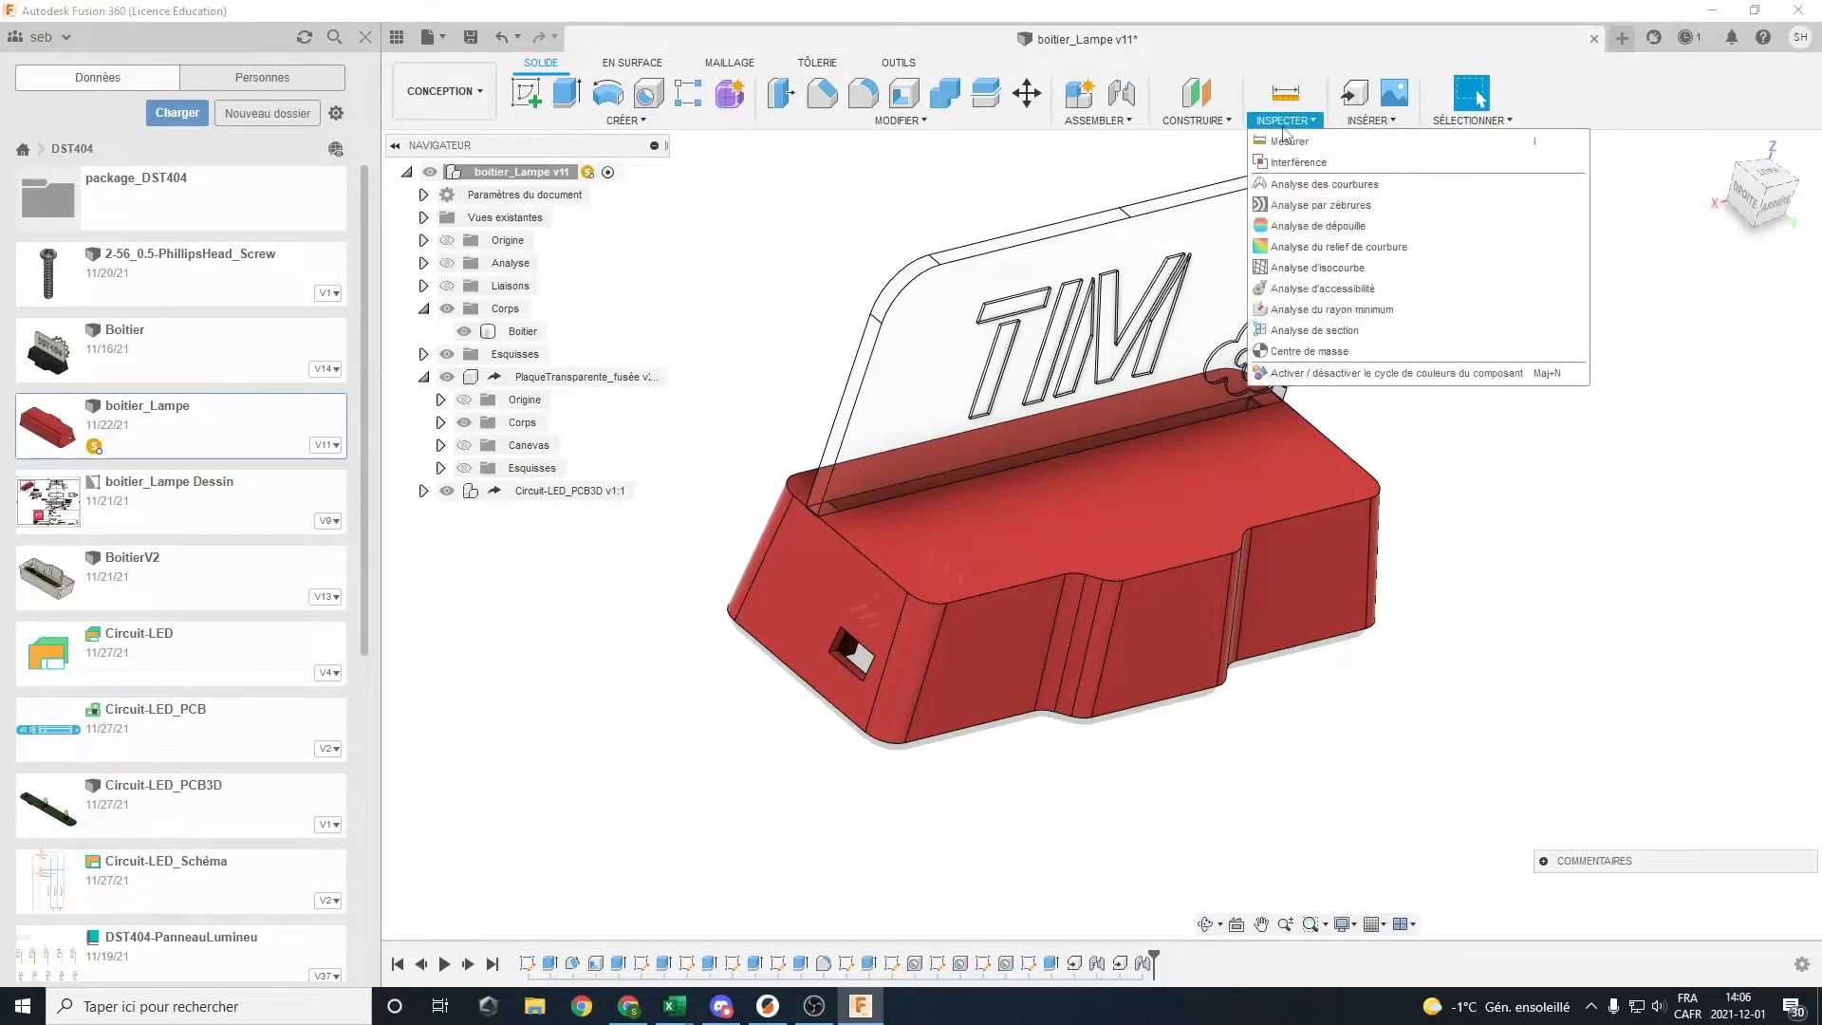
{"action": "left_click", "coordinate": [1306, 331]}
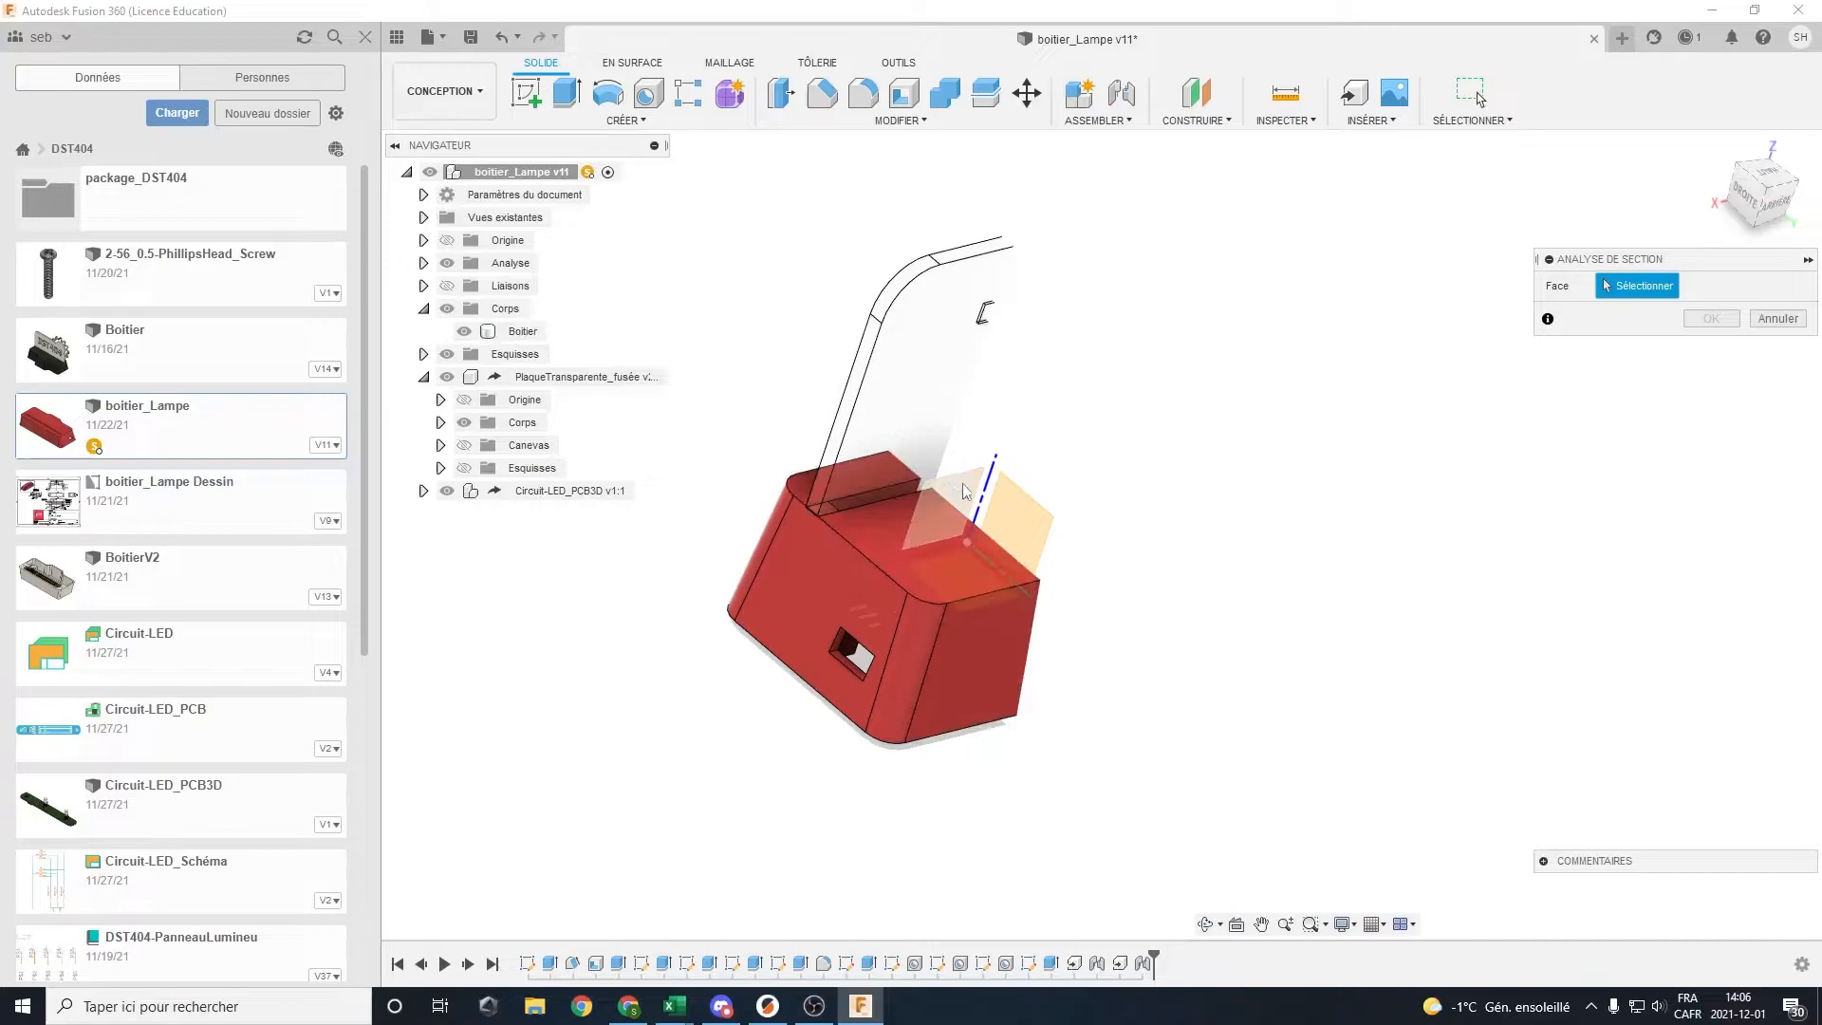
{"action": "left_click", "coordinate": [969, 493]}
{"action": "left_click_drag", "start_coordinate": [1002, 570], "coordinate": [1044, 632]}
{"action": "left_click", "coordinate": [1711, 461]}
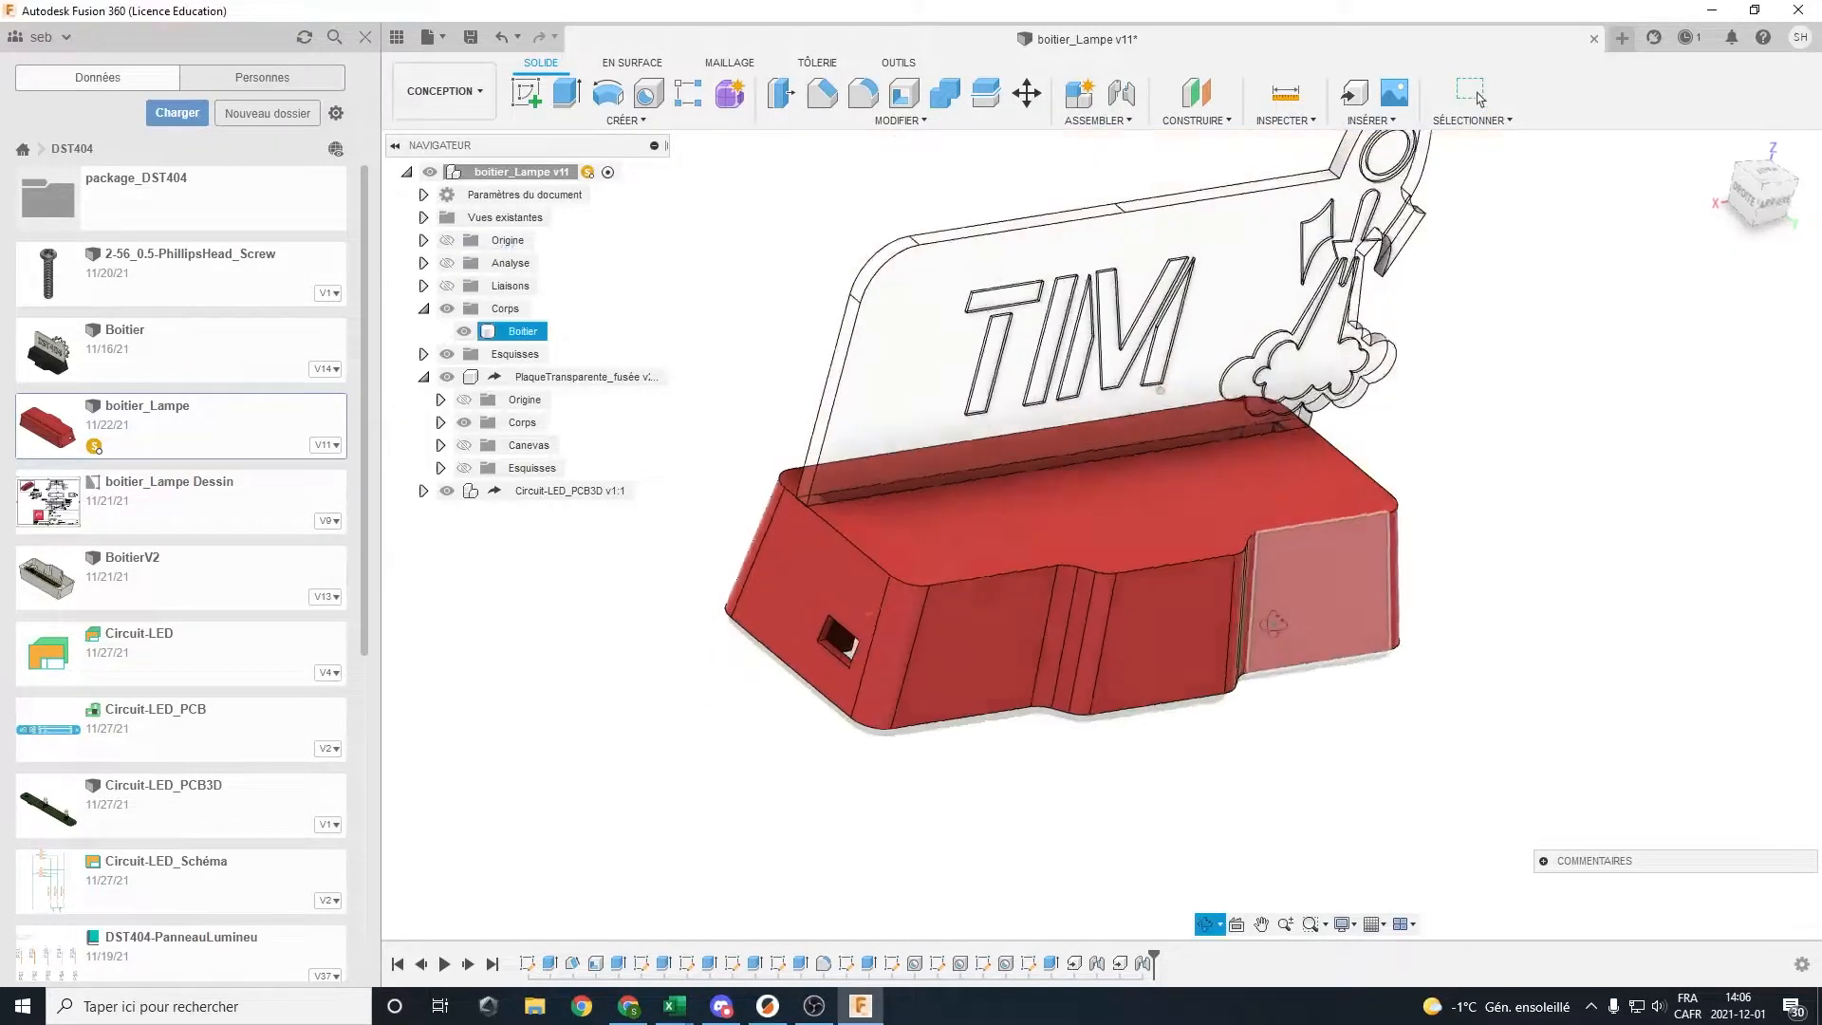
{"action": "left_click", "coordinate": [446, 266]}
Examine in the sectioned case how the circuit board, LEDs, resistors and connector fit inside the cavity
{"action": "mouse_move", "coordinate": [1048, 678]}
{"action": "middle_mouse_down", "text": "shift"}
{"action": "mouse_move", "coordinate": [1079, 703]}
{"action": "mouse_move", "coordinate": [978, 690]}
{"action": "mouse_move", "coordinate": [1009, 712]}
{"action": "middle_mouse_up", "text": "shift"}
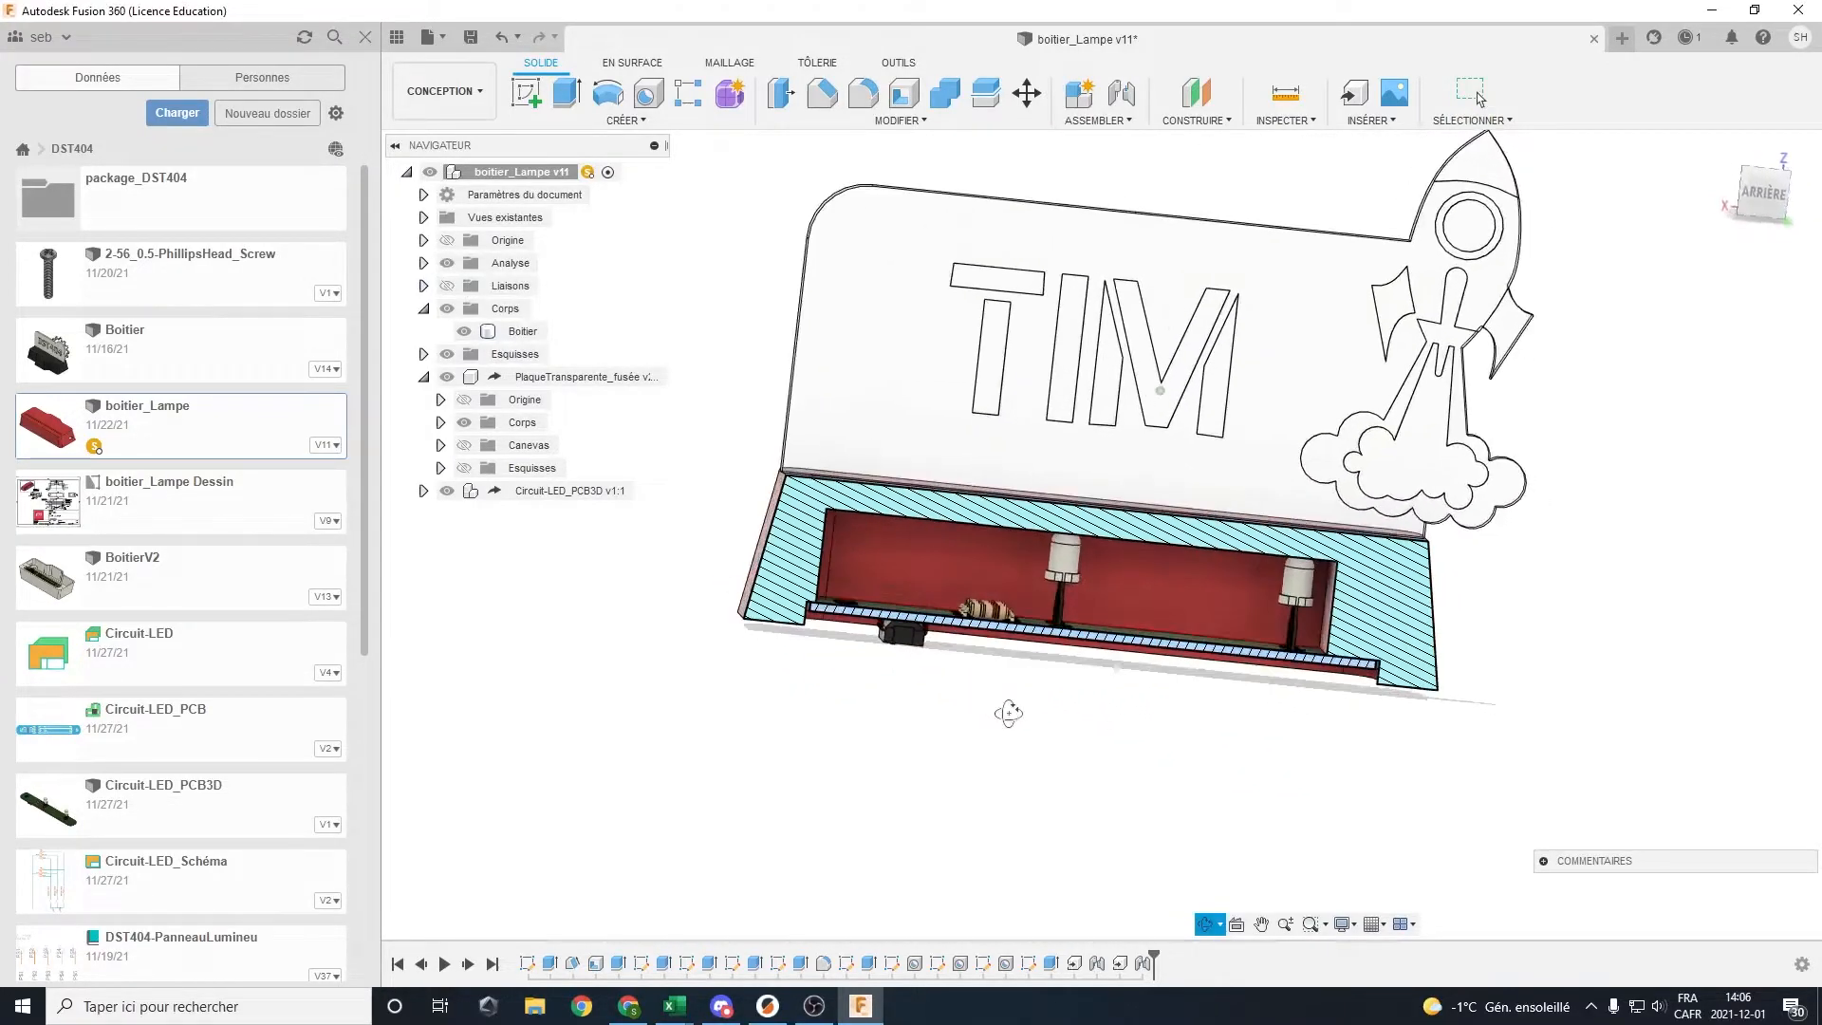
{"action": "scroll", "coordinate": [1098, 603], "scroll_direction": "up", "scroll_amount": 1}
{"action": "left_click", "coordinate": [1754, 203]}
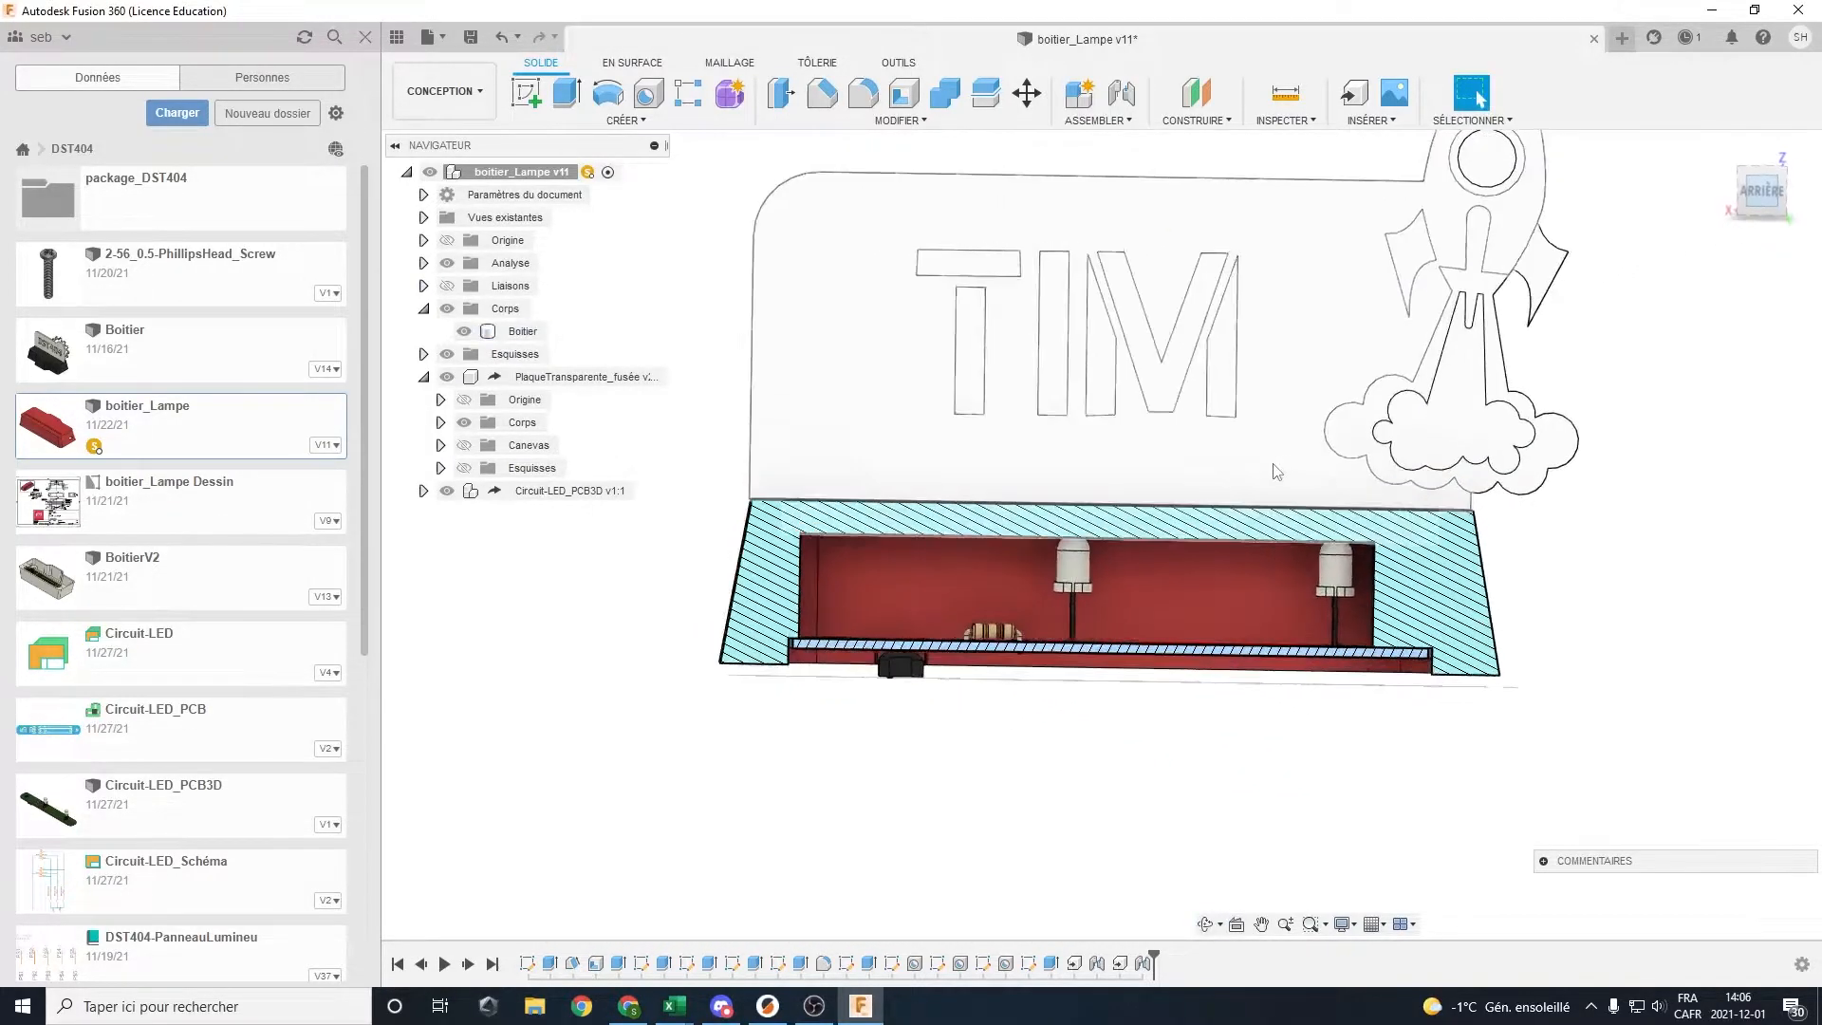
{"action": "scroll", "coordinate": [1078, 601], "scroll_direction": "up", "scroll_amount": 5}
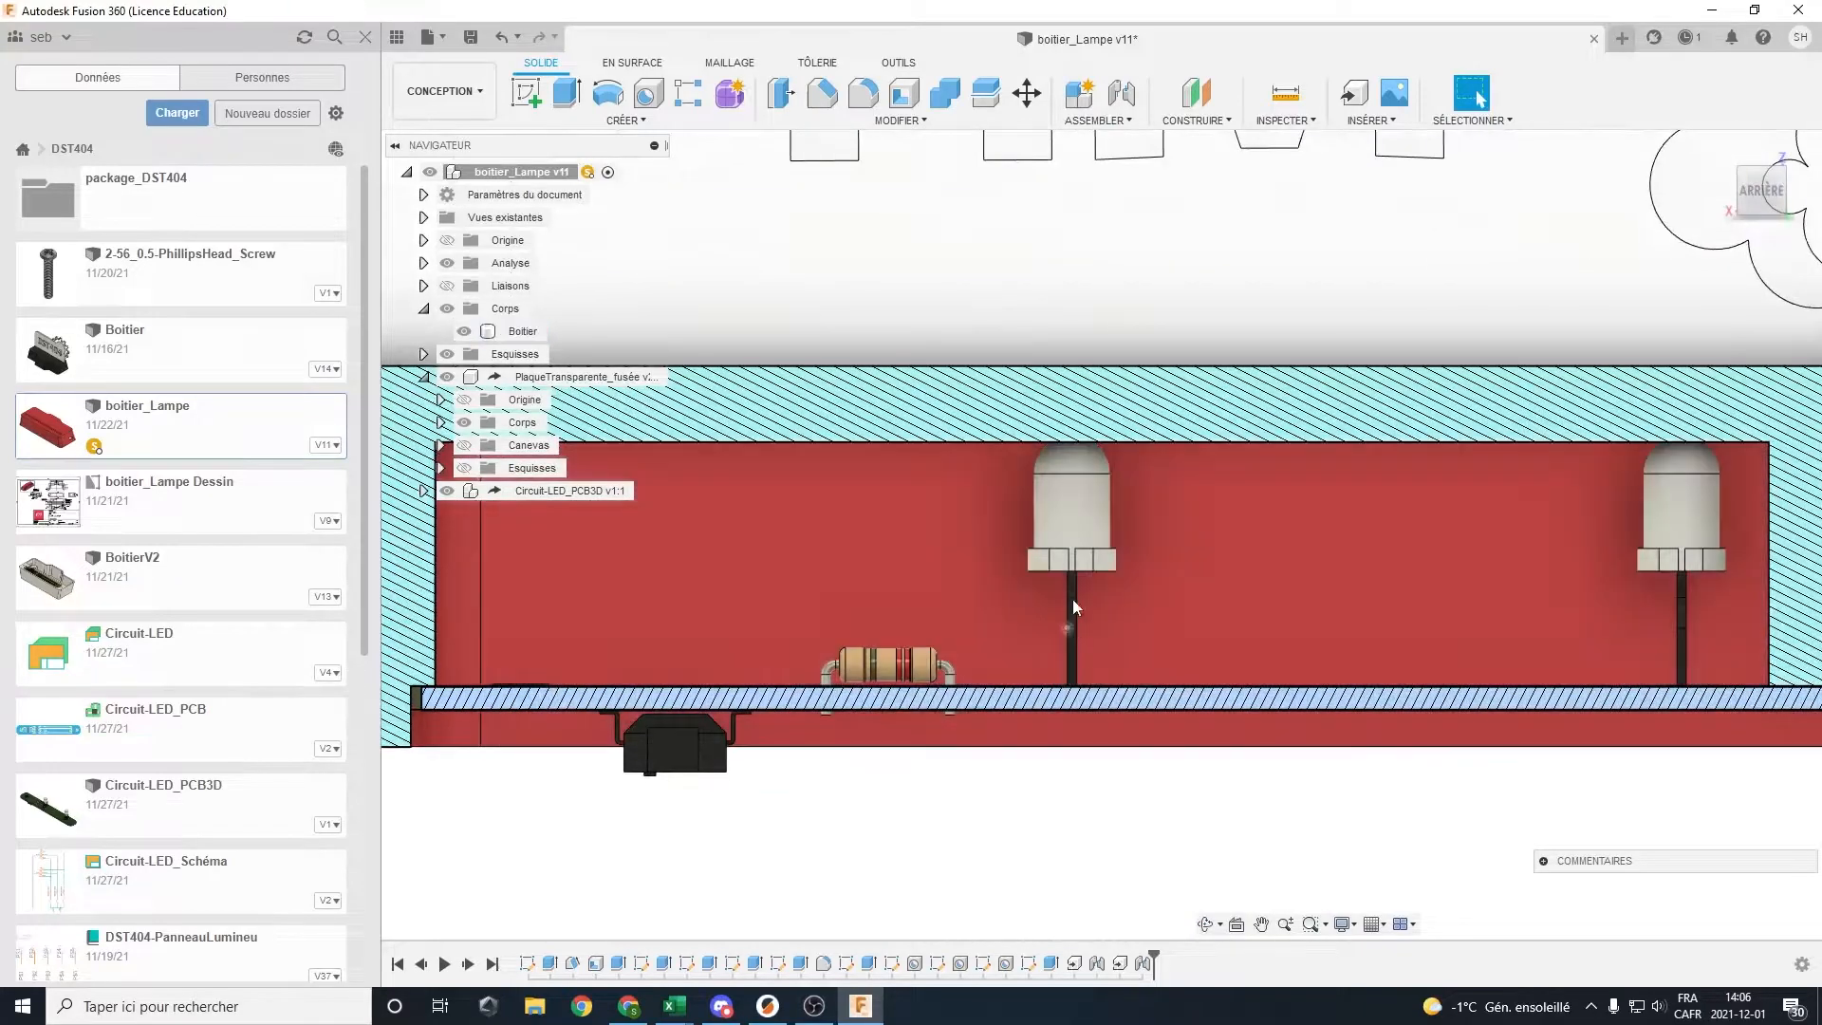
{"action": "middle_click_drag", "start_coordinate": [1057, 646], "coordinate": [1210, 423], "text": "shift"}
{"action": "scroll", "coordinate": [1200, 434], "scroll_direction": "up", "scroll_amount": 5}
{"action": "middle_click_drag", "start_coordinate": [1112, 527], "coordinate": [1102, 573], "text": "shift"}
{"action": "scroll", "coordinate": [1095, 413], "scroll_direction": "up", "scroll_amount": 5}
{"action": "scroll", "coordinate": [1109, 577], "scroll_direction": "down", "scroll_amount": 10}
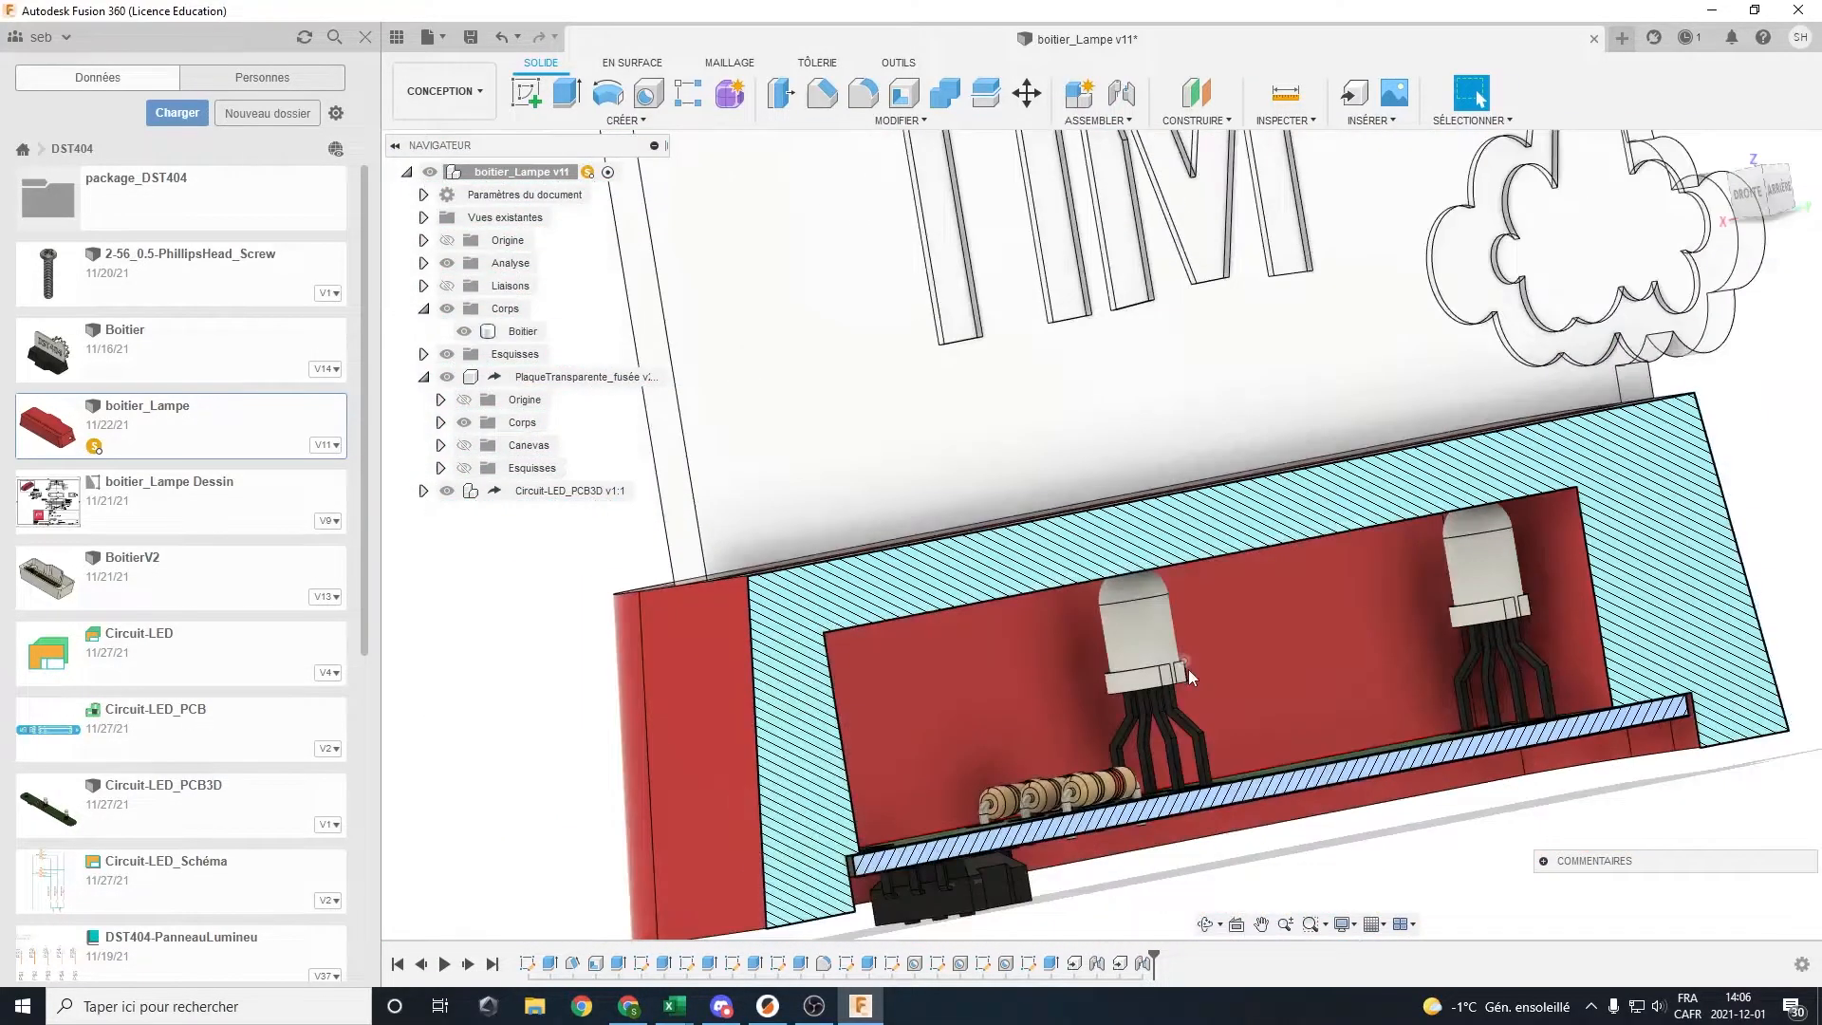
{"action": "mouse_move", "coordinate": [1188, 669]}
{"action": "middle_mouse_down", "text": "shift"}
{"action": "mouse_move", "coordinate": [1228, 695]}
{"action": "mouse_move", "coordinate": [1154, 662]}
{"action": "mouse_move", "coordinate": [1211, 695]}
{"action": "middle_mouse_up", "text": "shift"}
{"action": "scroll", "coordinate": [1159, 688], "scroll_direction": "down", "scroll_amount": 5}
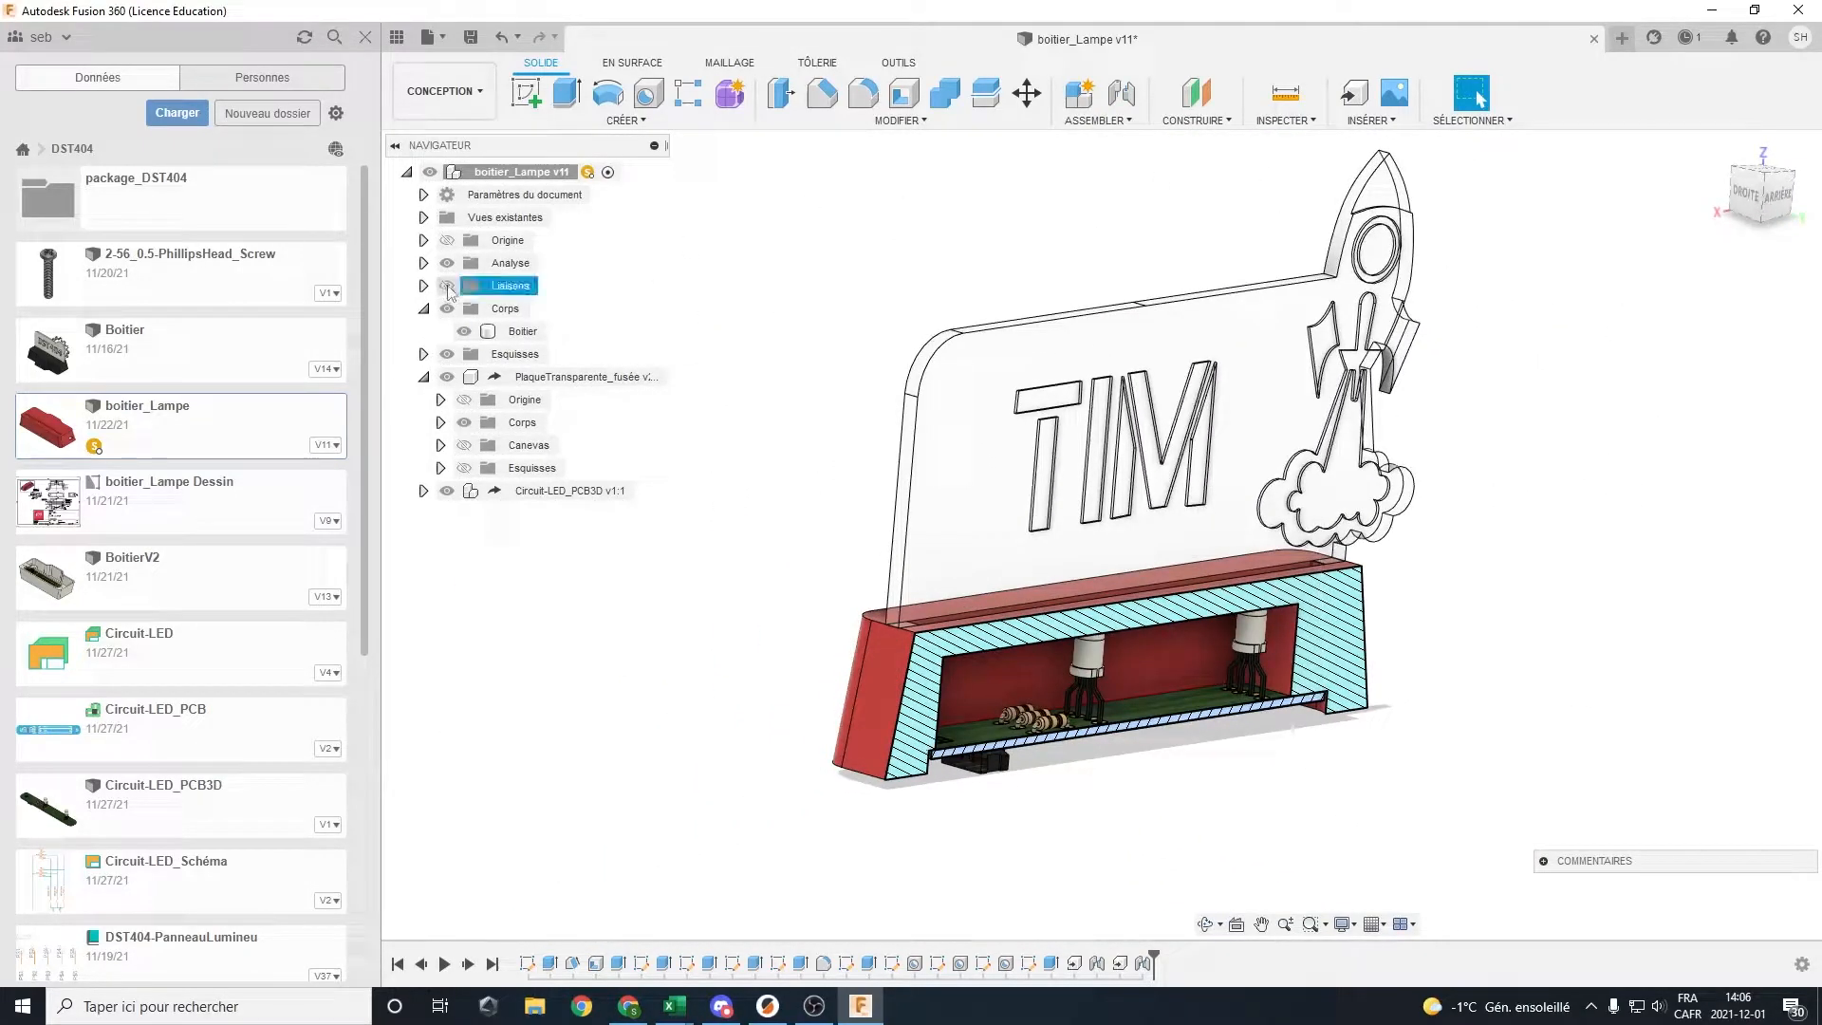
Hide the section analysis and show the underside of the complete case
{"action": "left_click", "coordinate": [448, 265]}
{"action": "scroll", "coordinate": [764, 494], "scroll_direction": "down", "scroll_amount": 4}
{"action": "middle_click_drag", "start_coordinate": [786, 501], "coordinate": [1004, 575], "text": "shift"}
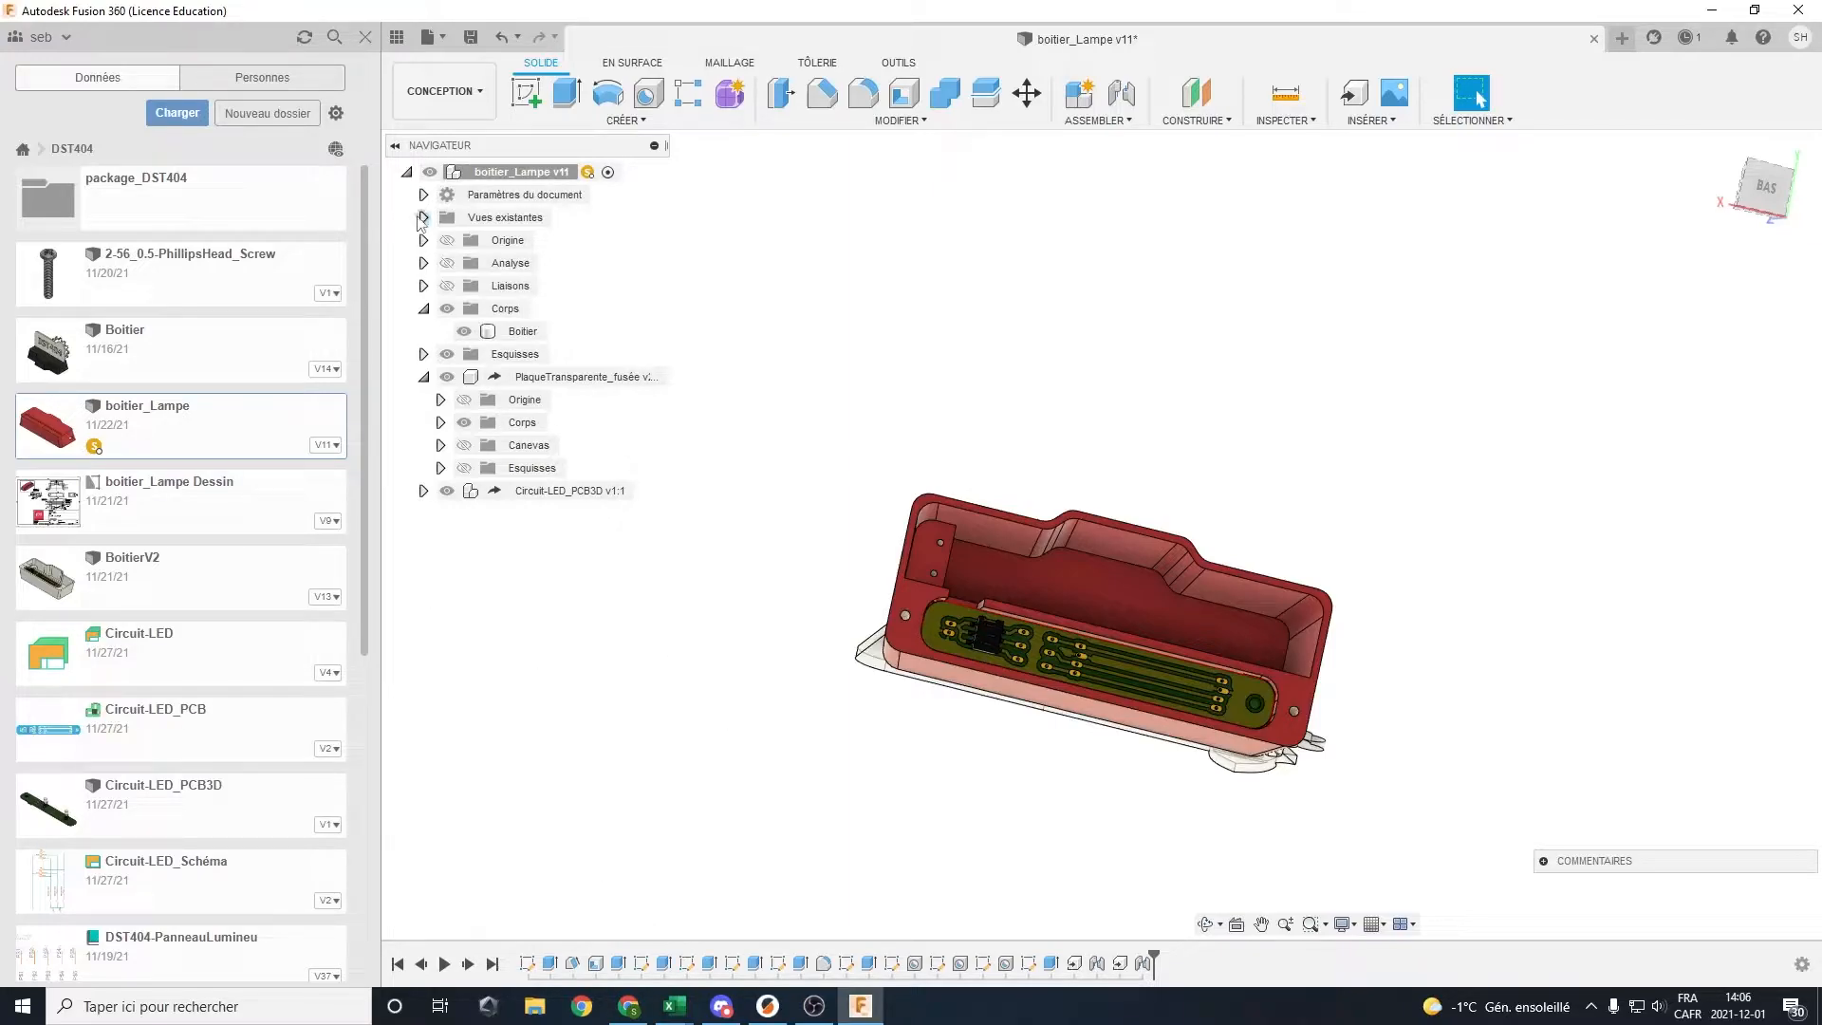
{"action": "left_click", "coordinate": [445, 37]}
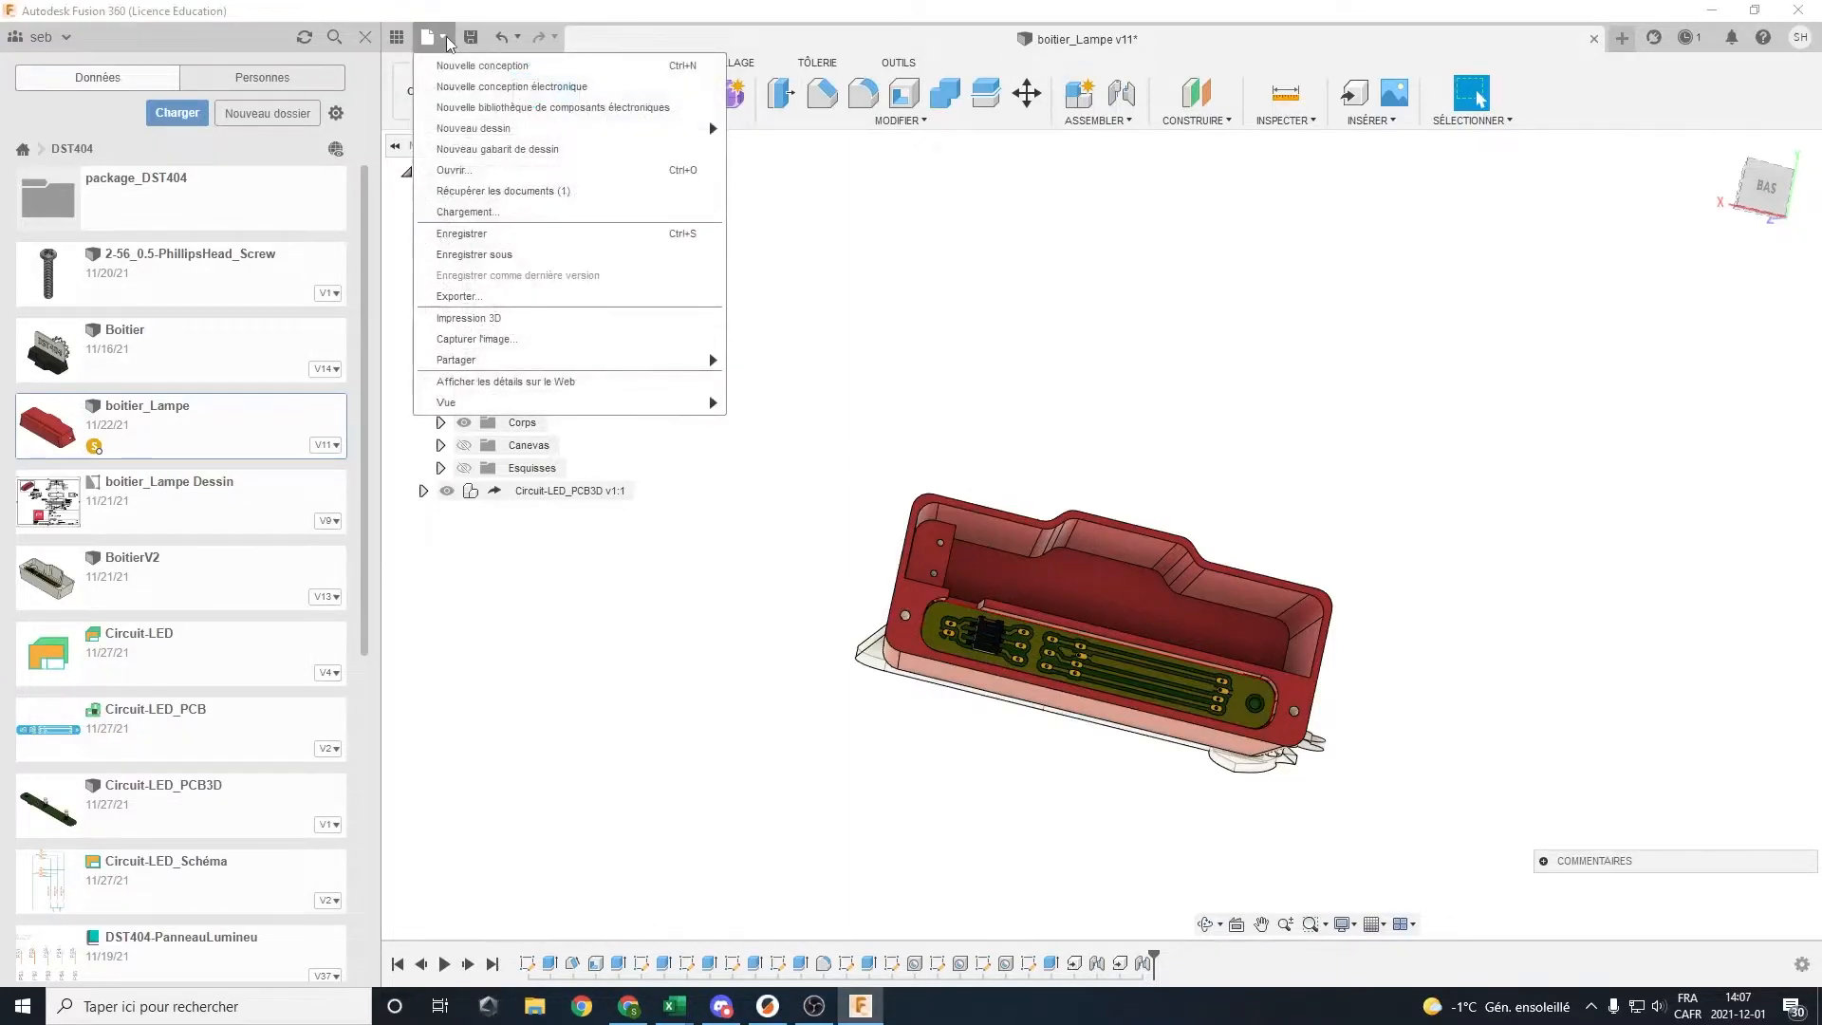
{"action": "left_click", "coordinate": [457, 170]}
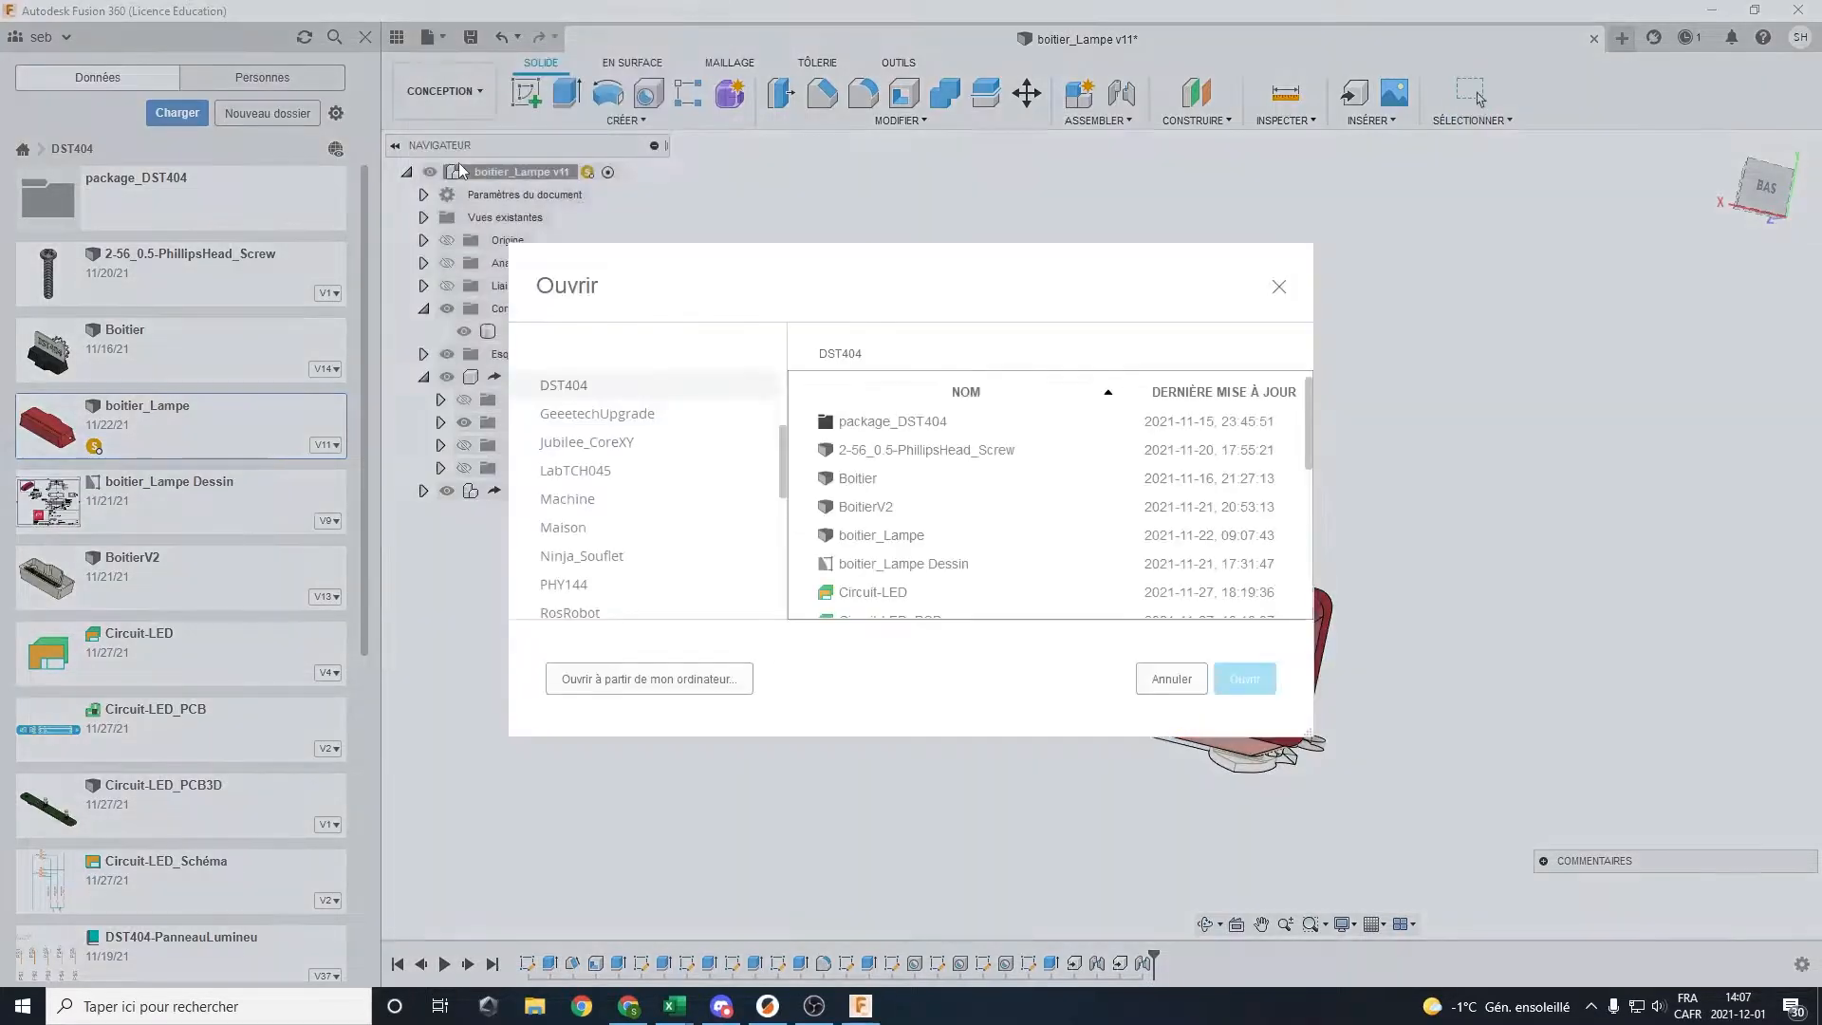
{"action": "left_click", "coordinate": [661, 679]}
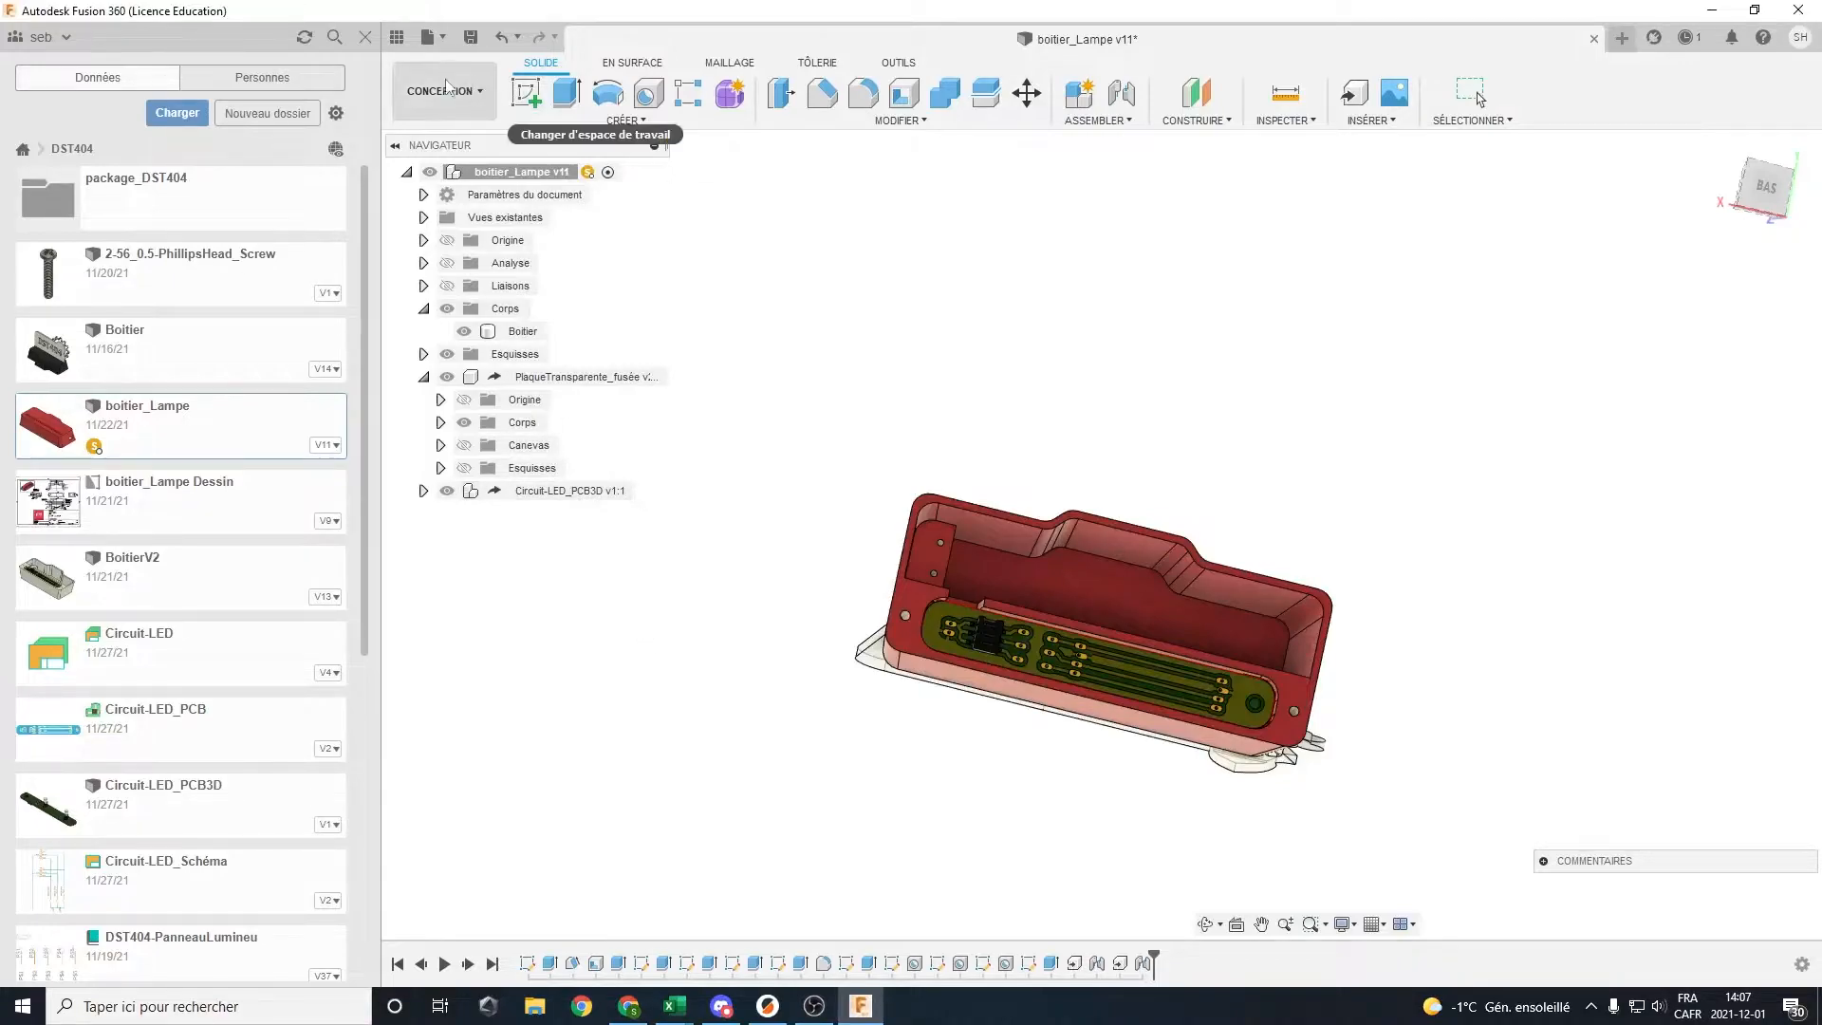
{"action": "left_click", "coordinate": [428, 37]}
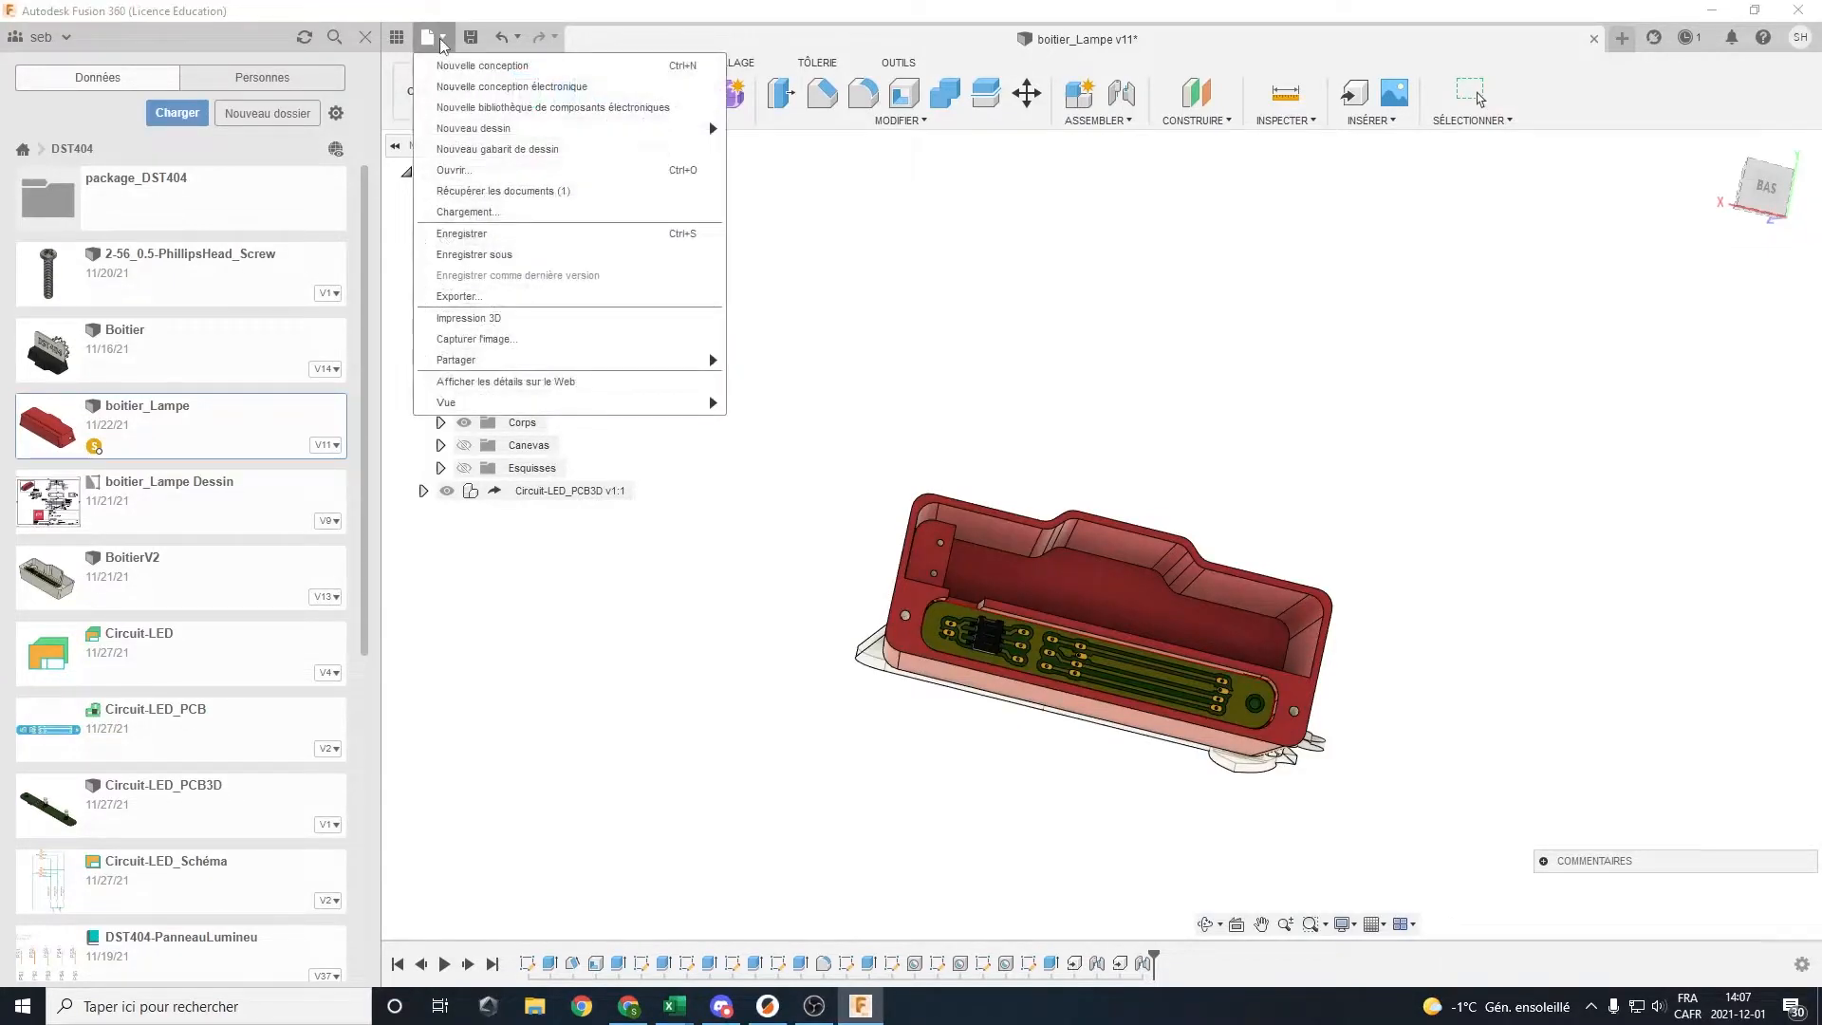
{"action": "left_click", "coordinate": [482, 172]}
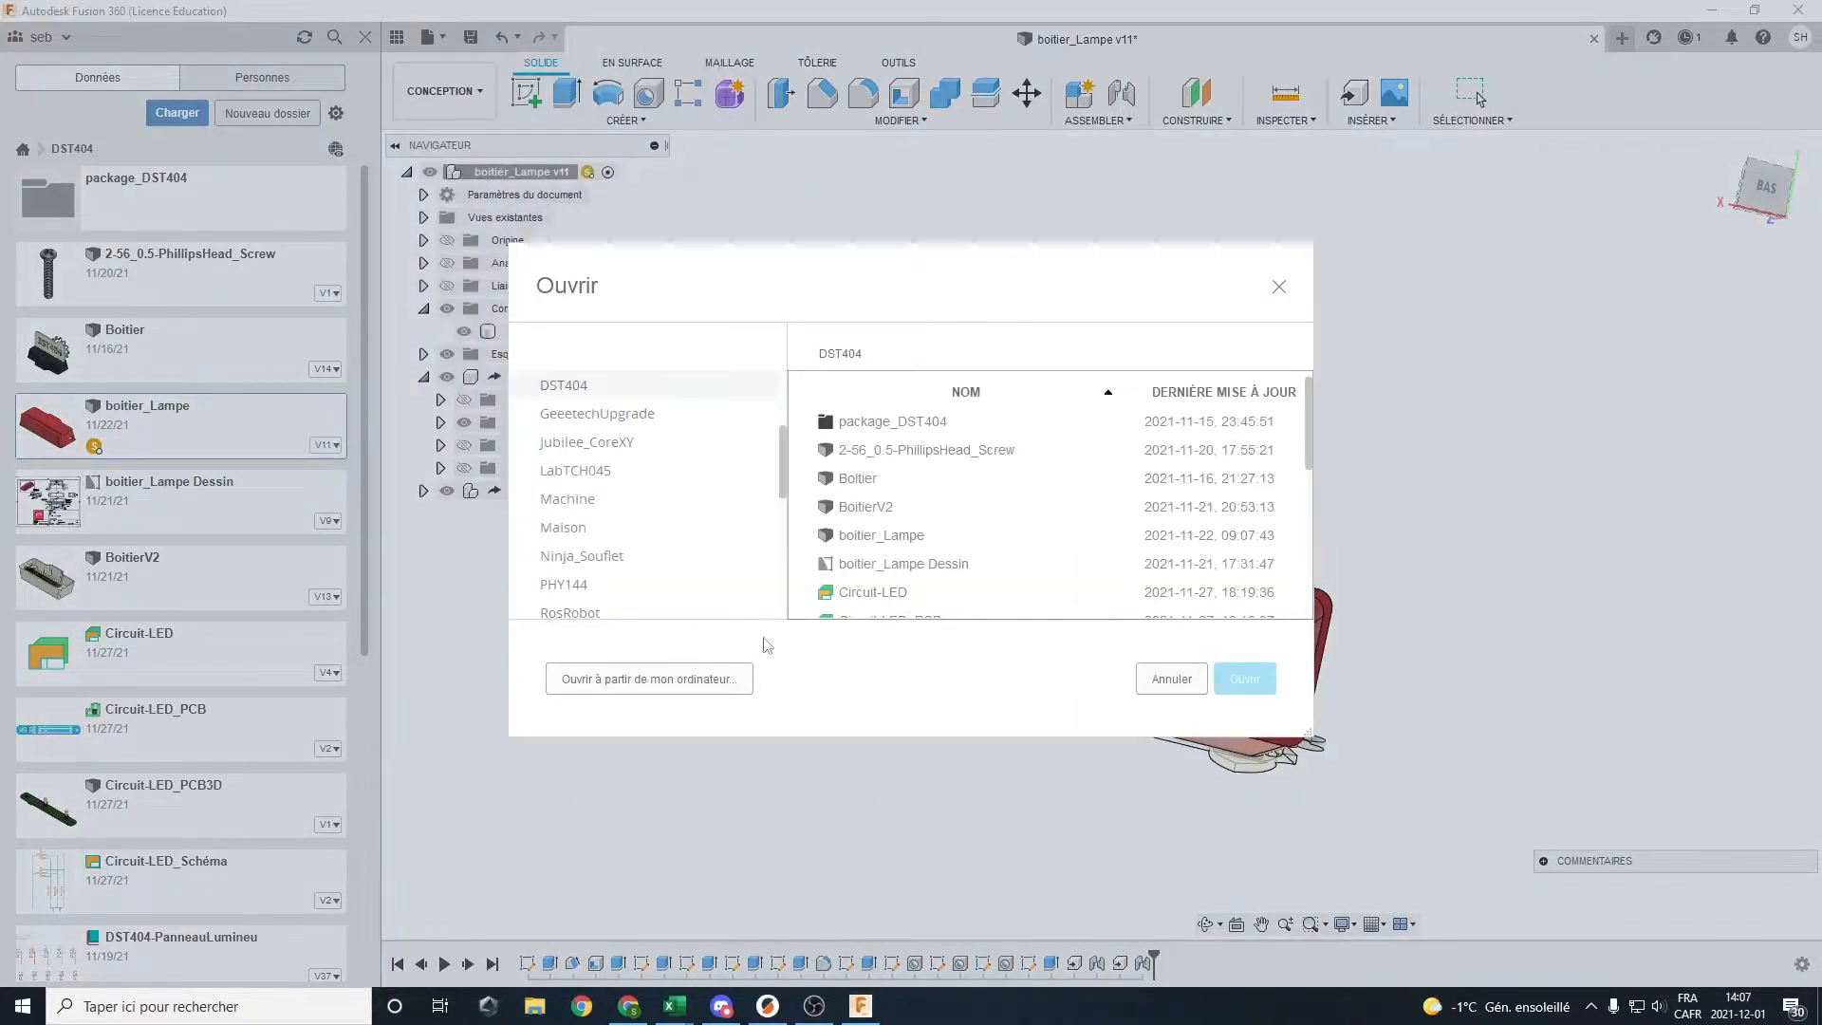
{"action": "left_click", "coordinate": [719, 683]}
{"action": "scroll", "coordinate": [763, 647], "scroll_direction": "down", "scroll_amount": 2}
{"action": "middle_click_drag", "start_coordinate": [974, 700], "coordinate": [977, 544]}
{"action": "key", "text": "ctrl+o"}
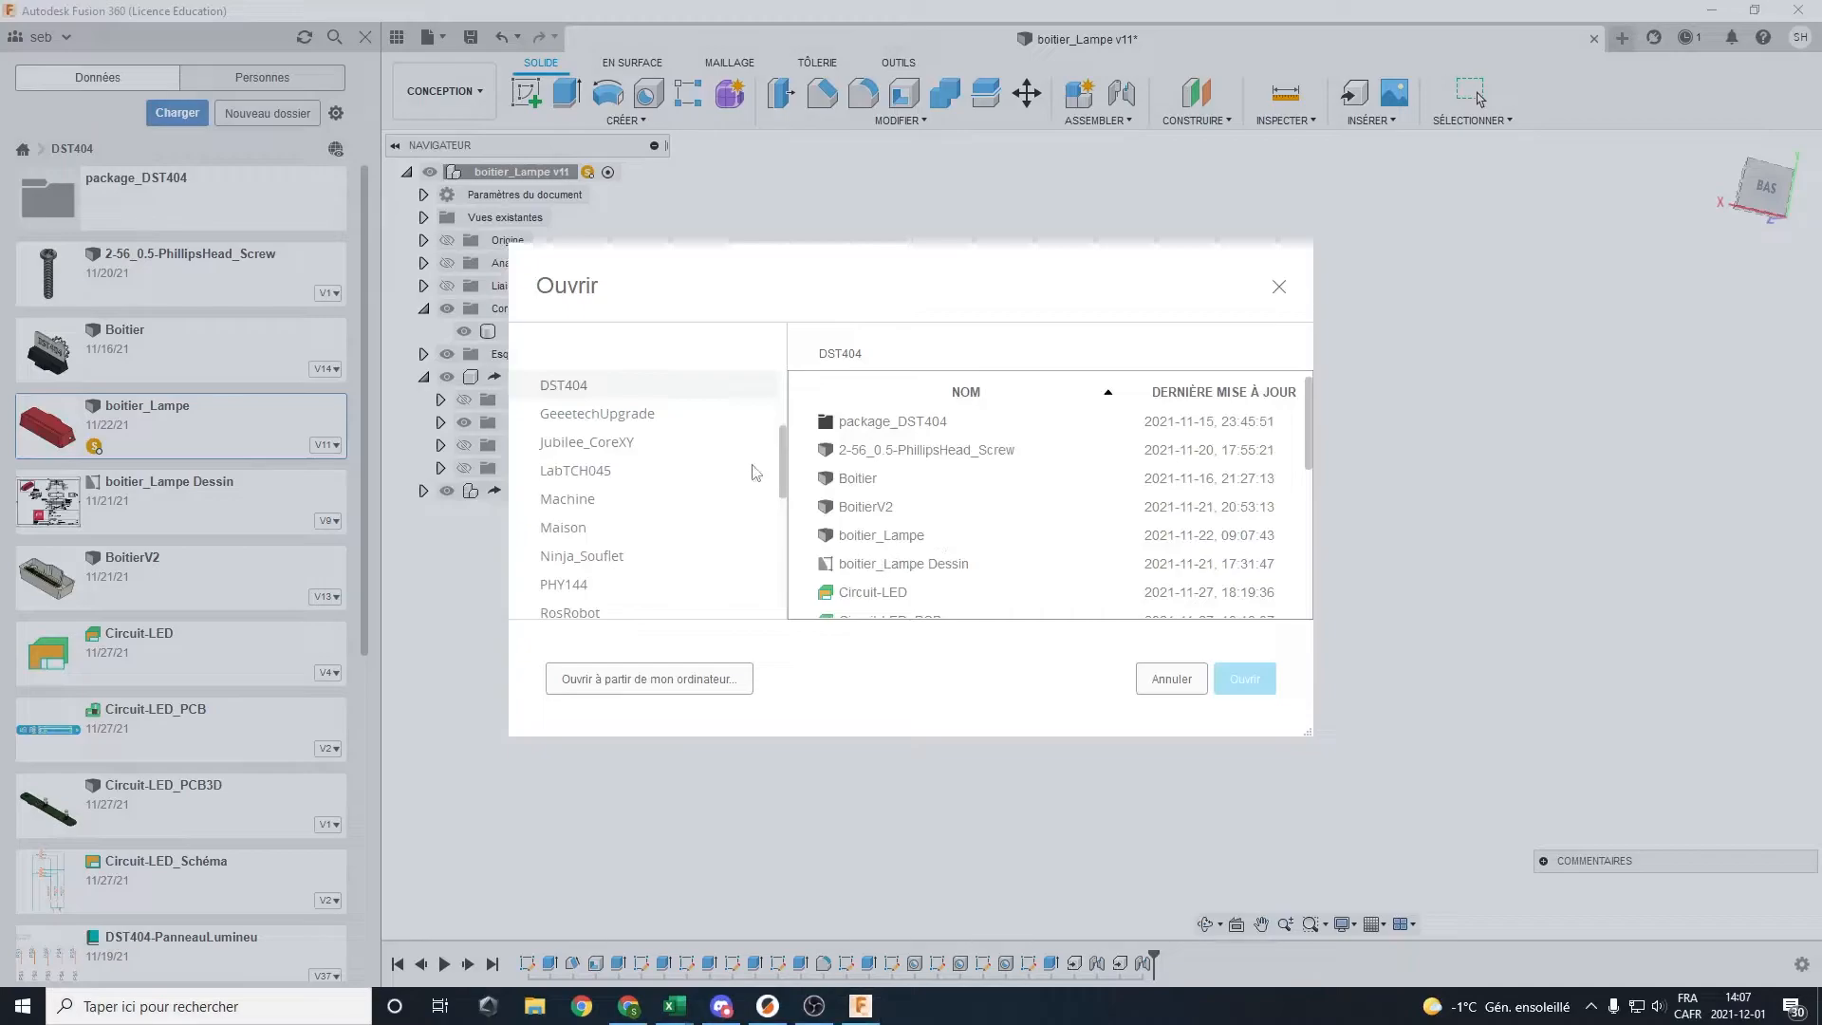
{"action": "left_click", "coordinate": [714, 681]}
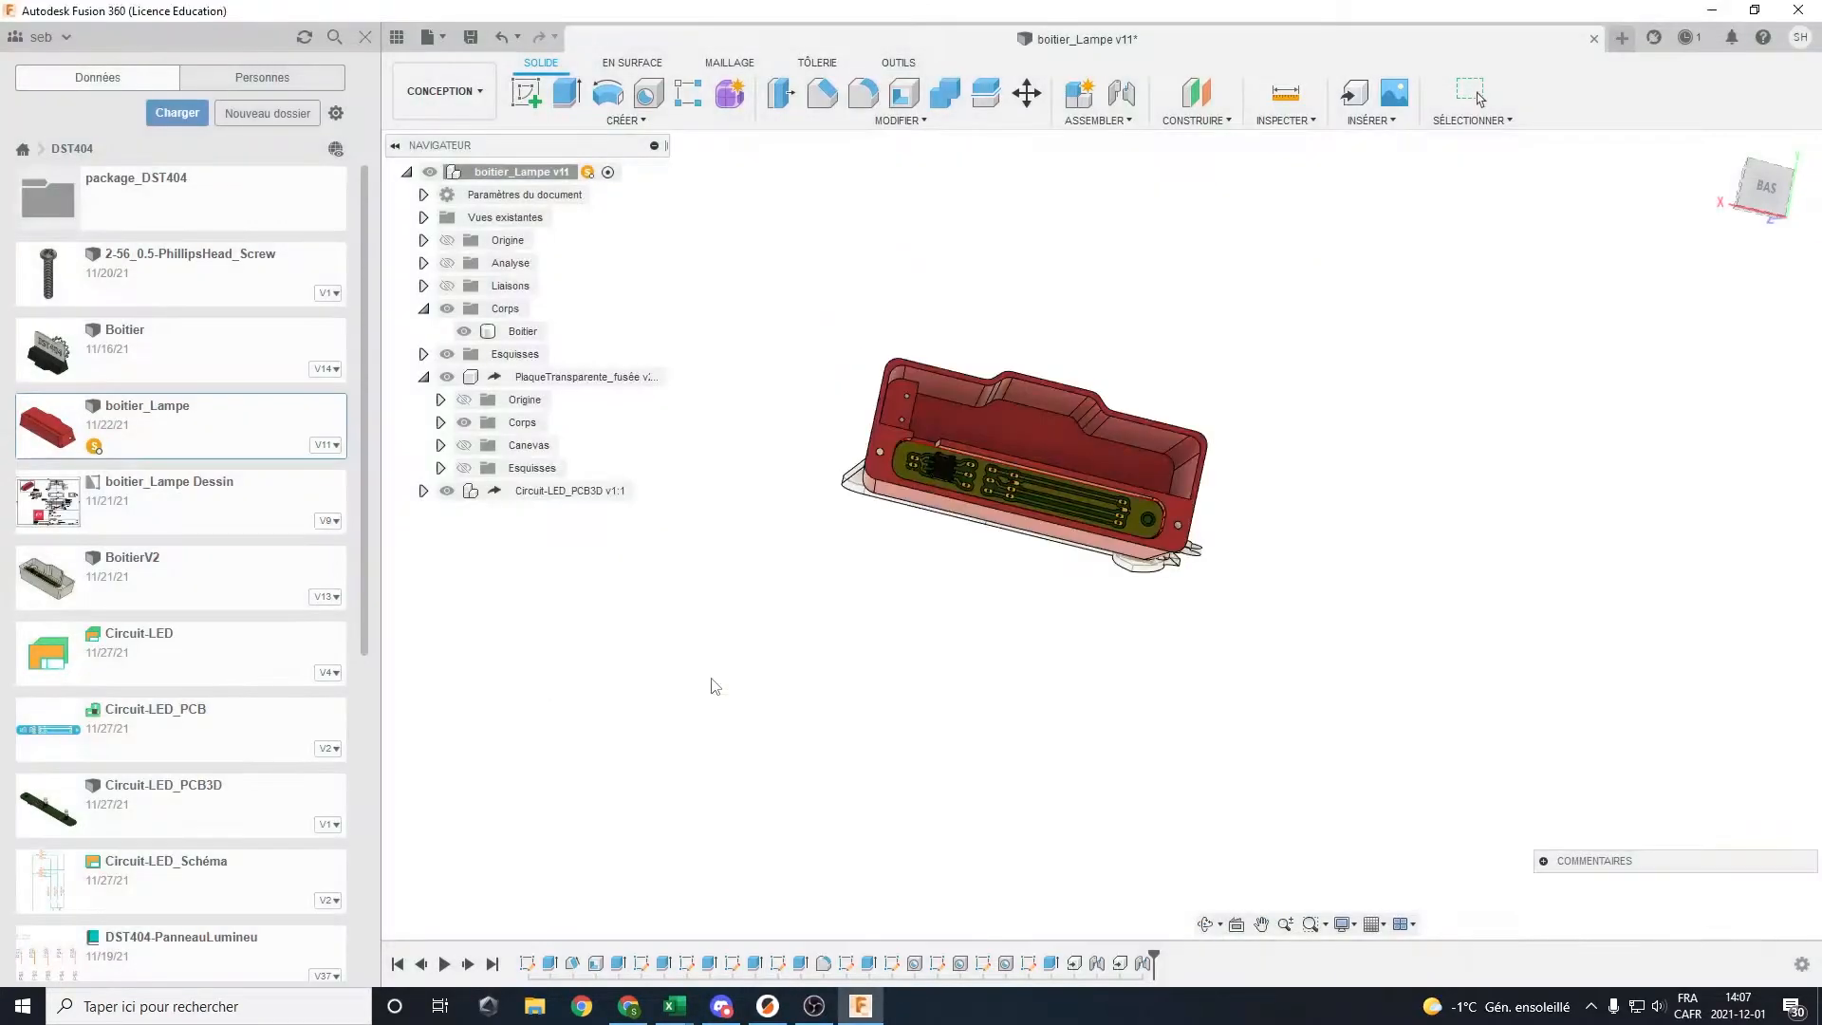
{"action": "scroll", "coordinate": [847, 667], "scroll_direction": "down", "scroll_amount": 2}
{"action": "middle_click_drag", "start_coordinate": [892, 601], "coordinate": [901, 652], "text": "shift"}
{"action": "key", "text": "ctrl+o"}
{"action": "scroll", "coordinate": [1009, 544], "scroll_direction": "down", "scroll_amount": 5}
{"action": "key", "text": "Escape"}
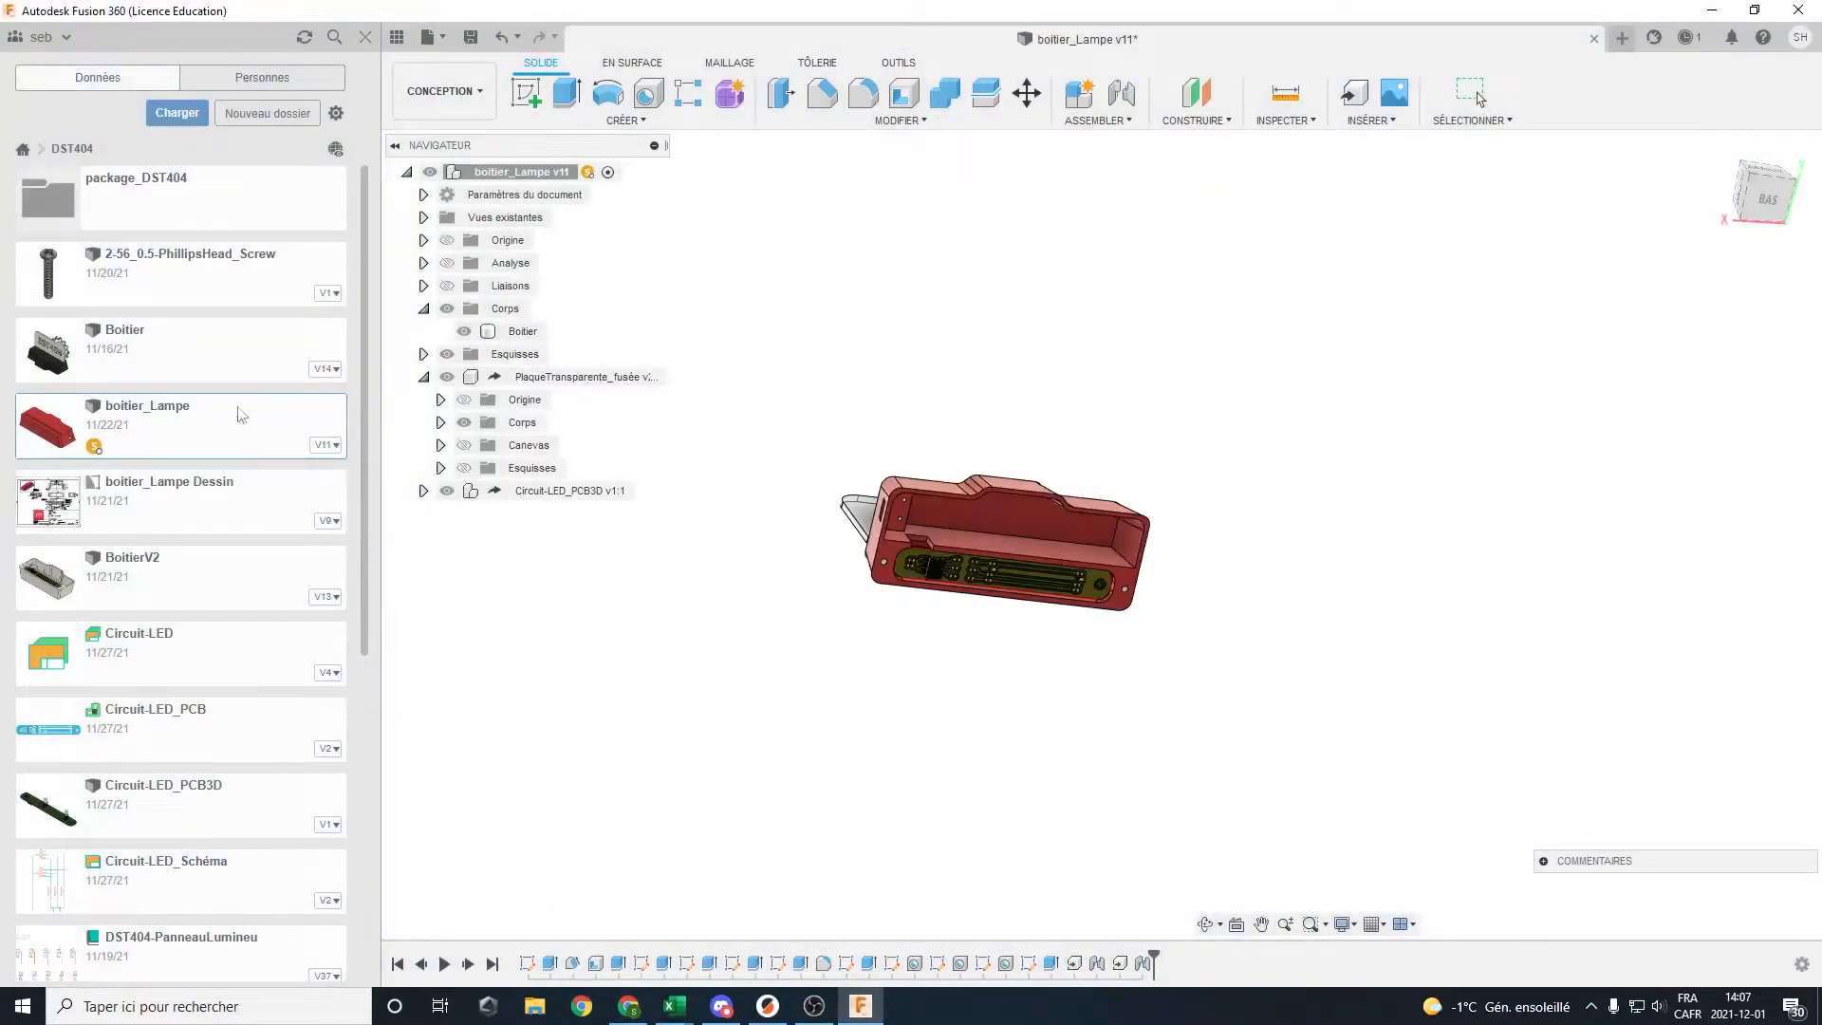
Insert the whole MICRO-USB design from project DST404 into the lamp case as a derived component
{"action": "left_click_drag", "start_coordinate": [370, 414], "coordinate": [388, 666]}
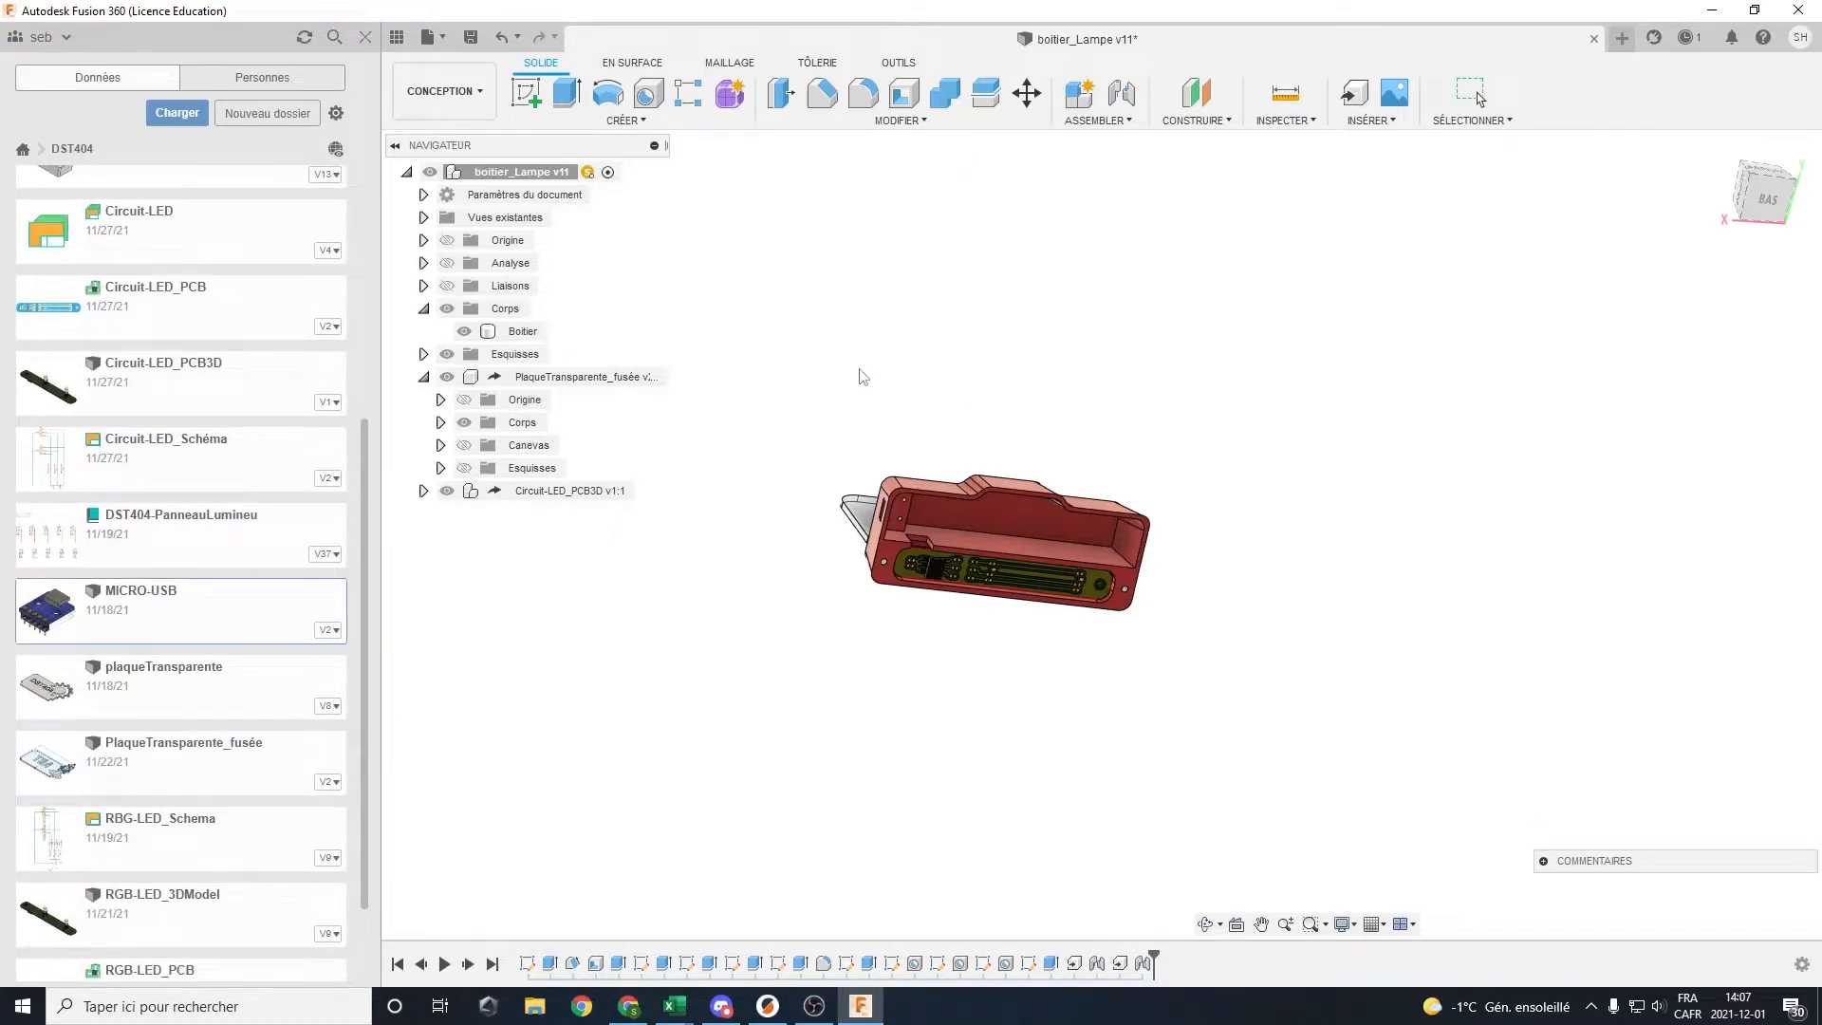
{"action": "left_click", "coordinate": [1368, 120]}
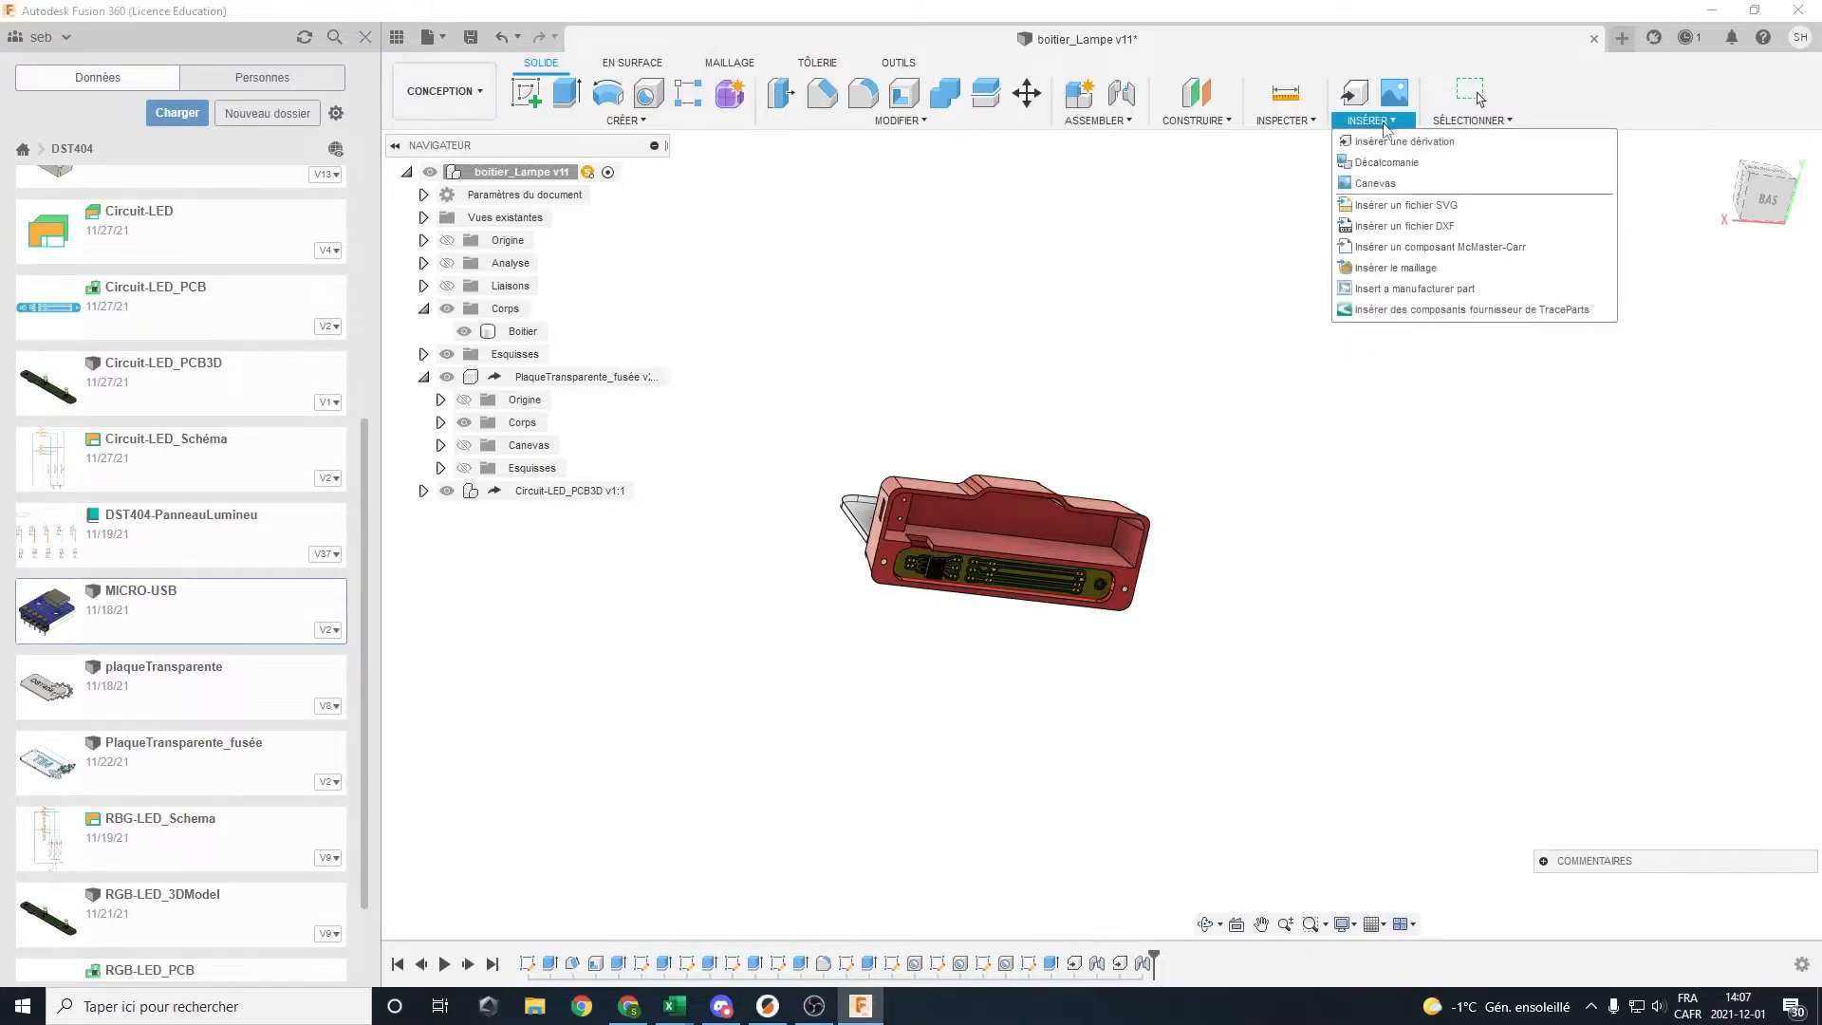
{"action": "left_click", "coordinate": [1395, 141]}
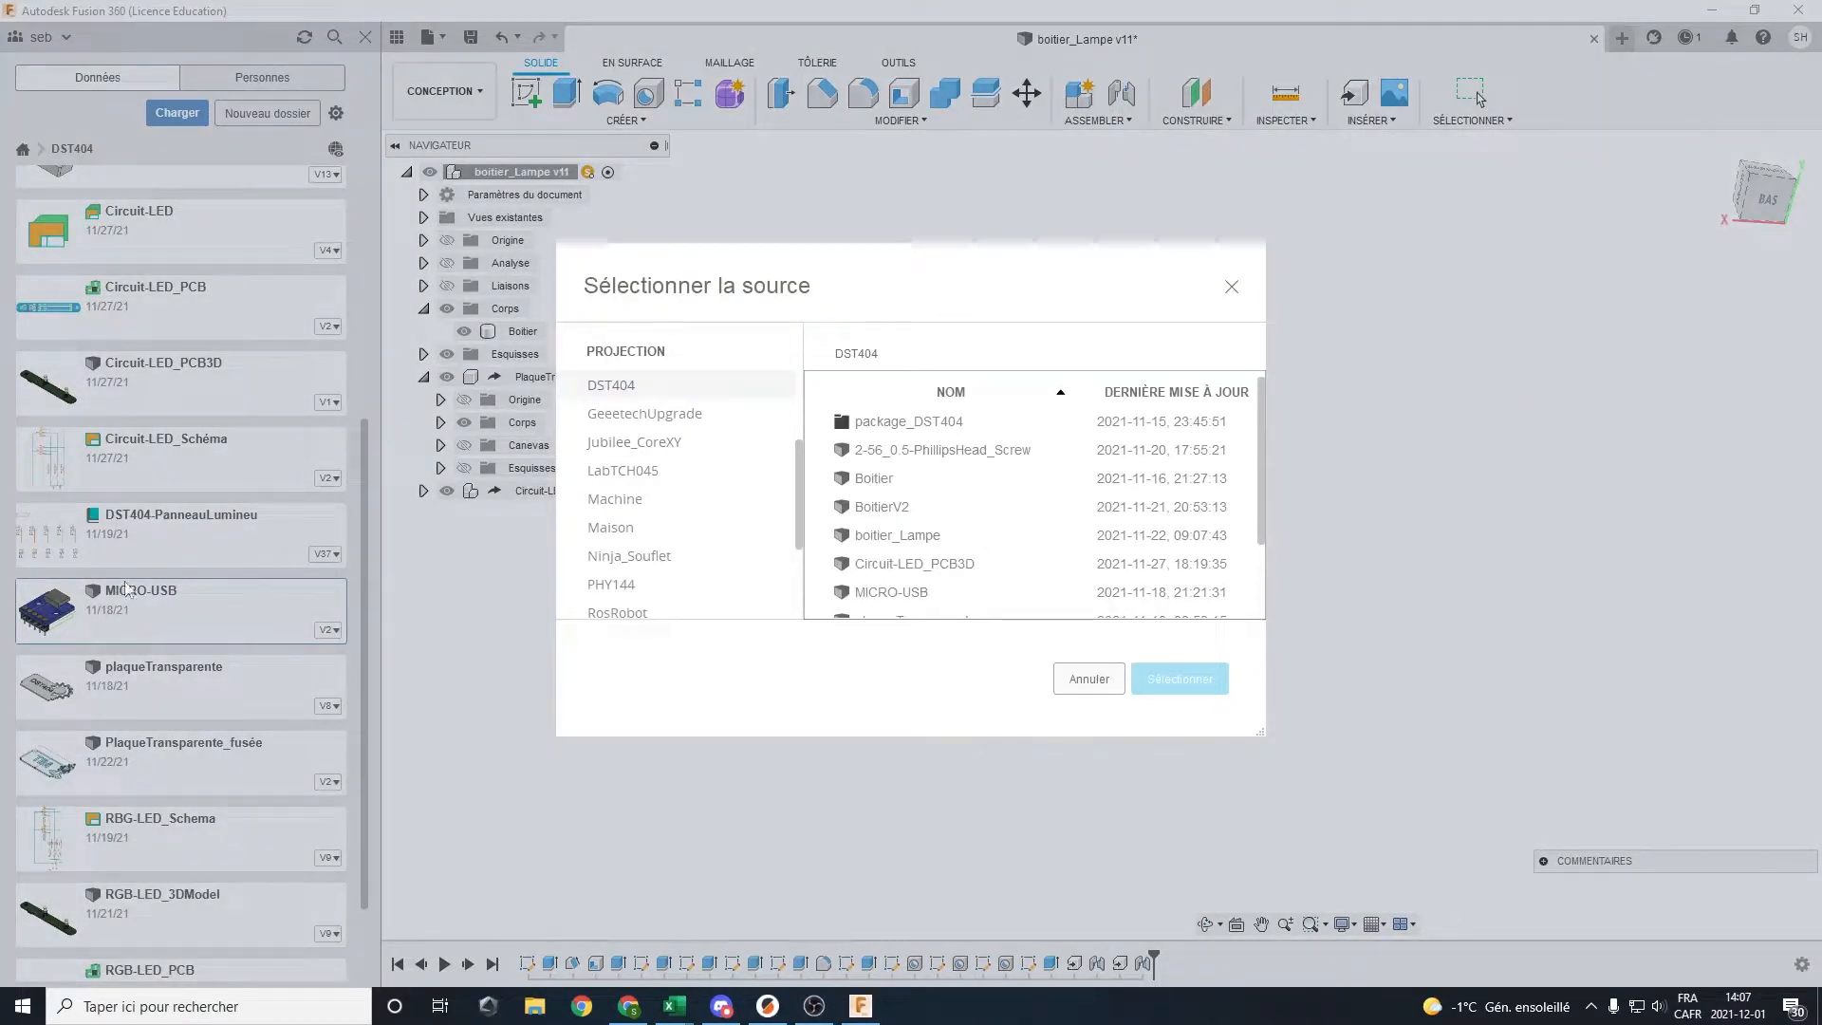
{"action": "scroll", "coordinate": [1058, 504], "scroll_direction": "down", "scroll_amount": 1}
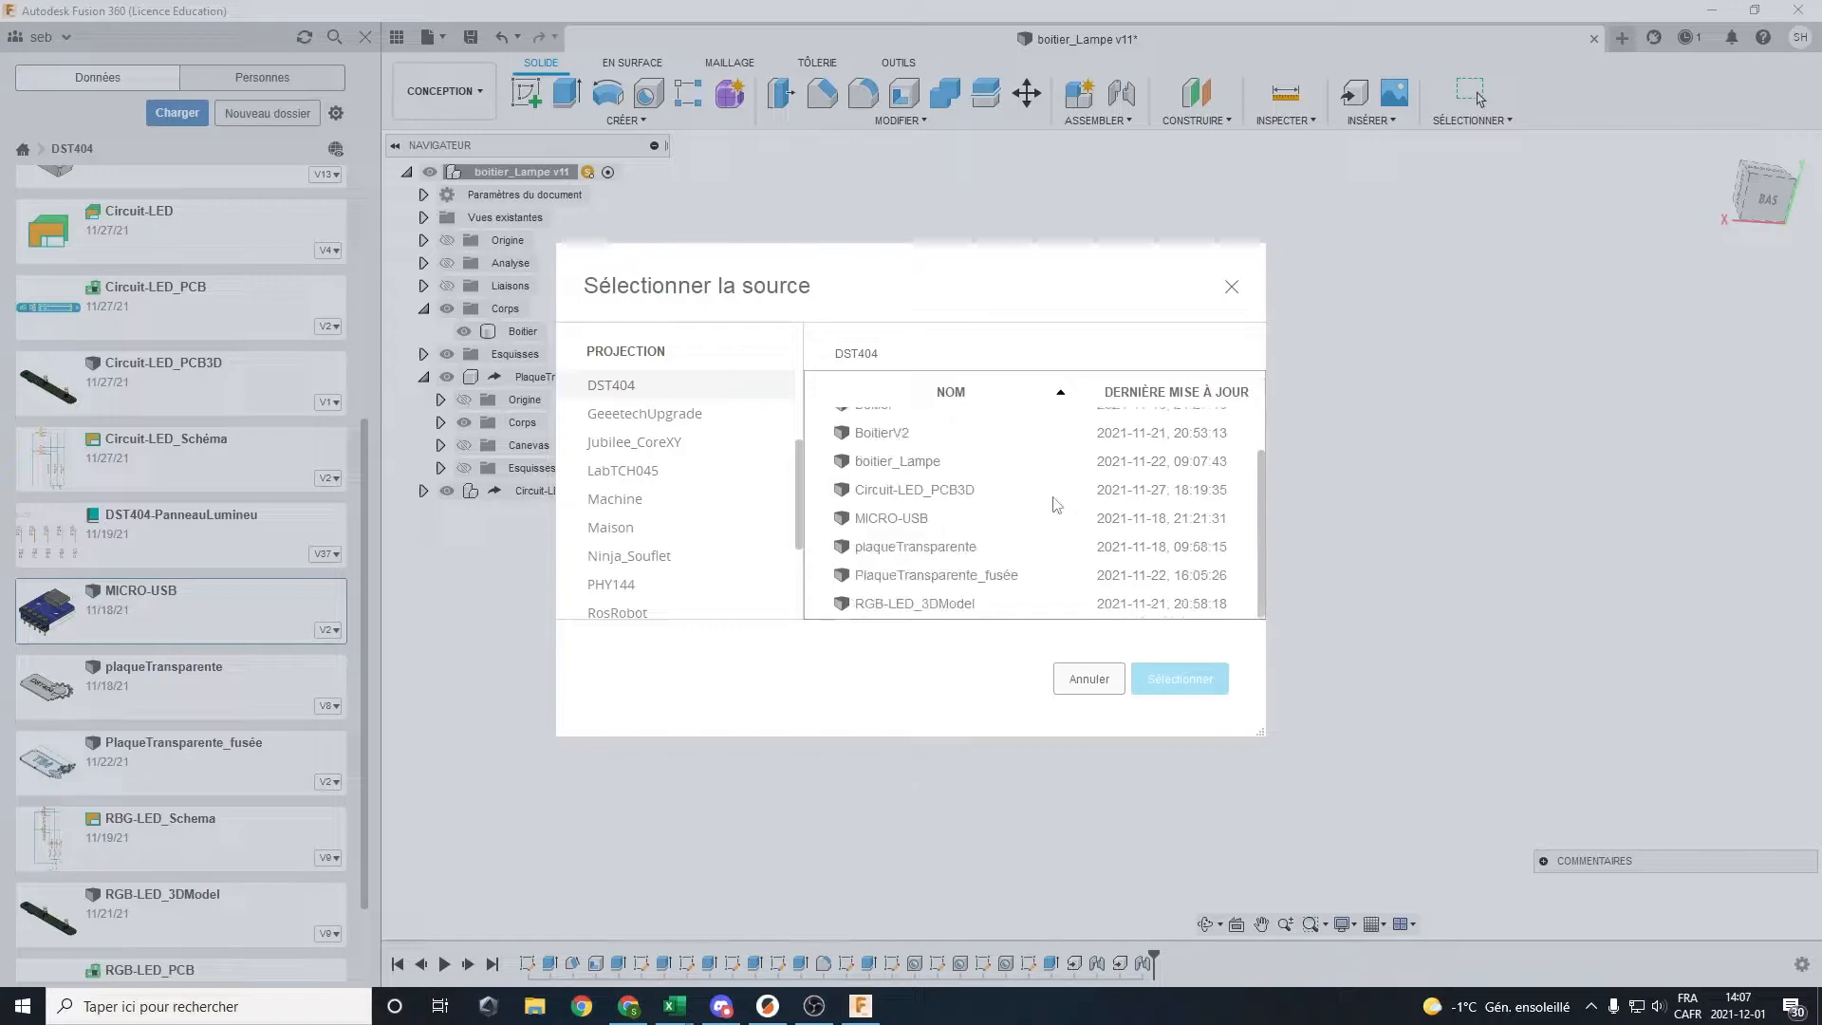
{"action": "left_click", "coordinate": [898, 523]}
{"action": "left_click", "coordinate": [1186, 680]}
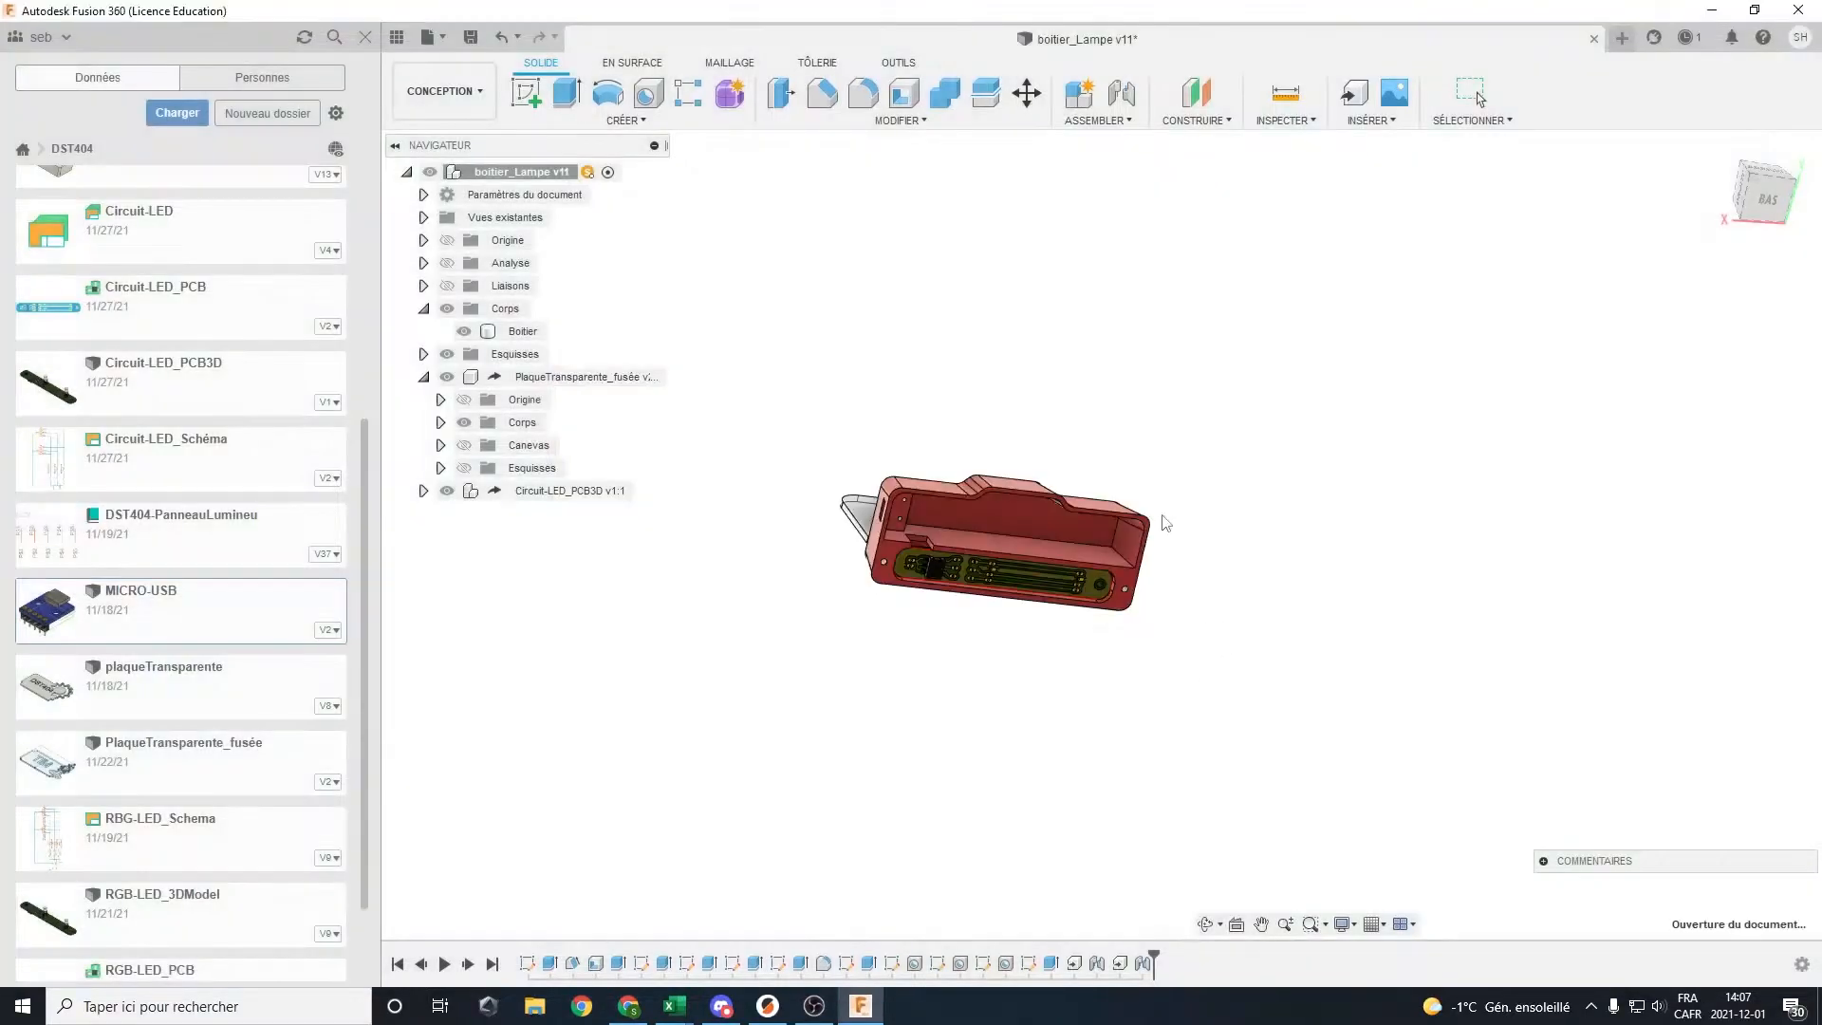
{"action": "left_click", "coordinate": [533, 167]}
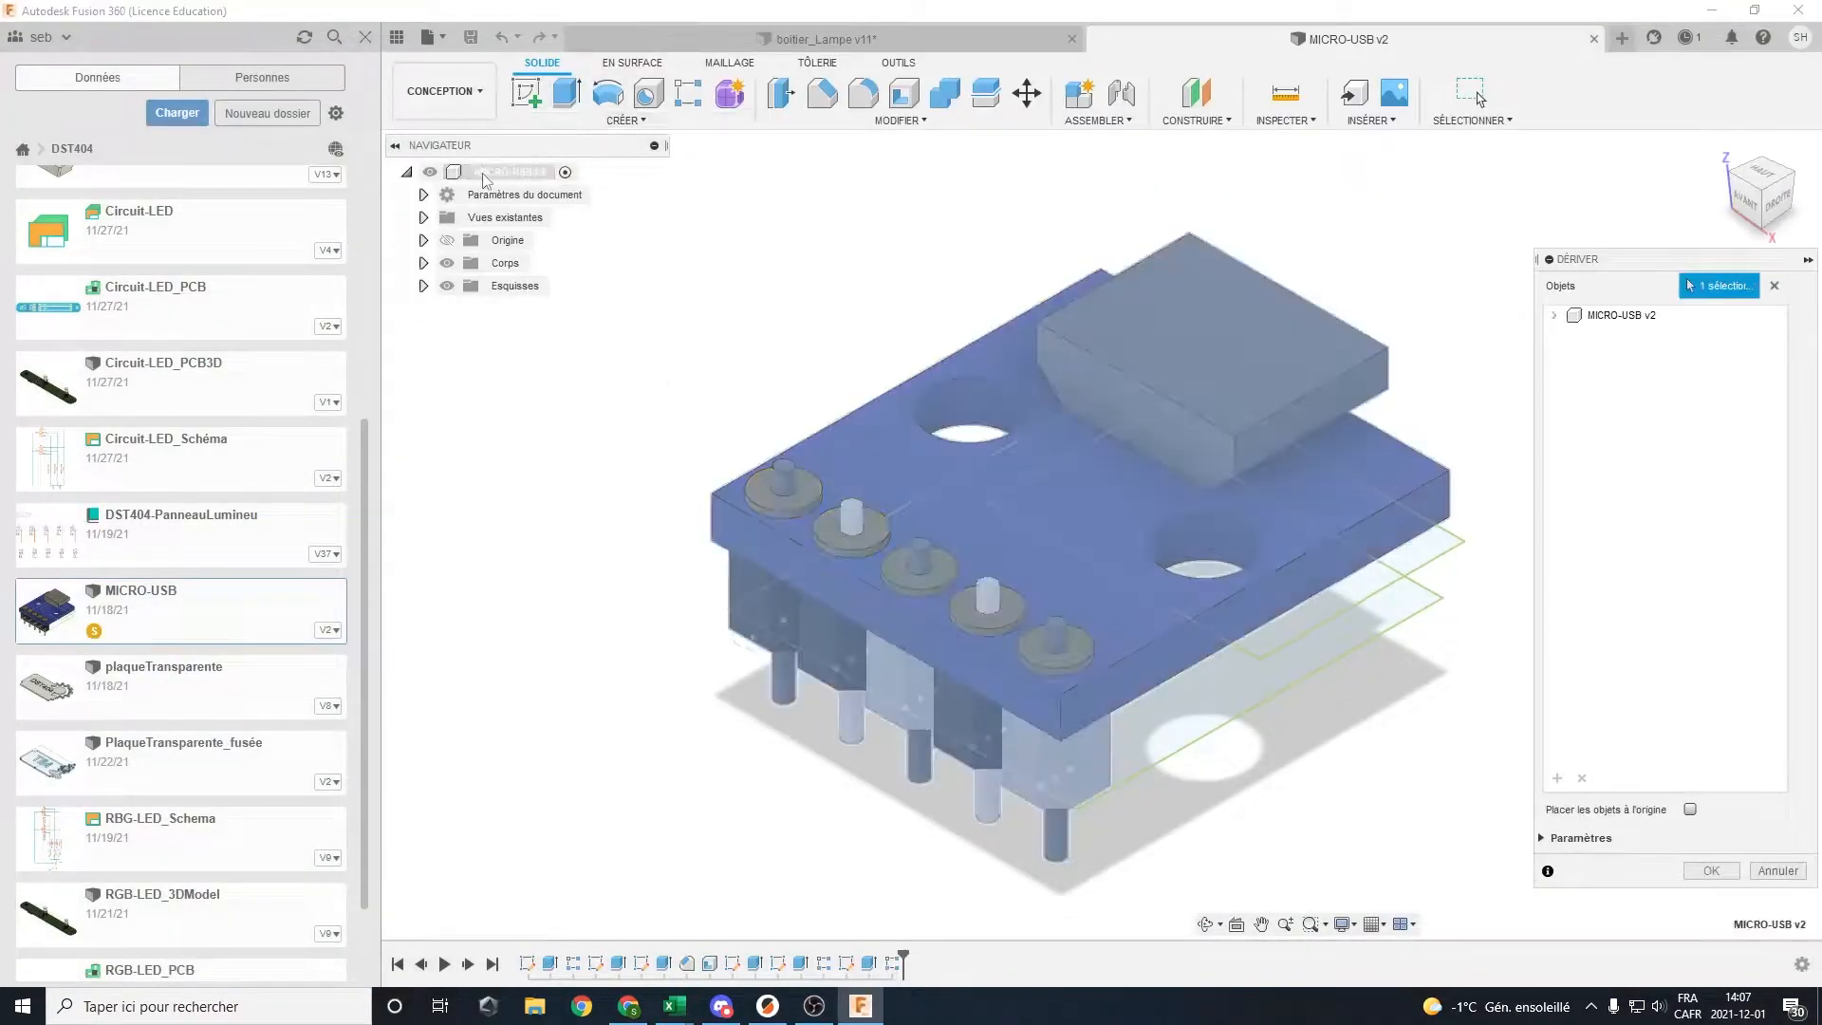
{"action": "left_click", "coordinate": [1711, 870]}
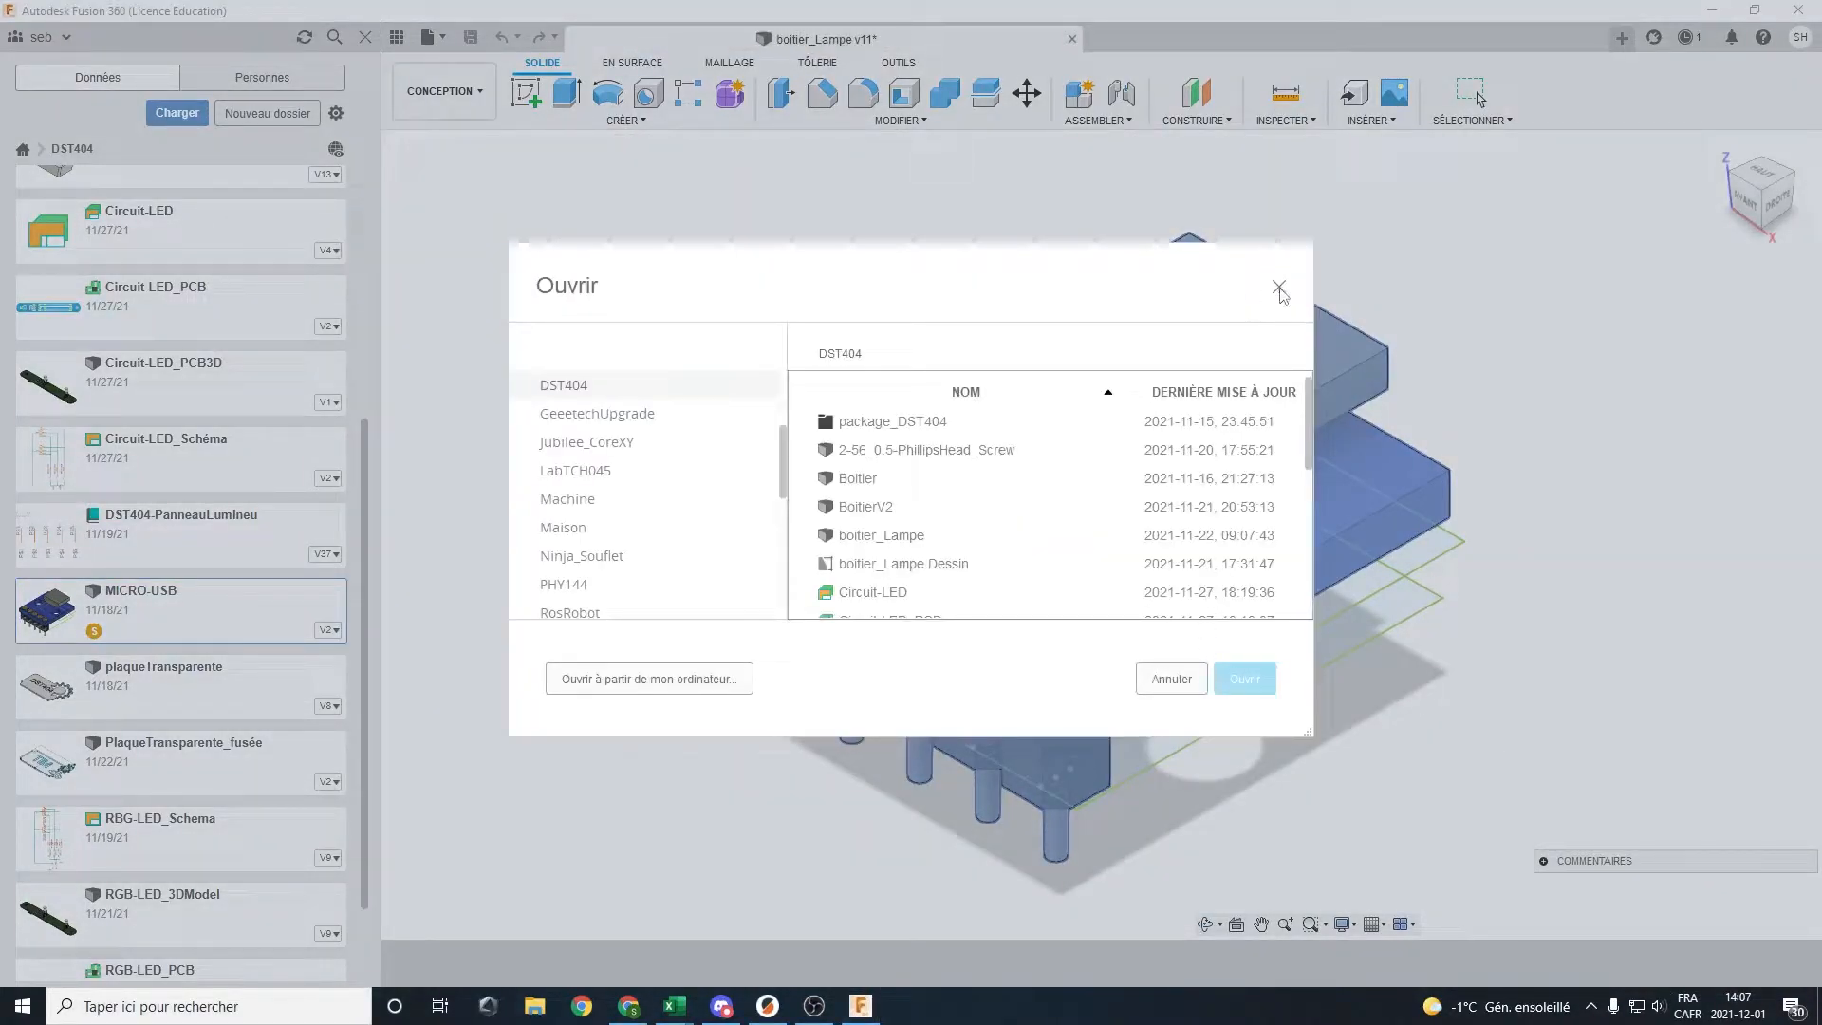
{"action": "left_click", "coordinate": [1180, 680]}
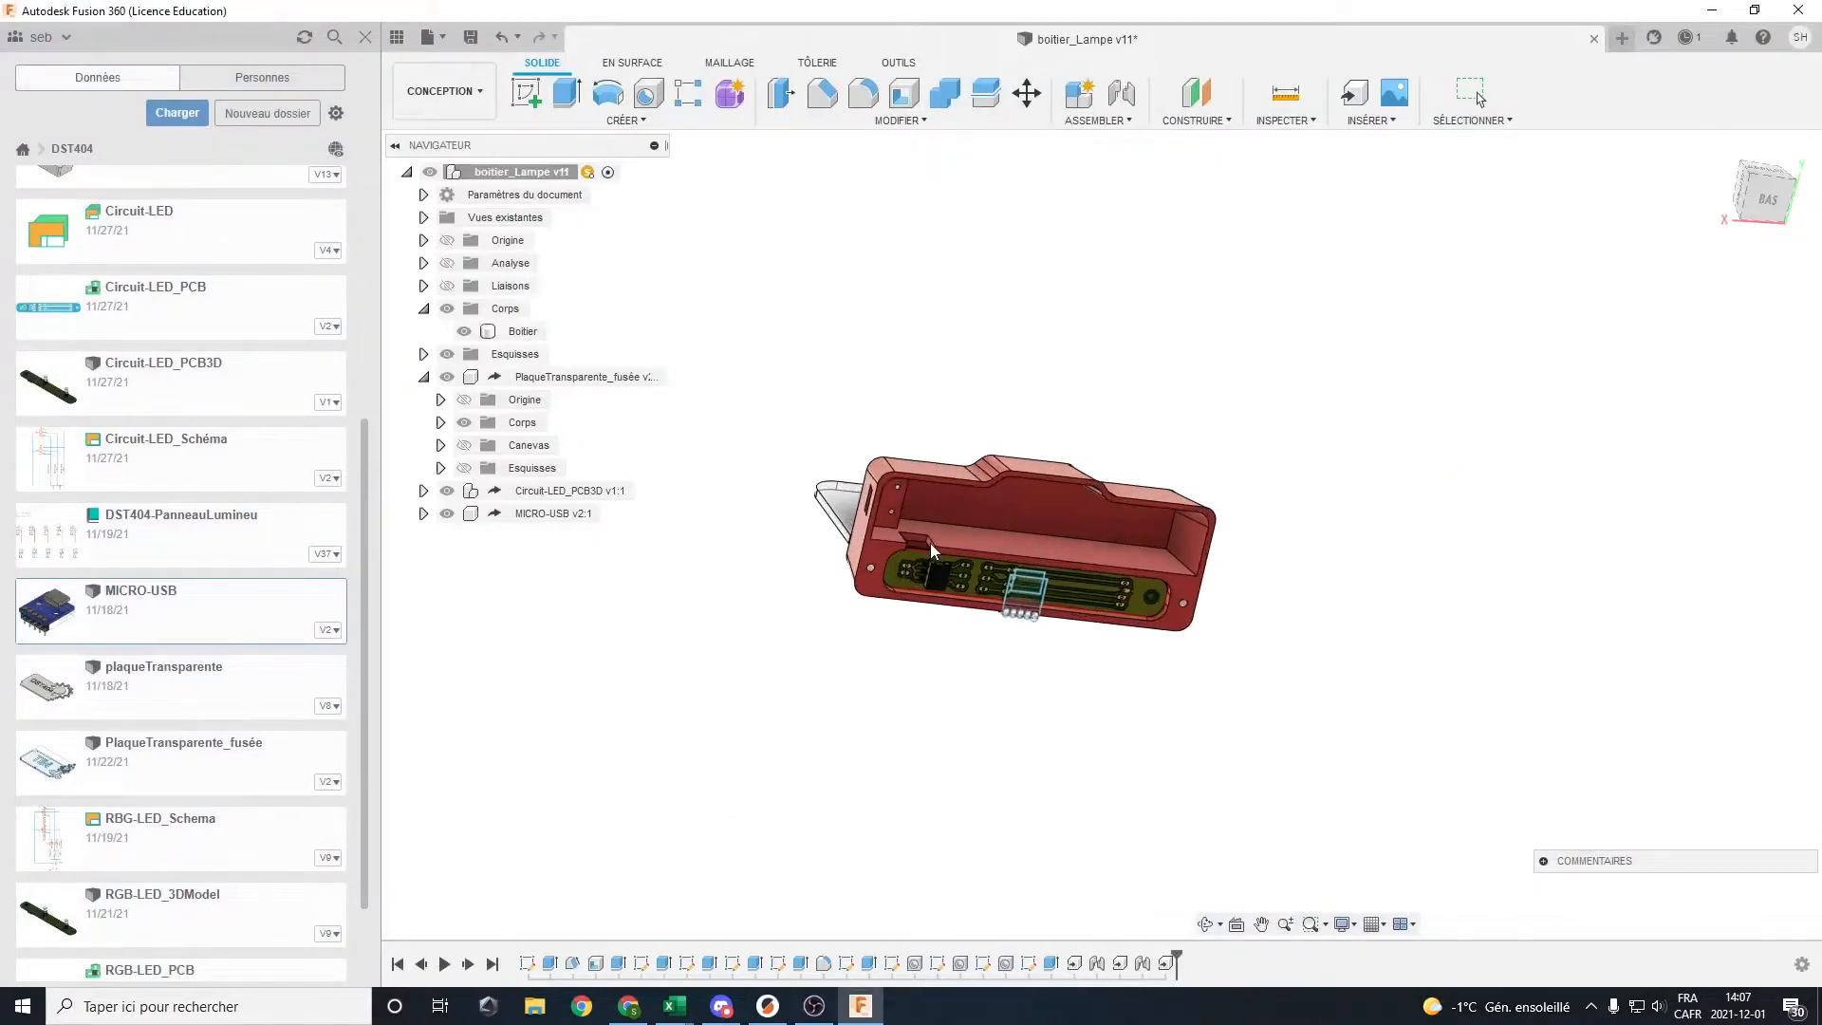
Move the MICRO-USB component 65 mm along Y so it sits clear of the case and circuit board
{"action": "scroll", "coordinate": [888, 542], "scroll_direction": "up", "scroll_amount": 3}
{"action": "scroll", "coordinate": [1166, 648], "scroll_direction": "down", "scroll_amount": 1}
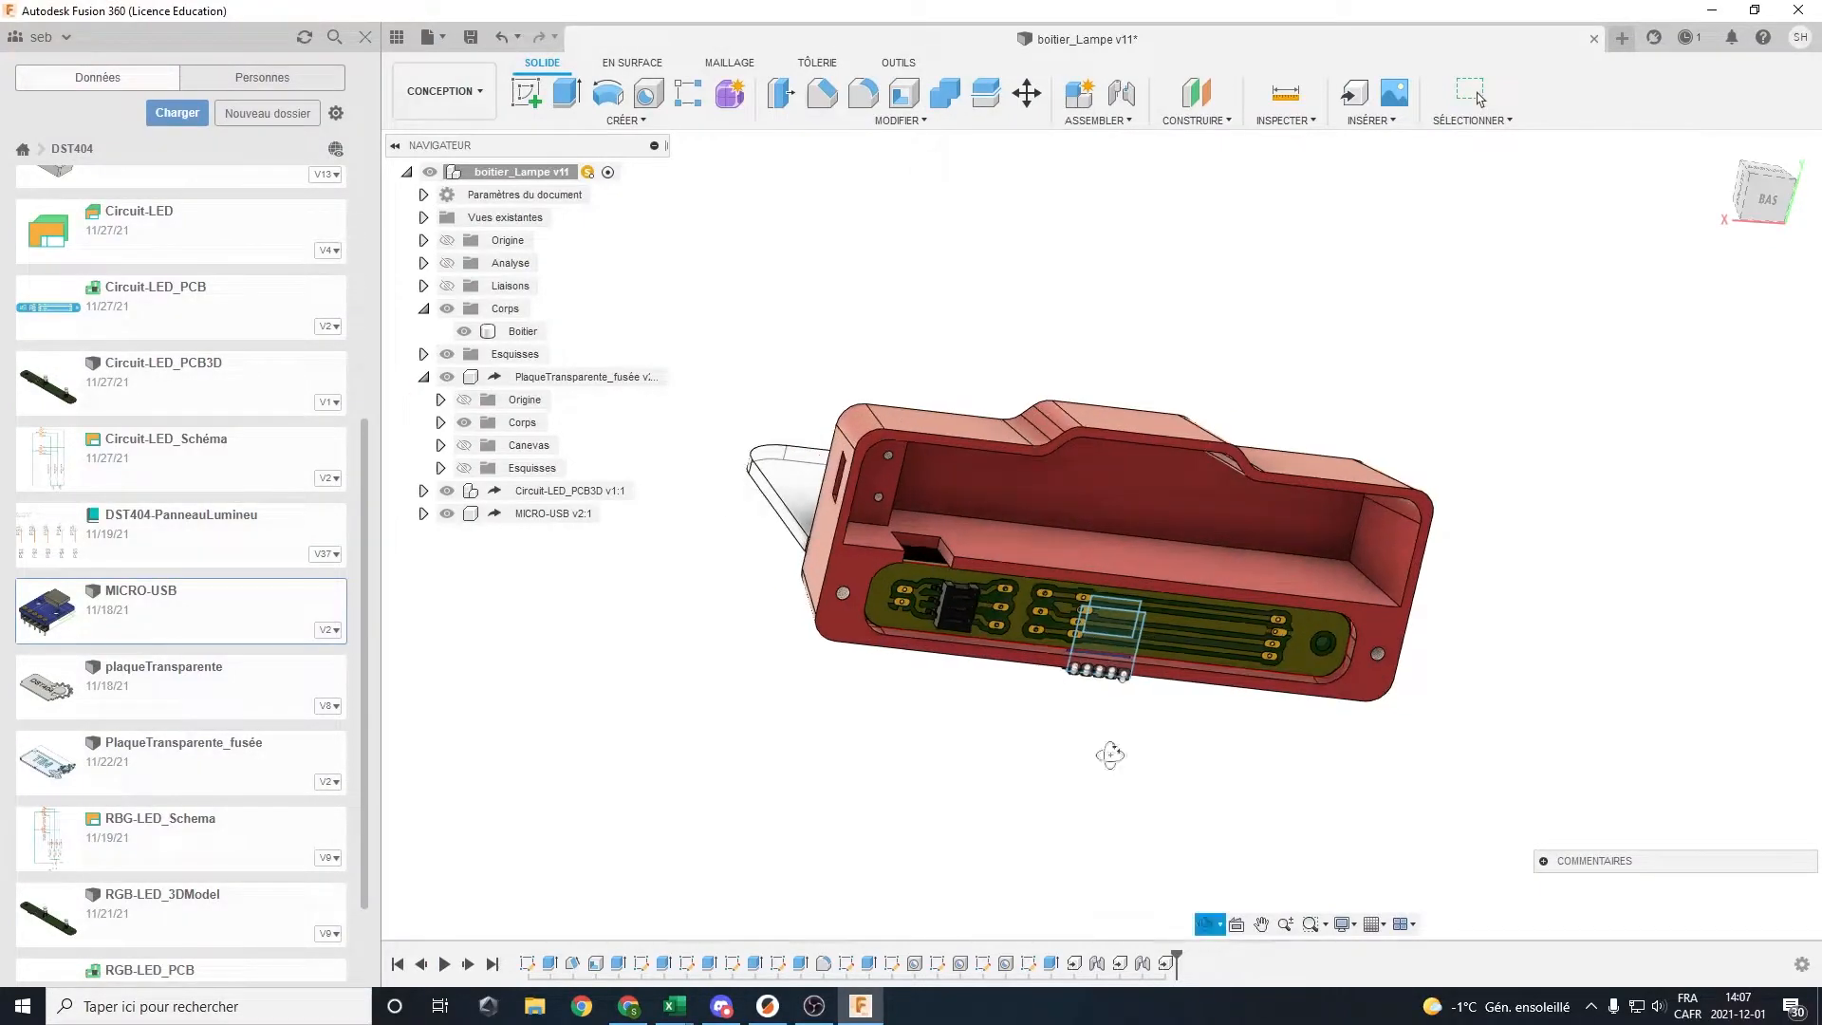
{"action": "middle_click_drag", "start_coordinate": [1115, 764], "coordinate": [1148, 615], "text": "shift"}
{"action": "scroll", "coordinate": [1208, 339], "scroll_direction": "up", "scroll_amount": 5}
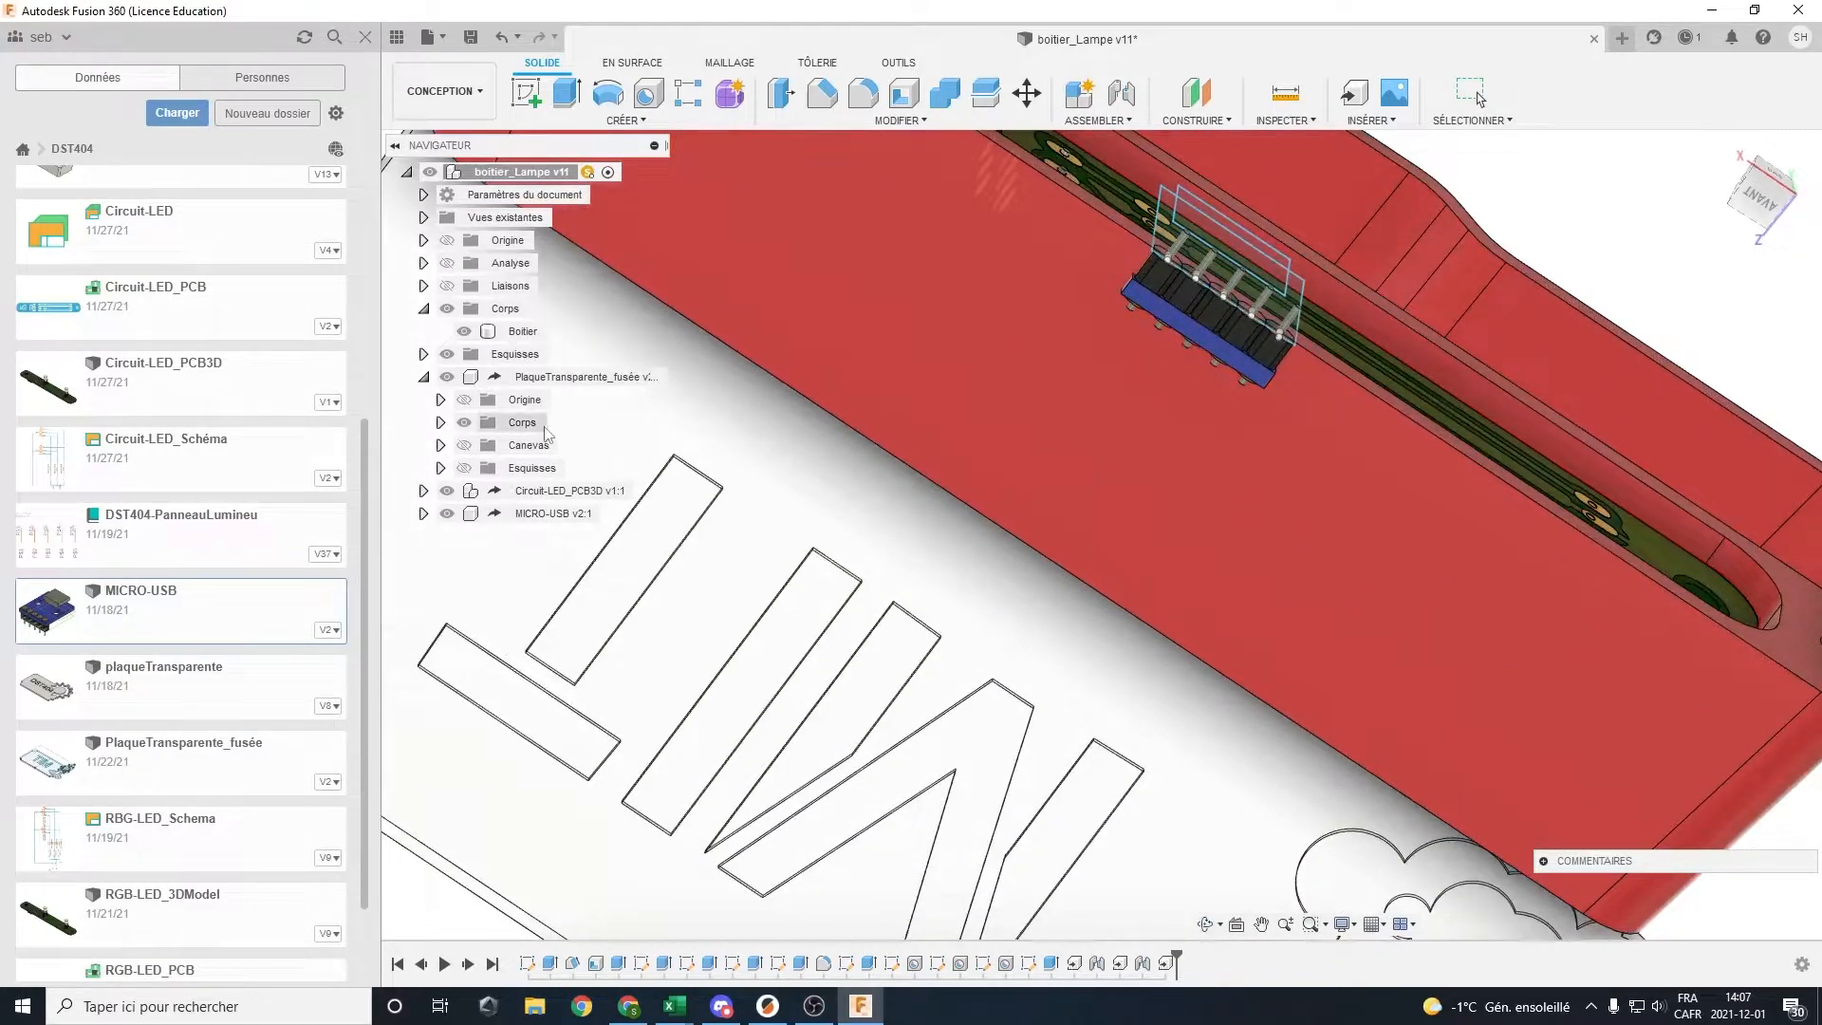
{"action": "scroll", "coordinate": [1004, 379], "scroll_direction": "down", "scroll_amount": 4}
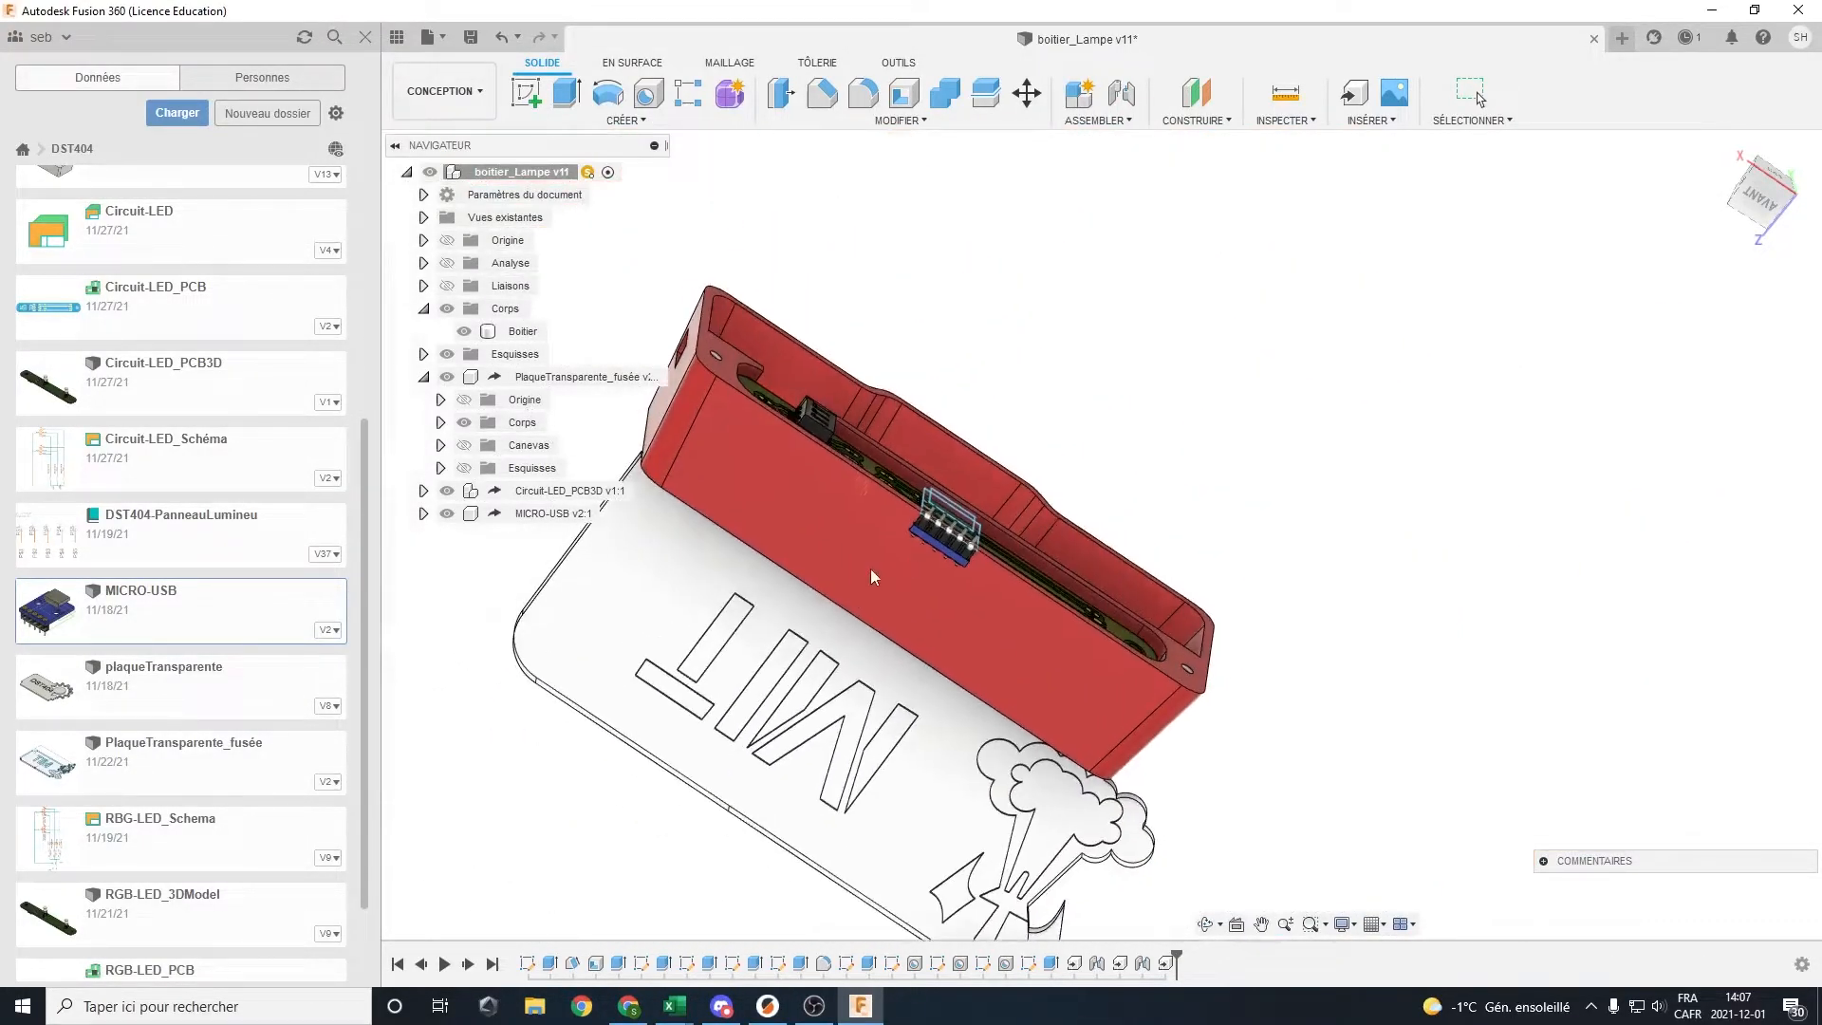
{"action": "middle_click_drag", "start_coordinate": [1004, 481], "coordinate": [908, 581], "text": "shift"}
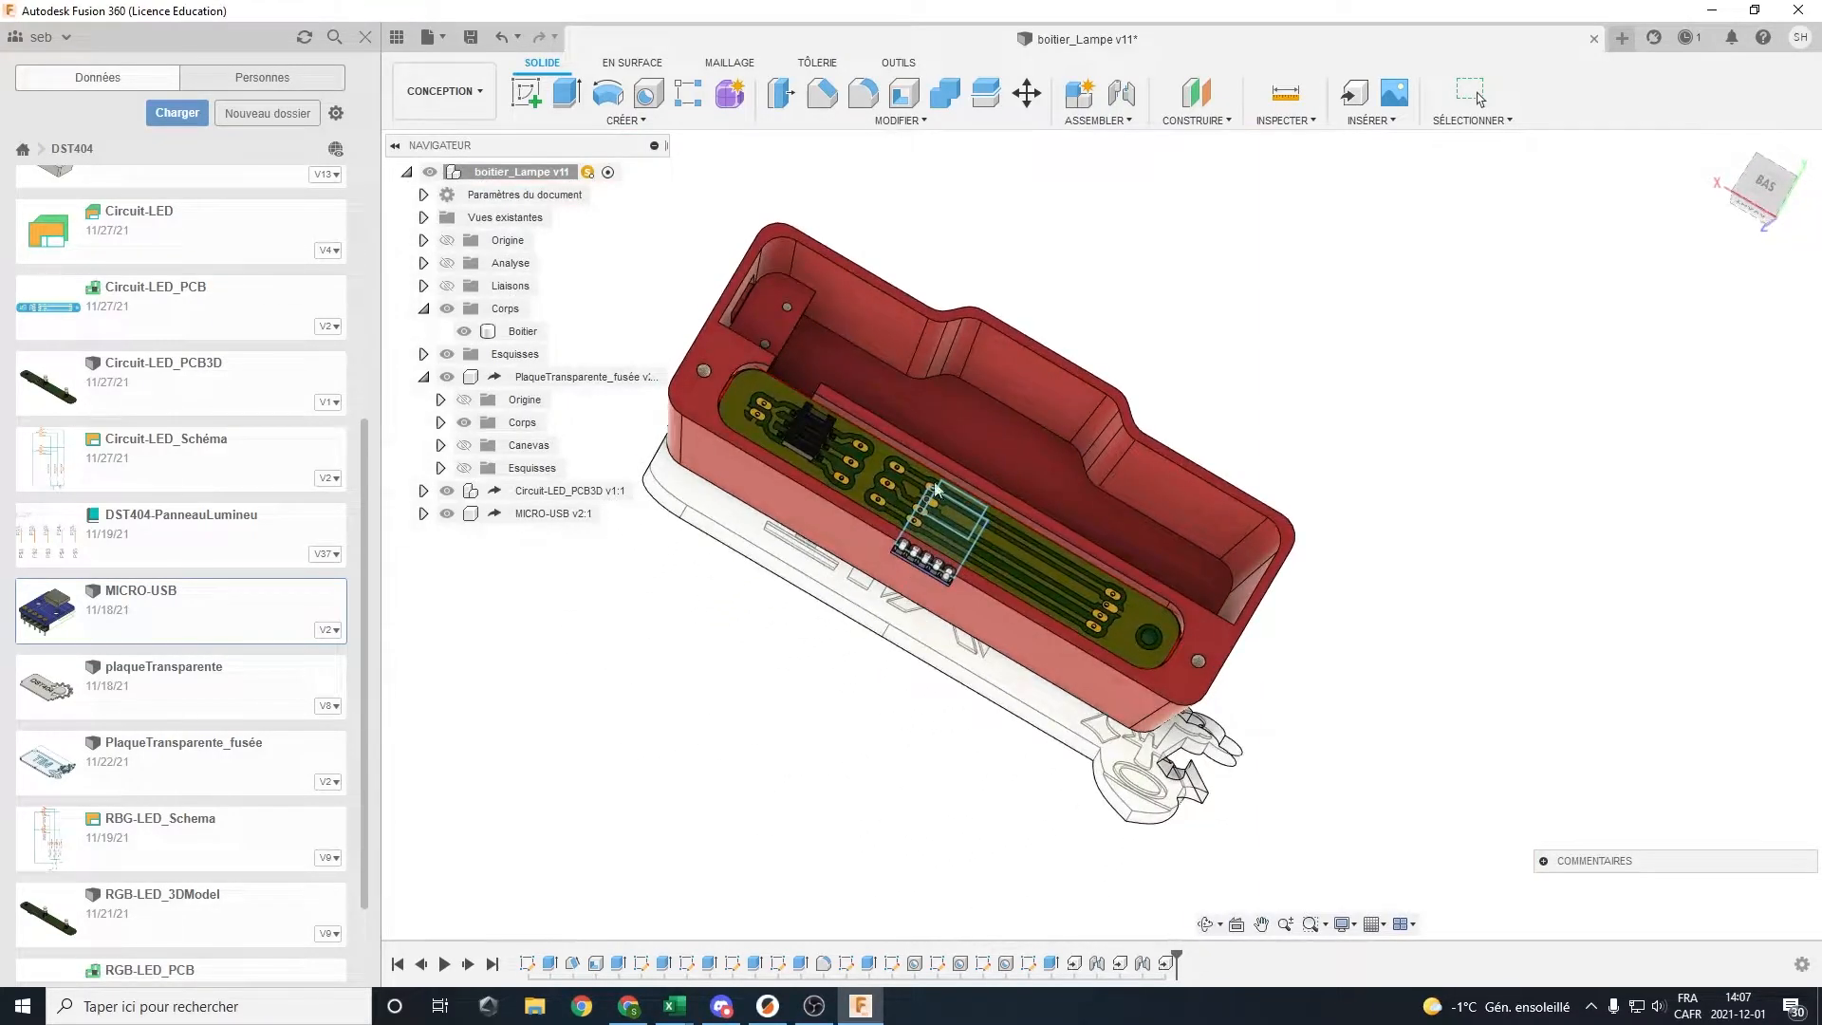
{"action": "scroll", "coordinate": [935, 461], "scroll_direction": "down", "scroll_amount": 1}
{"action": "left_click", "coordinate": [1027, 93]}
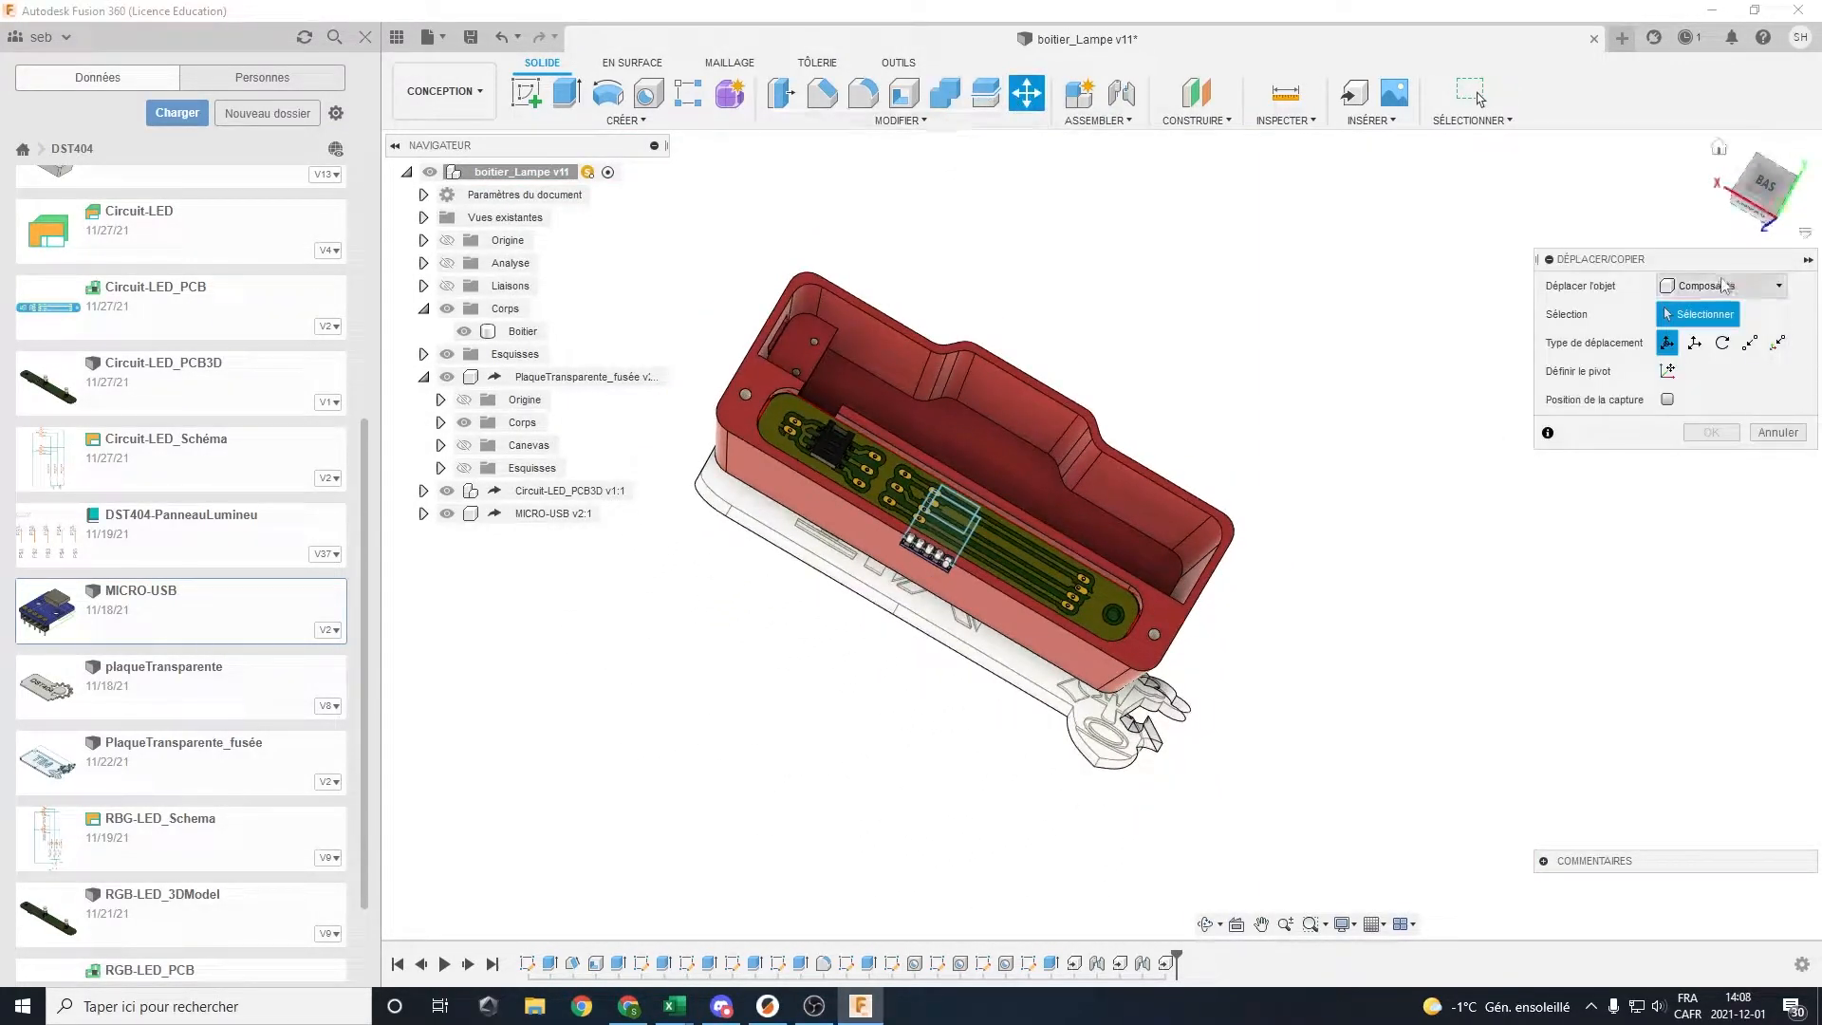
{"action": "left_click", "coordinate": [959, 509]}
{"action": "left_click_drag", "start_coordinate": [960, 509], "coordinate": [1094, 281]}
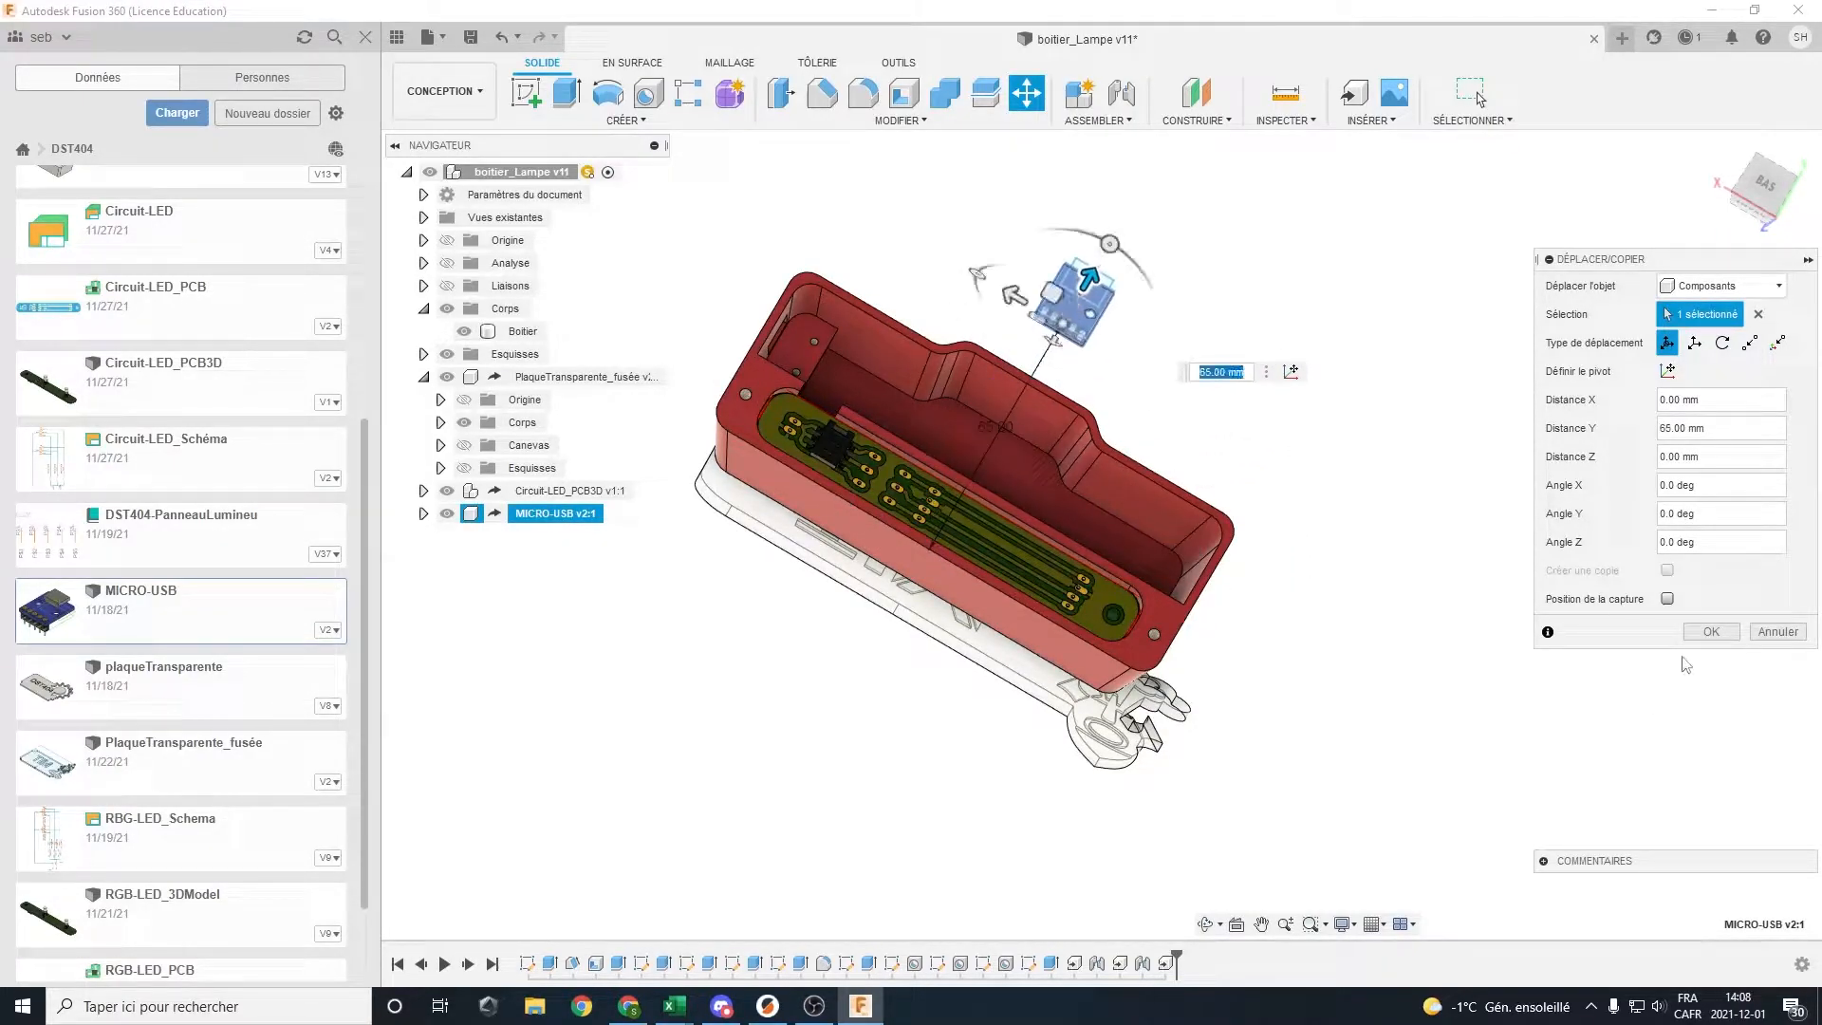
Rotate the MICRO-USB component by -90 degrees about Z and apply the move
{"action": "scroll", "coordinate": [977, 209], "scroll_direction": "up", "scroll_amount": 5}
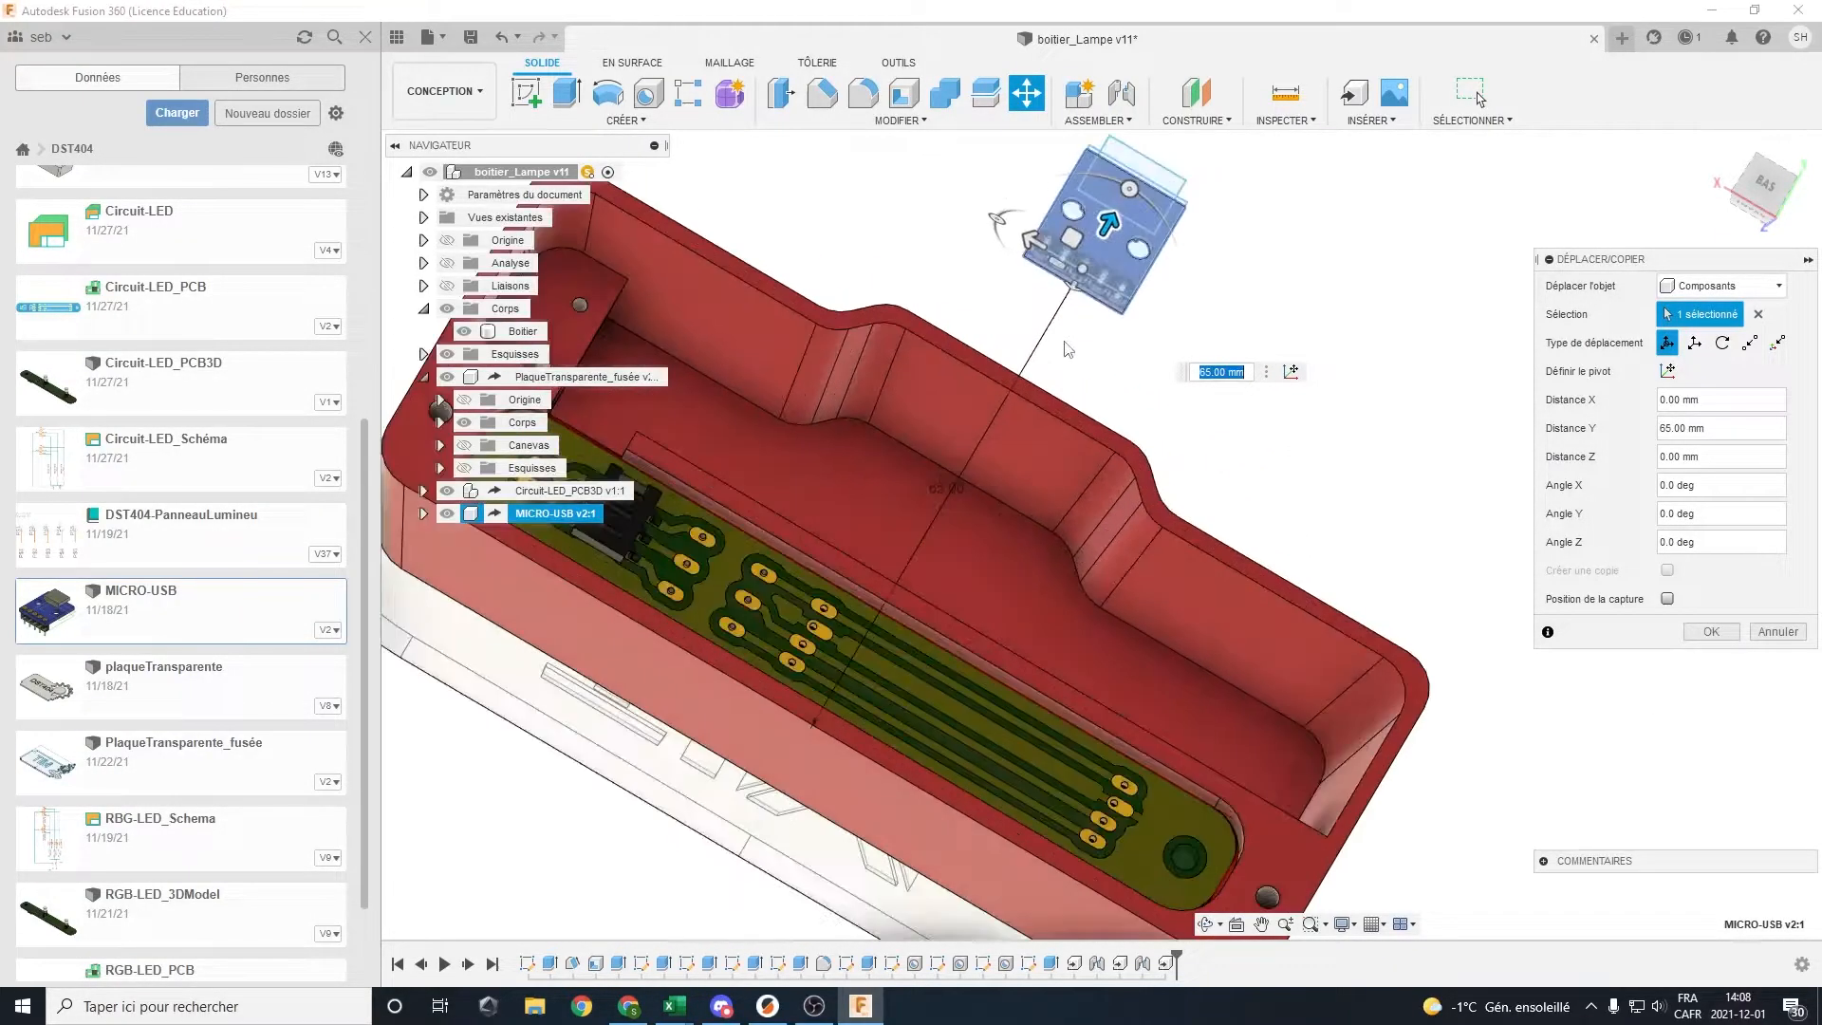
{"action": "left_click_drag", "start_coordinate": [1144, 164], "coordinate": [978, 186]}
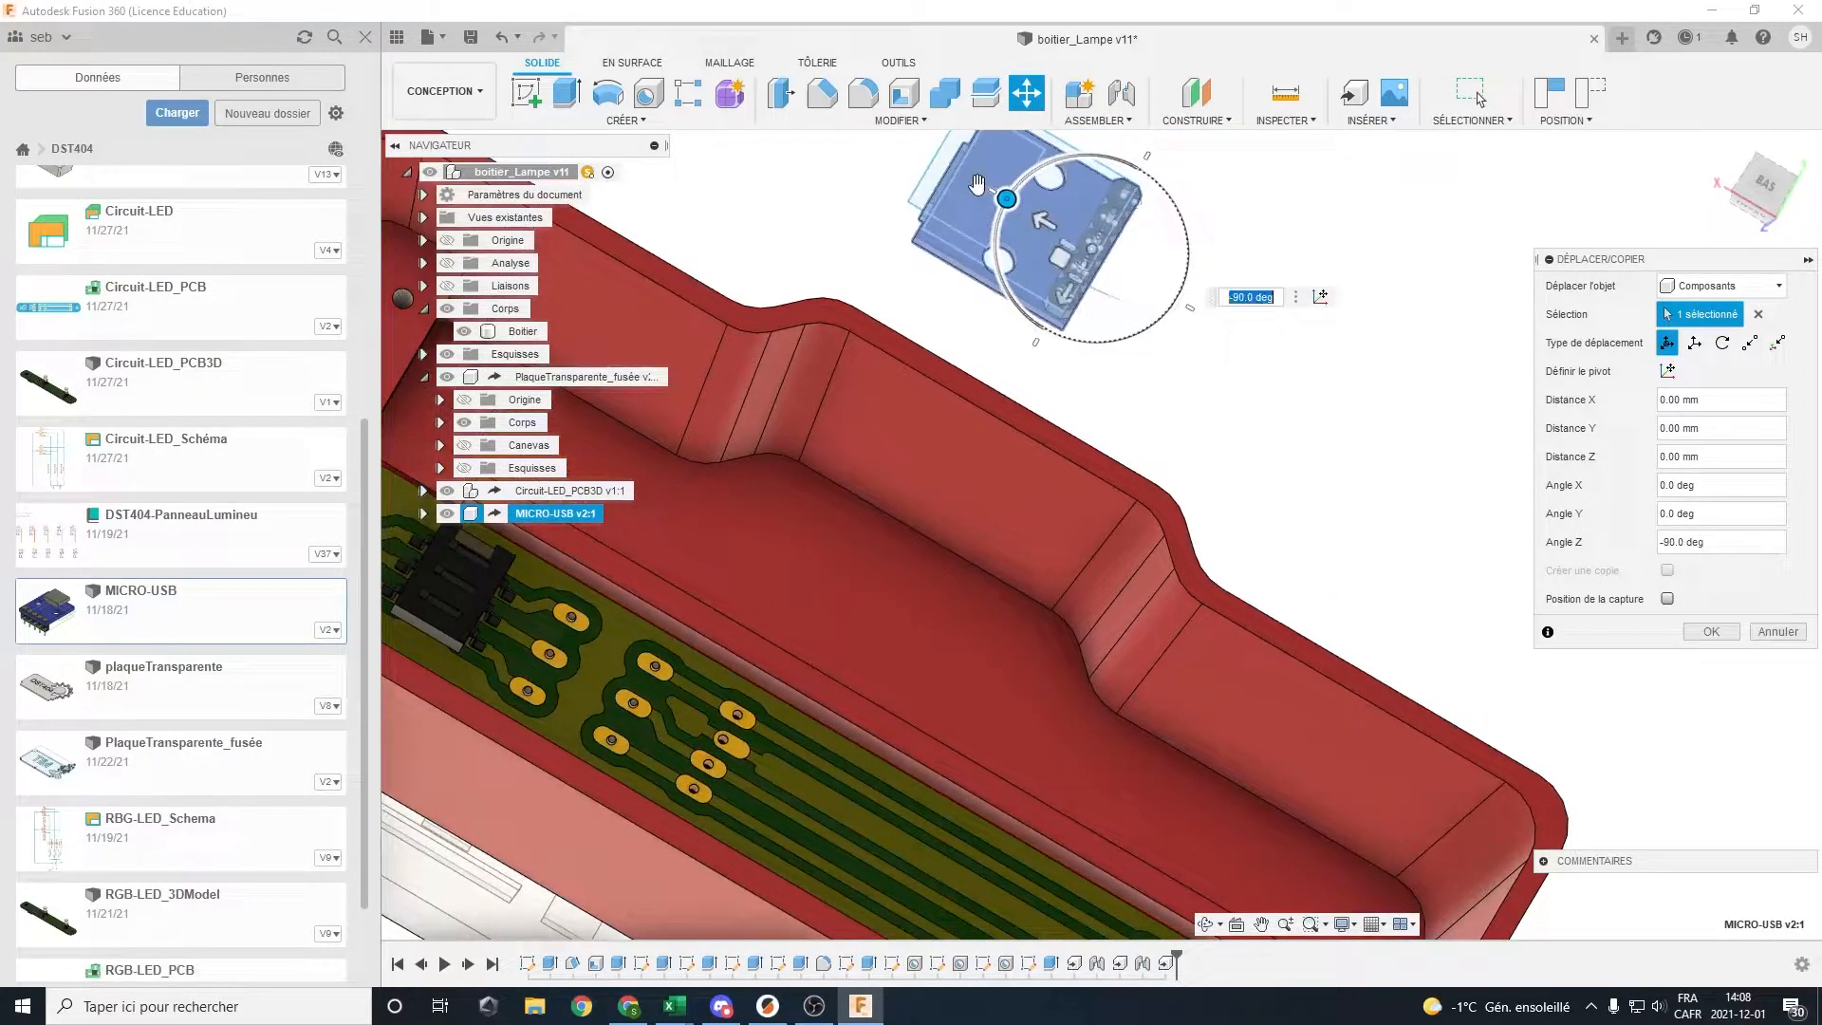
{"action": "left_click", "coordinate": [1712, 631]}
Flip the MICRO-USB component over by rotating it -180 degrees about Y
{"action": "scroll", "coordinate": [1106, 431], "scroll_direction": "down", "scroll_amount": 1}
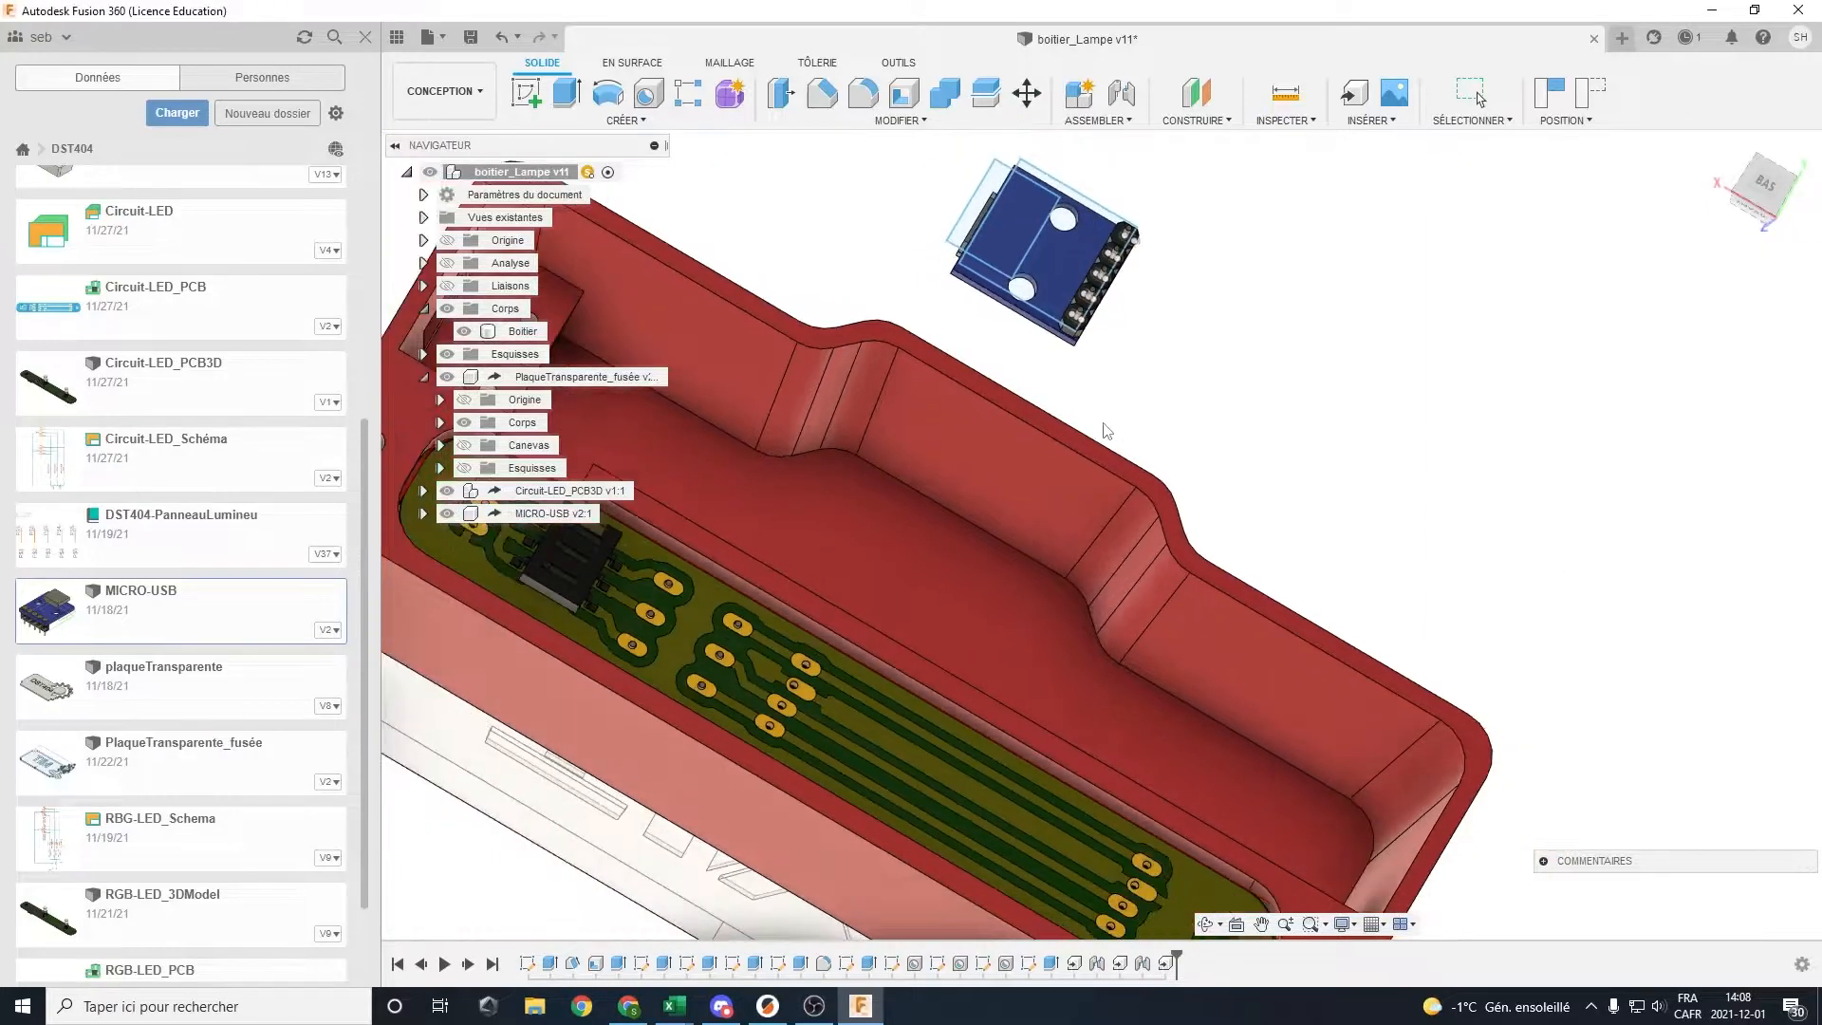
{"action": "middle_click_drag", "start_coordinate": [1107, 377], "coordinate": [1070, 297], "text": "shift"}
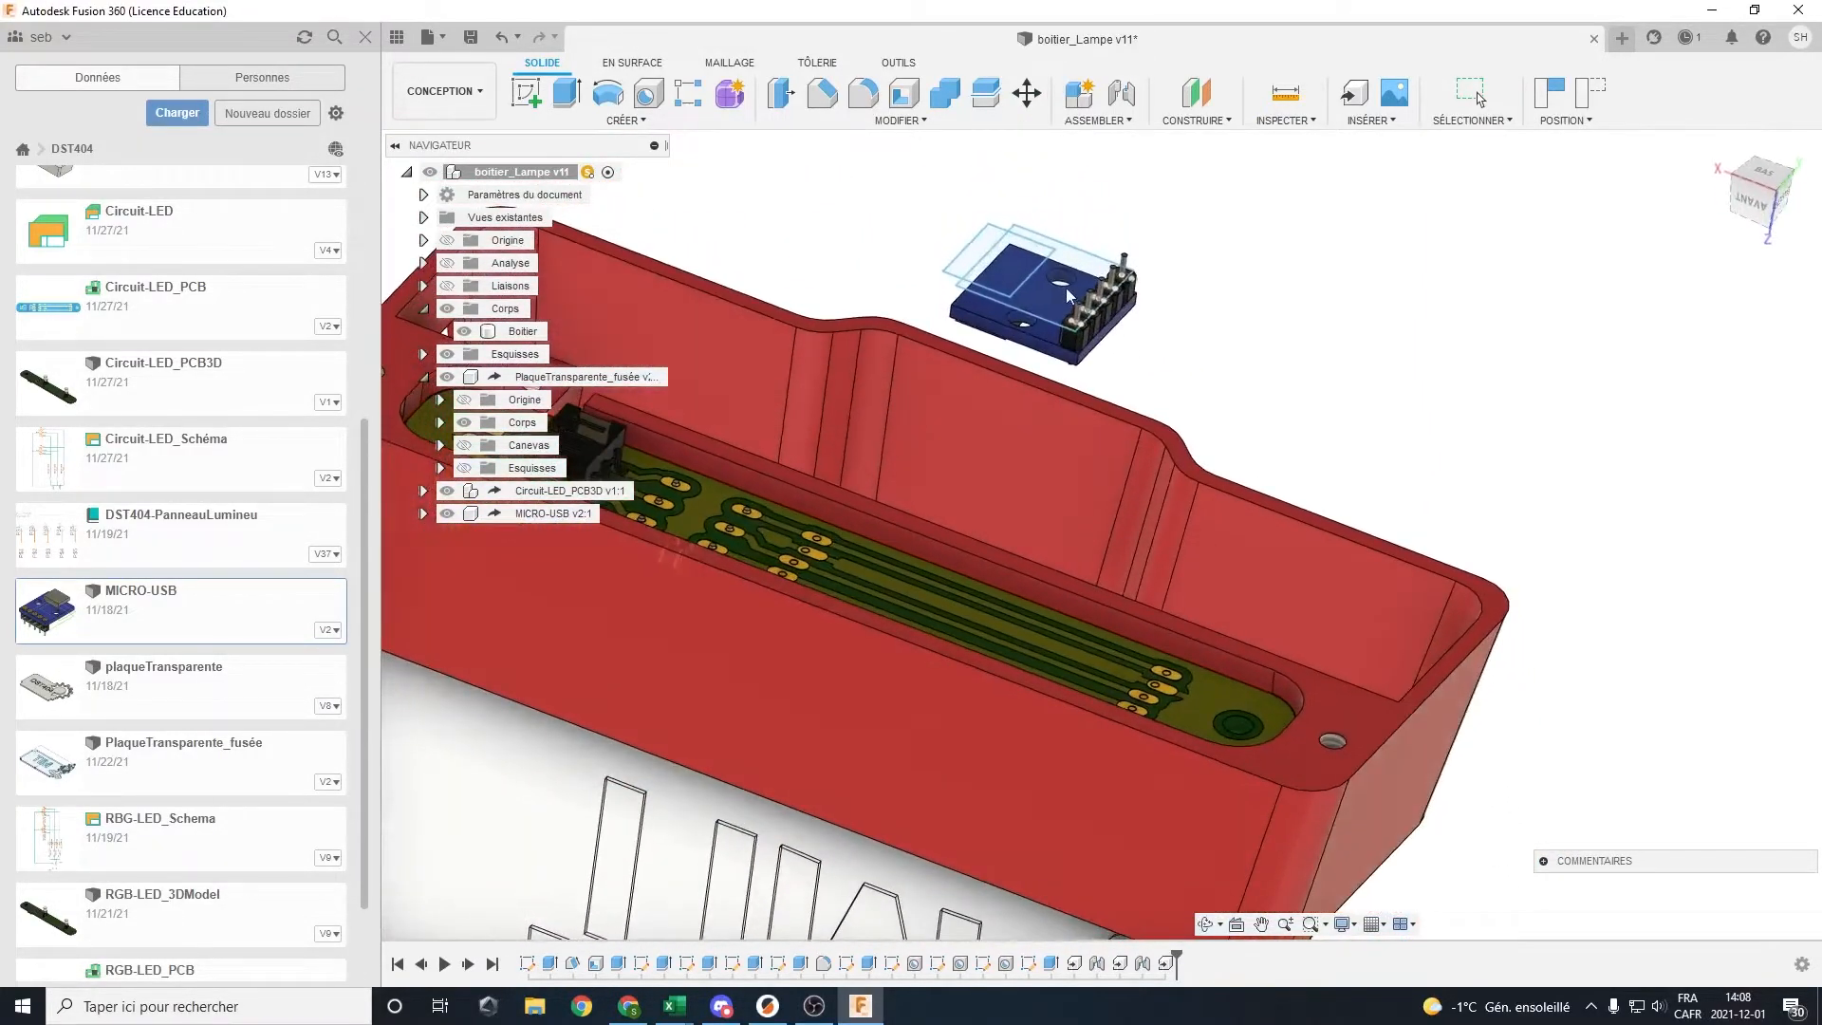
{"action": "left_click", "coordinate": [1029, 99]}
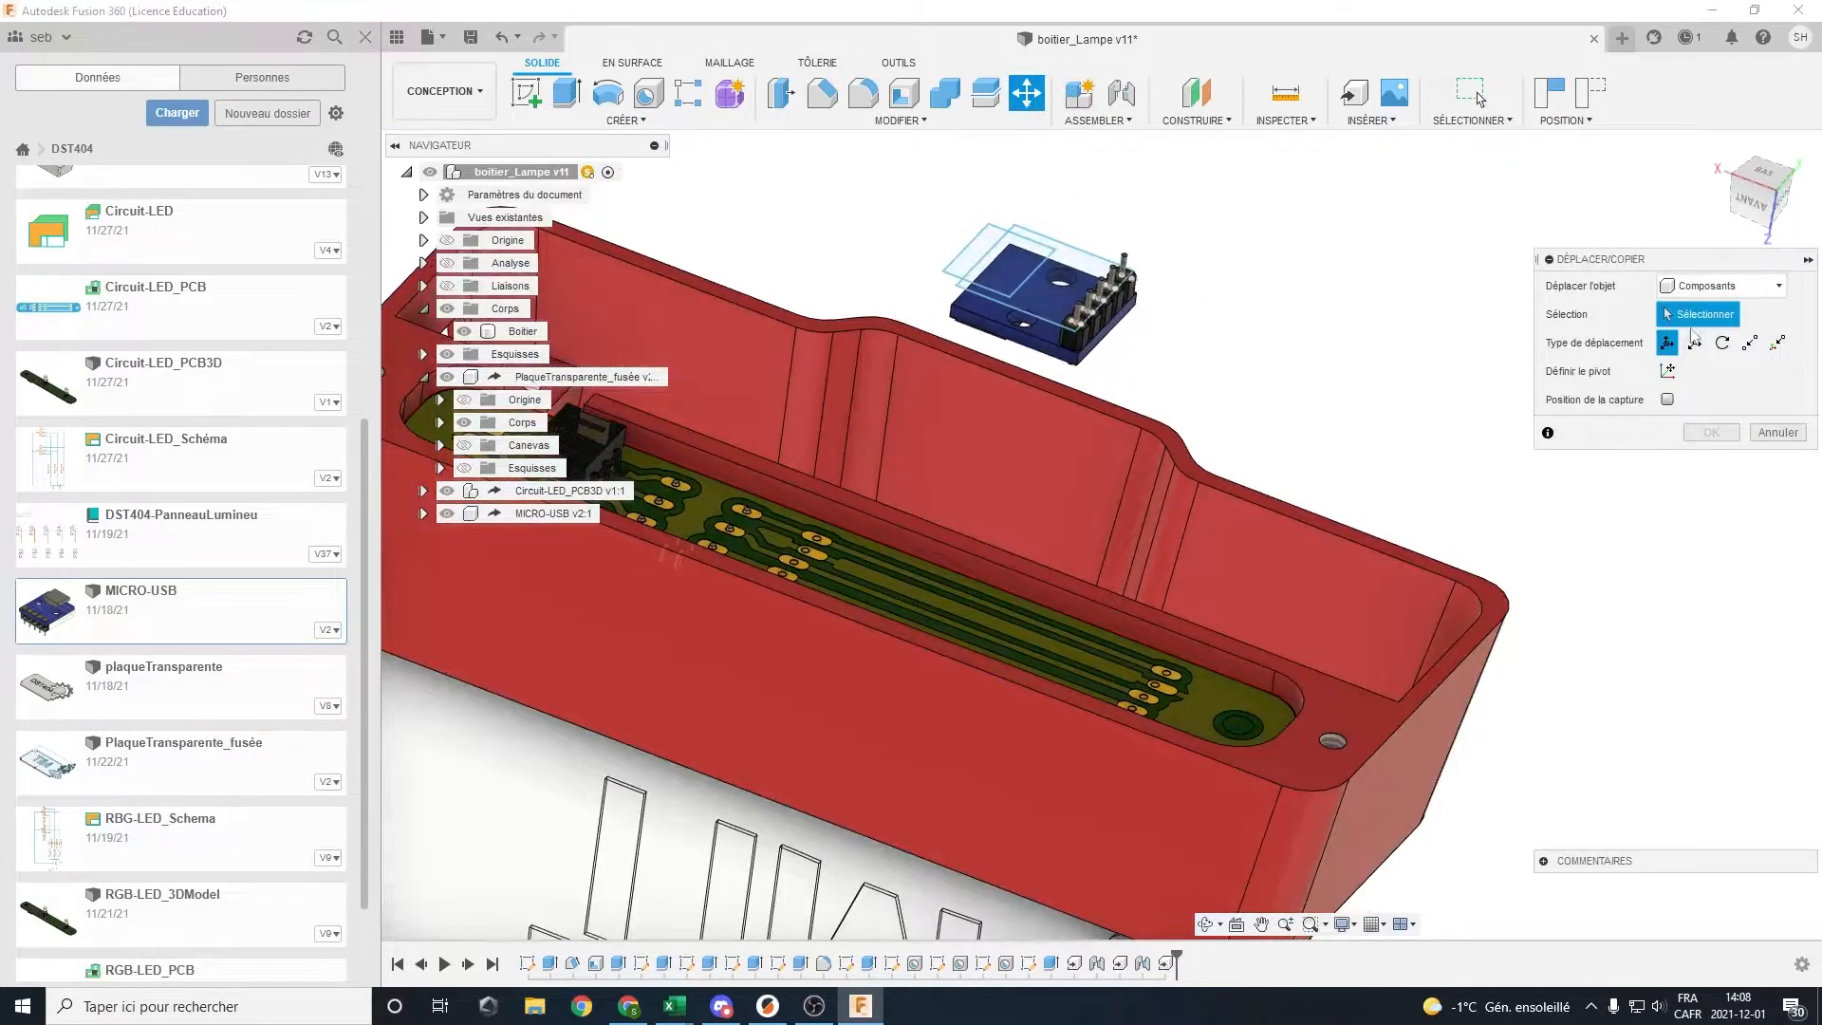
{"action": "left_click", "coordinate": [537, 515]}
{"action": "middle_click_drag", "start_coordinate": [1105, 369], "coordinate": [952, 362], "text": "shift"}
{"action": "left_click_drag", "start_coordinate": [944, 322], "coordinate": [1177, 246]}
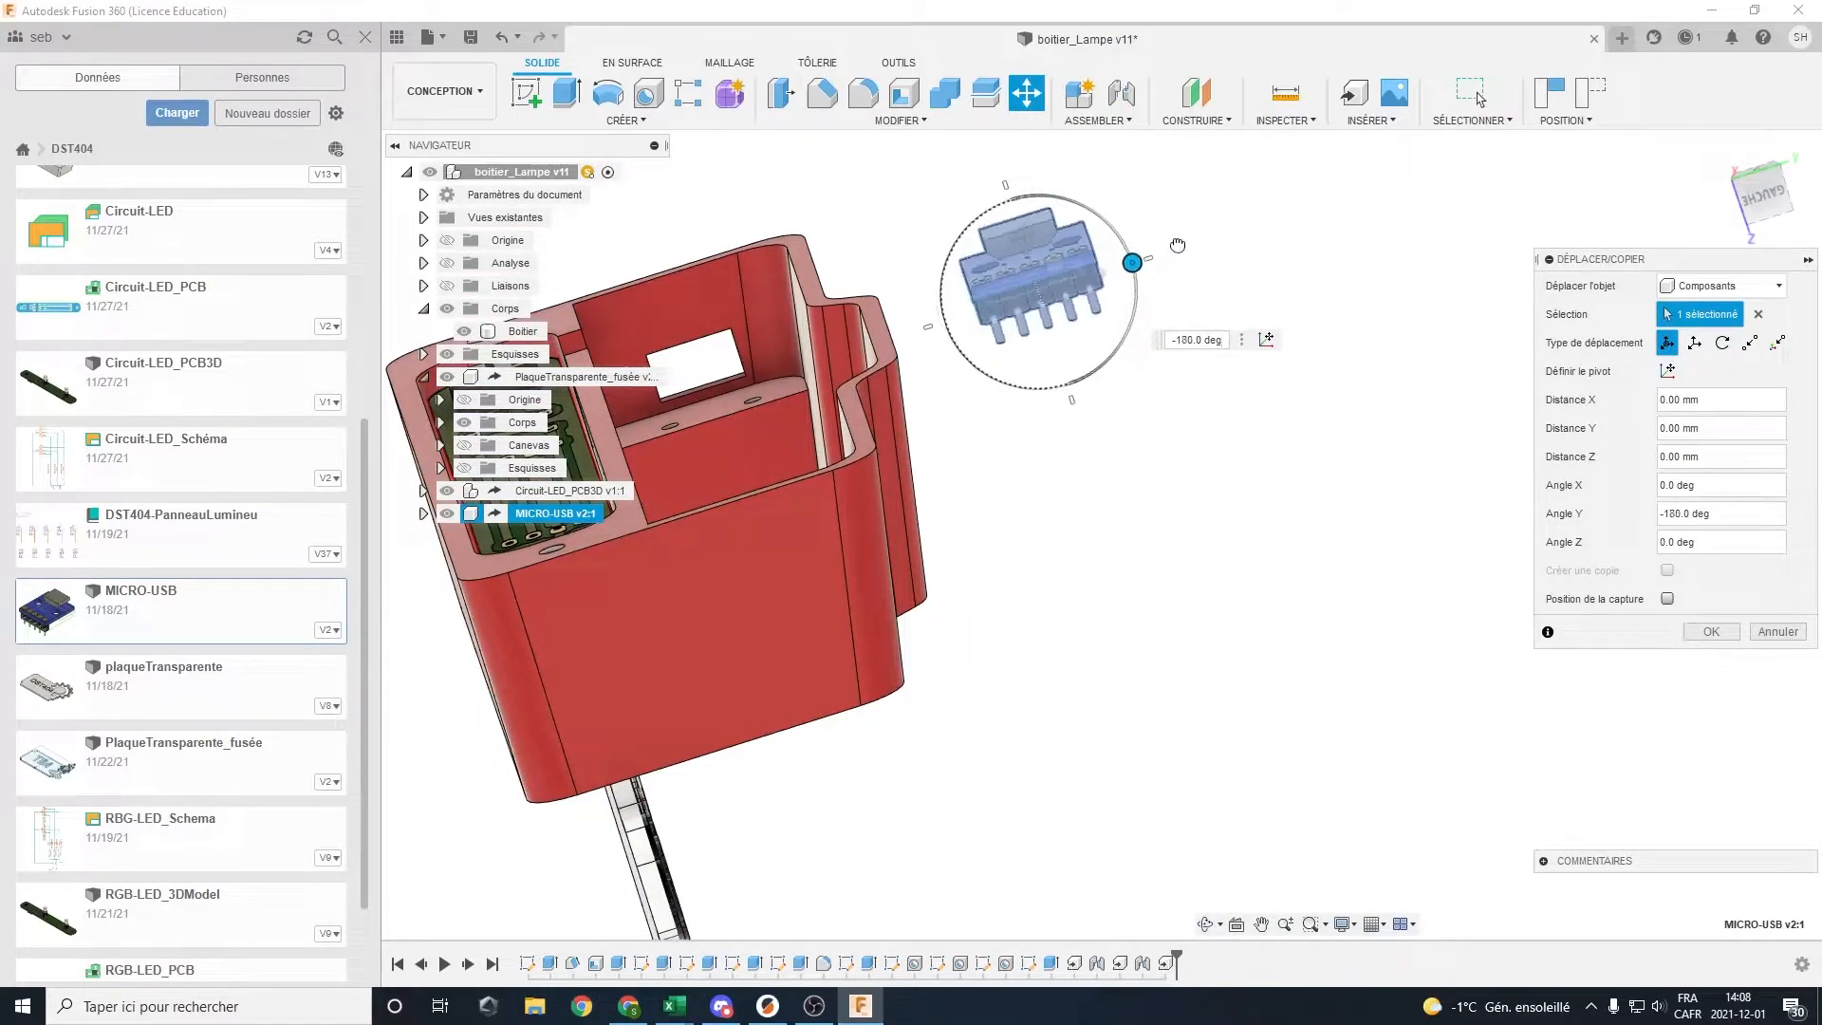
{"action": "left_click", "coordinate": [1711, 631]}
Examine the case's two mounting holes beside the connector opening and the matching holes and socket on the MICRO-USB module
{"action": "middle_click_drag", "start_coordinate": [996, 452], "coordinate": [1123, 520], "text": "shift"}
{"action": "scroll", "coordinate": [770, 544], "scroll_direction": "up", "scroll_amount": 4}
{"action": "scroll", "coordinate": [770, 550], "scroll_direction": "up", "scroll_amount": 2}
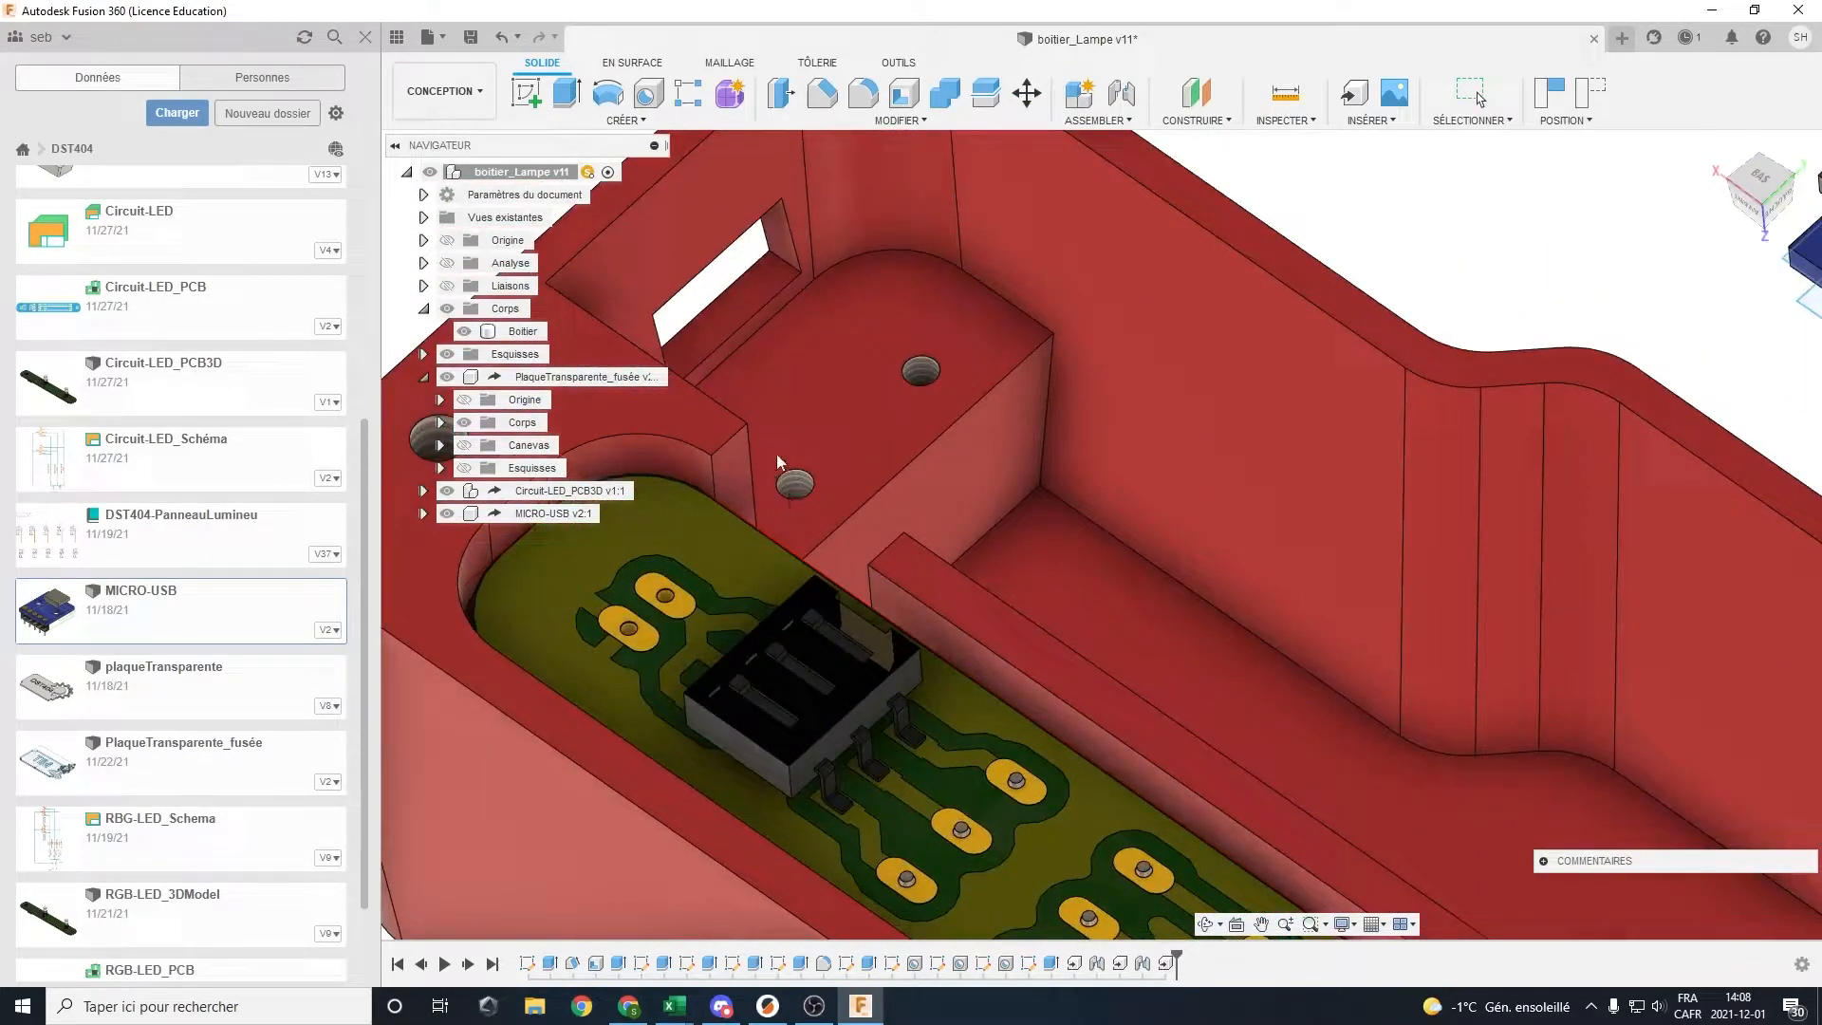
{"action": "scroll", "coordinate": [1532, 488], "scroll_direction": "up", "scroll_amount": 3}
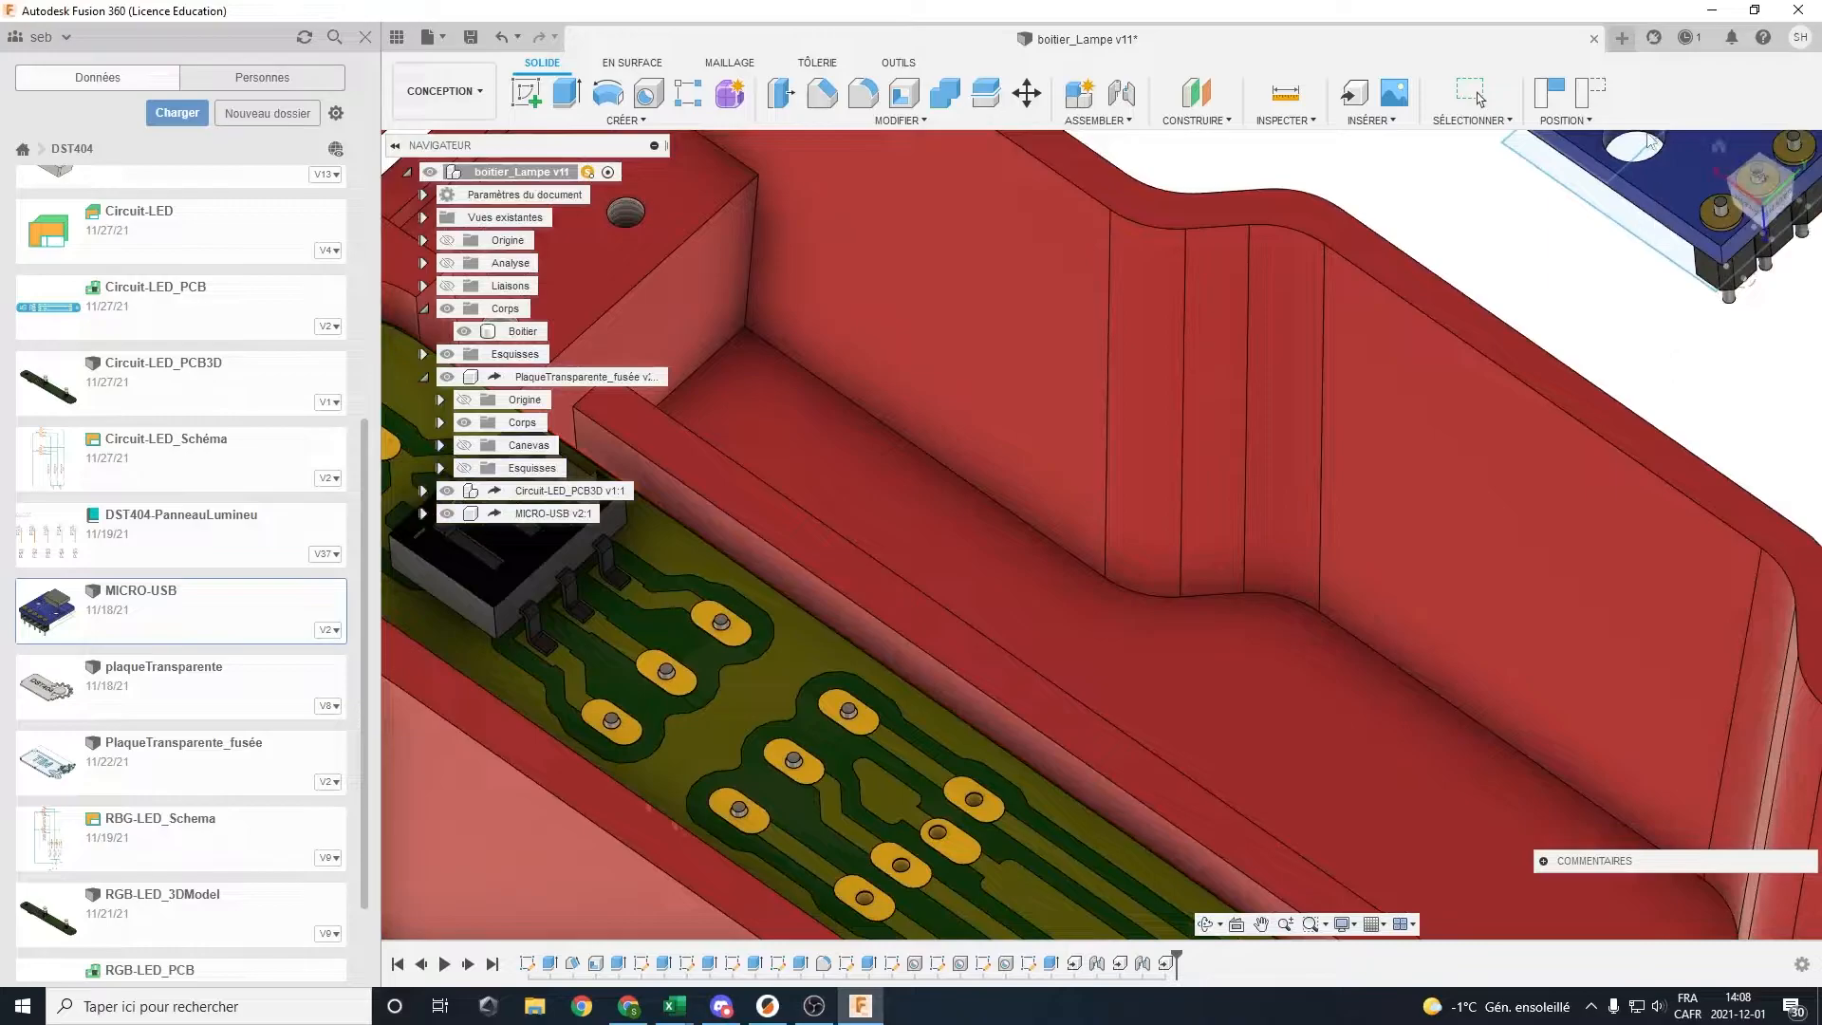
{"action": "scroll", "coordinate": [1512, 347], "scroll_direction": "down", "scroll_amount": 3}
{"action": "middle_click_drag", "start_coordinate": [1502, 327], "coordinate": [1663, 302], "text": "shift"}
{"action": "scroll", "coordinate": [1335, 247], "scroll_direction": "up", "scroll_amount": 2}
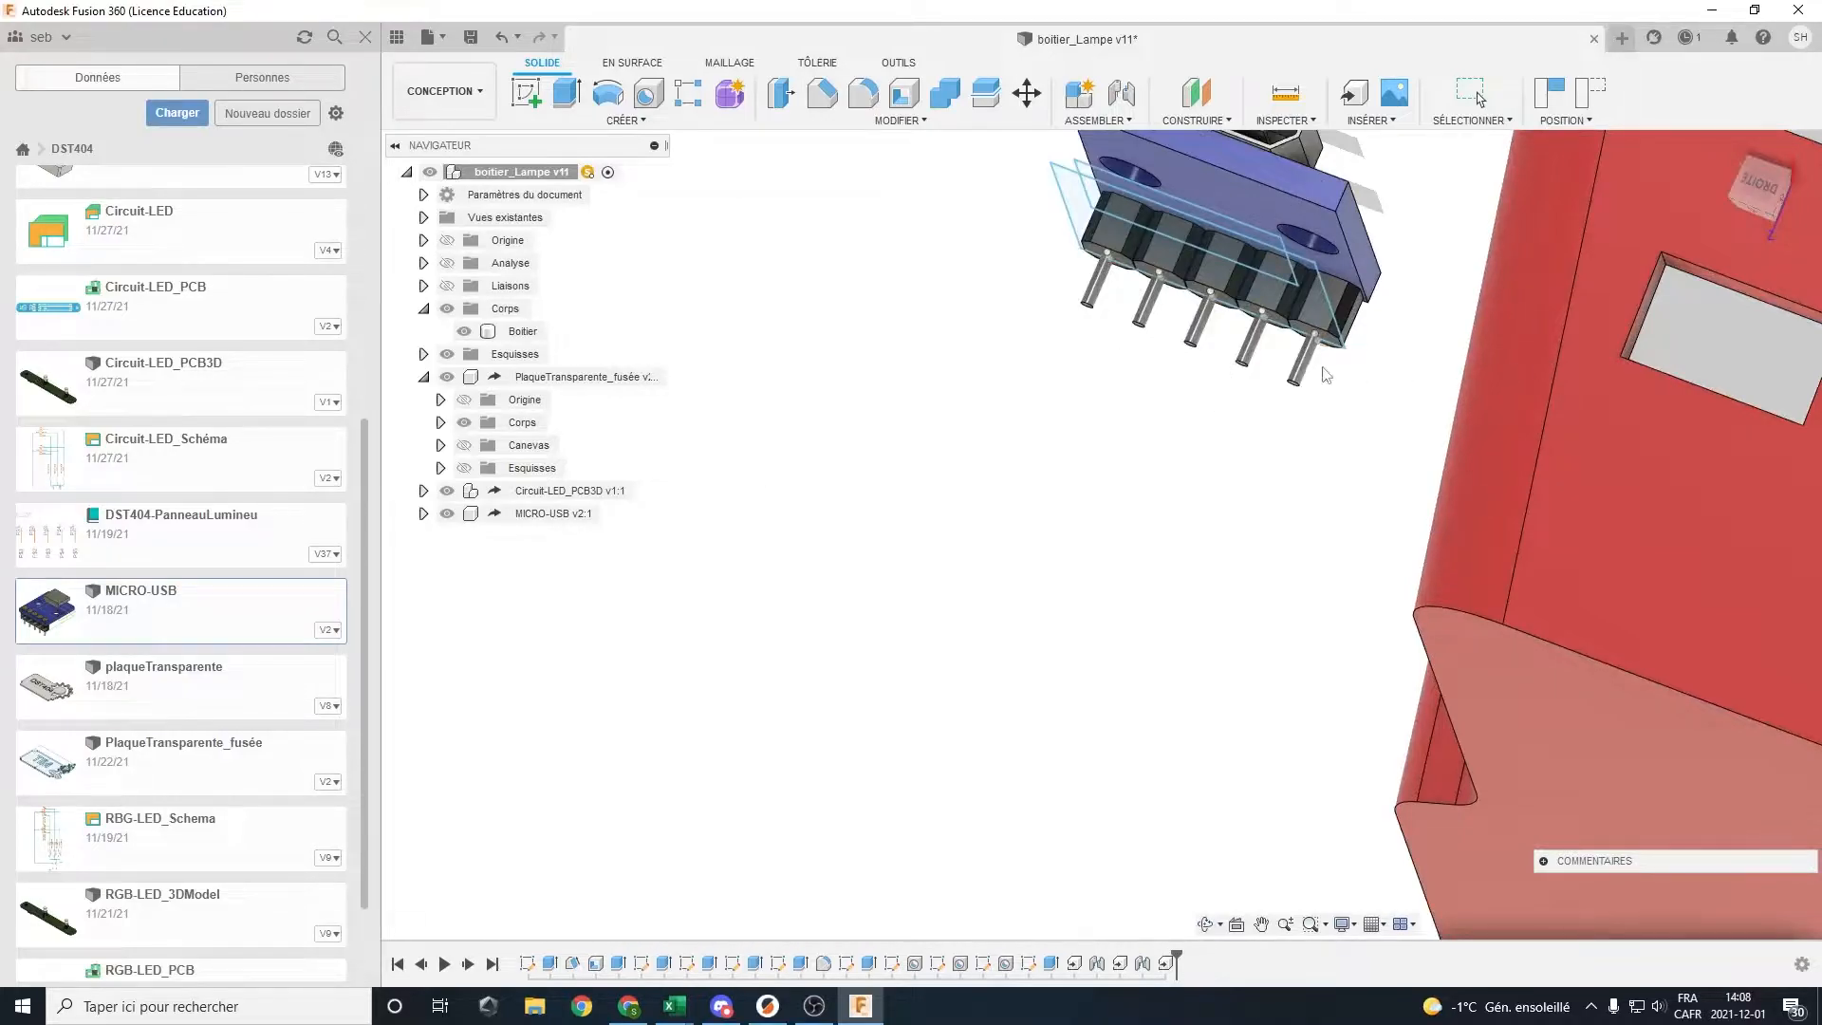
{"action": "middle_click_drag", "start_coordinate": [1326, 376], "coordinate": [1043, 562]}
{"action": "middle_click_drag", "start_coordinate": [1051, 431], "coordinate": [1099, 452], "text": "shift"}
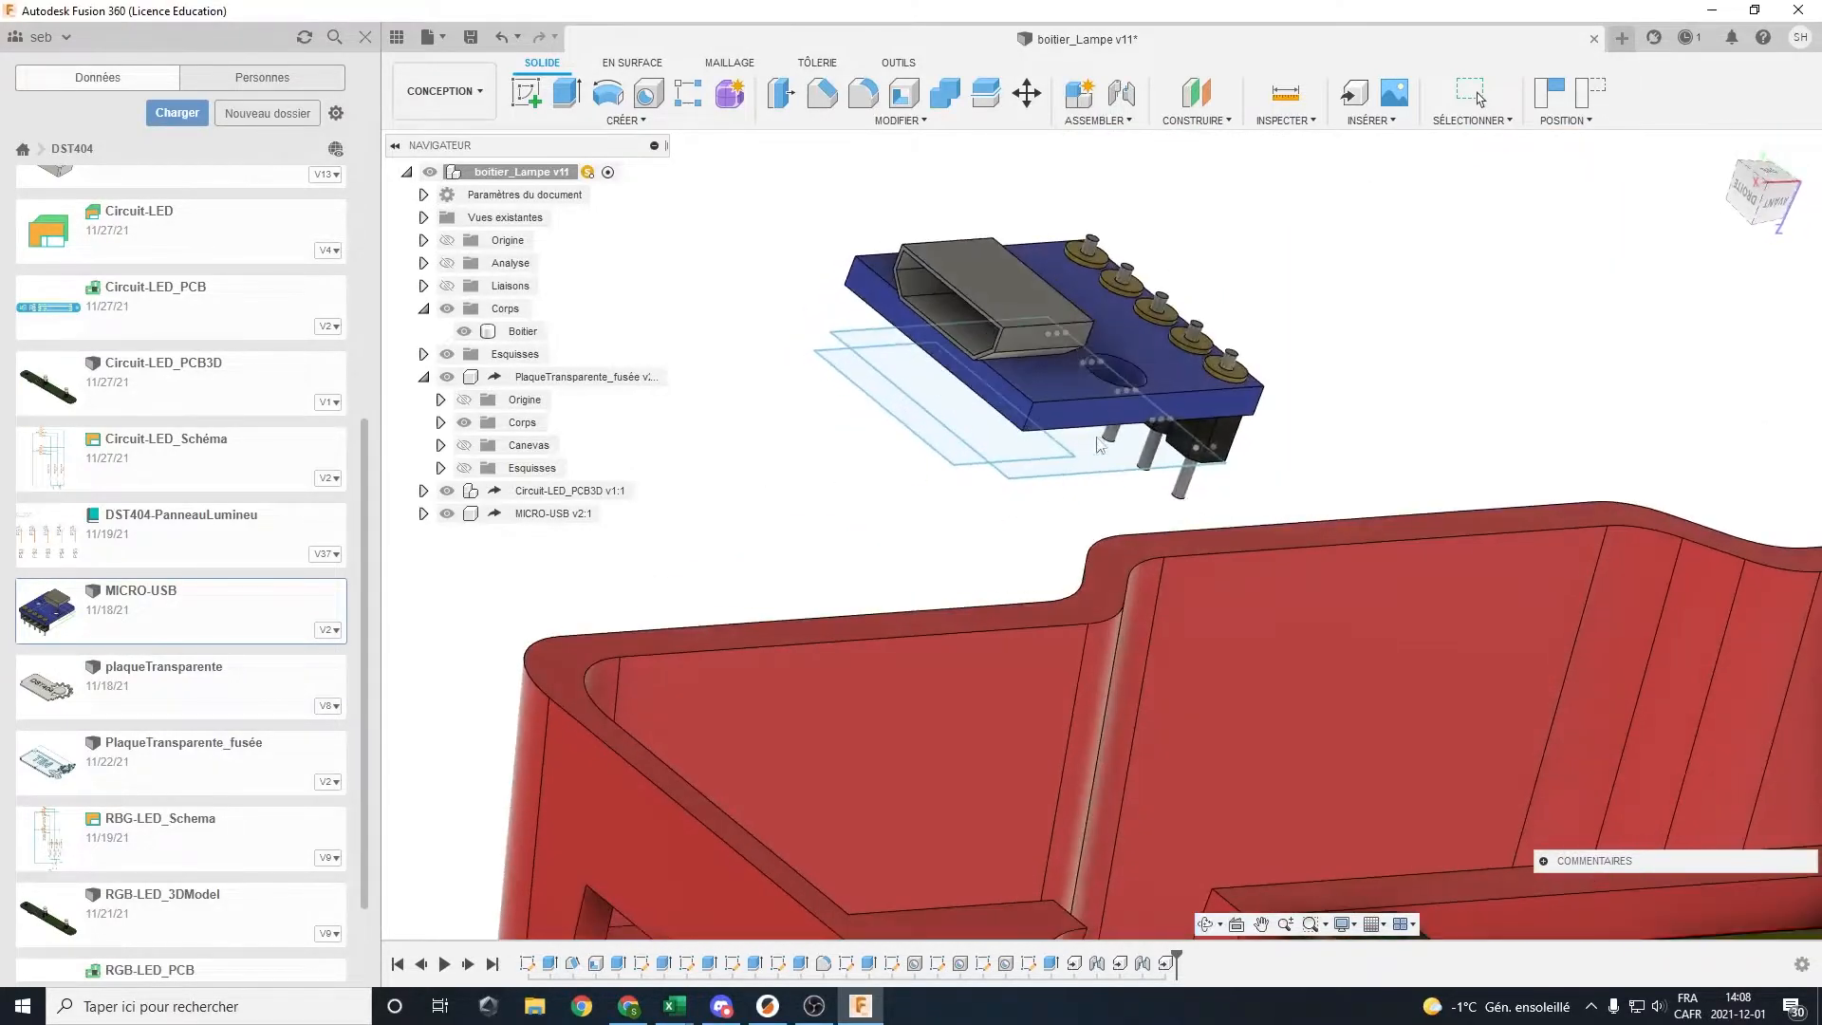
{"action": "scroll", "coordinate": [965, 492], "scroll_direction": "down", "scroll_amount": 3}
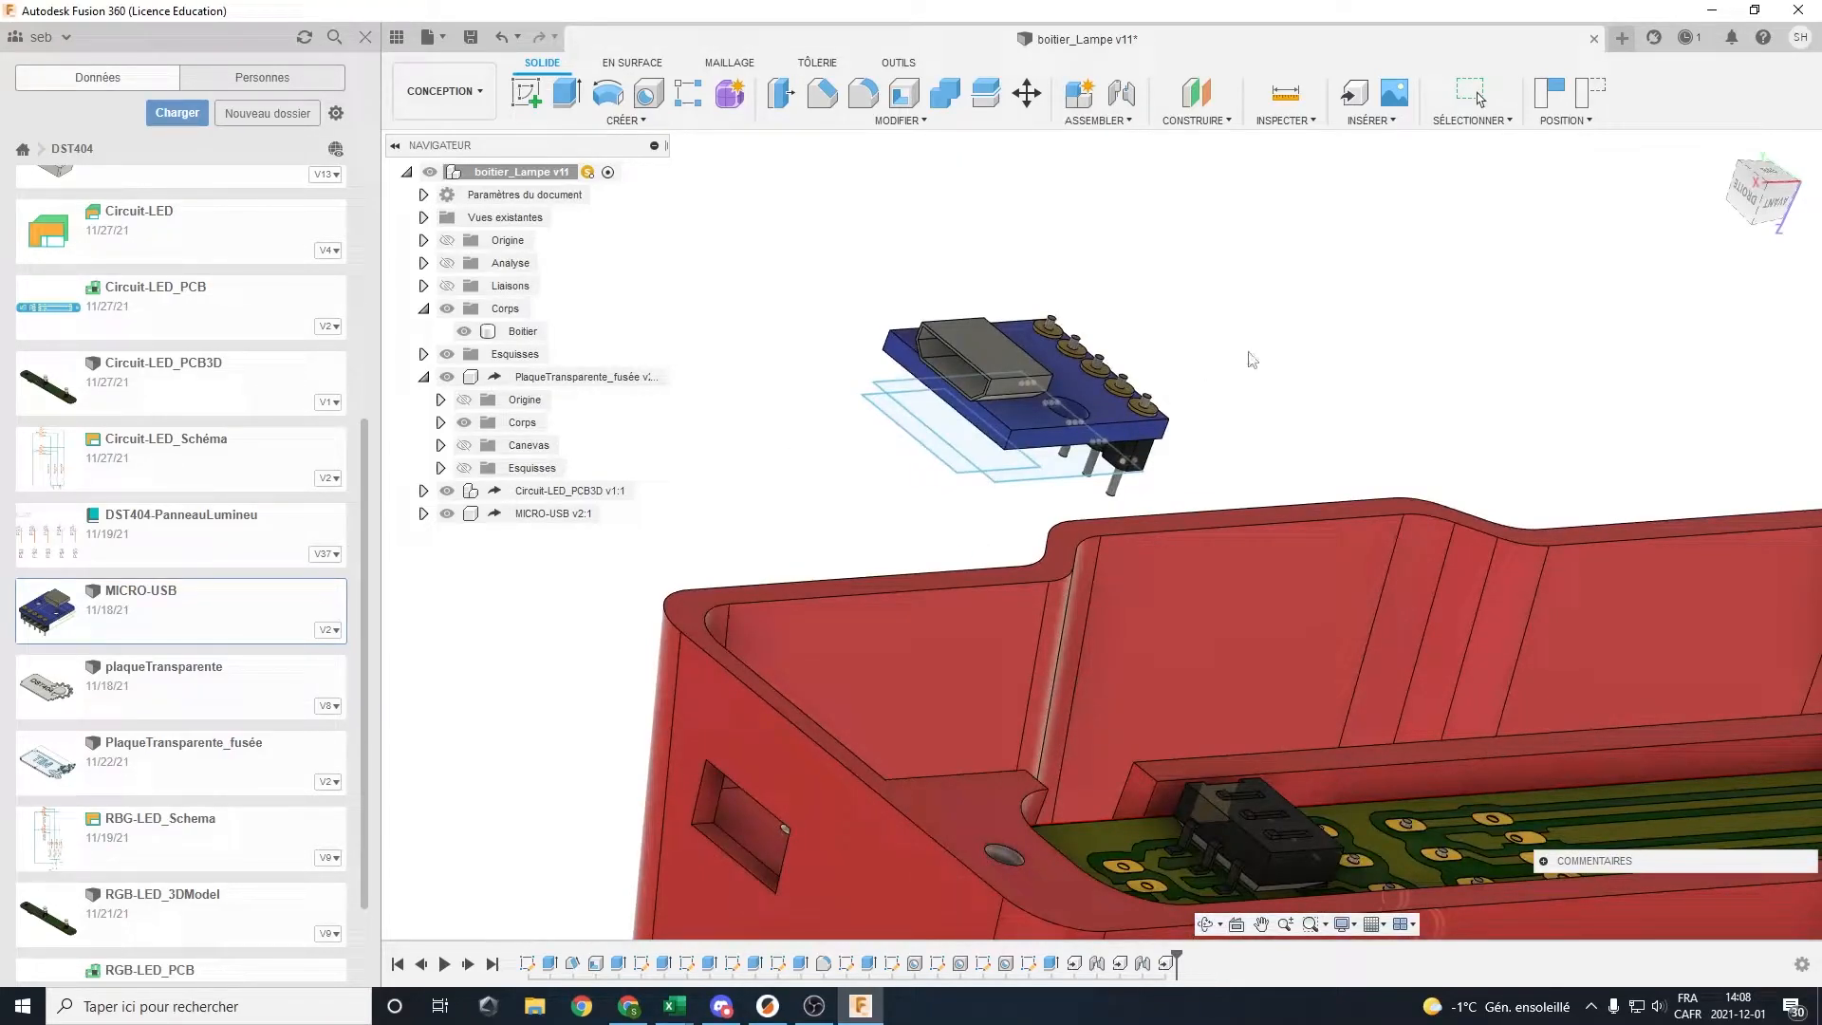
Hide the project file list and rigidly join the MICRO-USB module's mounting hole to the case's ledge hole nearest the circuit board
{"action": "left_click", "coordinate": [366, 43]}
{"action": "scroll", "coordinate": [882, 437], "scroll_direction": "up", "scroll_amount": 3}
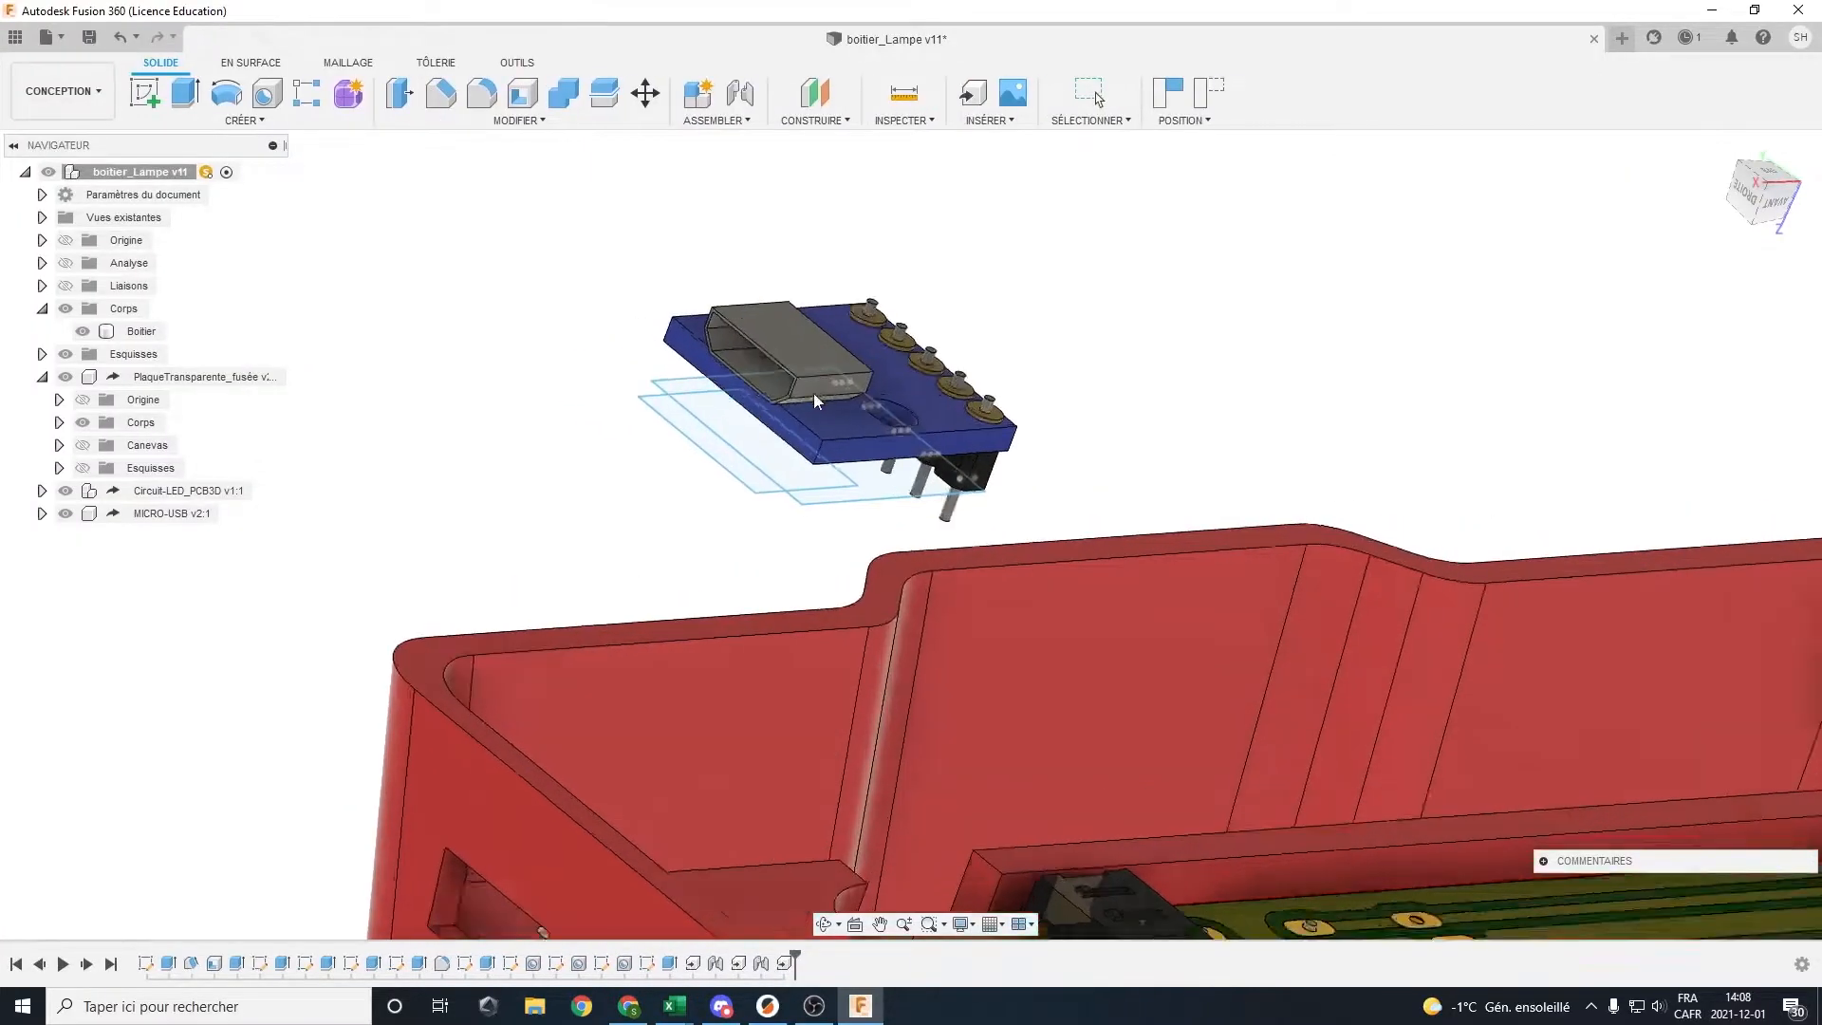
{"action": "left_click", "coordinate": [739, 92]}
{"action": "middle_click_drag", "start_coordinate": [1017, 521], "coordinate": [954, 695], "text": "shift"}
{"action": "left_click", "coordinate": [828, 571]}
{"action": "scroll", "coordinate": [1058, 621], "scroll_direction": "up", "scroll_amount": 6}
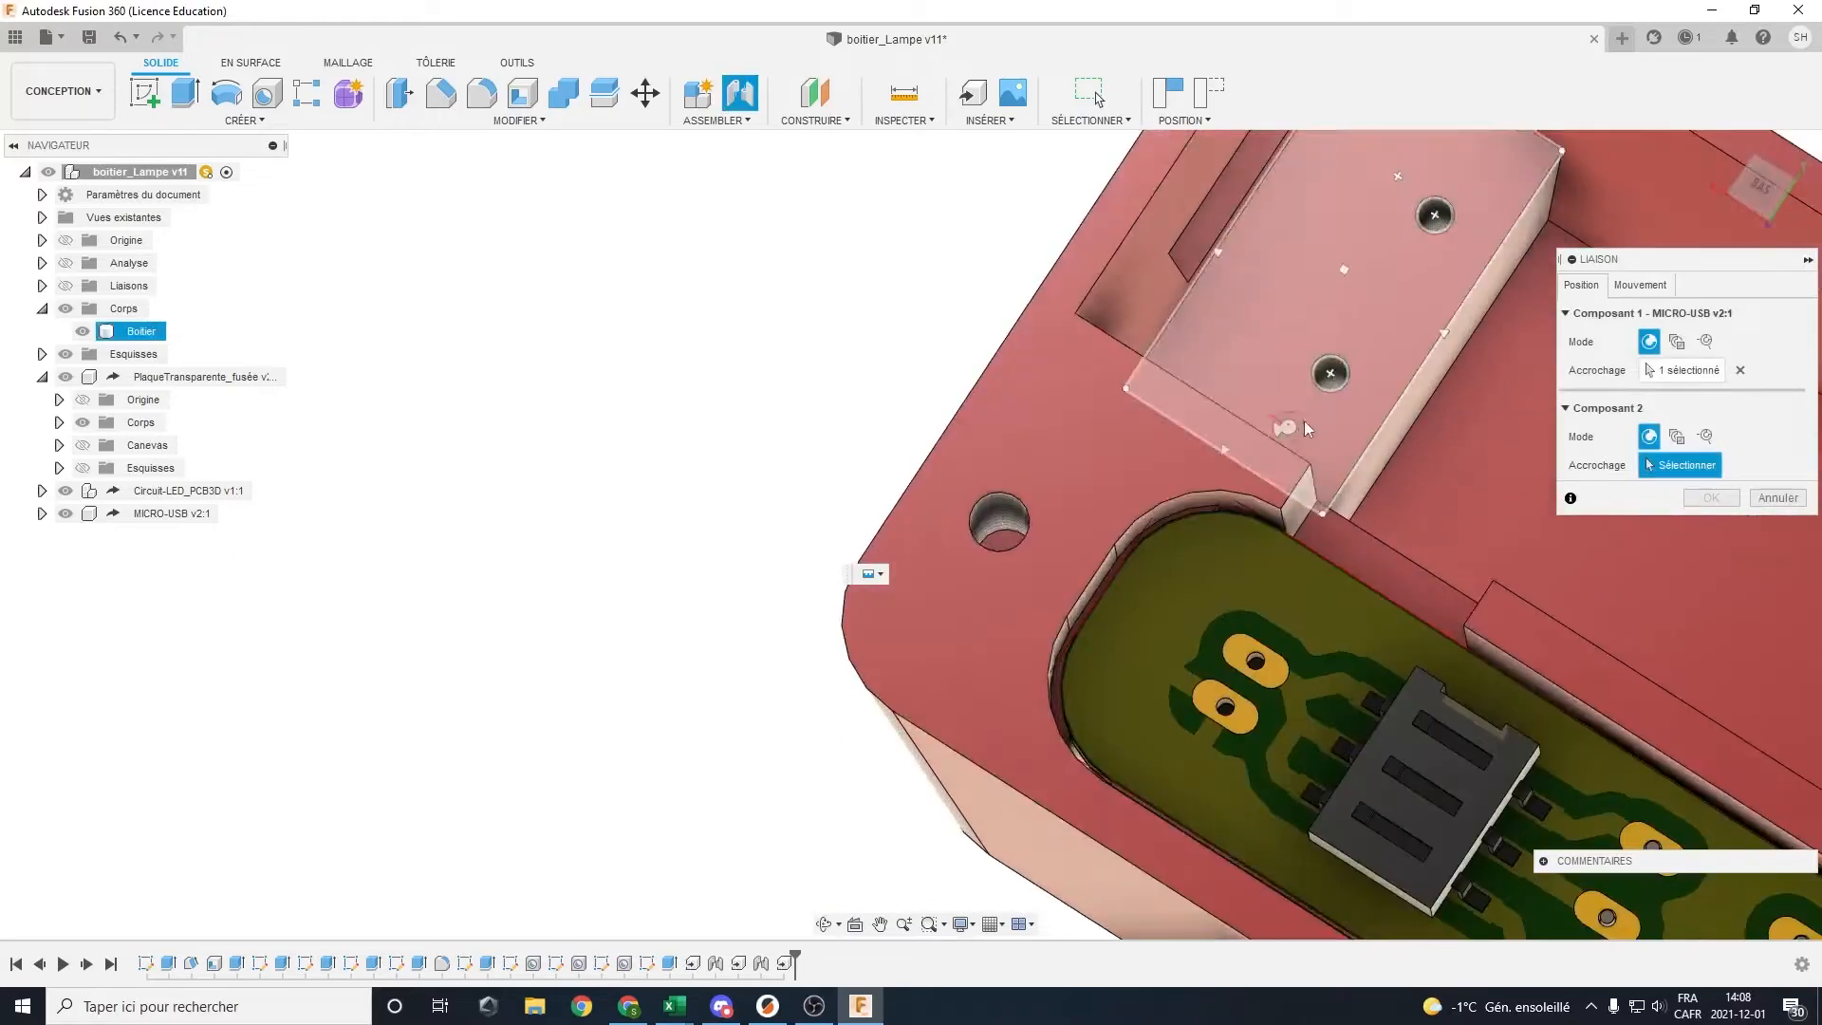
{"action": "left_click", "coordinate": [1329, 375]}
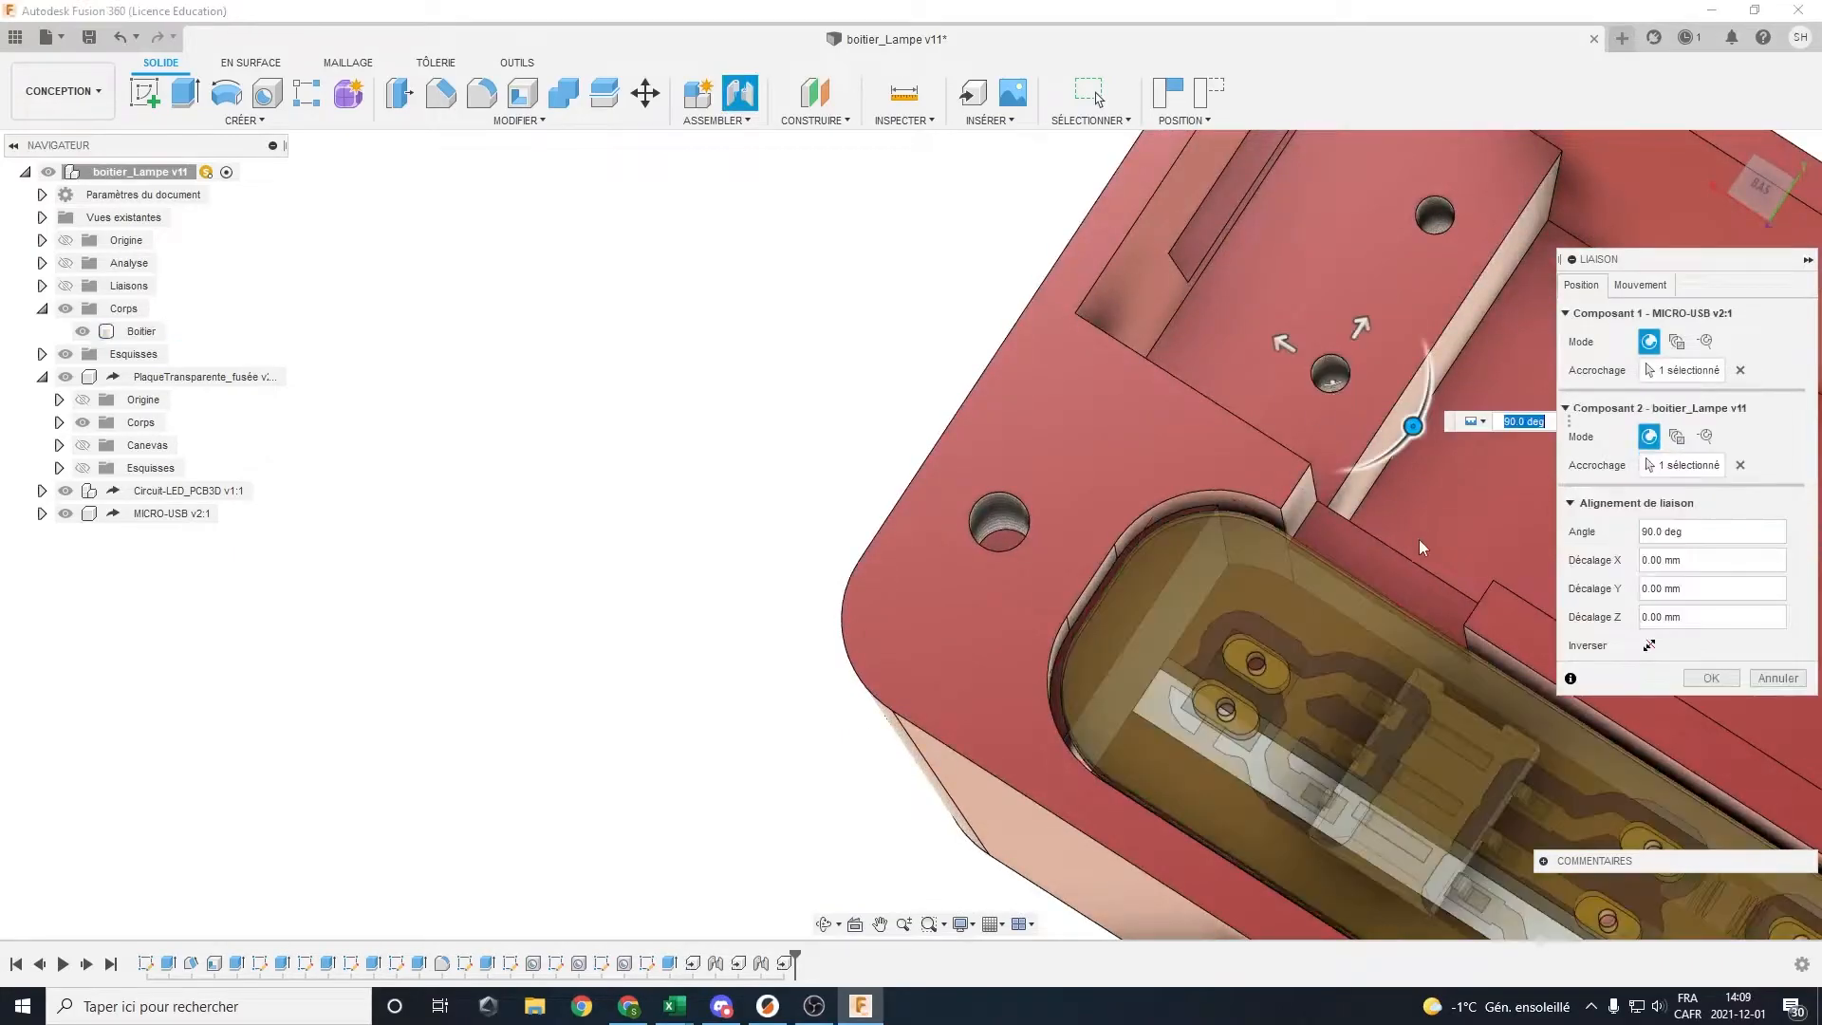
{"action": "scroll", "coordinate": [1420, 548], "scroll_direction": "down", "scroll_amount": 5}
{"action": "middle_click_drag", "start_coordinate": [1421, 548], "coordinate": [1442, 511], "text": "shift"}
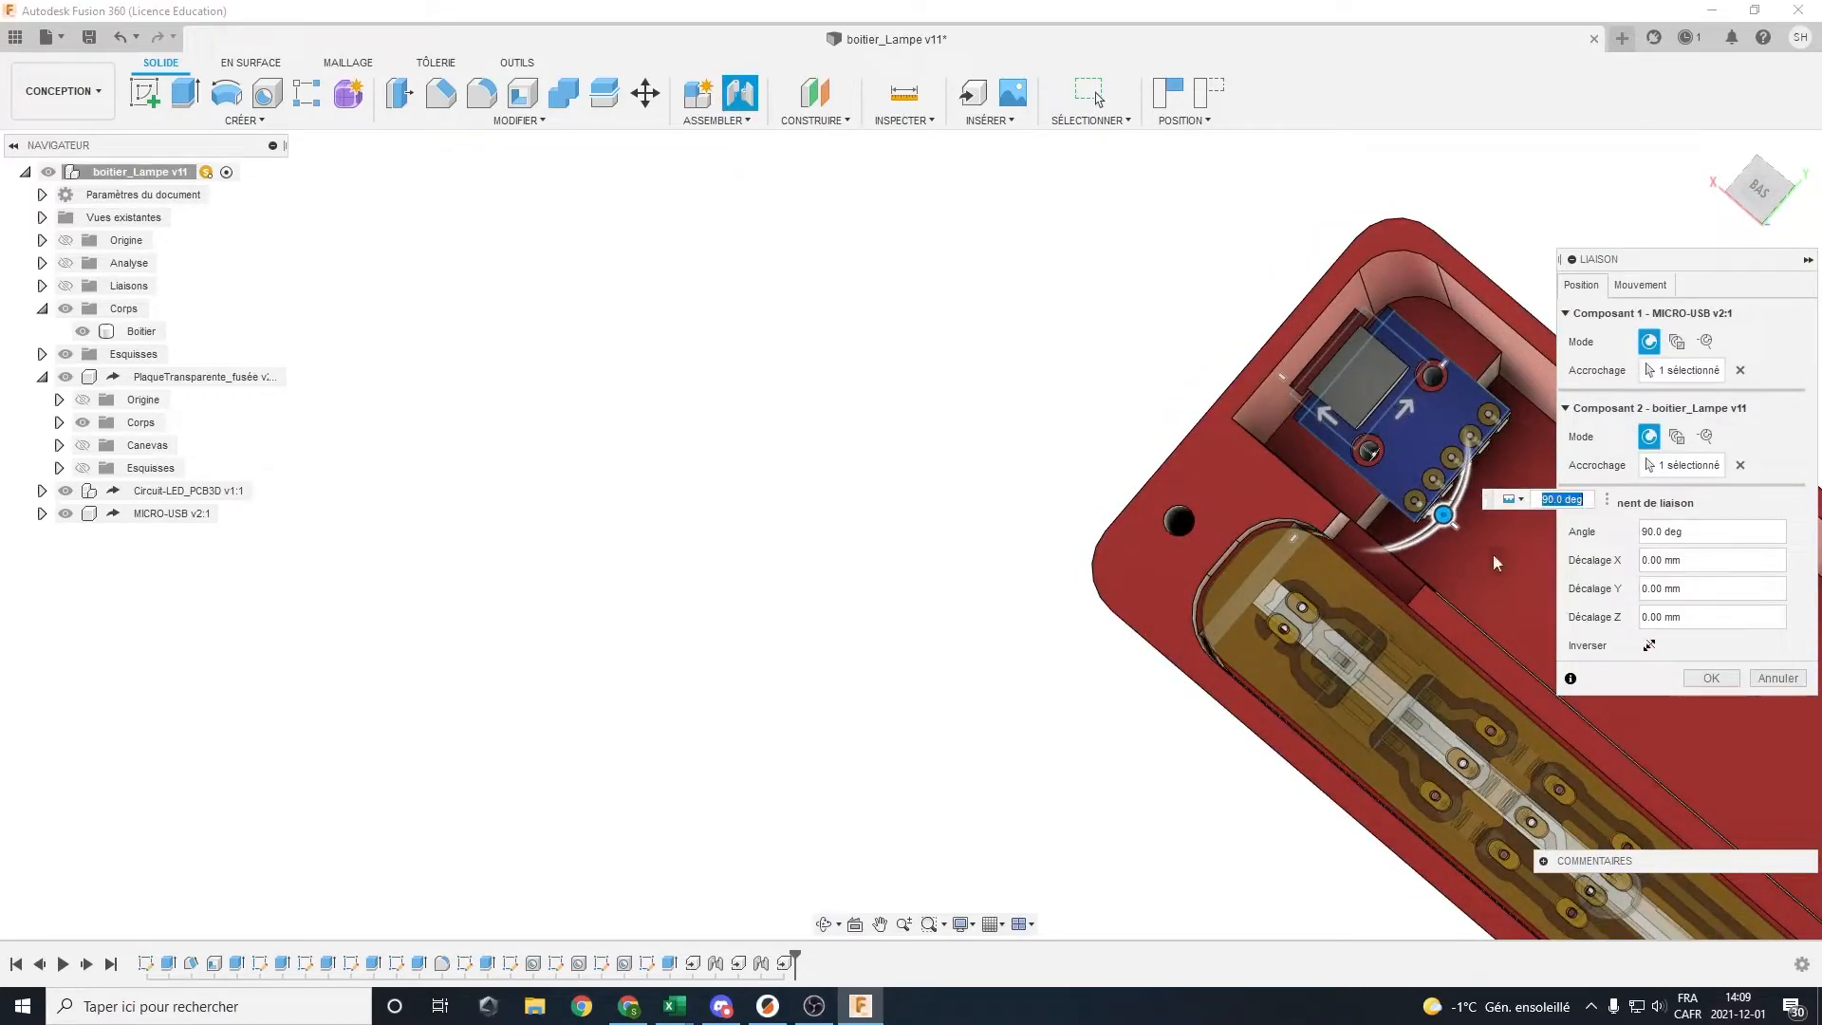
{"action": "left_click", "coordinate": [1633, 284]}
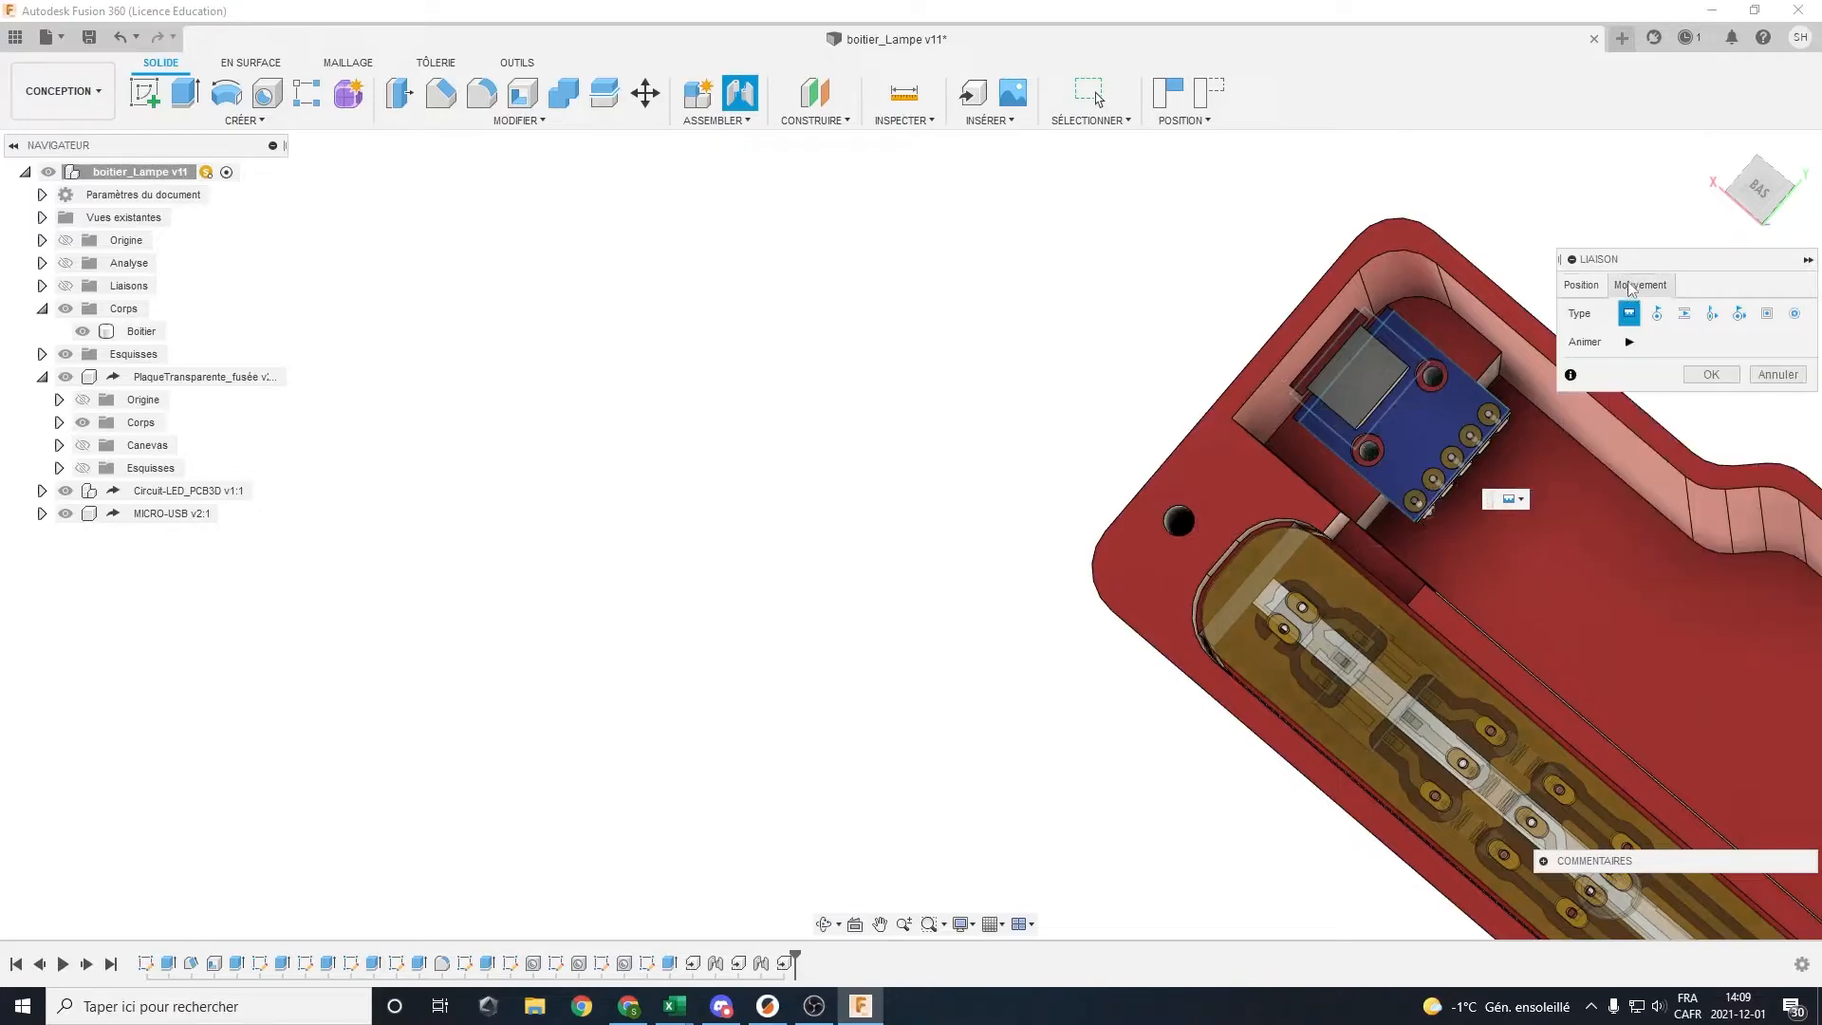
{"action": "left_click", "coordinate": [1581, 285]}
{"action": "left_click", "coordinate": [1712, 676]}
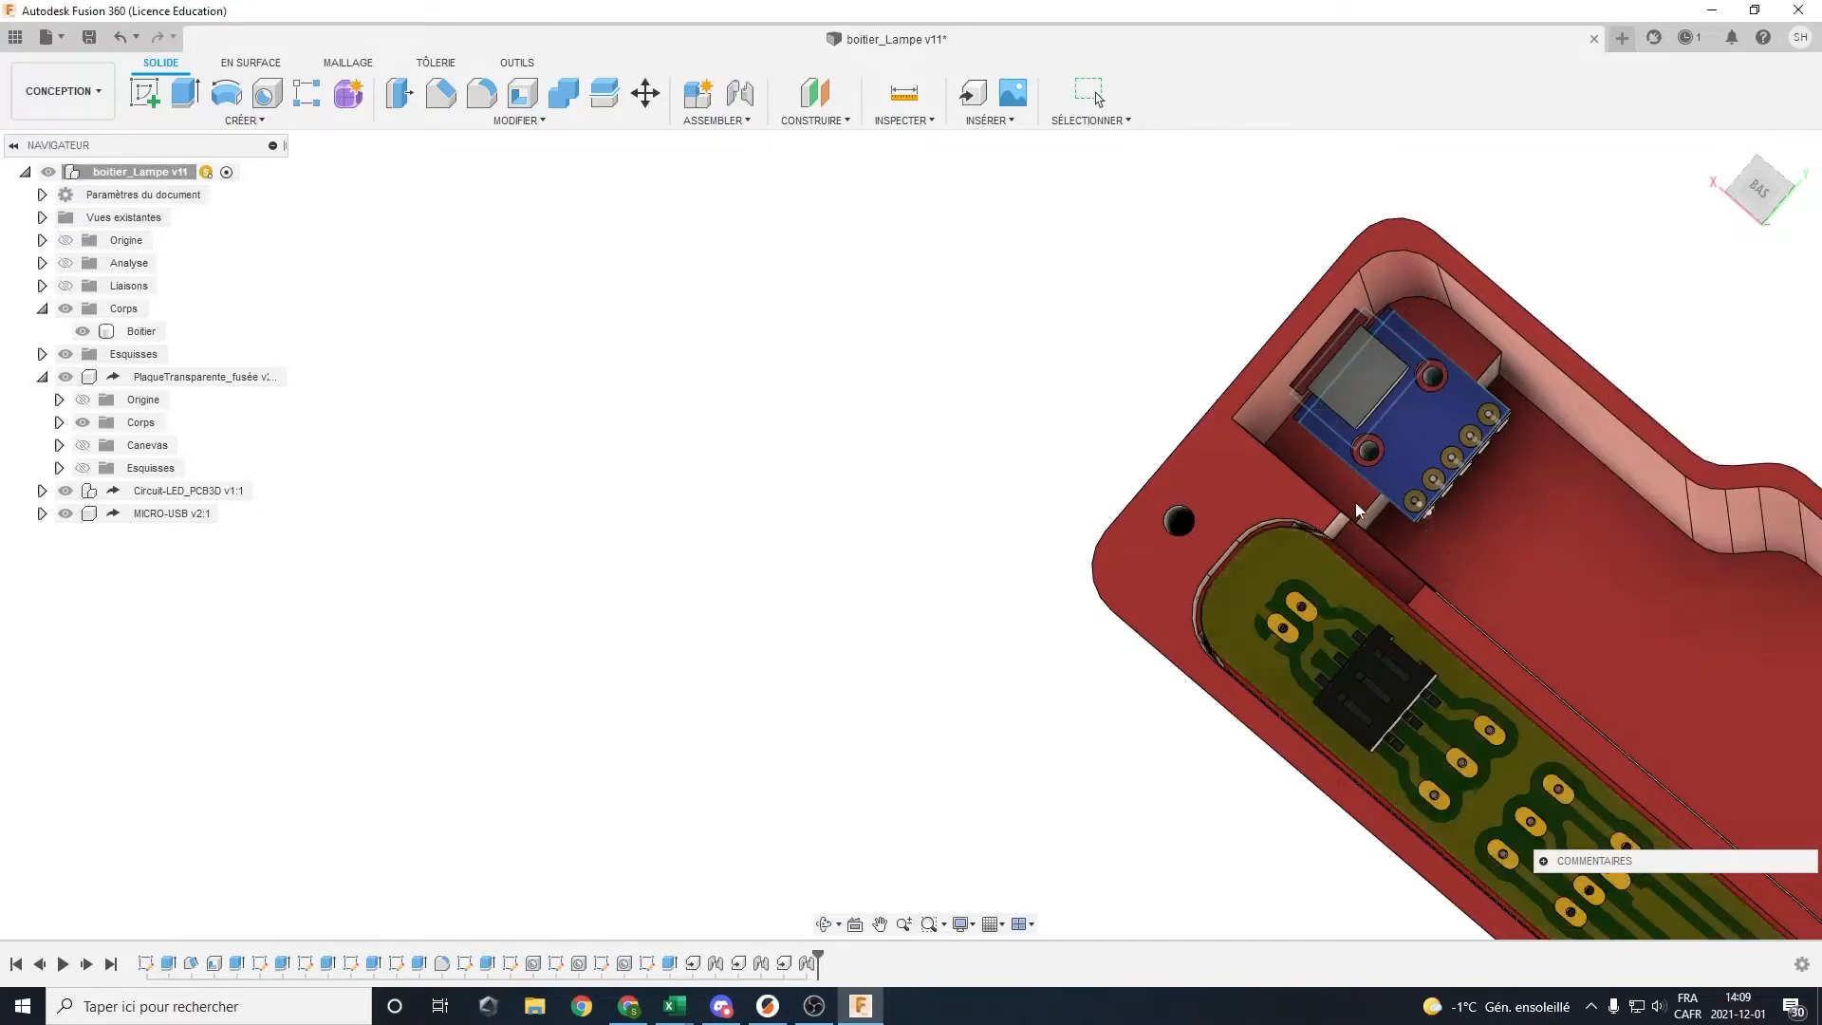
Hide the sketches of the MICRO-USB component
{"action": "middle_click_drag", "start_coordinate": [1332, 581], "coordinate": [1209, 484], "text": "shift"}
{"action": "scroll", "coordinate": [1580, 447], "scroll_direction": "up", "scroll_amount": 8}
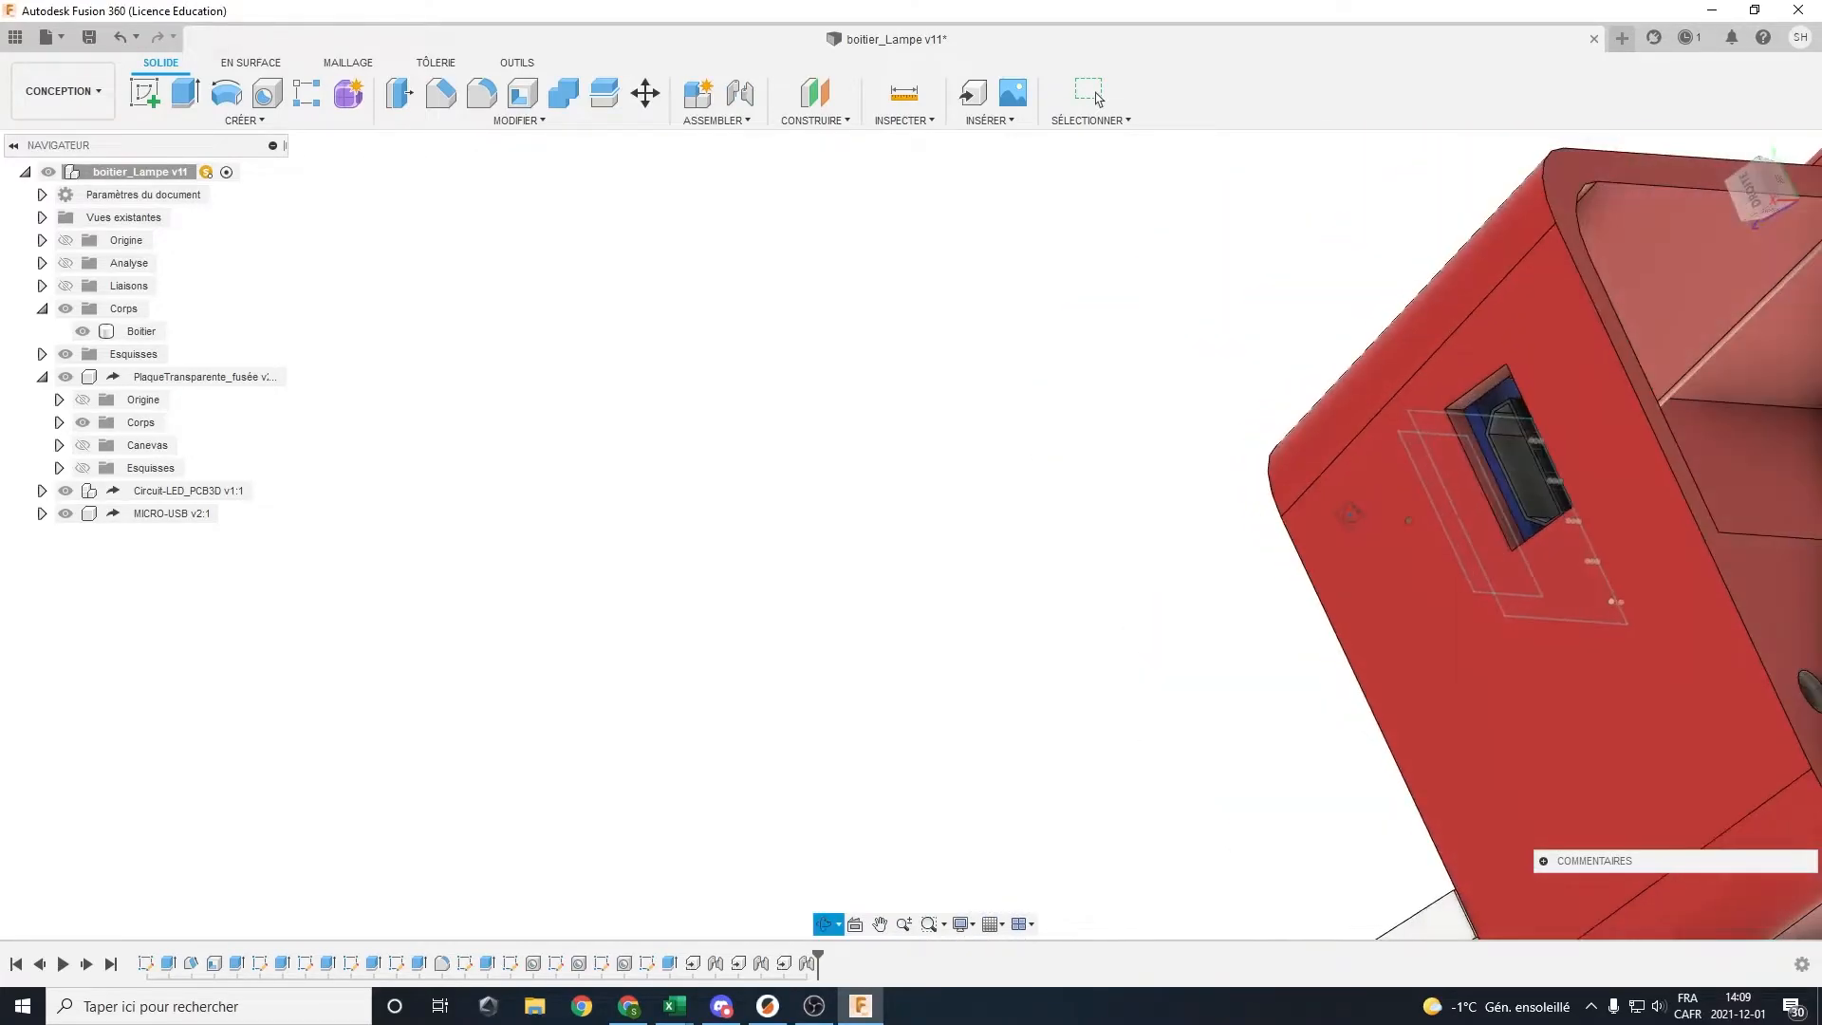
{"action": "left_click", "coordinate": [42, 513]}
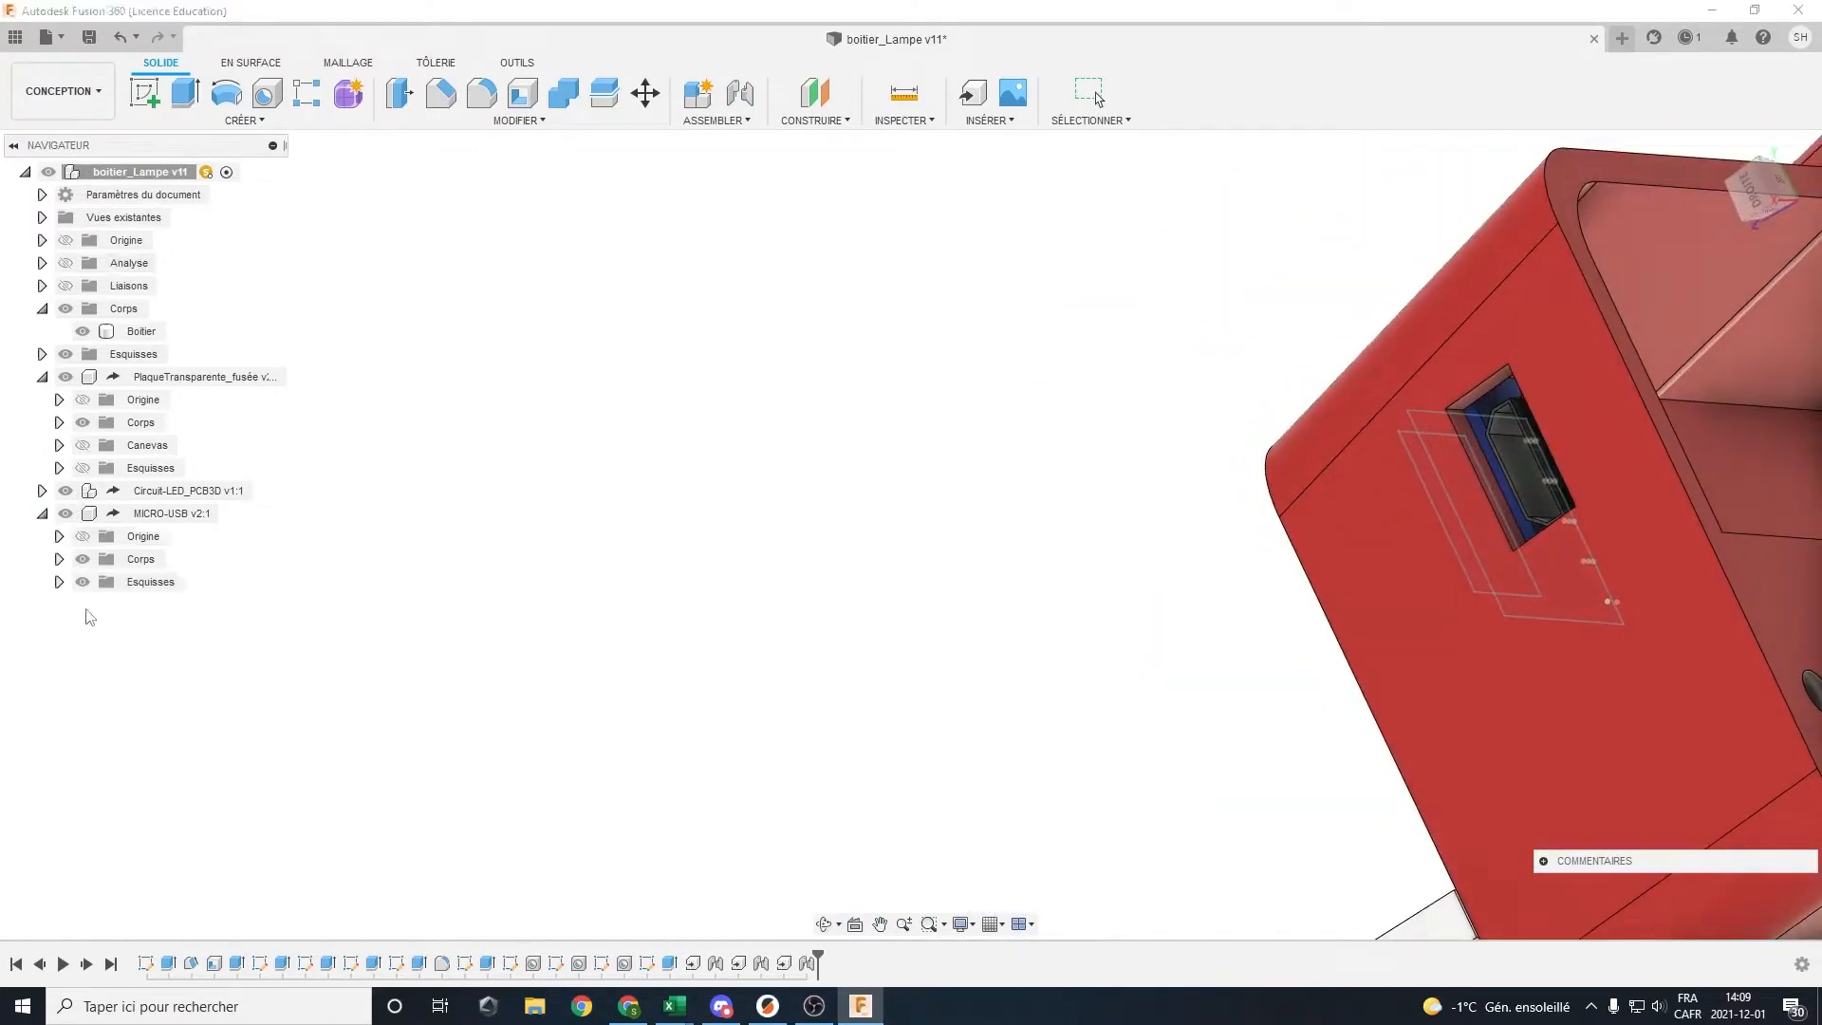
{"action": "left_click", "coordinate": [82, 582]}
Examine the assembled lamp from below, behind, above and the side, including the circuit board, USB opening and transparent plate
{"action": "scroll", "coordinate": [1439, 569], "scroll_direction": "down", "scroll_amount": 8}
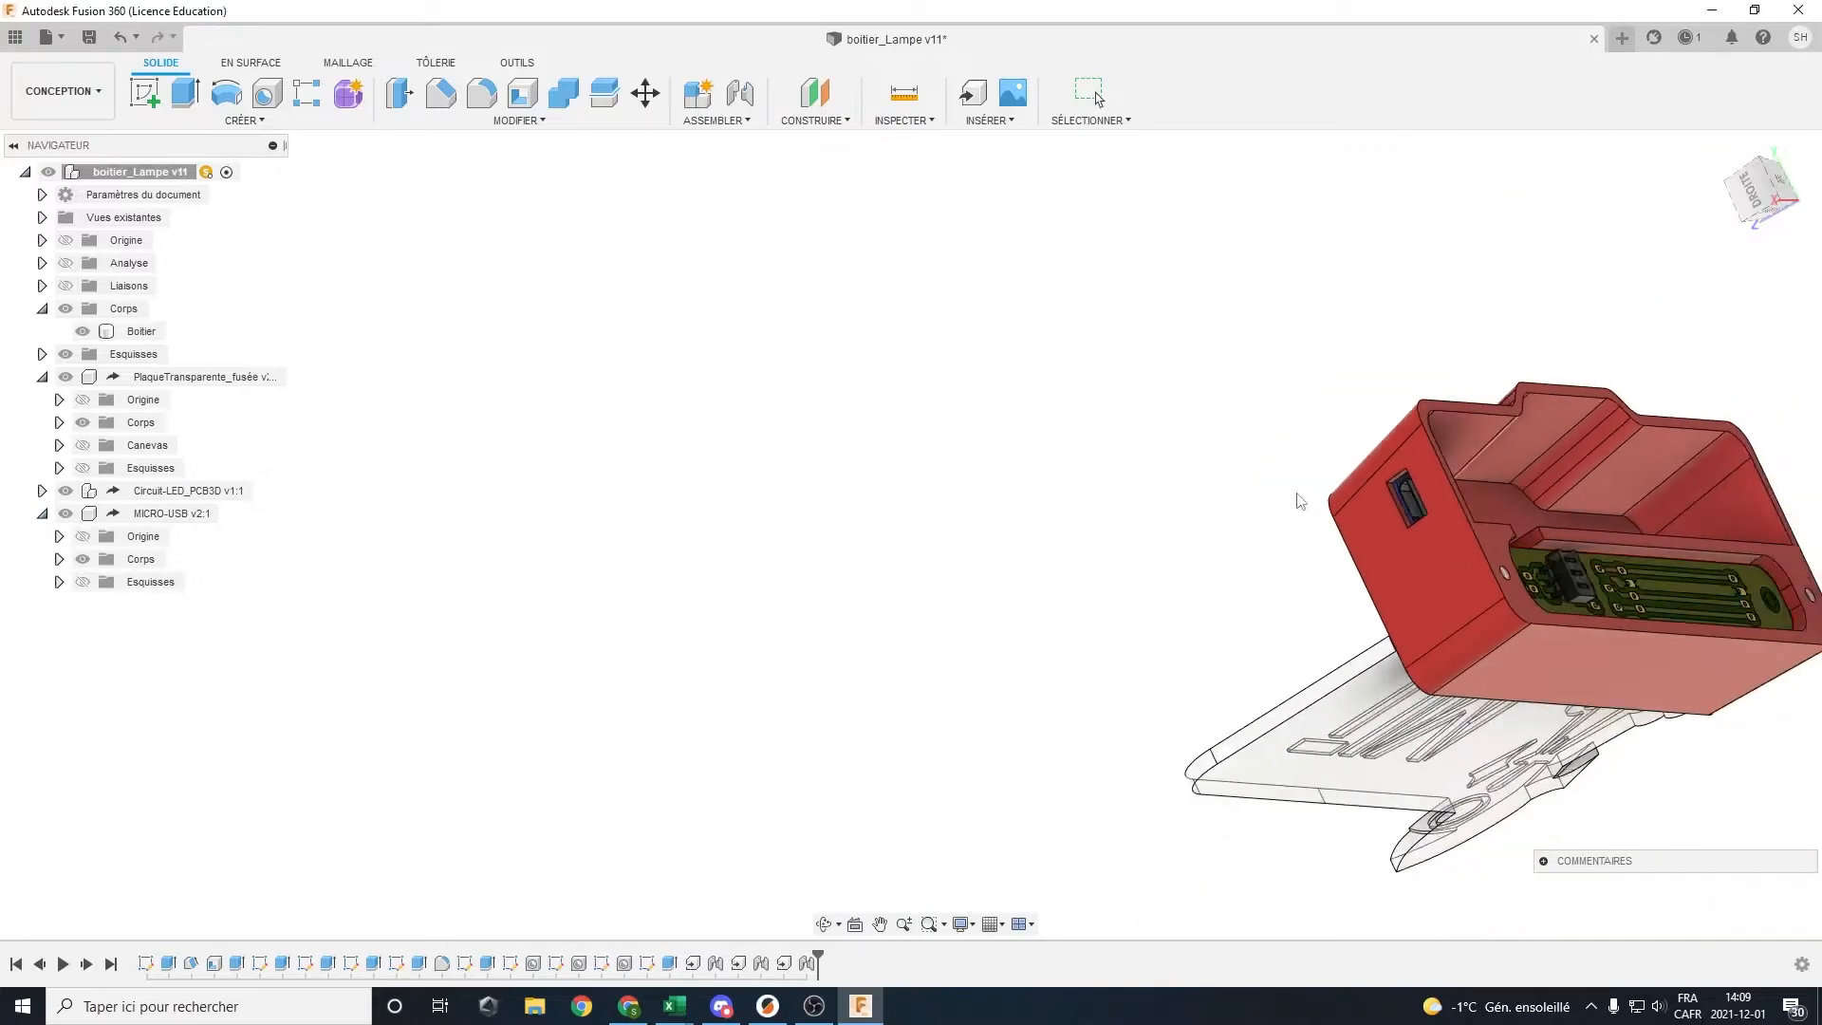
{"action": "middle_click_drag", "start_coordinate": [1276, 570], "coordinate": [1177, 617], "text": "shift"}
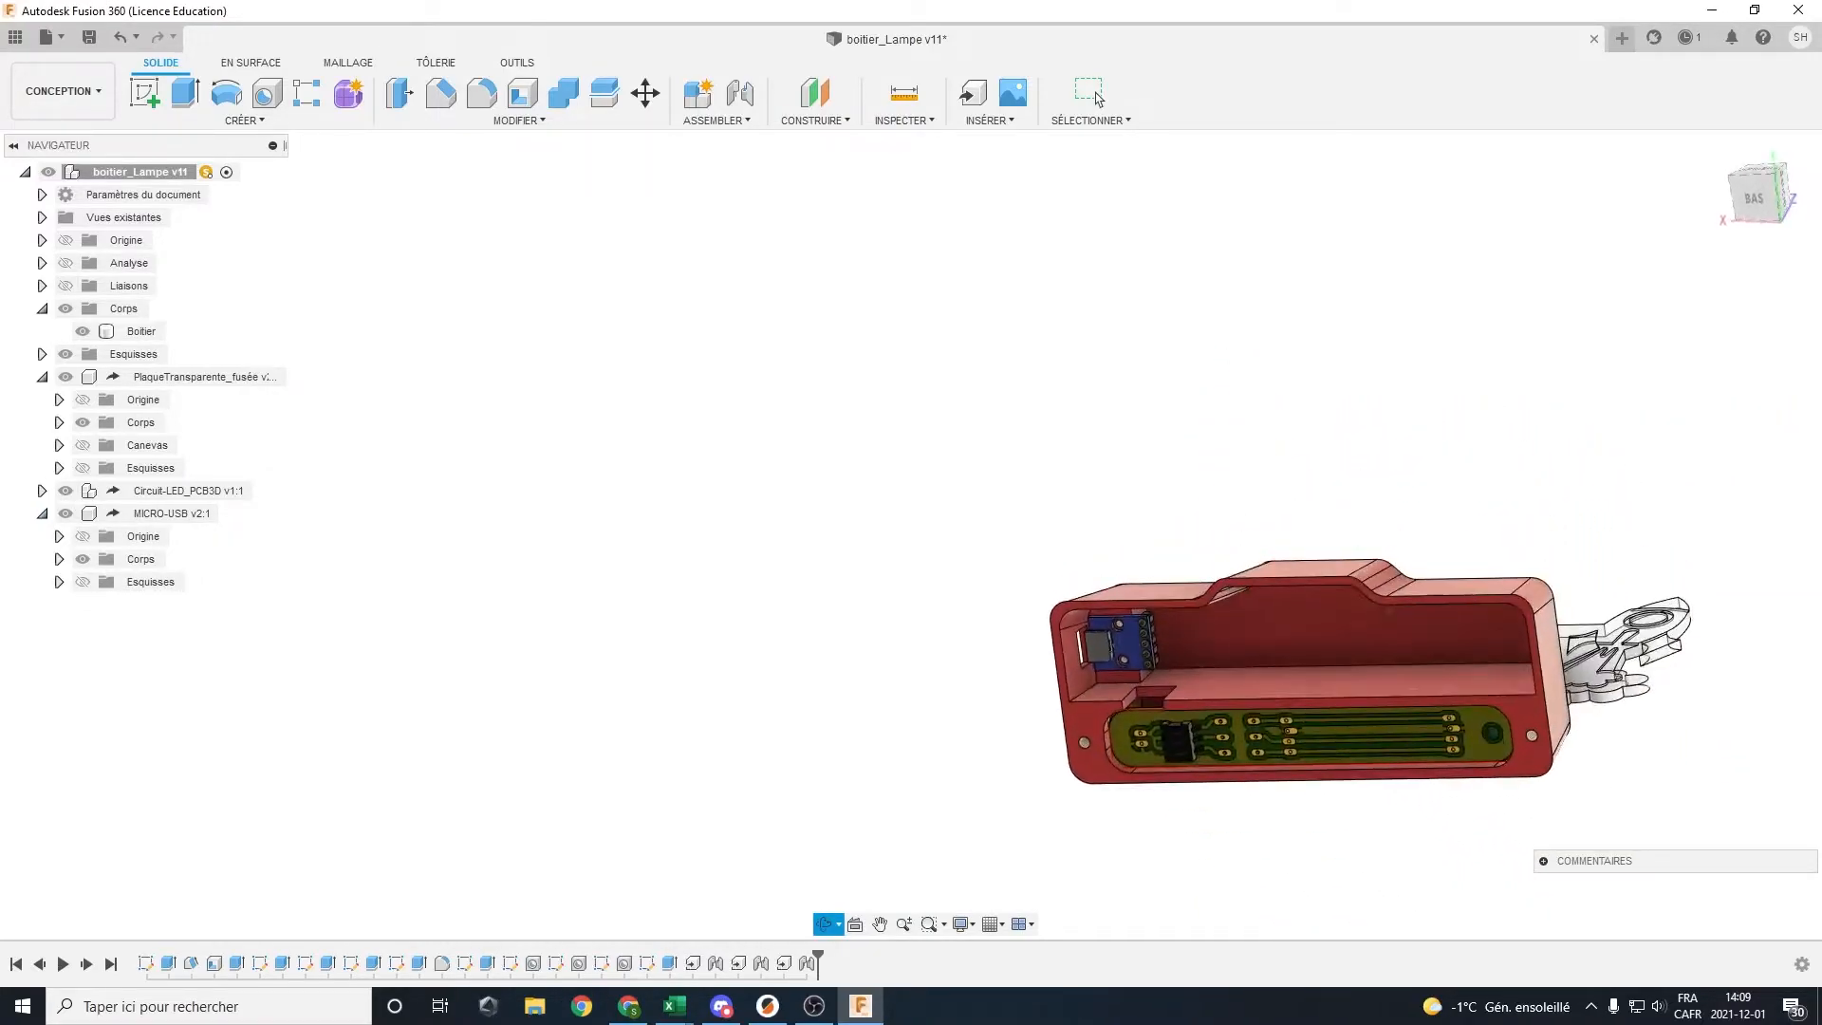
{"action": "middle_click_drag", "start_coordinate": [1278, 510], "coordinate": [1087, 435], "text": "shift"}
{"action": "left_click", "coordinate": [1761, 193]}
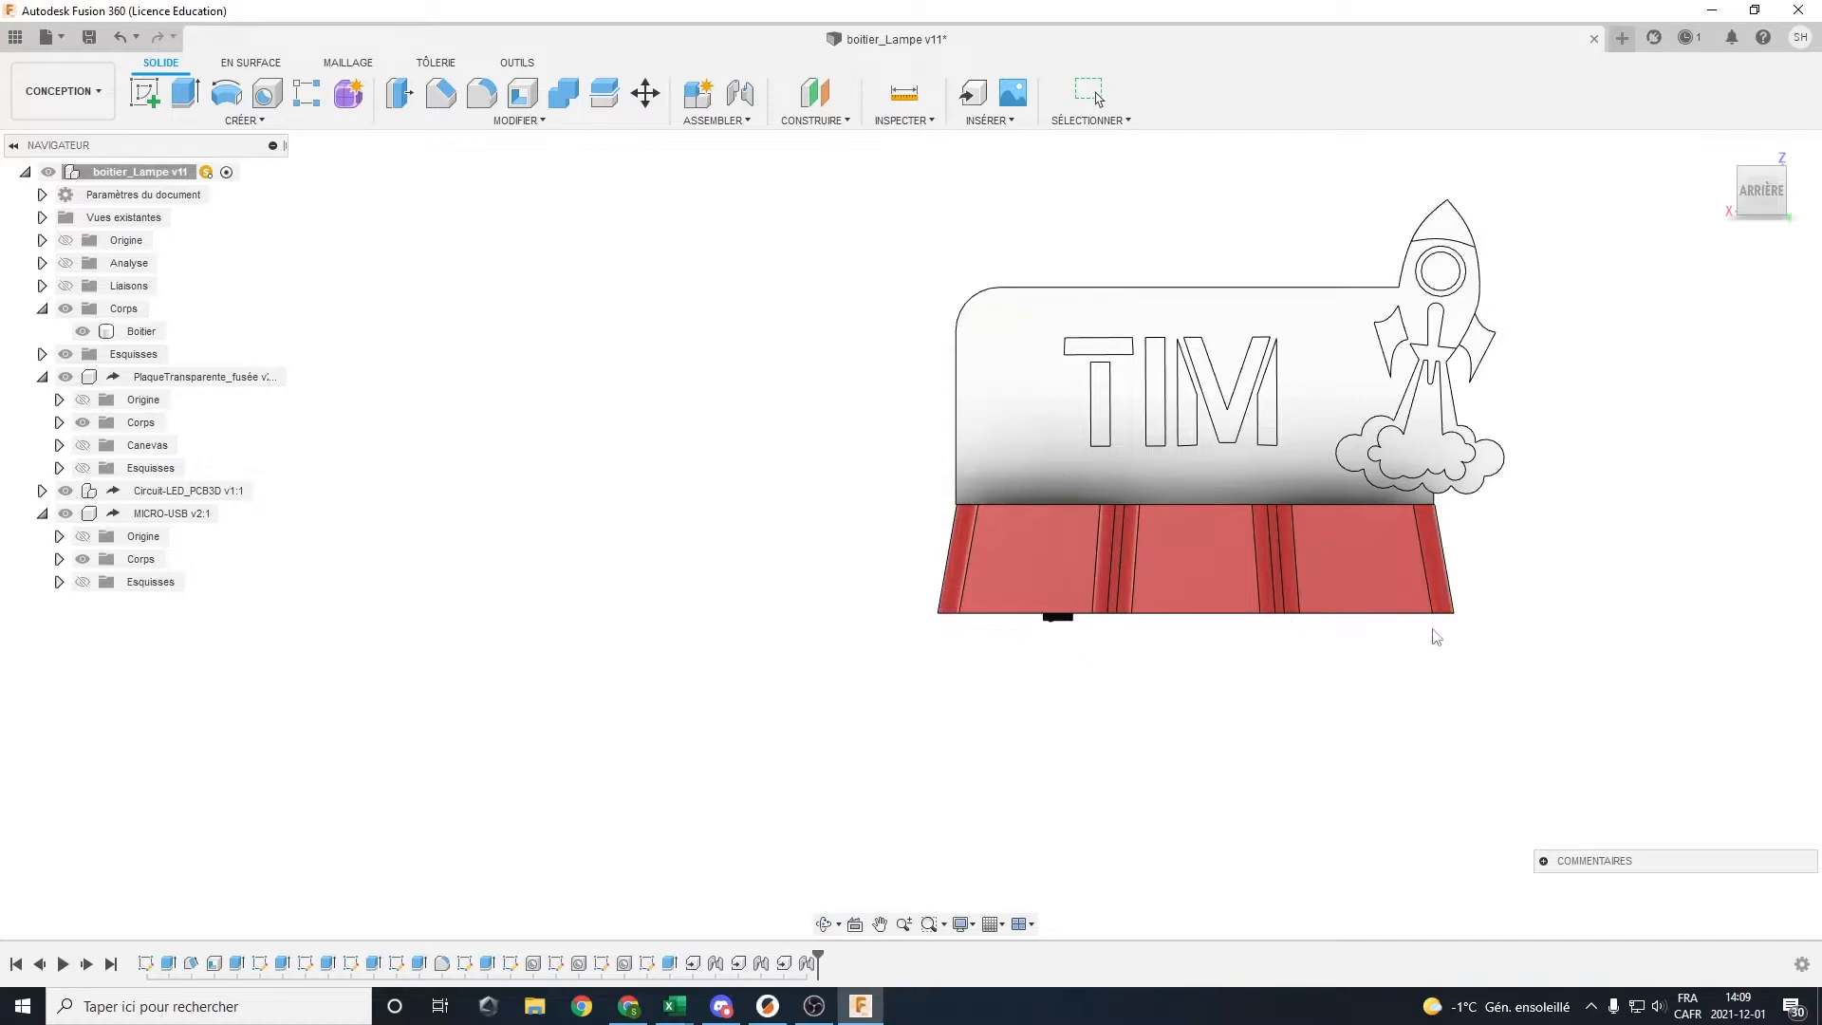
{"action": "middle_click_drag", "start_coordinate": [993, 648], "coordinate": [1000, 489], "text": "shift"}
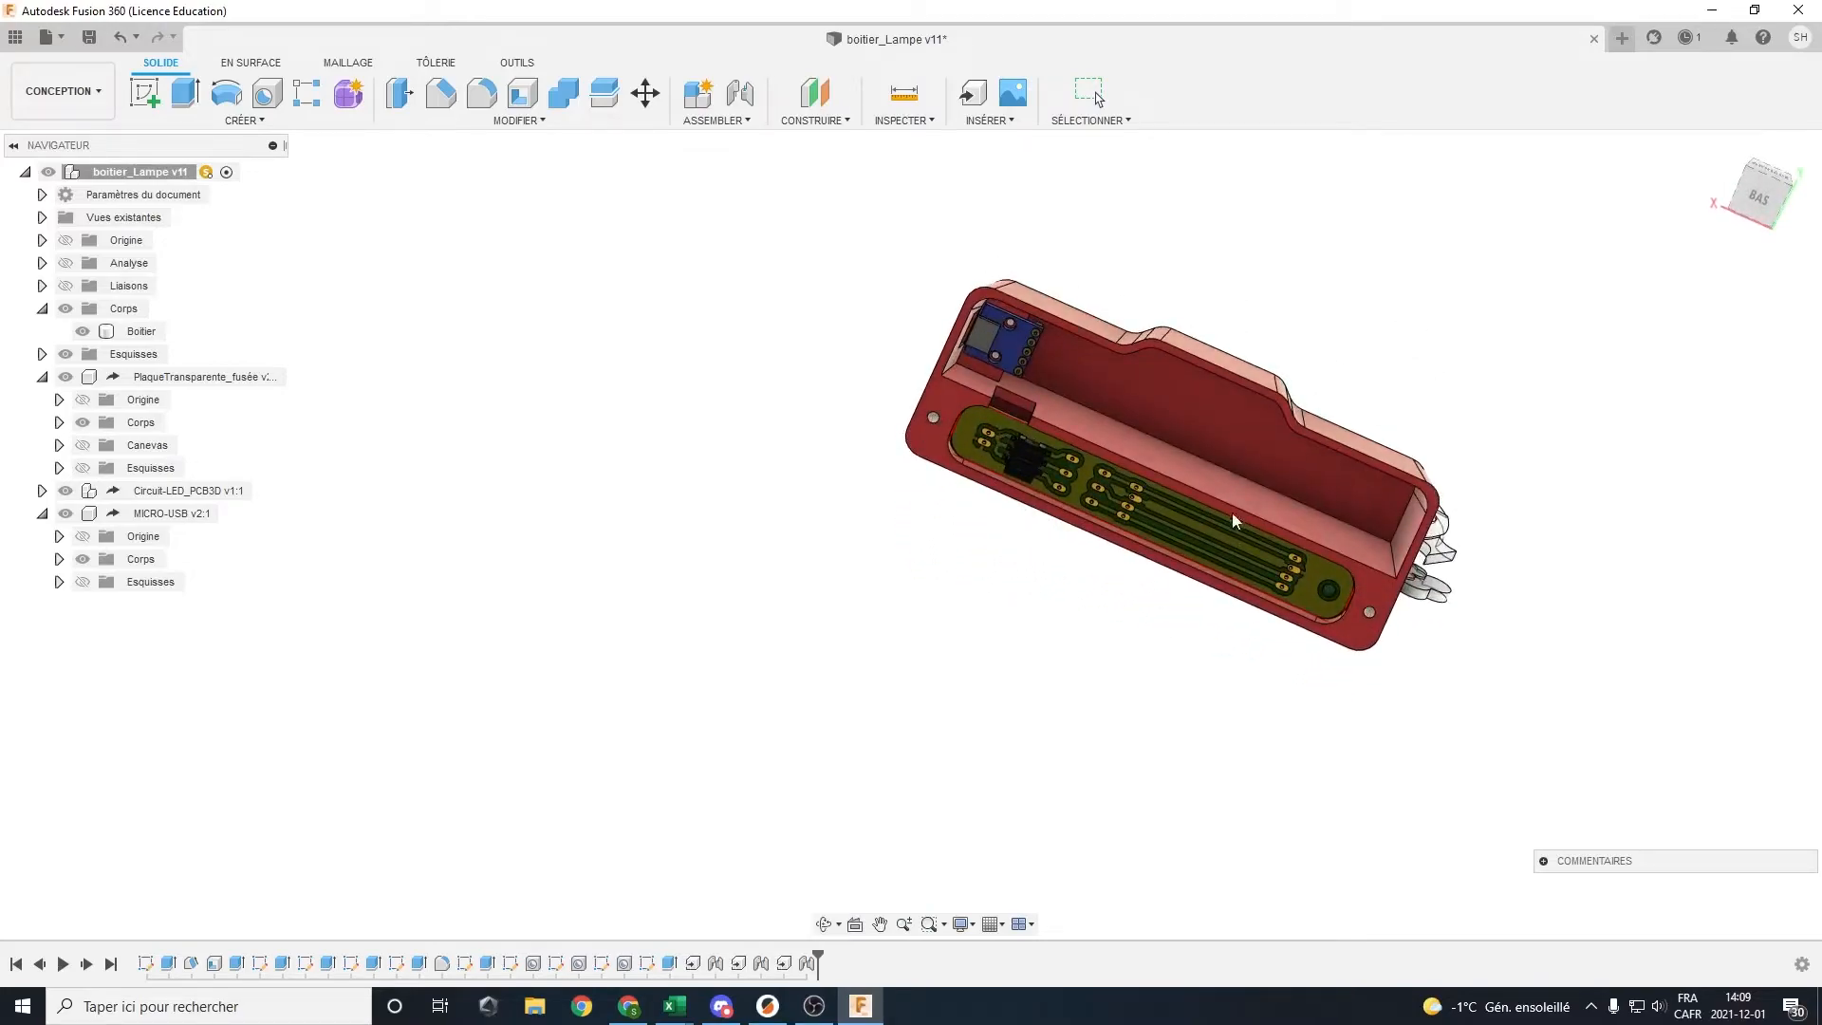
{"action": "middle_click_drag", "start_coordinate": [908, 556], "coordinate": [873, 525], "text": "shift"}
{"action": "scroll", "coordinate": [909, 528], "scroll_direction": "up", "scroll_amount": 2}
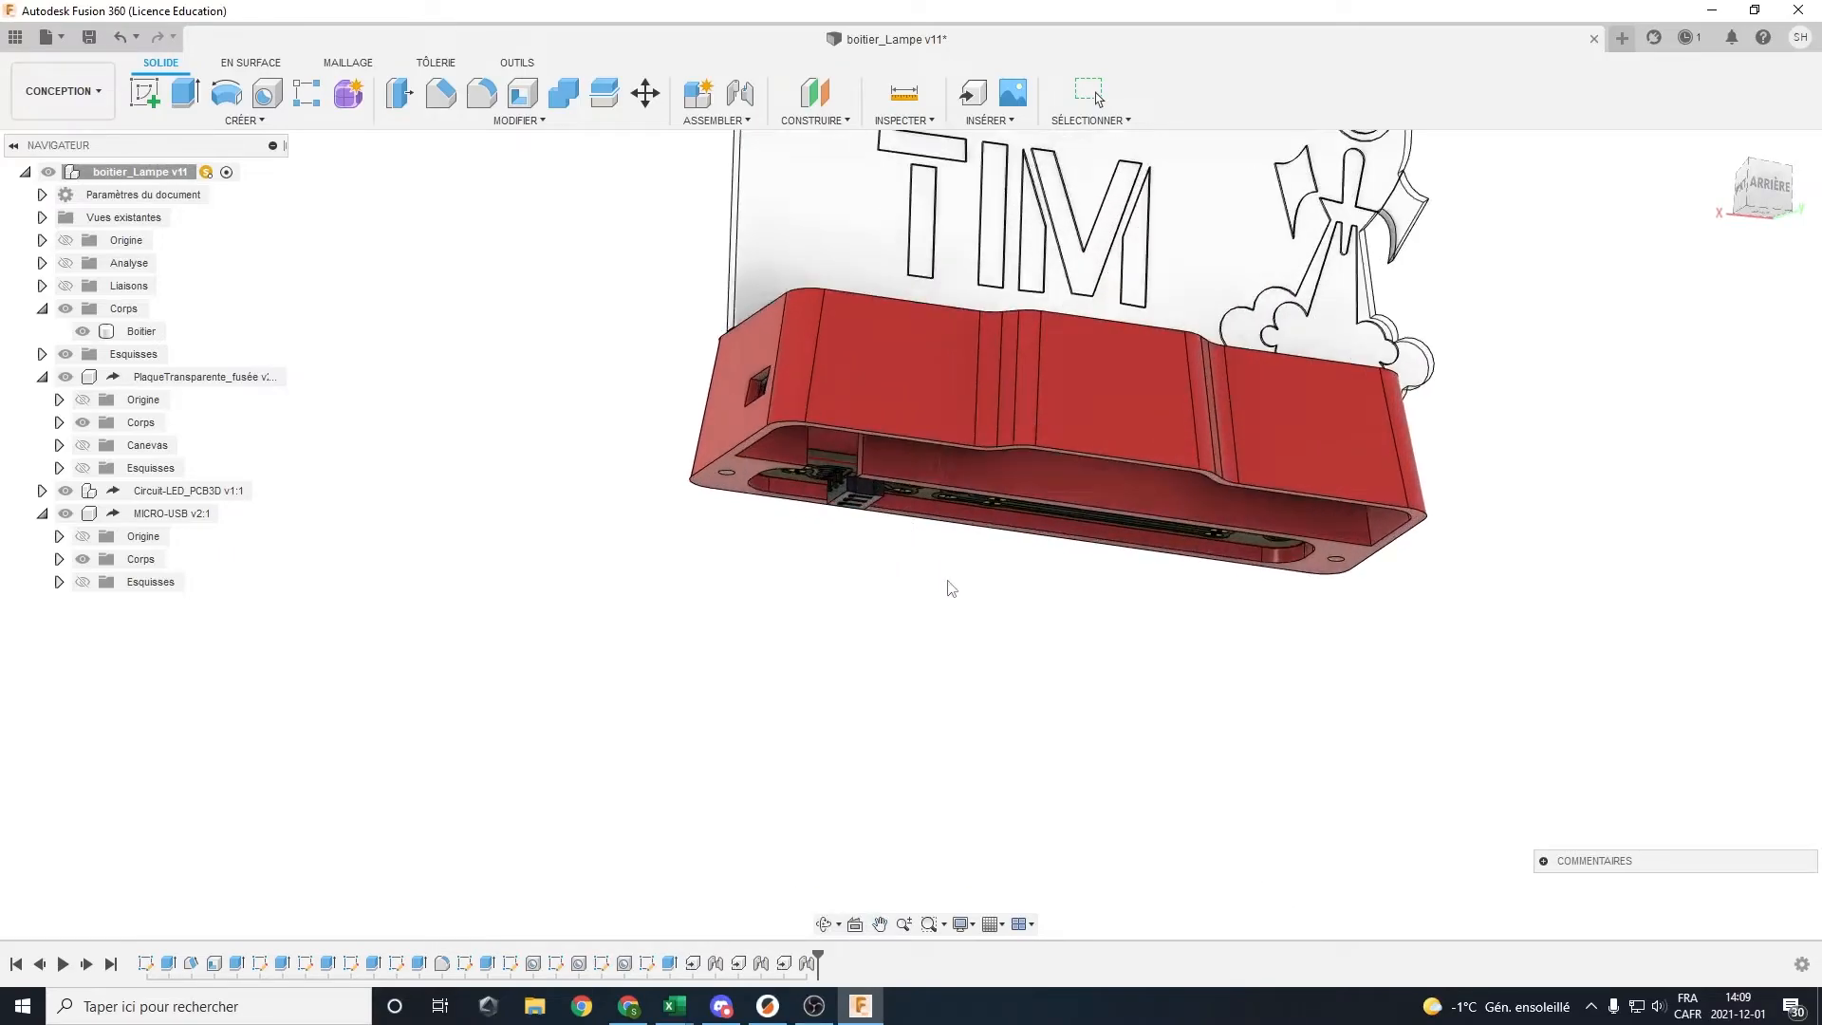
{"action": "middle_click_drag", "start_coordinate": [963, 585], "coordinate": [984, 687], "text": "shift"}
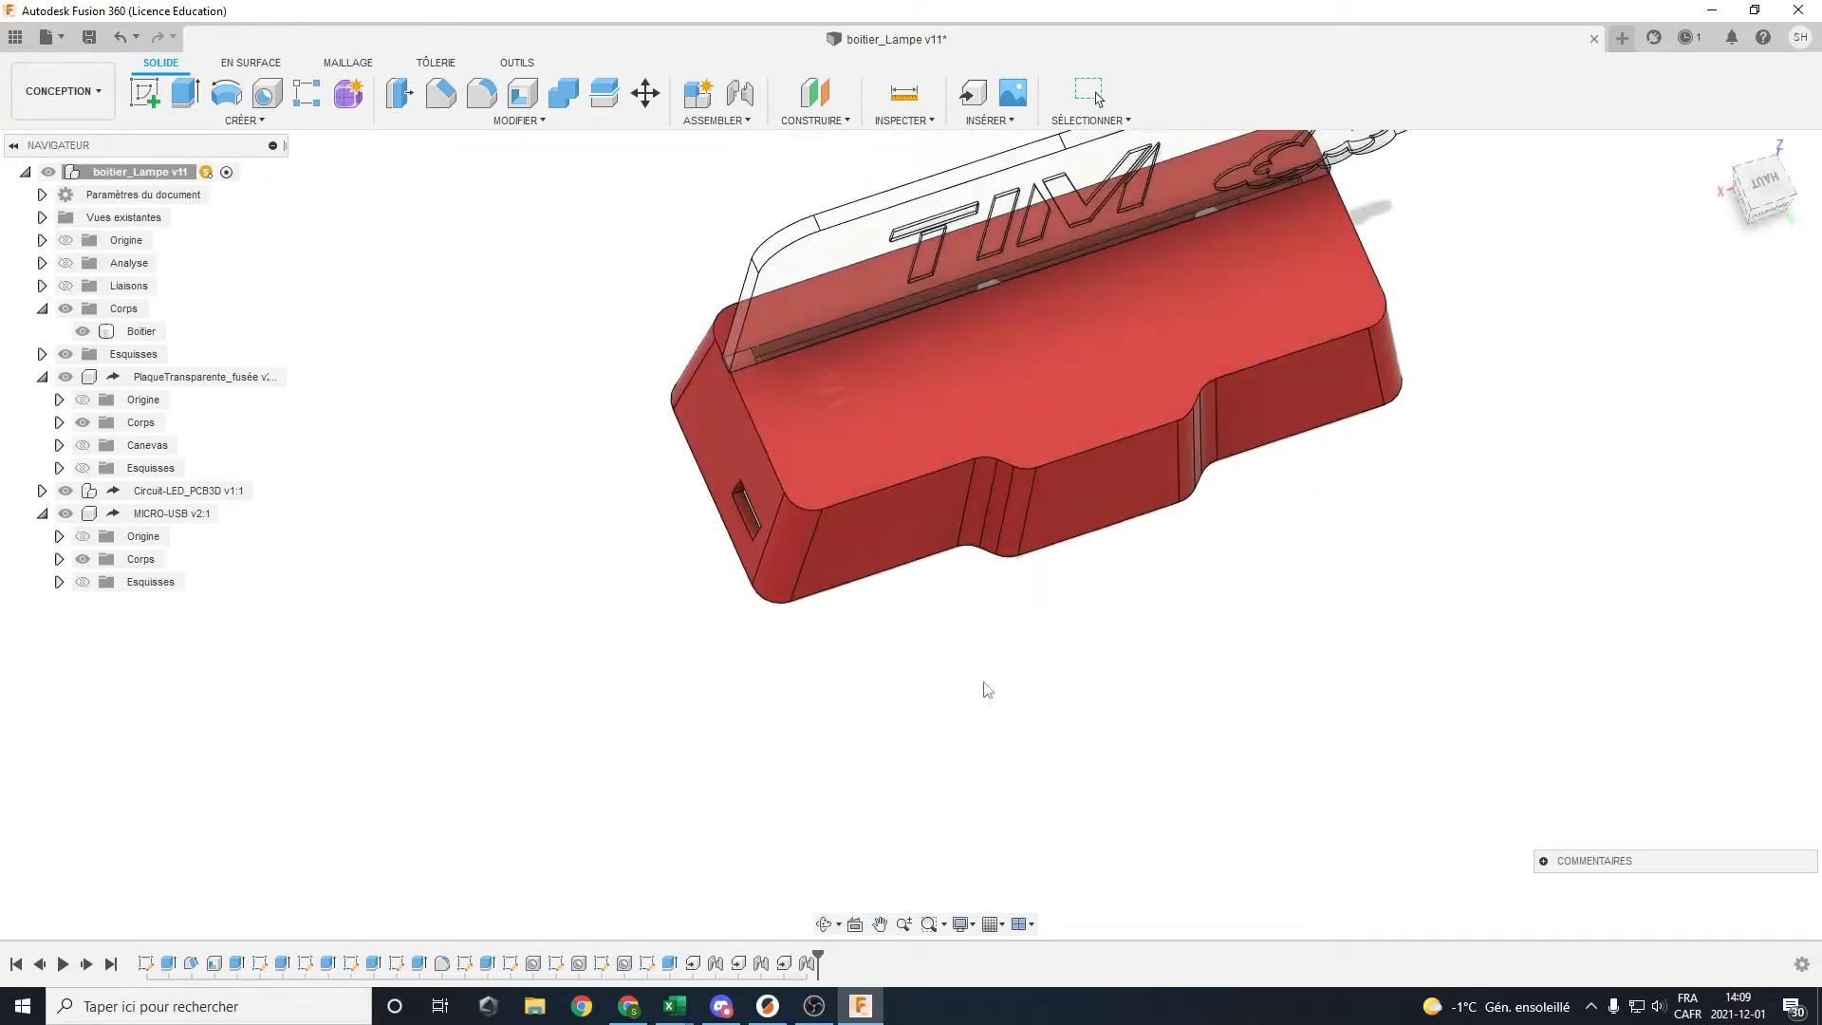
{"action": "left_click", "coordinate": [1765, 183]}
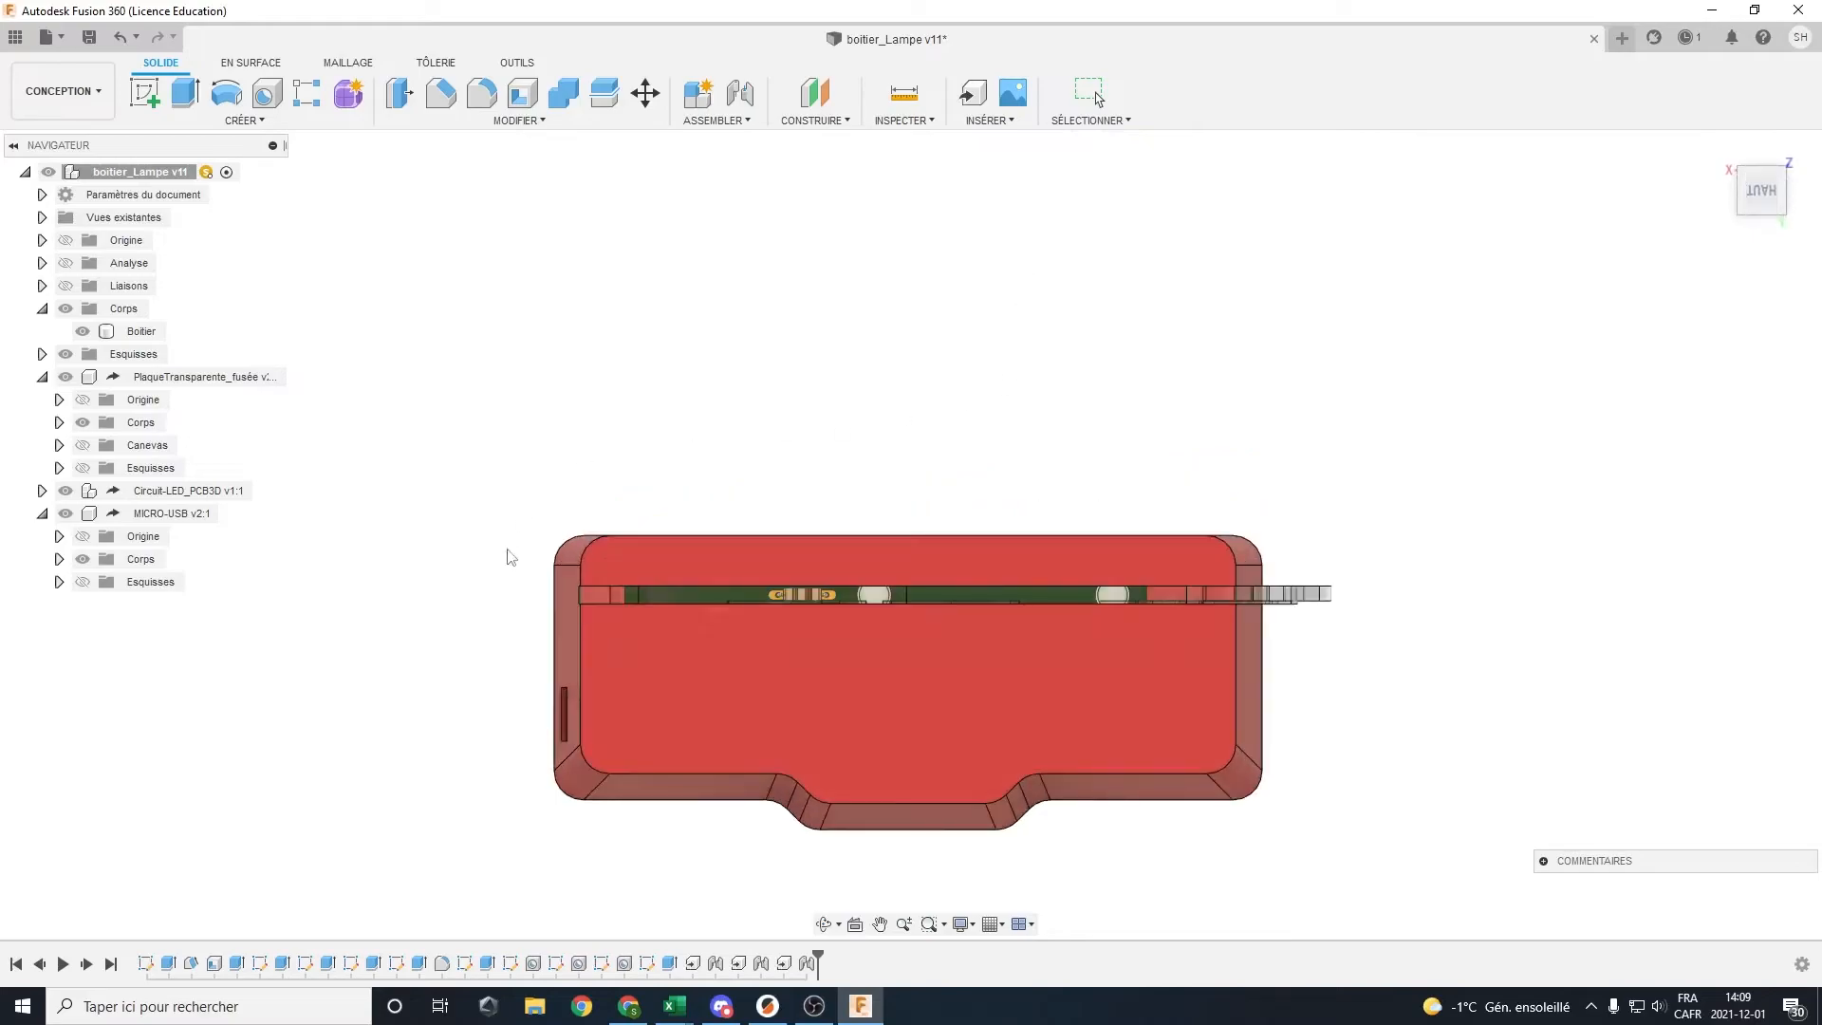
{"action": "middle_click_drag", "start_coordinate": [1059, 822], "coordinate": [1049, 596], "text": "shift"}
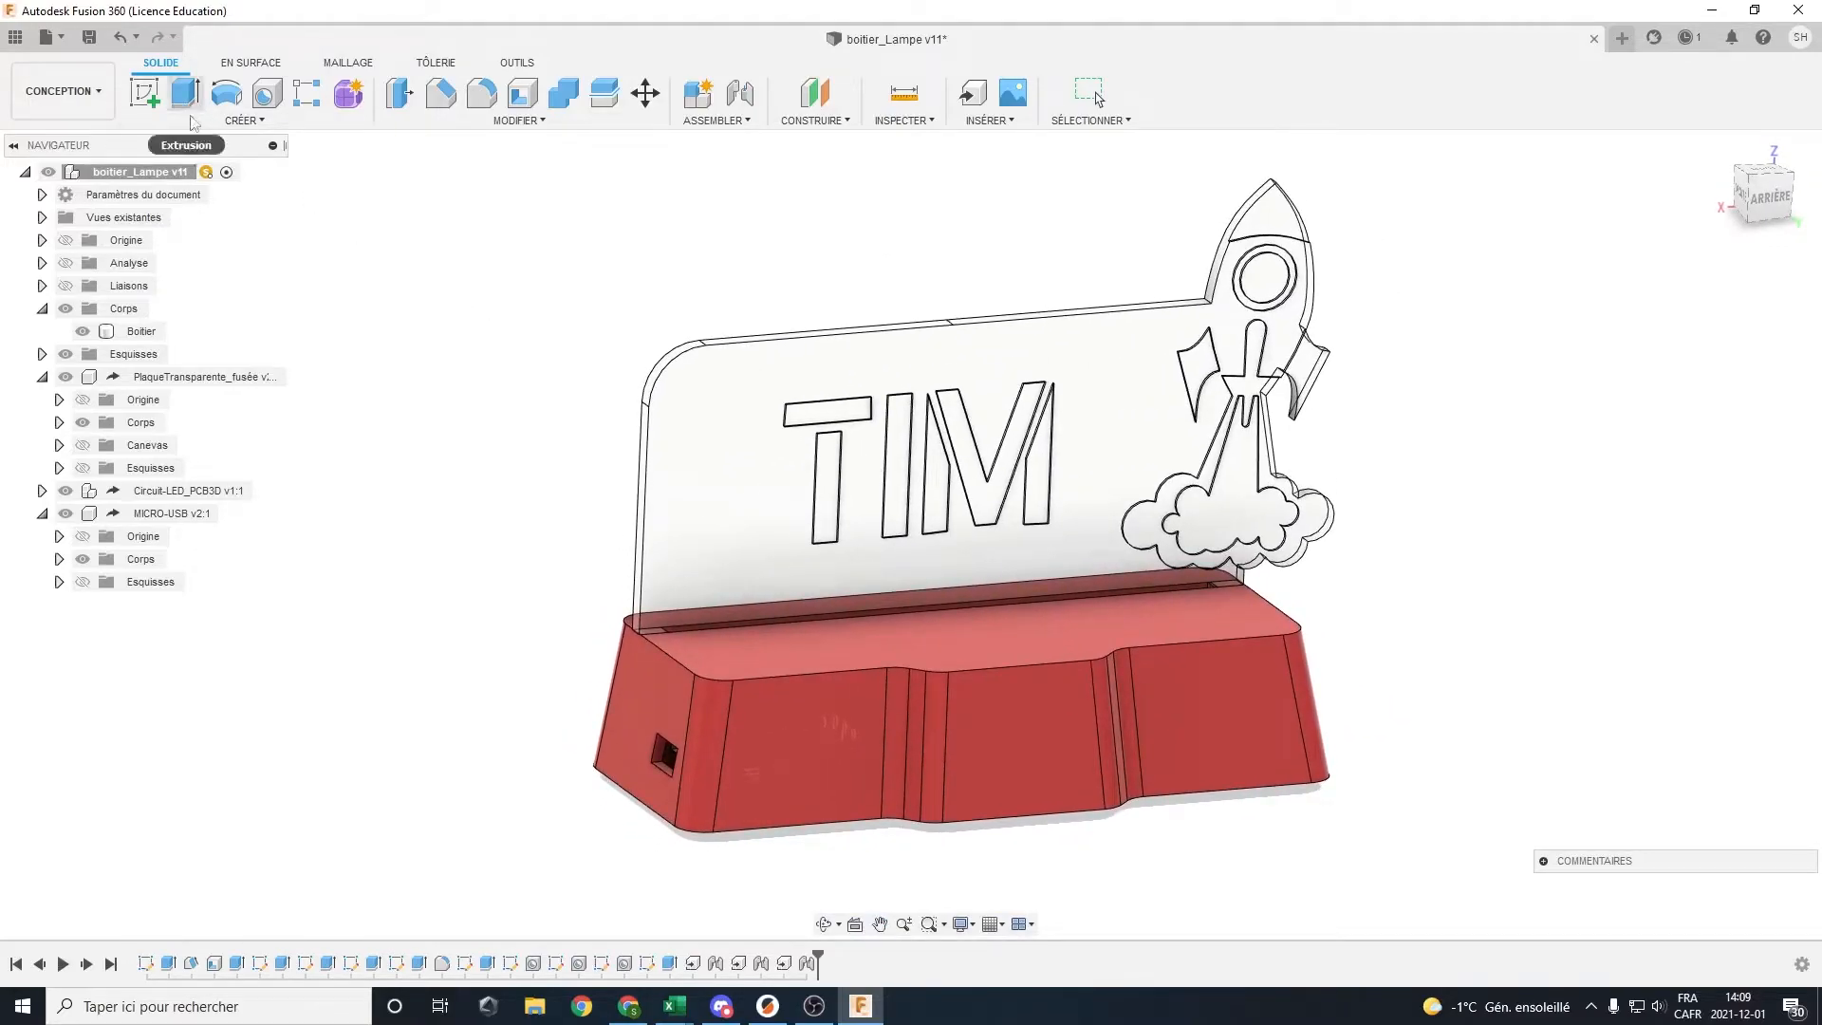
{"action": "middle_click_drag", "start_coordinate": [865, 517], "coordinate": [840, 584], "text": "shift"}
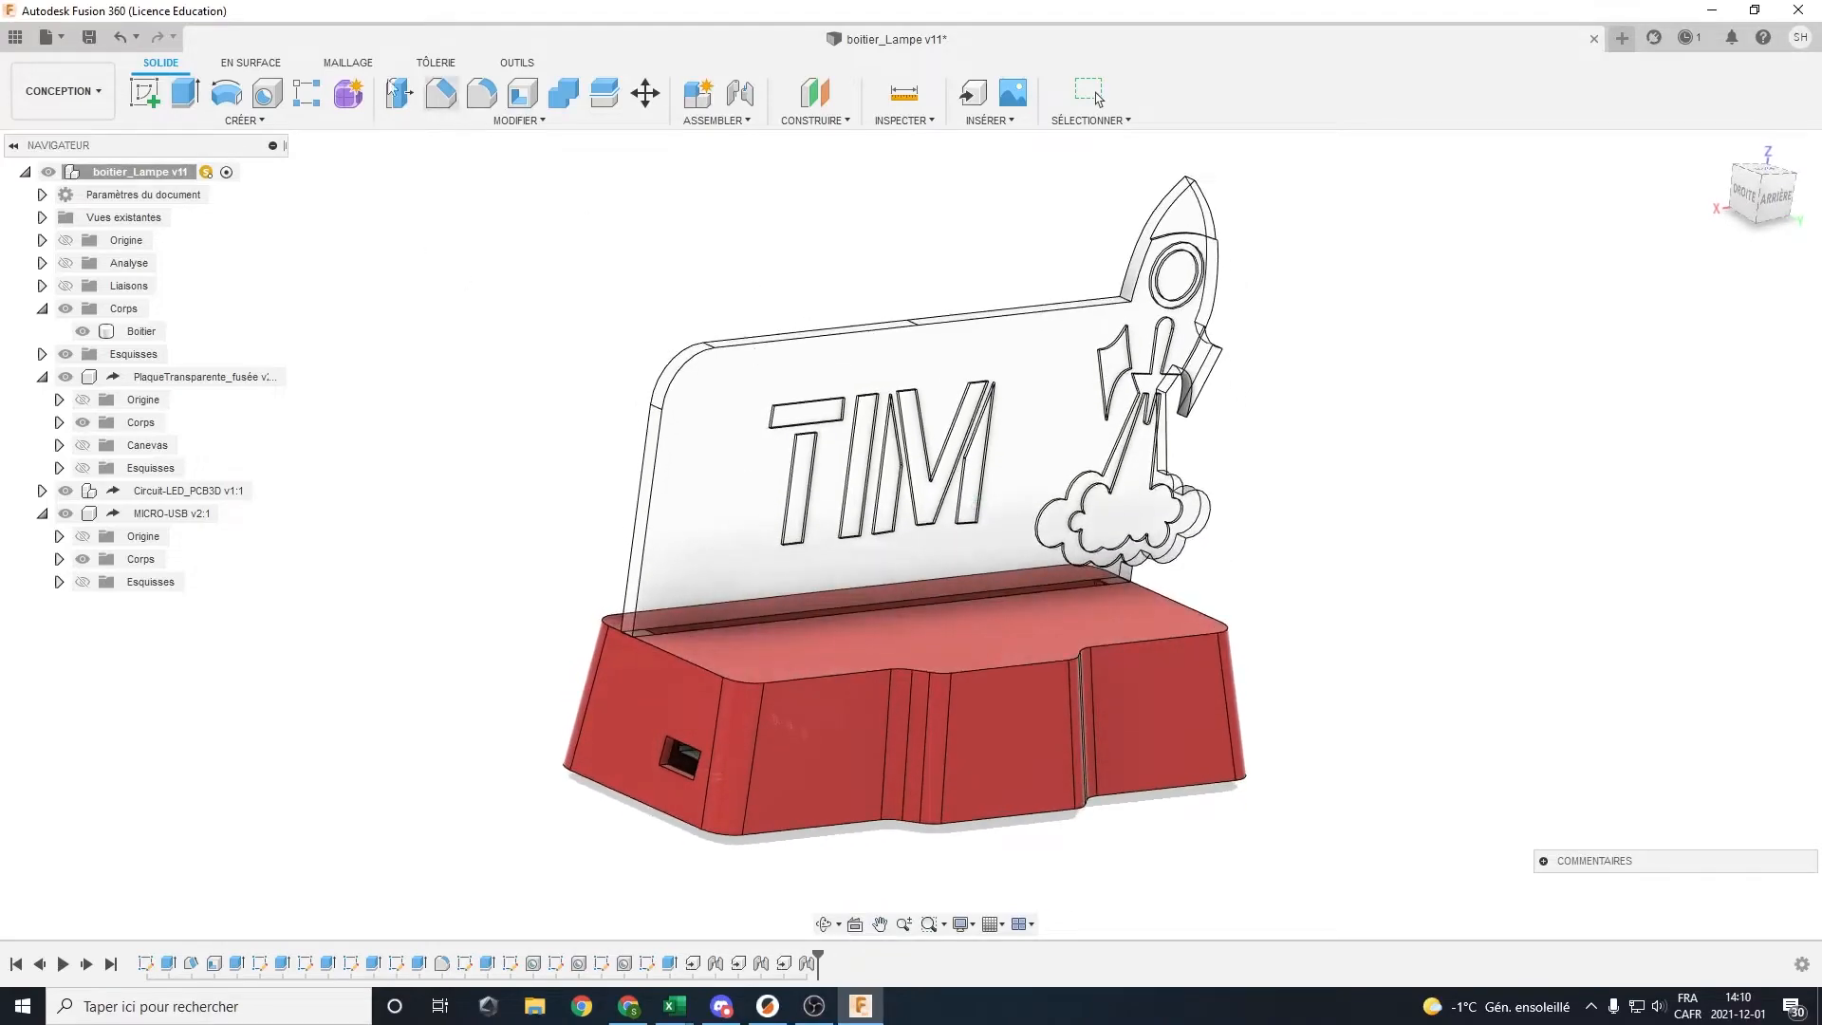
{"action": "left_click", "coordinate": [63, 91]}
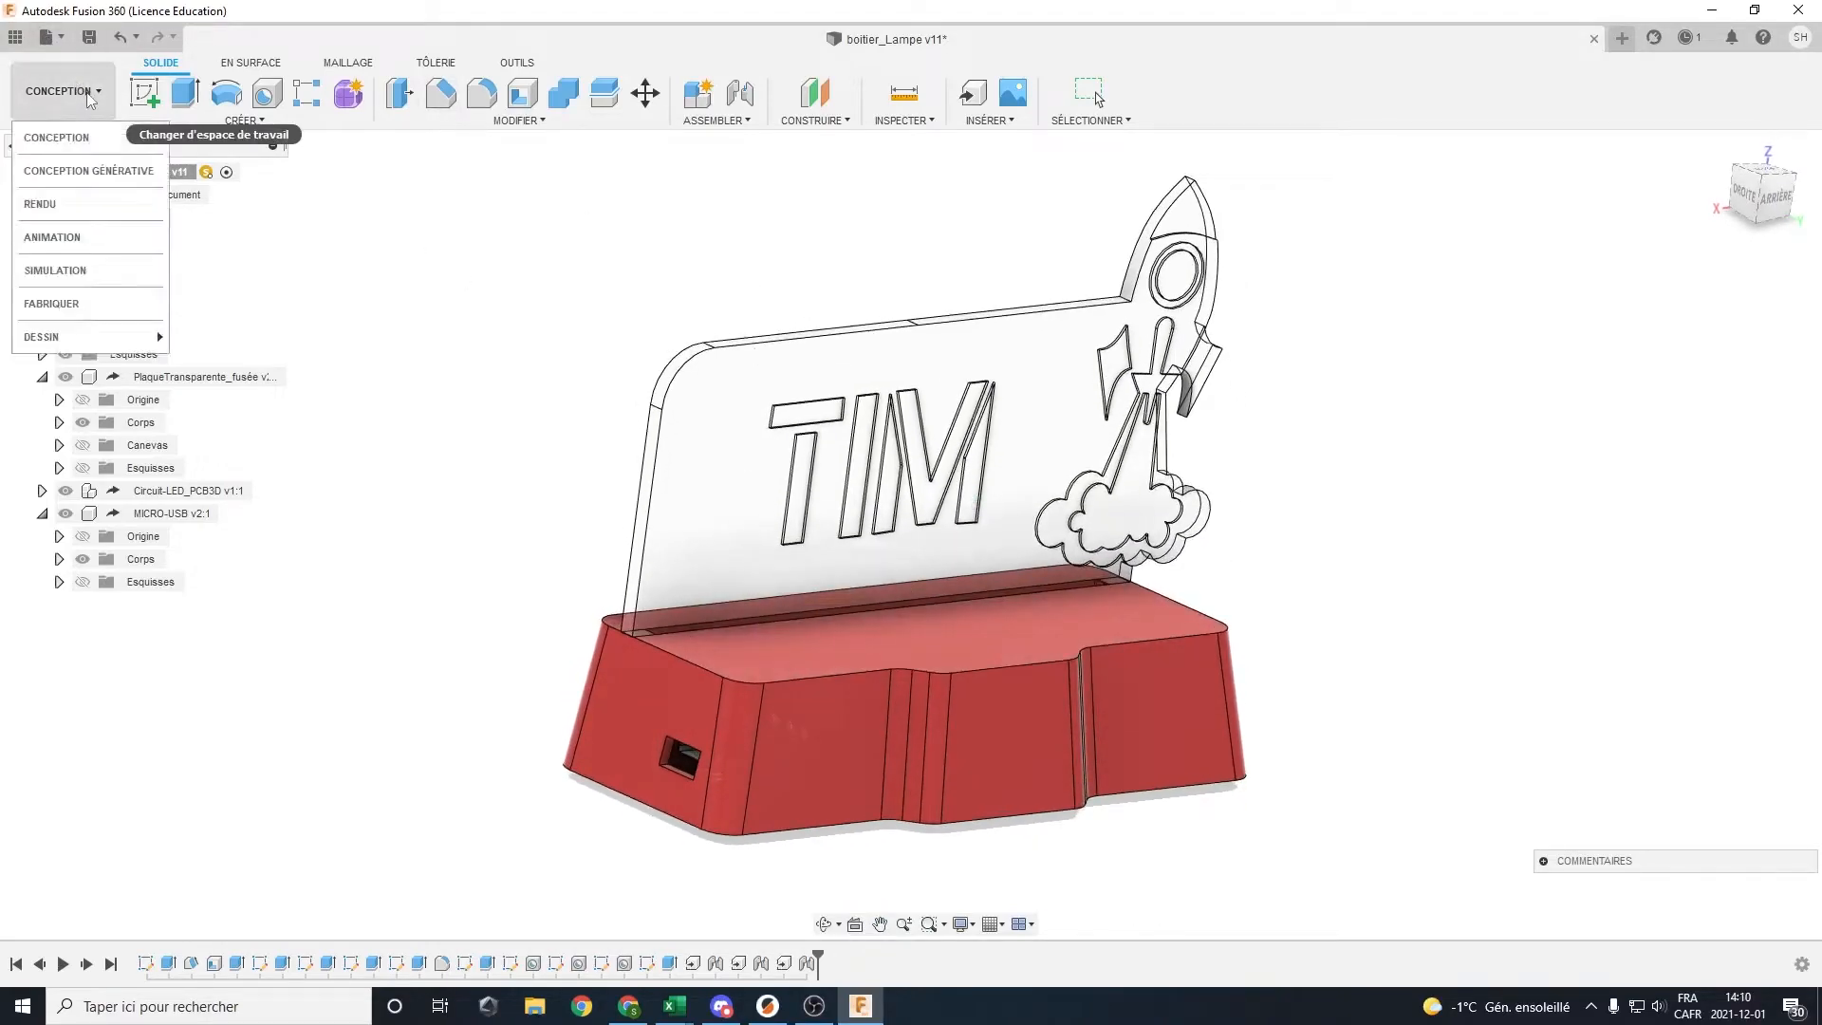
{"action": "left_click", "coordinate": [54, 206]}
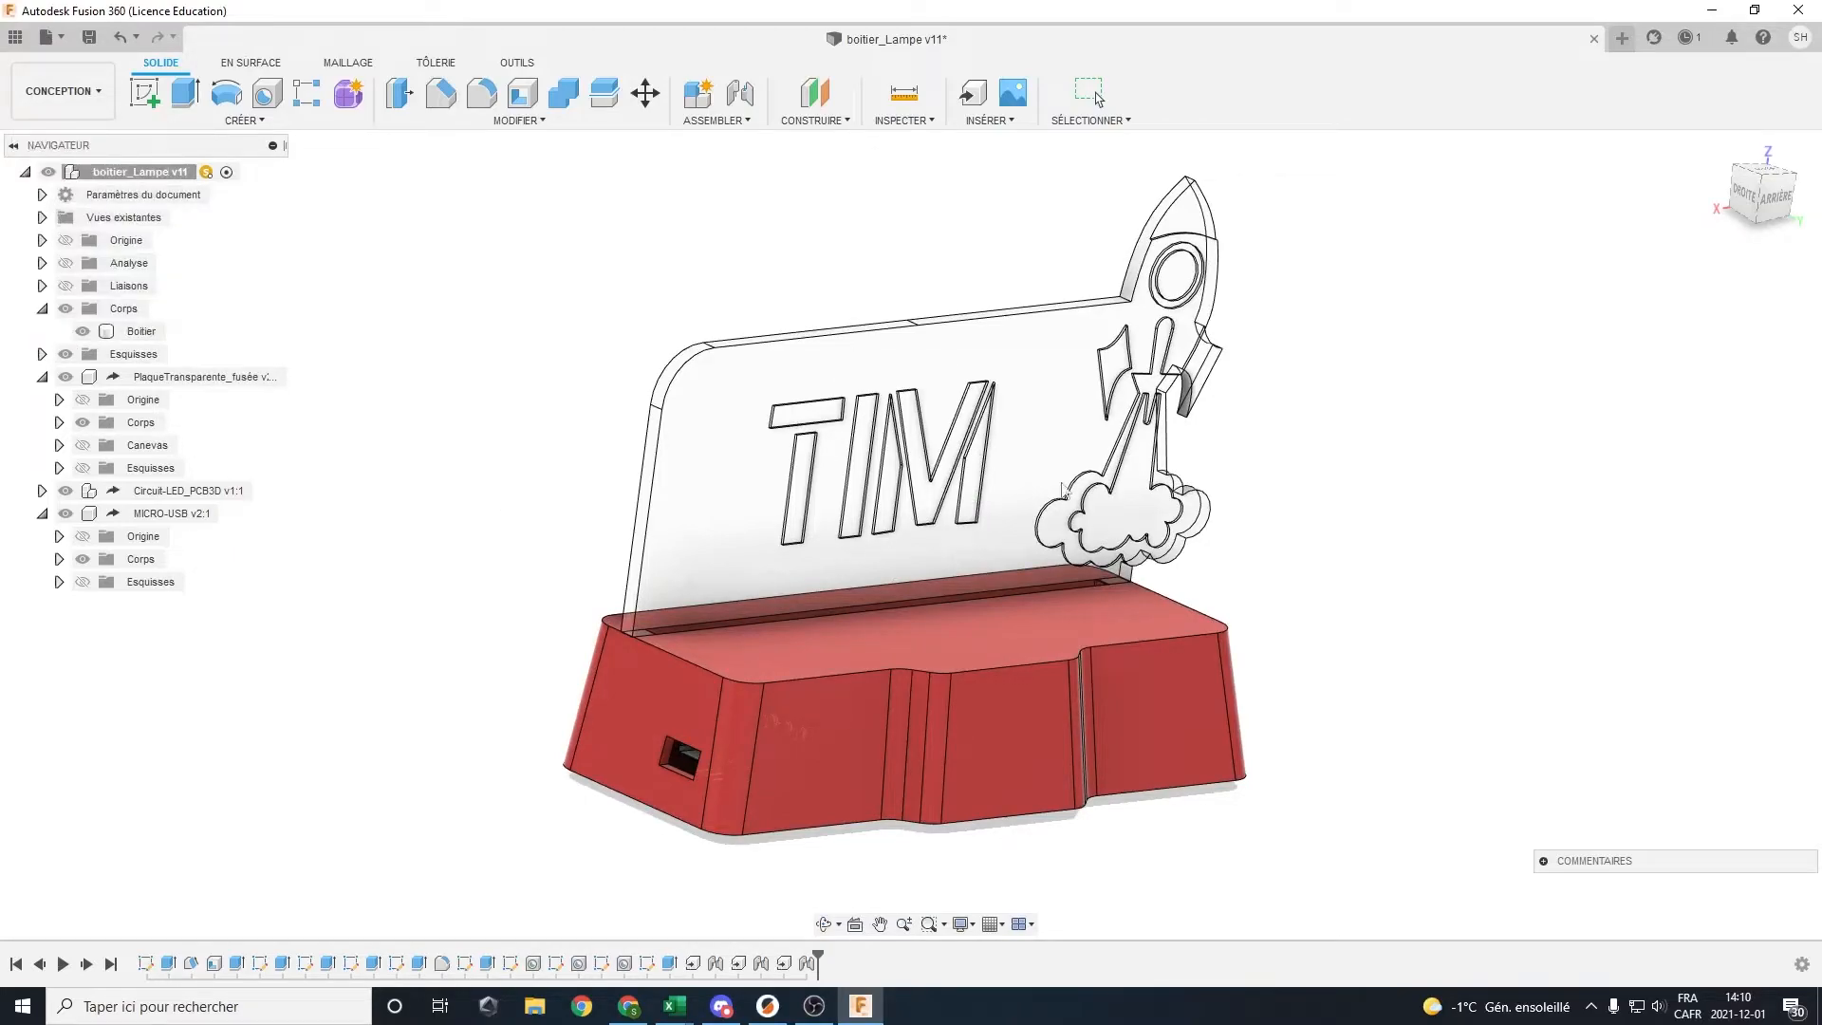
Open the McMaster-Carr component catalogue for insertion and browse Screws & Bolts to the Phillips Rounded Head Screws
{"action": "scroll", "coordinate": [1073, 561], "scroll_direction": "down", "scroll_amount": 3}
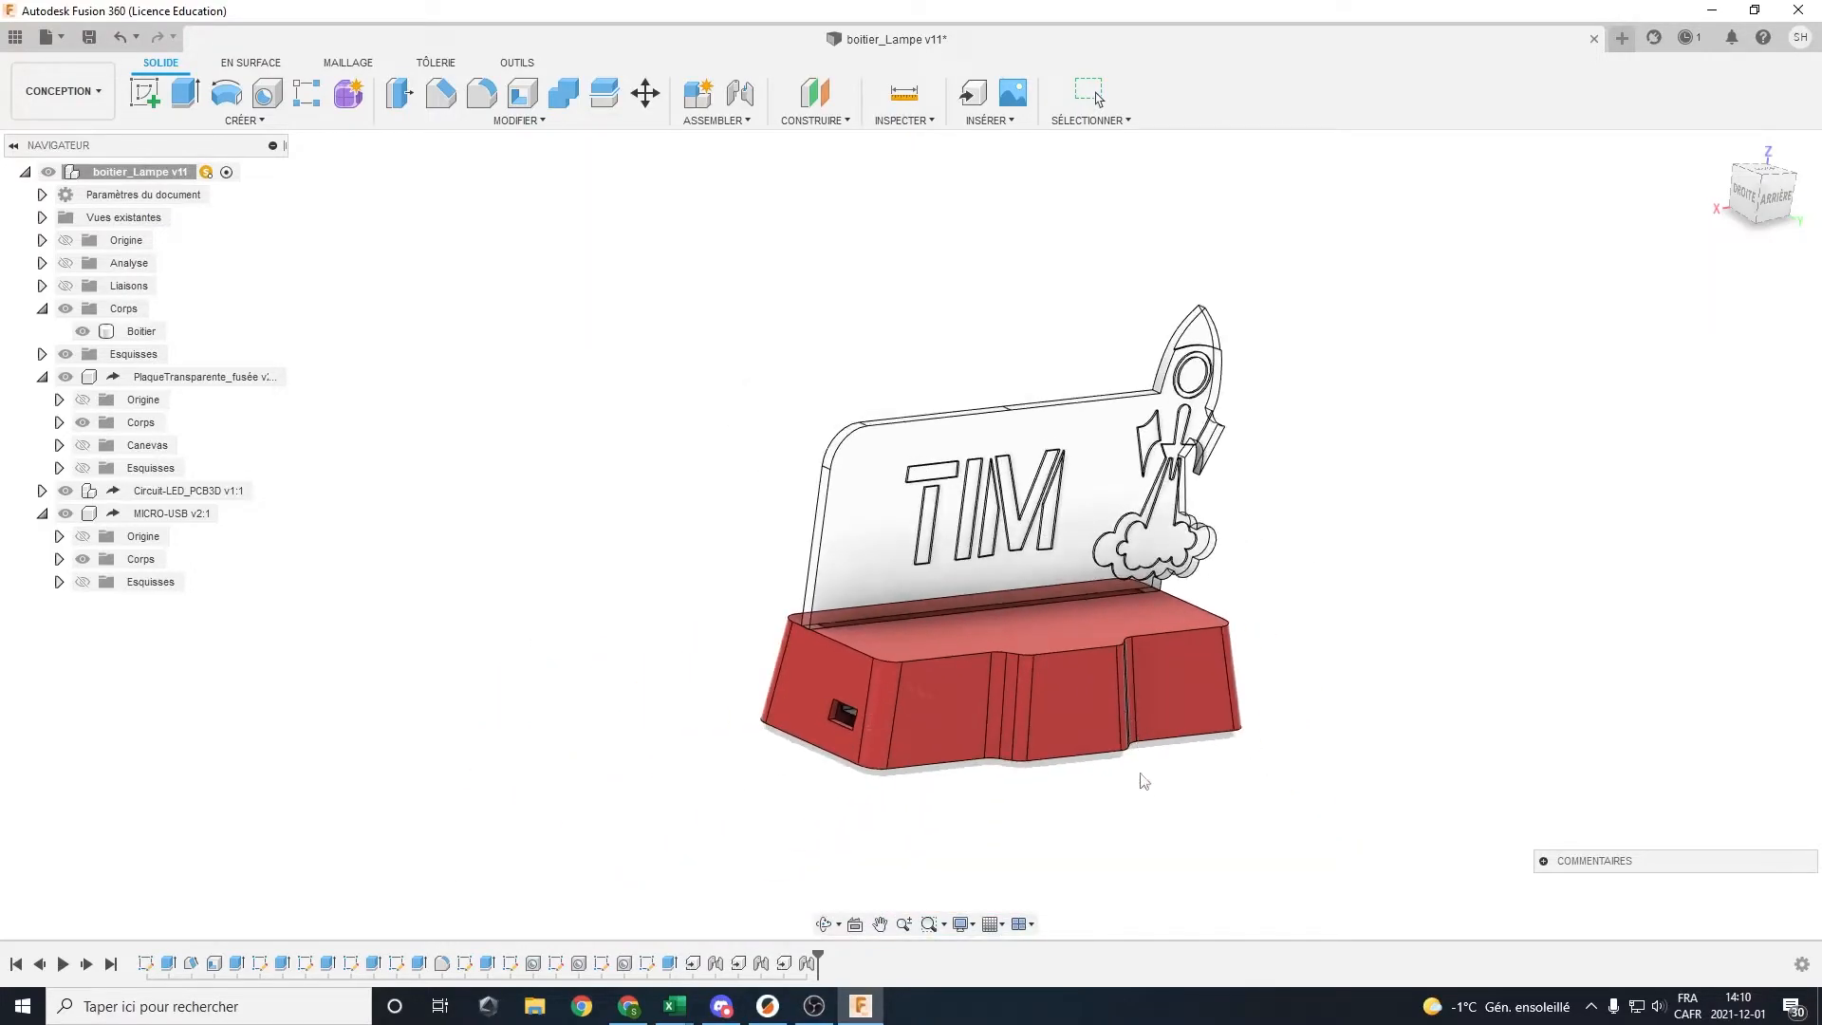
{"action": "middle_click_drag", "start_coordinate": [1156, 772], "coordinate": [1196, 666], "text": "shift"}
{"action": "scroll", "coordinate": [1082, 726], "scroll_direction": "up", "scroll_amount": 5}
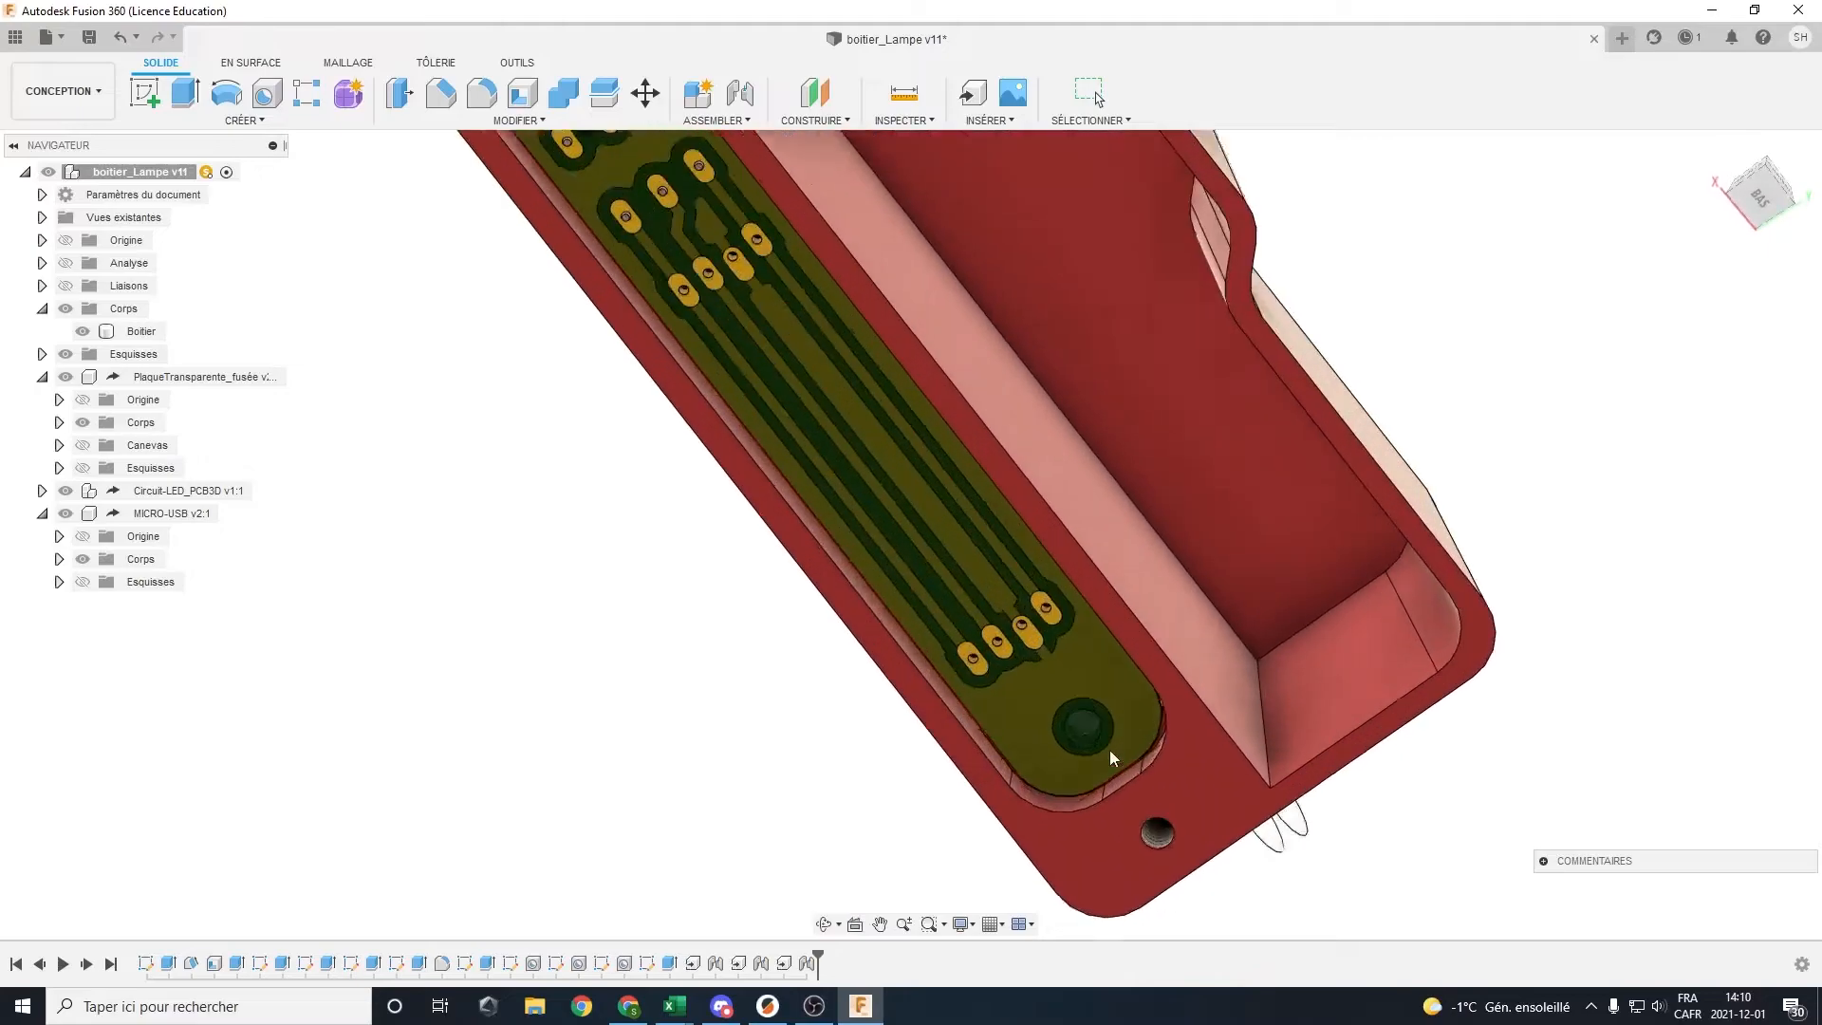
{"action": "scroll", "coordinate": [1084, 659], "scroll_direction": "down", "scroll_amount": 6}
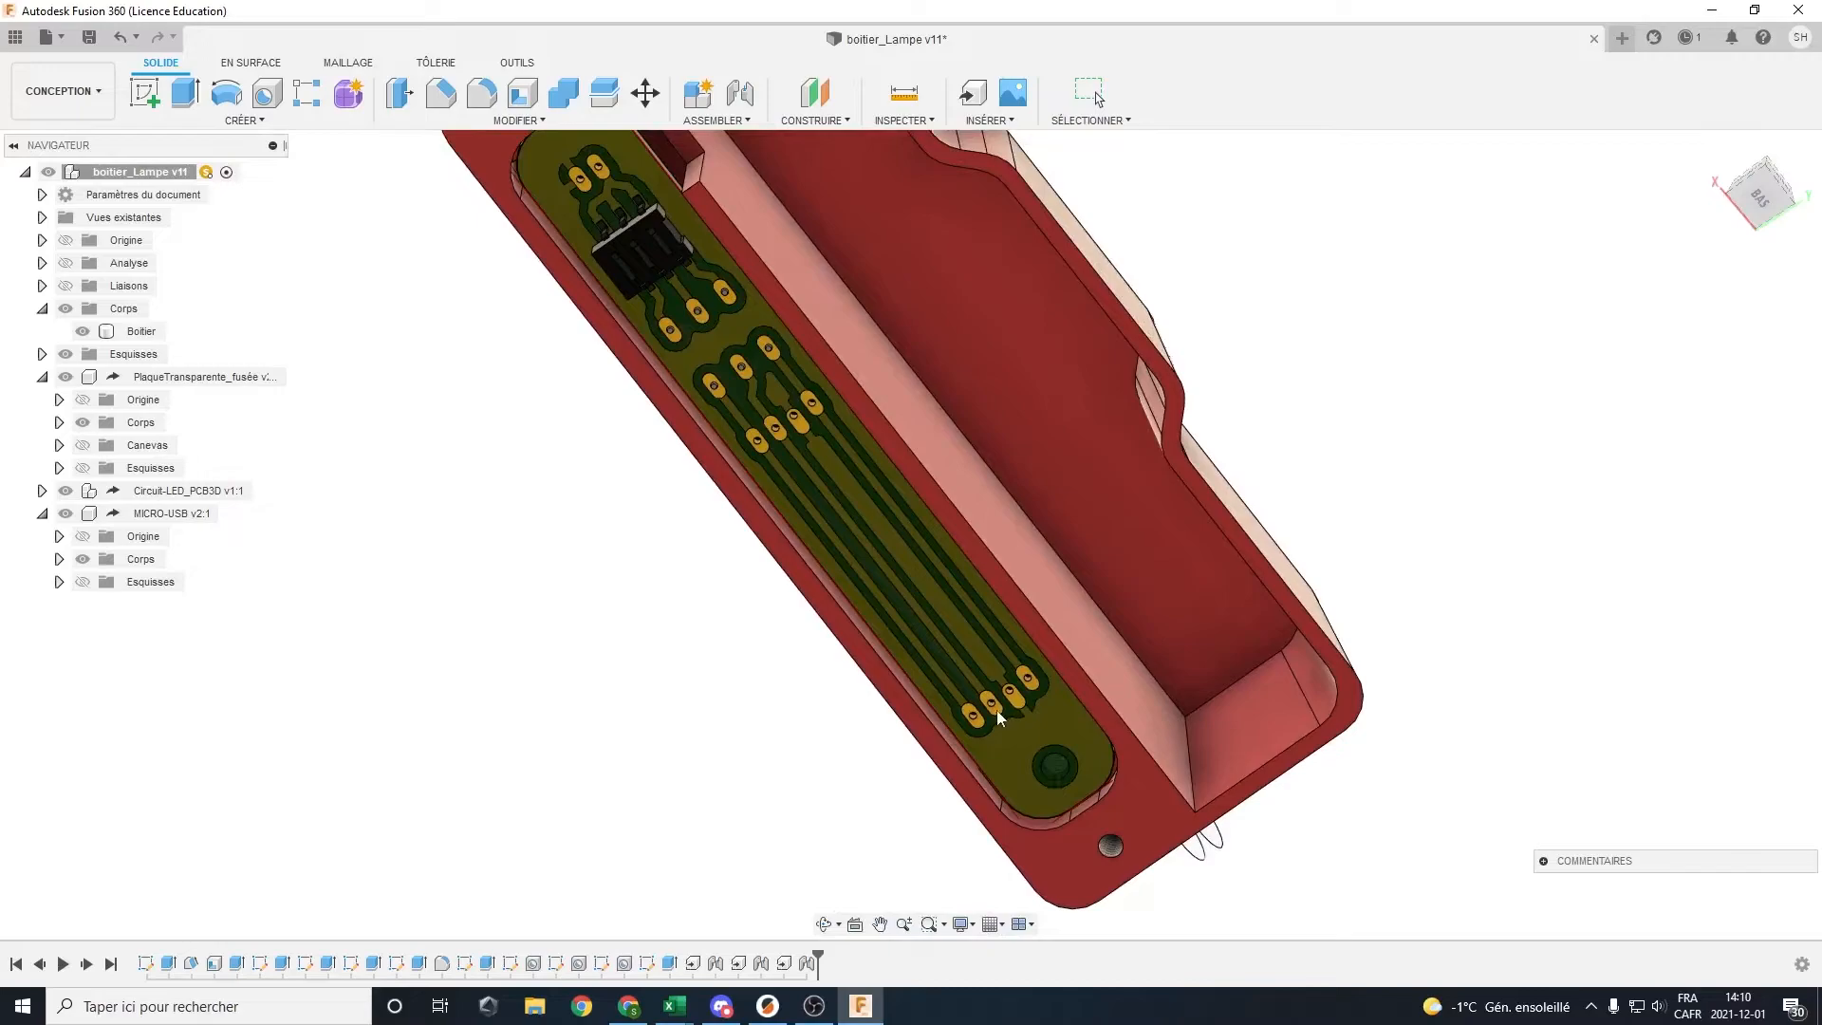
{"action": "left_click", "coordinate": [993, 121]}
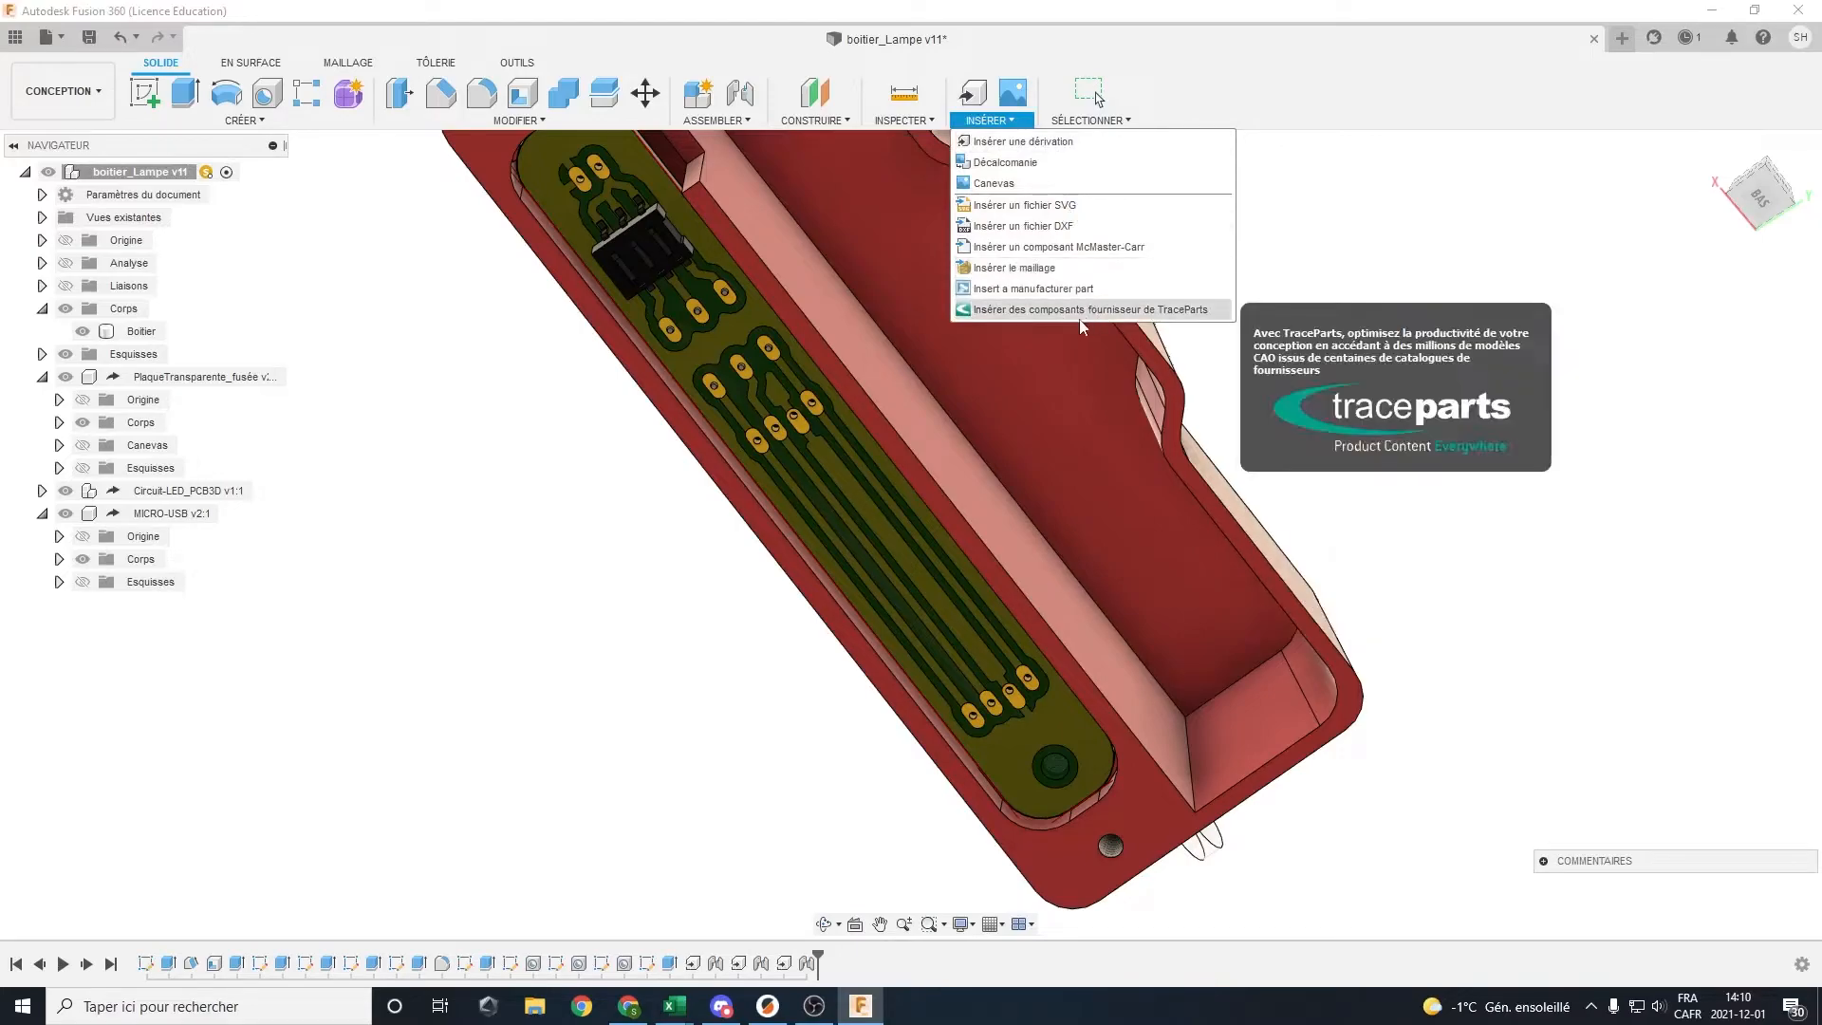
{"action": "left_click", "coordinate": [1070, 247]}
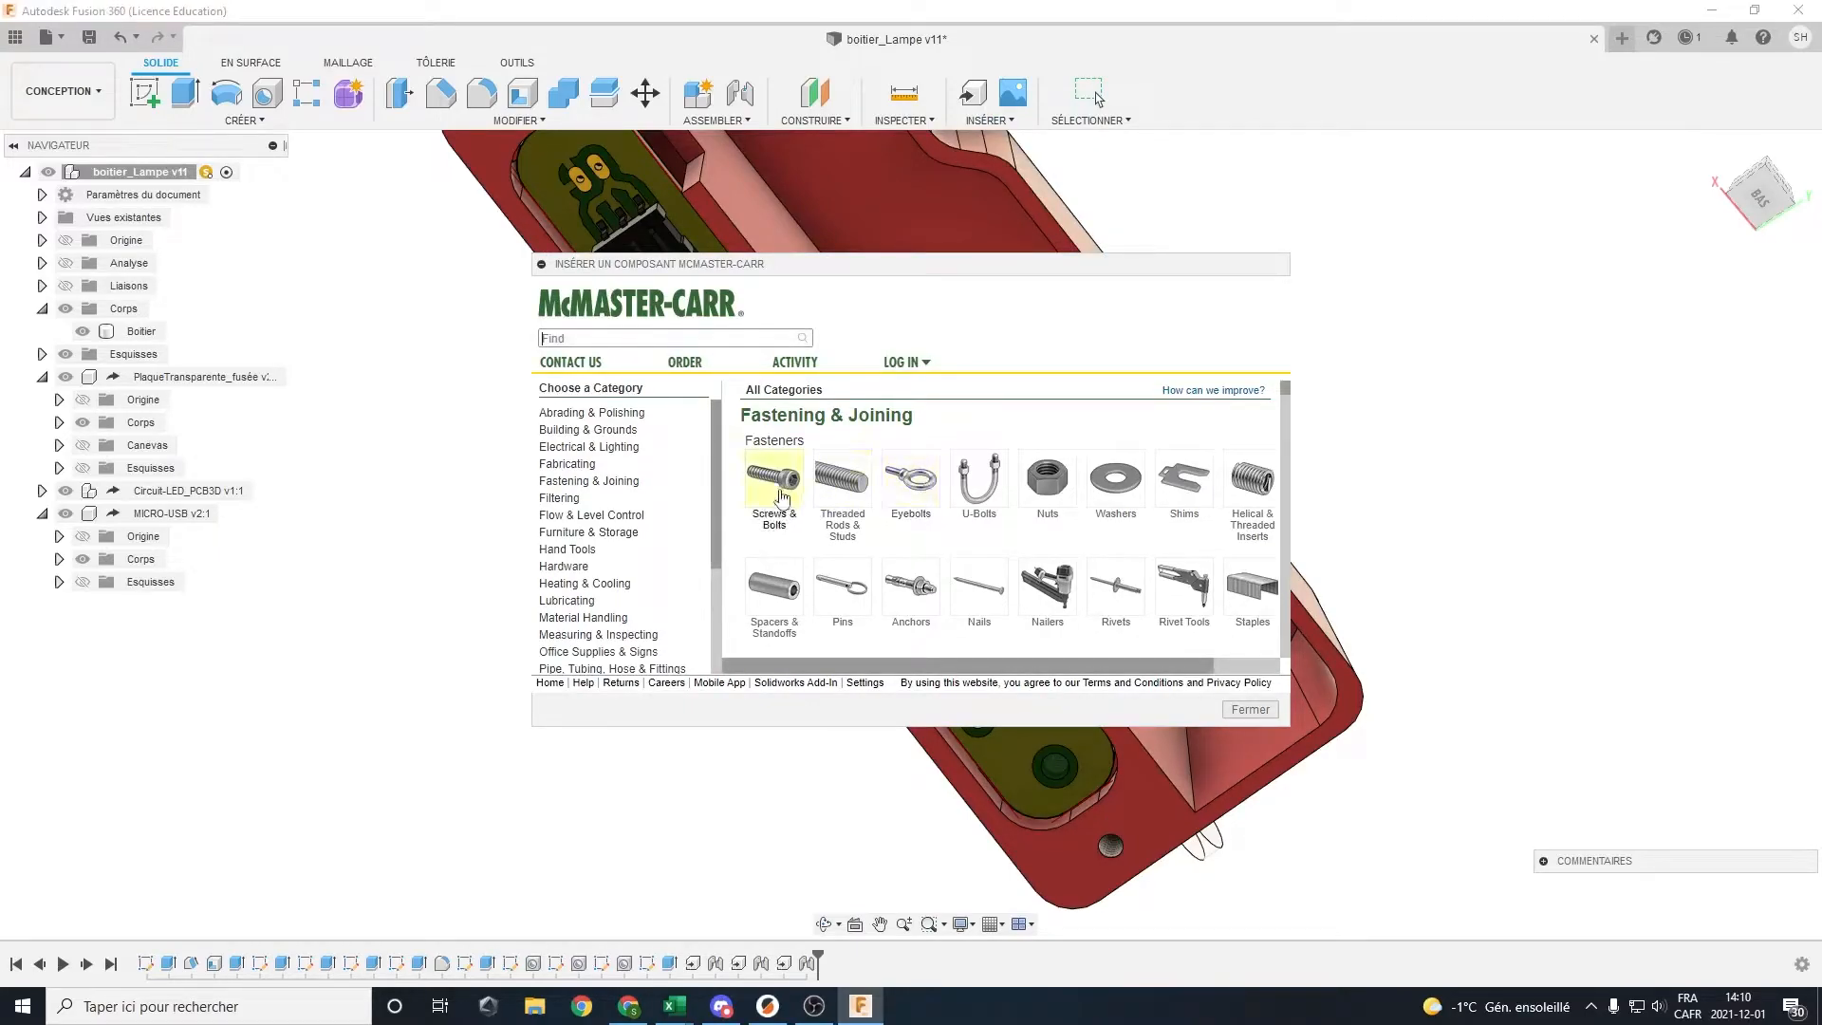
{"action": "left_click", "coordinate": [778, 486]}
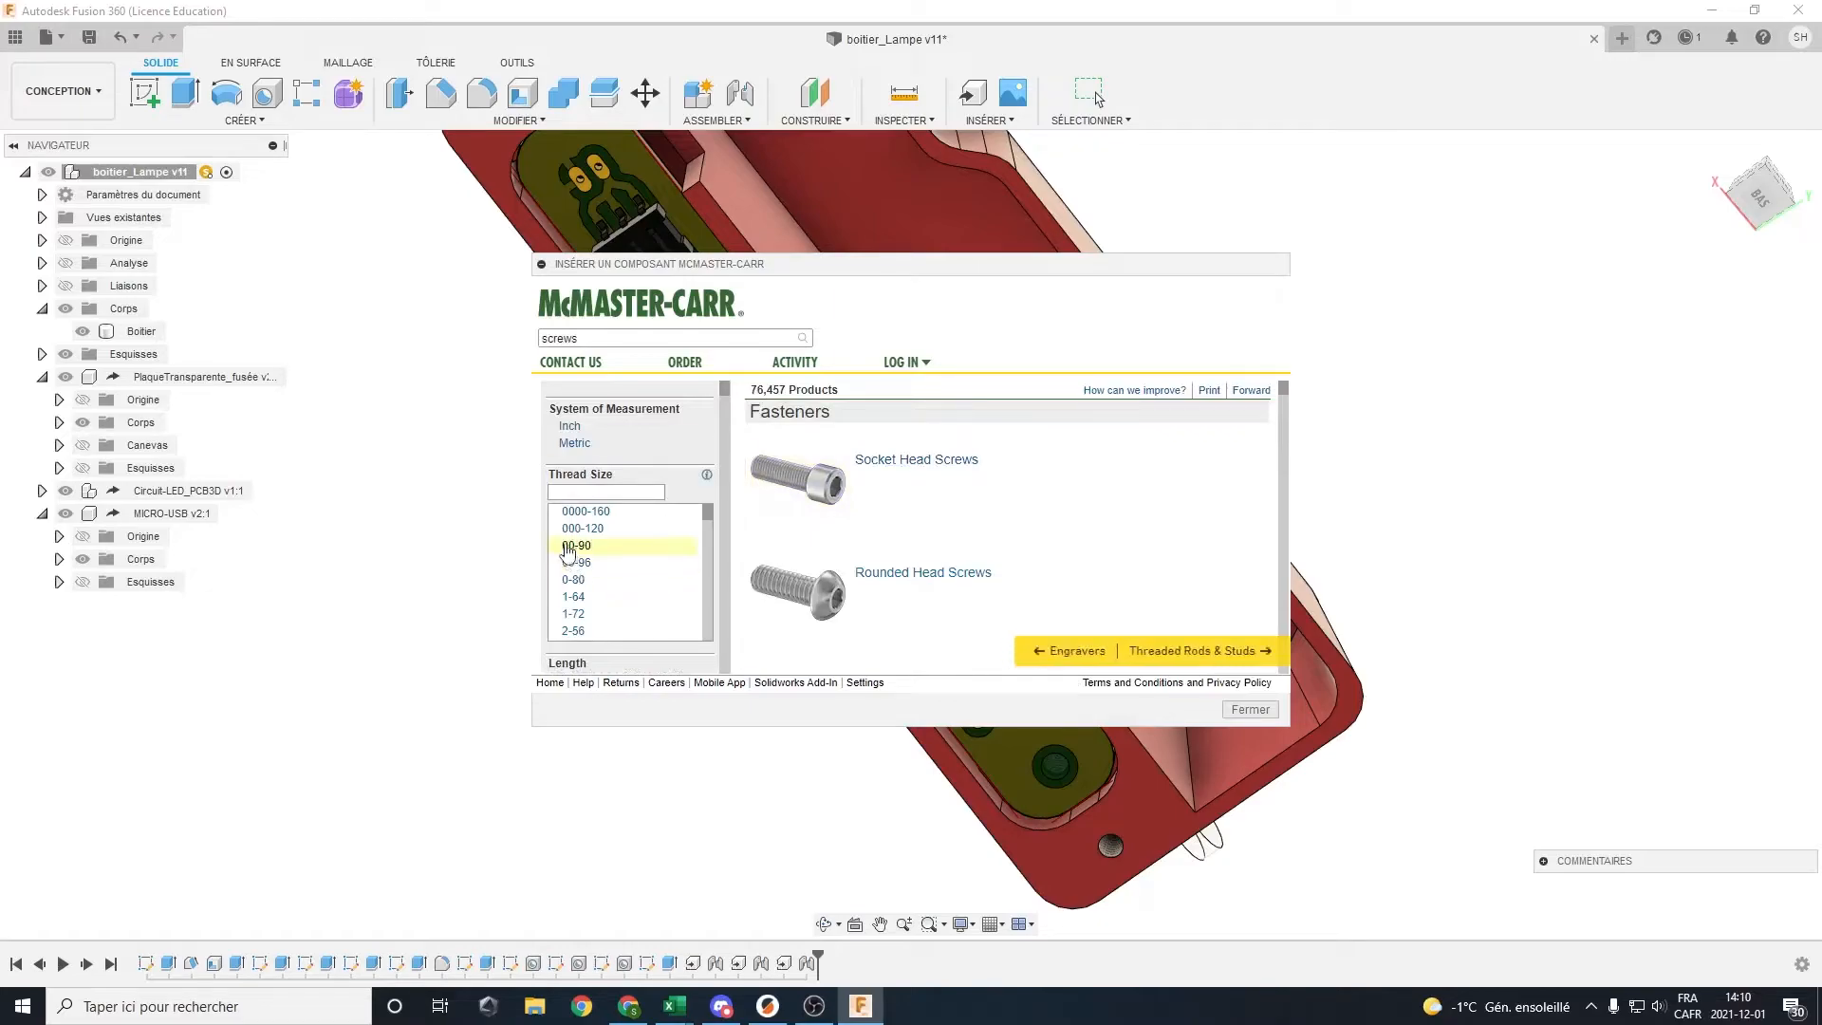
{"action": "scroll", "coordinate": [920, 570], "scroll_direction": "down", "scroll_amount": 1}
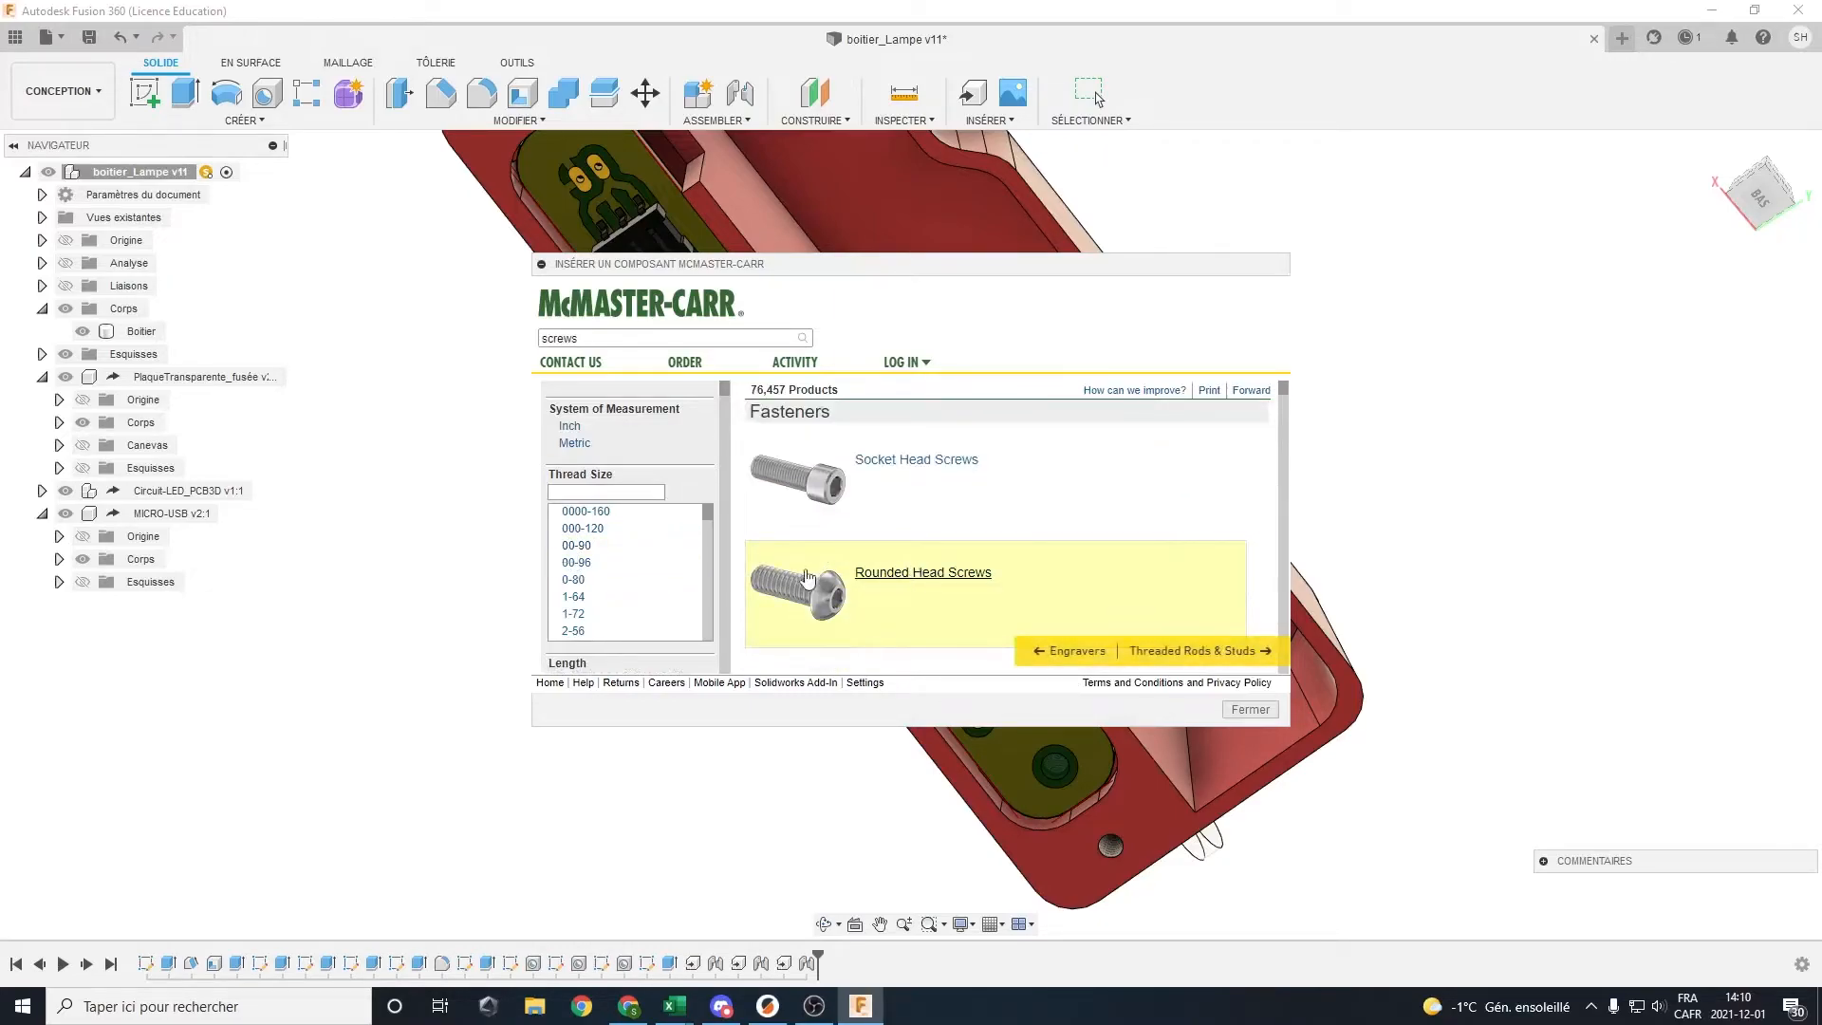
{"action": "scroll", "coordinate": [919, 574], "scroll_direction": "down", "scroll_amount": 1}
{"action": "scroll", "coordinate": [911, 571], "scroll_direction": "up", "scroll_amount": 1}
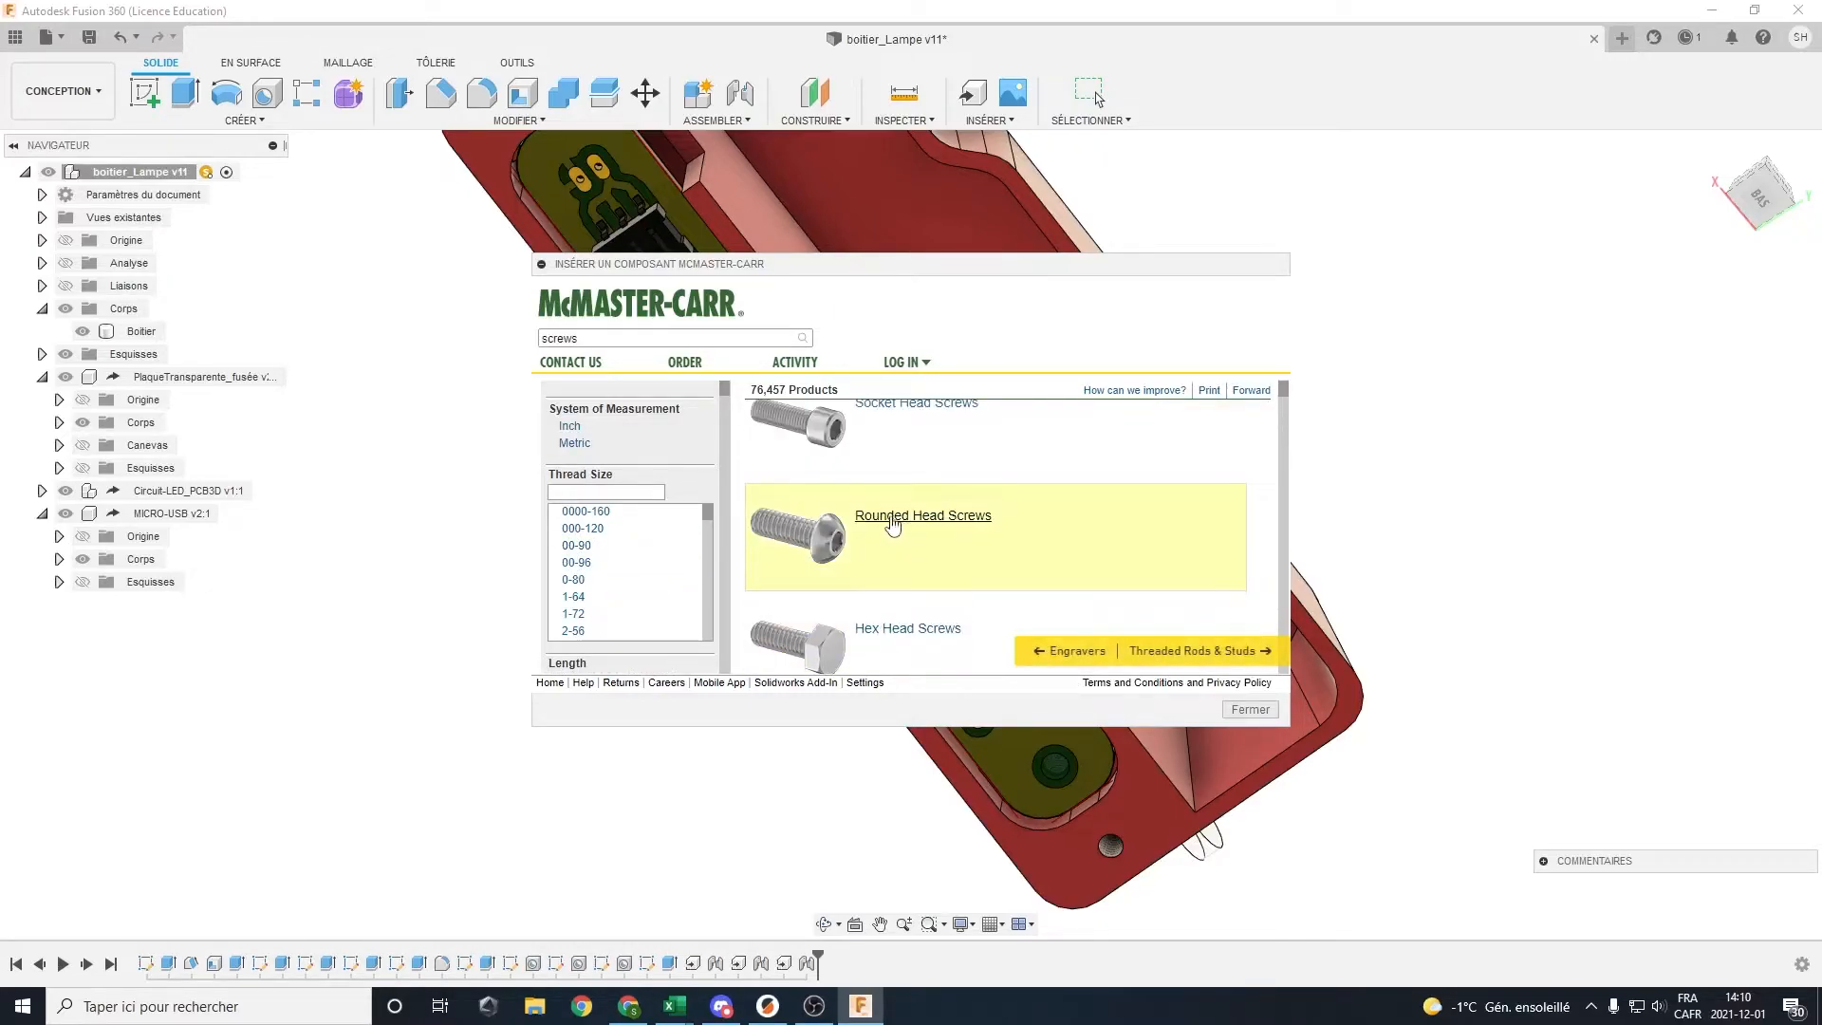
{"action": "left_click", "coordinate": [893, 525]}
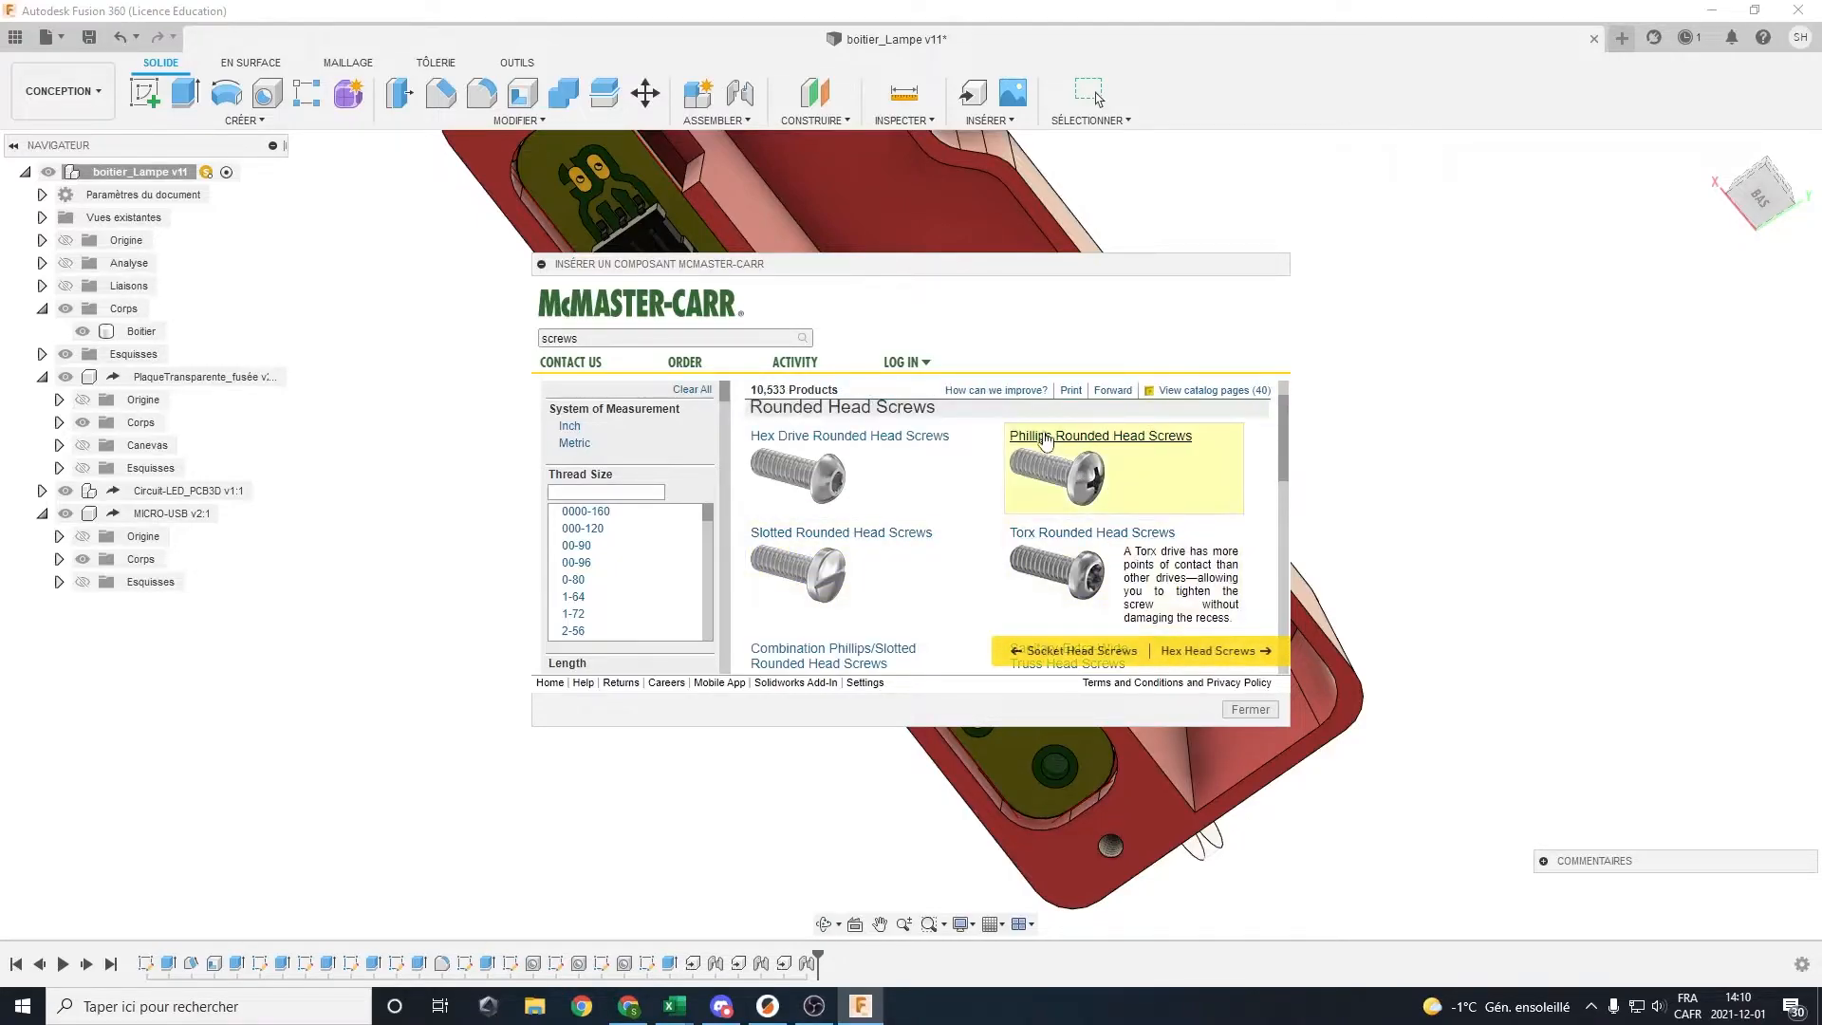
{"action": "left_click", "coordinate": [1081, 440]}
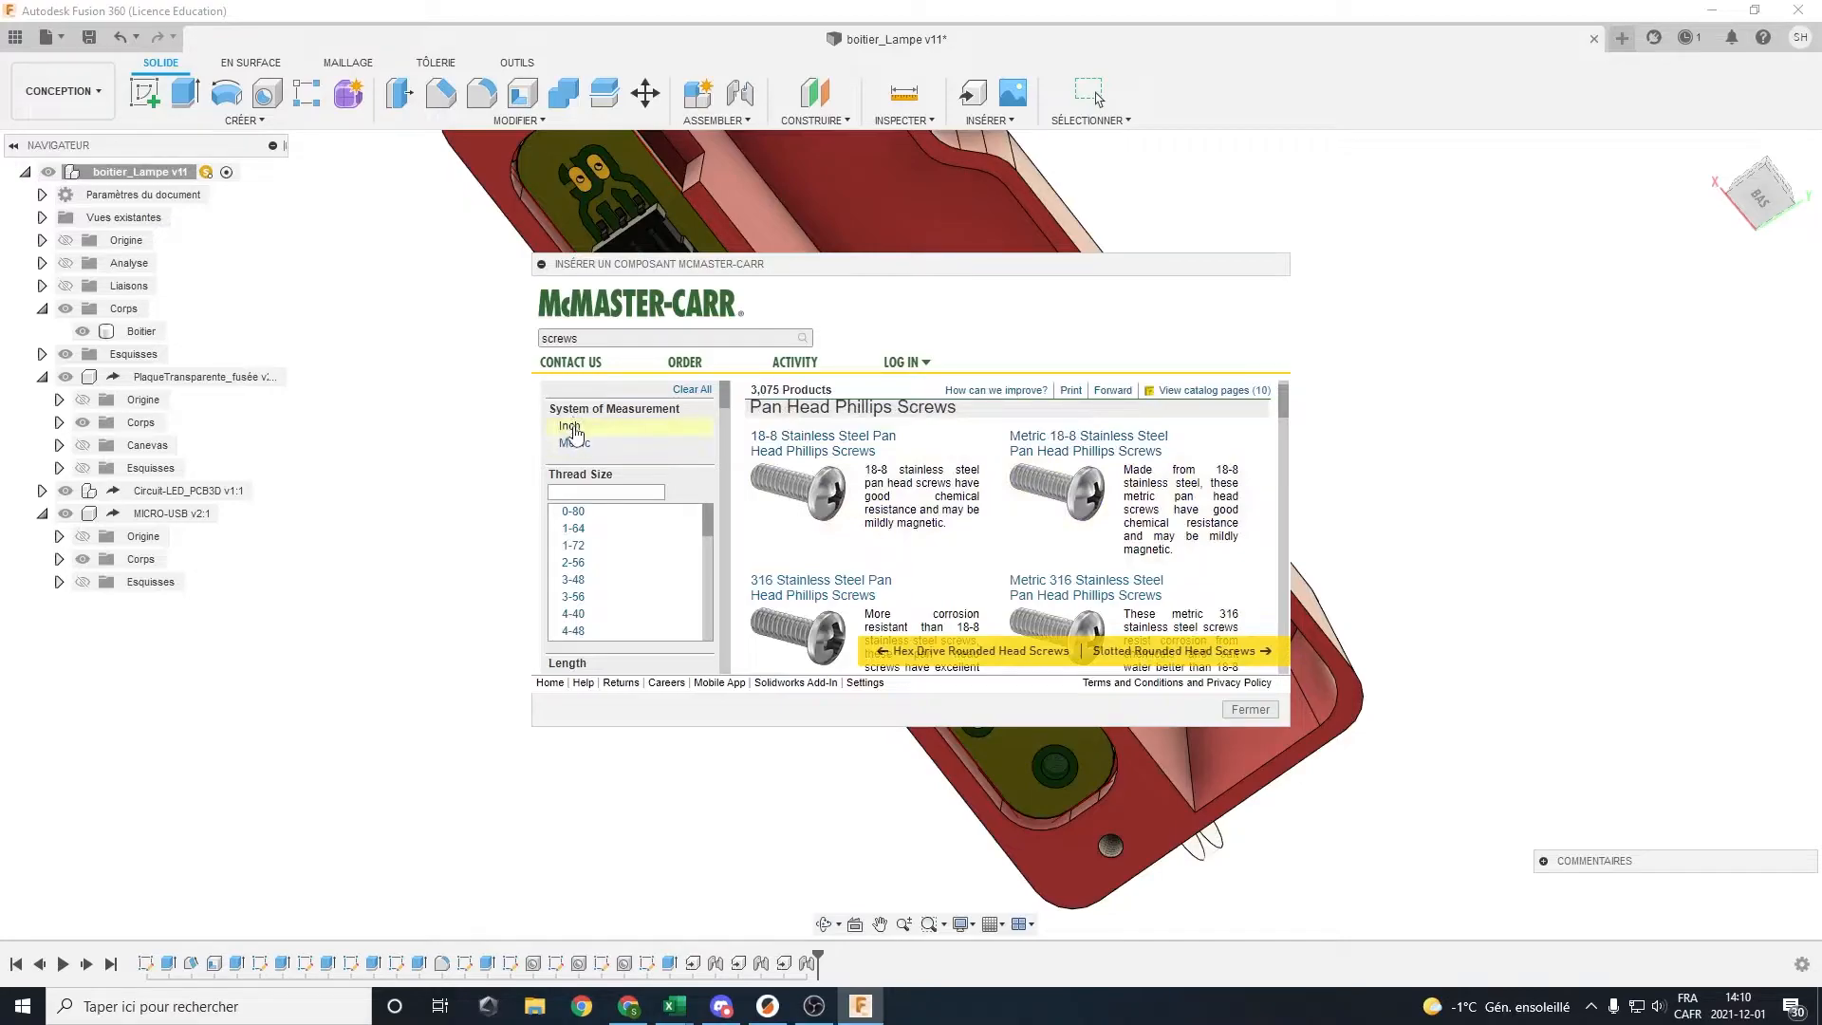
Filter the Phillips rounded head screws to the inch system and thread size 6-32
{"action": "left_click", "coordinate": [573, 427]}
{"action": "scroll", "coordinate": [612, 536], "scroll_direction": "down", "scroll_amount": 2}
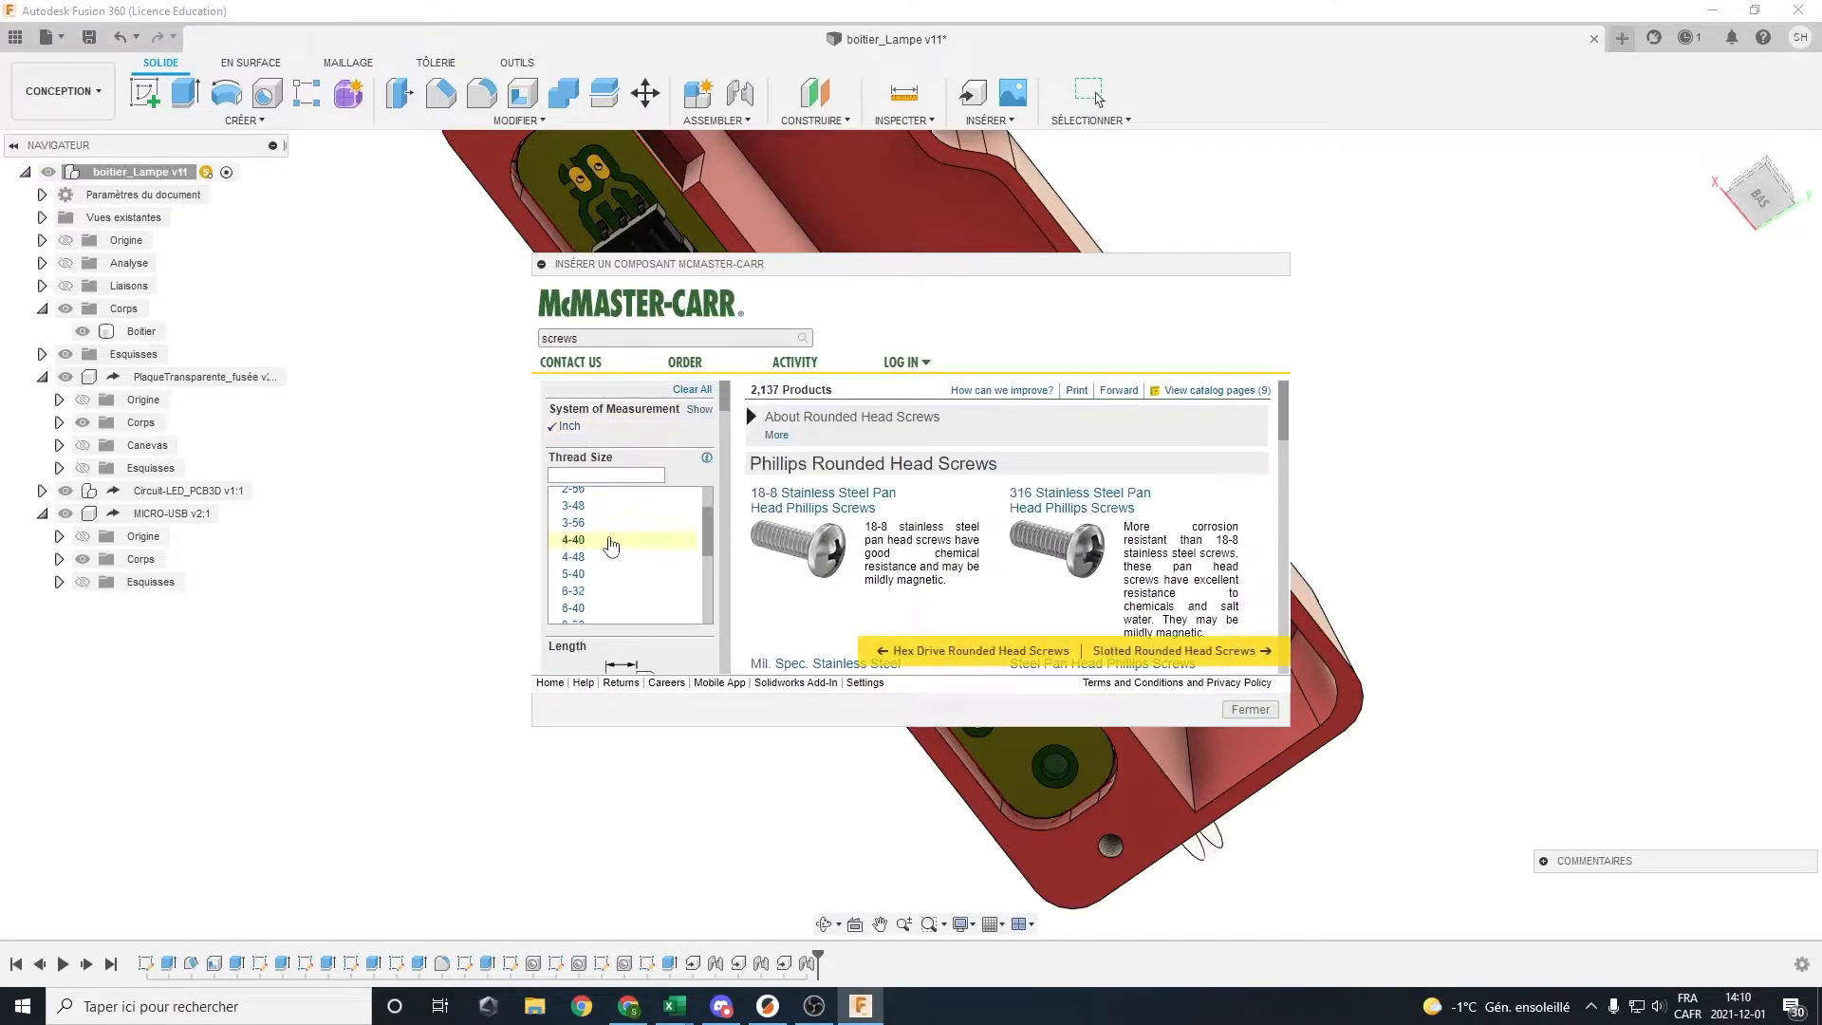
{"action": "scroll", "coordinate": [642, 567], "scroll_direction": "down", "scroll_amount": 1}
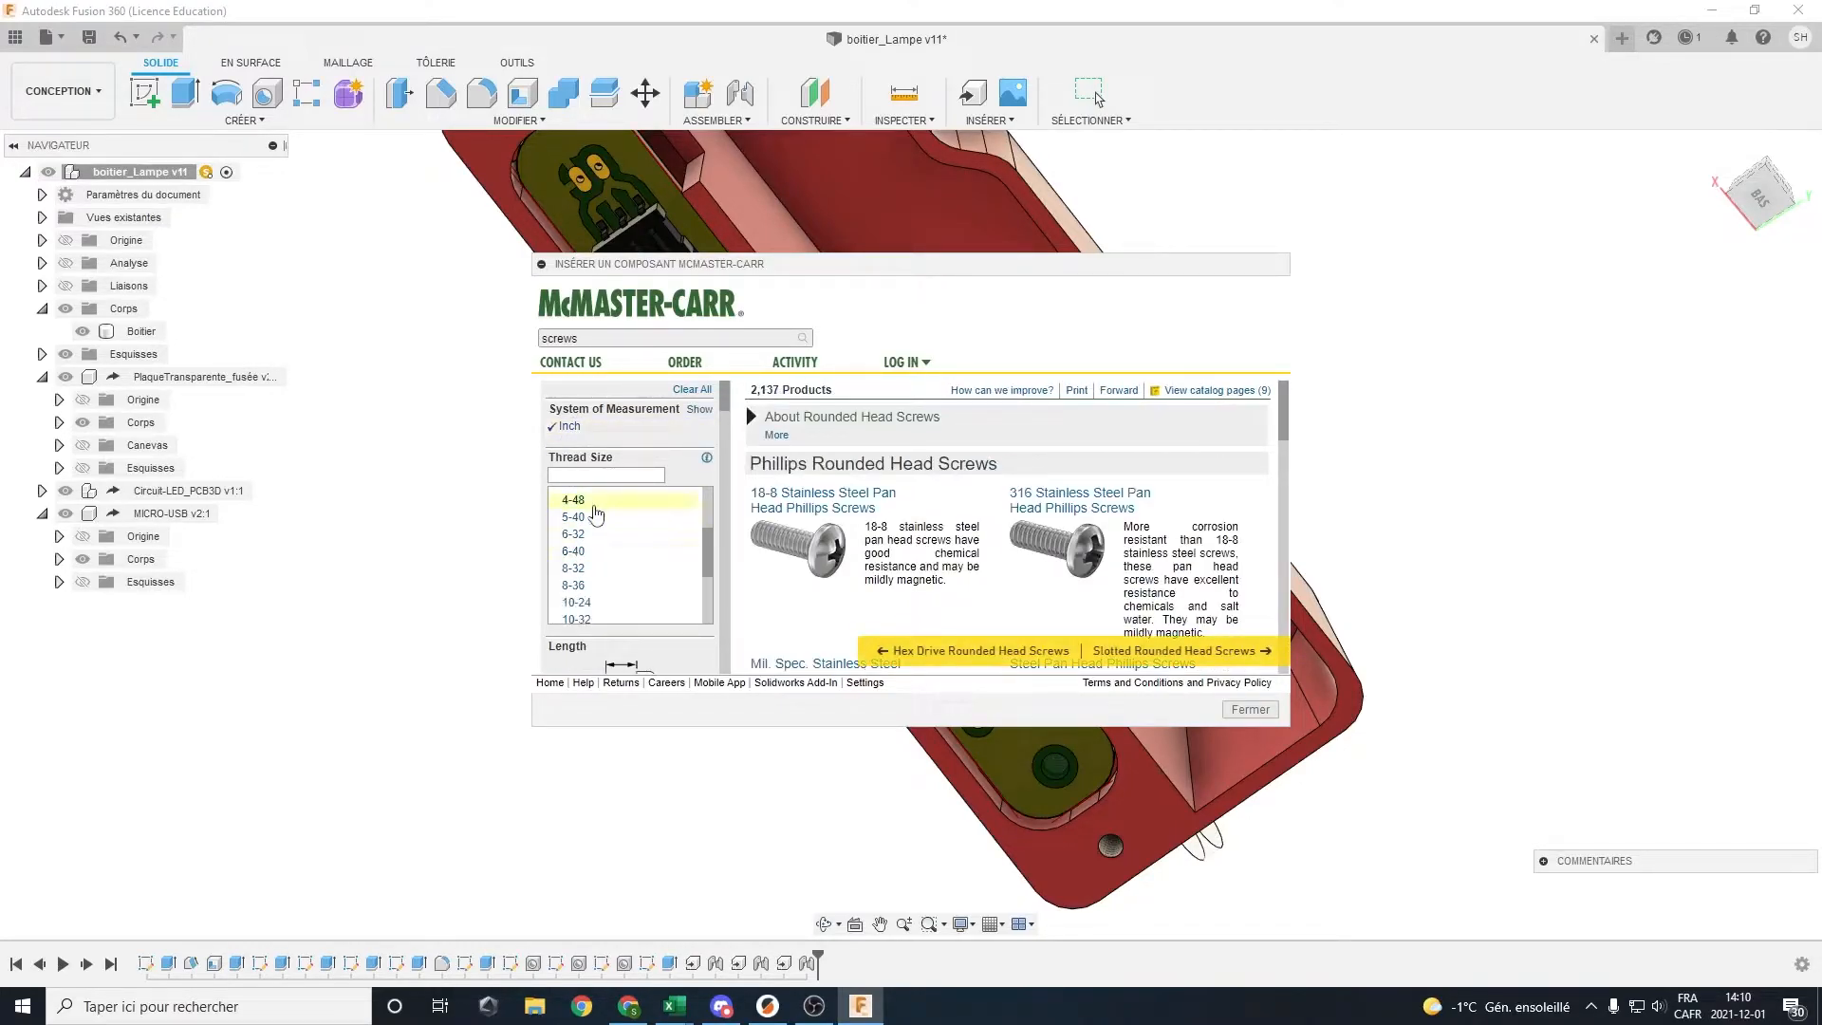
{"action": "left_click", "coordinate": [574, 534]}
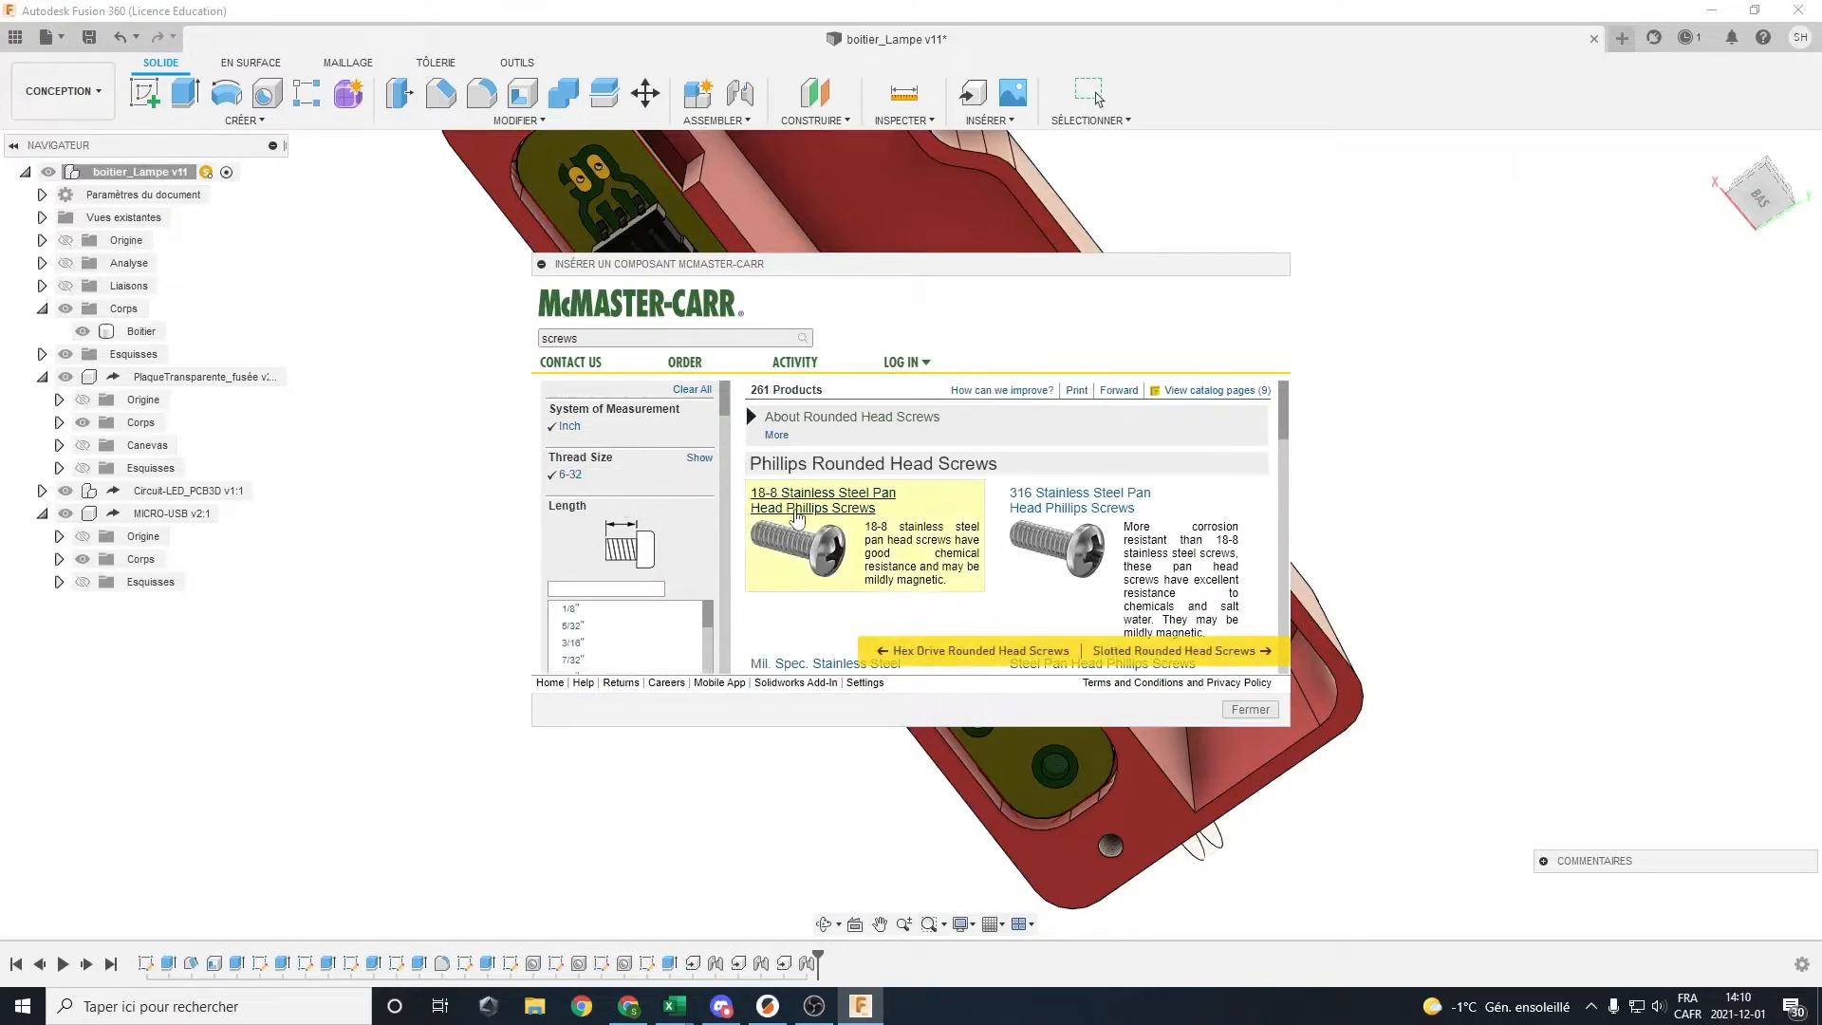
Choose the 18-8 Stainless Steel Pan Head Phillips Screws and filter them to a length of 1/2"
{"action": "scroll", "coordinate": [820, 522], "scroll_direction": "down", "scroll_amount": 1}
{"action": "scroll", "coordinate": [745, 525], "scroll_direction": "up", "scroll_amount": 1}
{"action": "scroll", "coordinate": [862, 539], "scroll_direction": "up", "scroll_amount": 2}
{"action": "left_click", "coordinate": [839, 509]}
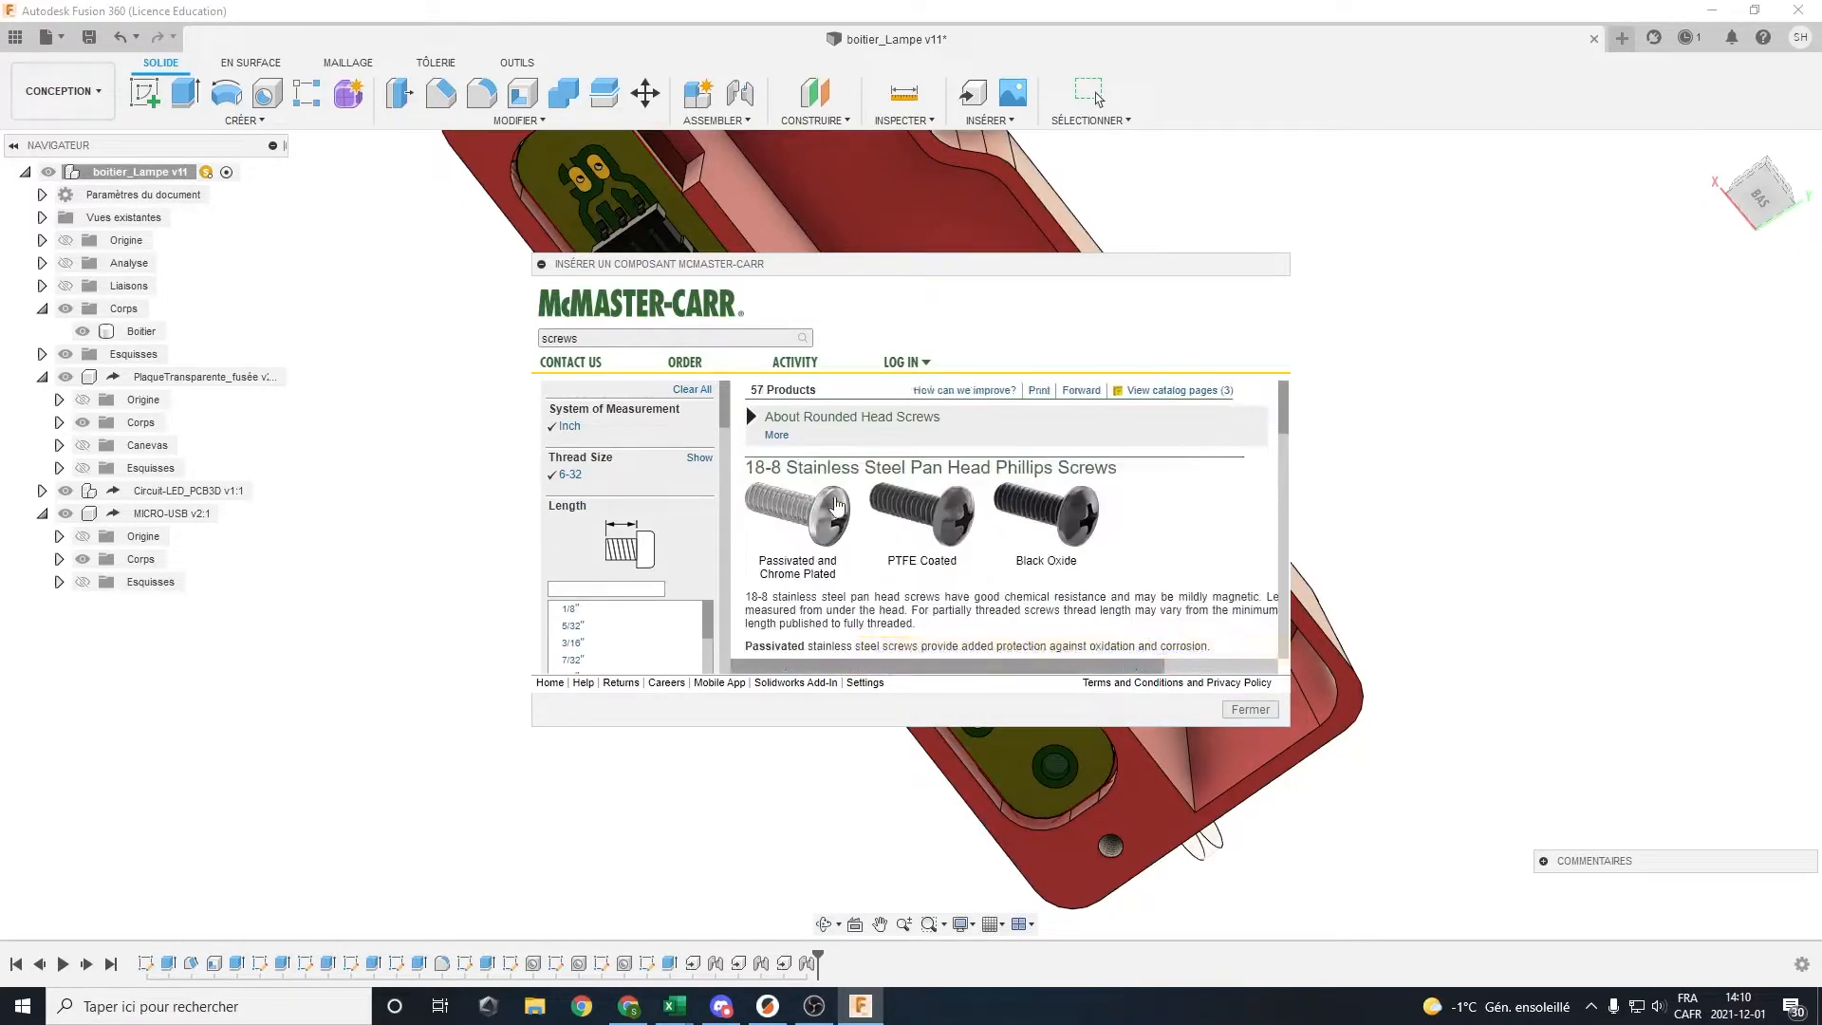
{"action": "scroll", "coordinate": [679, 566], "scroll_direction": "down", "scroll_amount": 2}
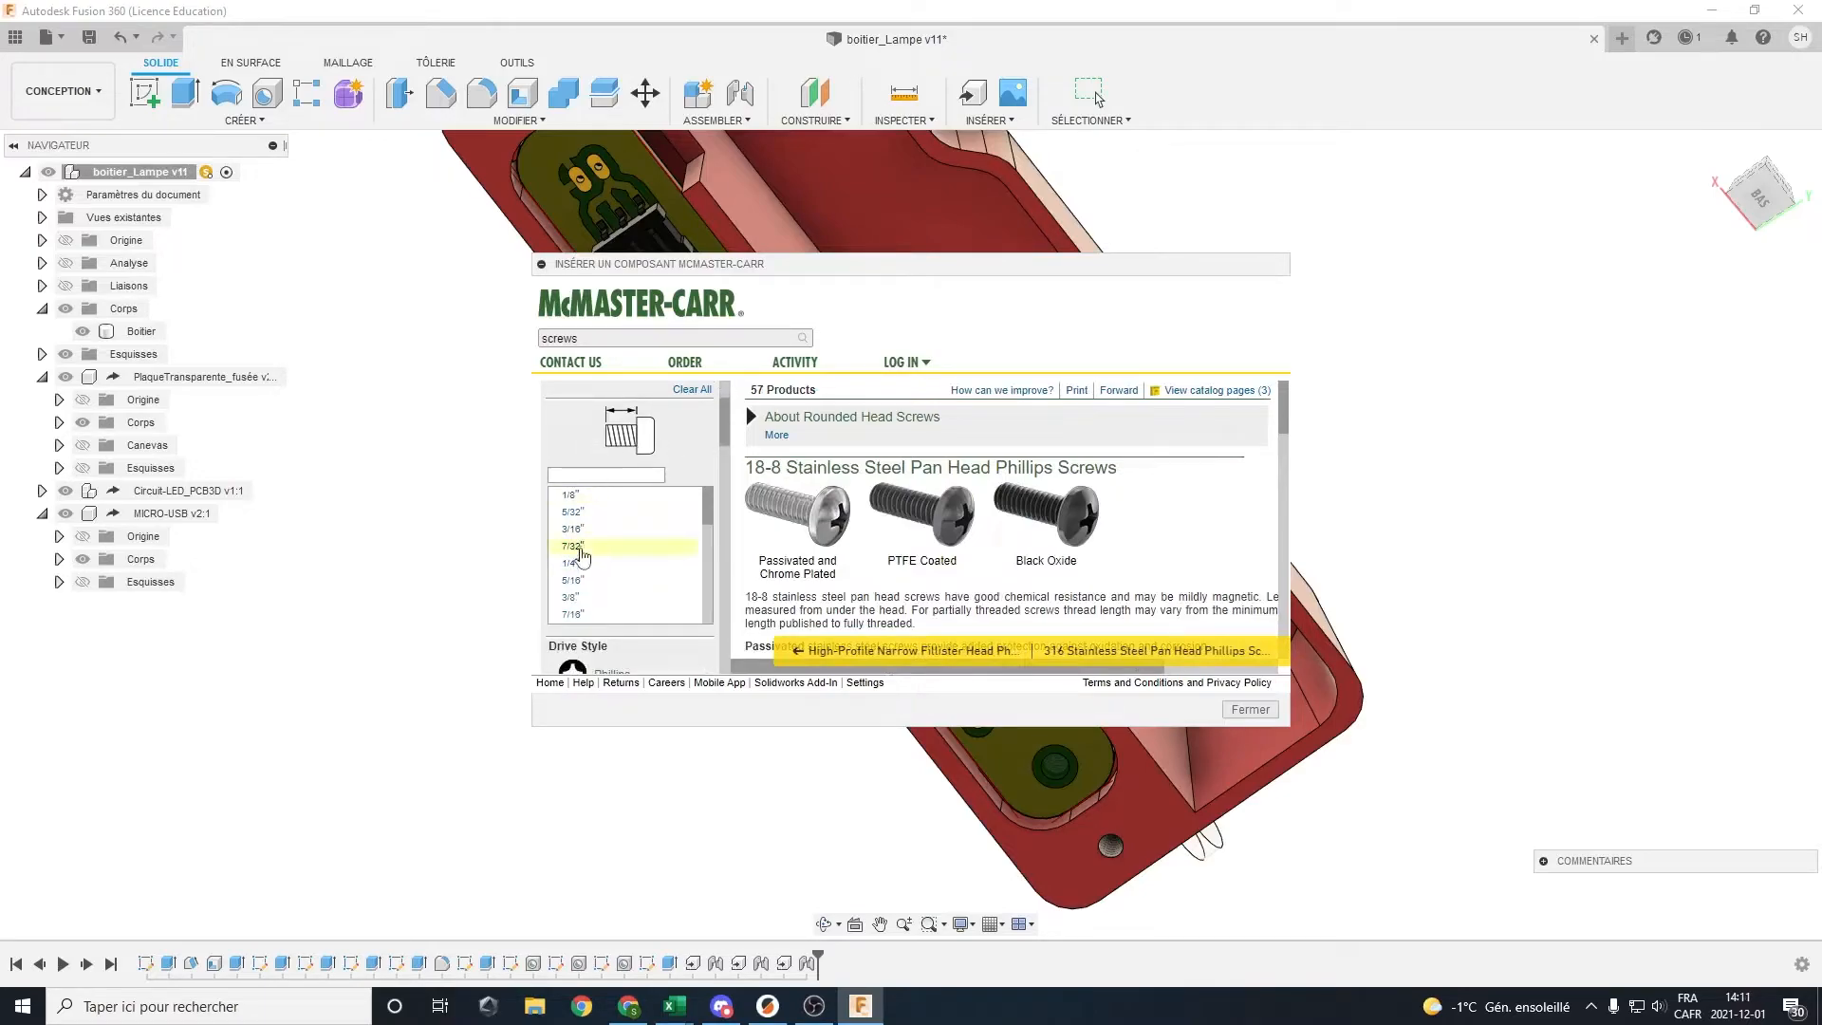
{"action": "scroll", "coordinate": [588, 581], "scroll_direction": "down", "scroll_amount": 1}
{"action": "left_click", "coordinate": [574, 575]}
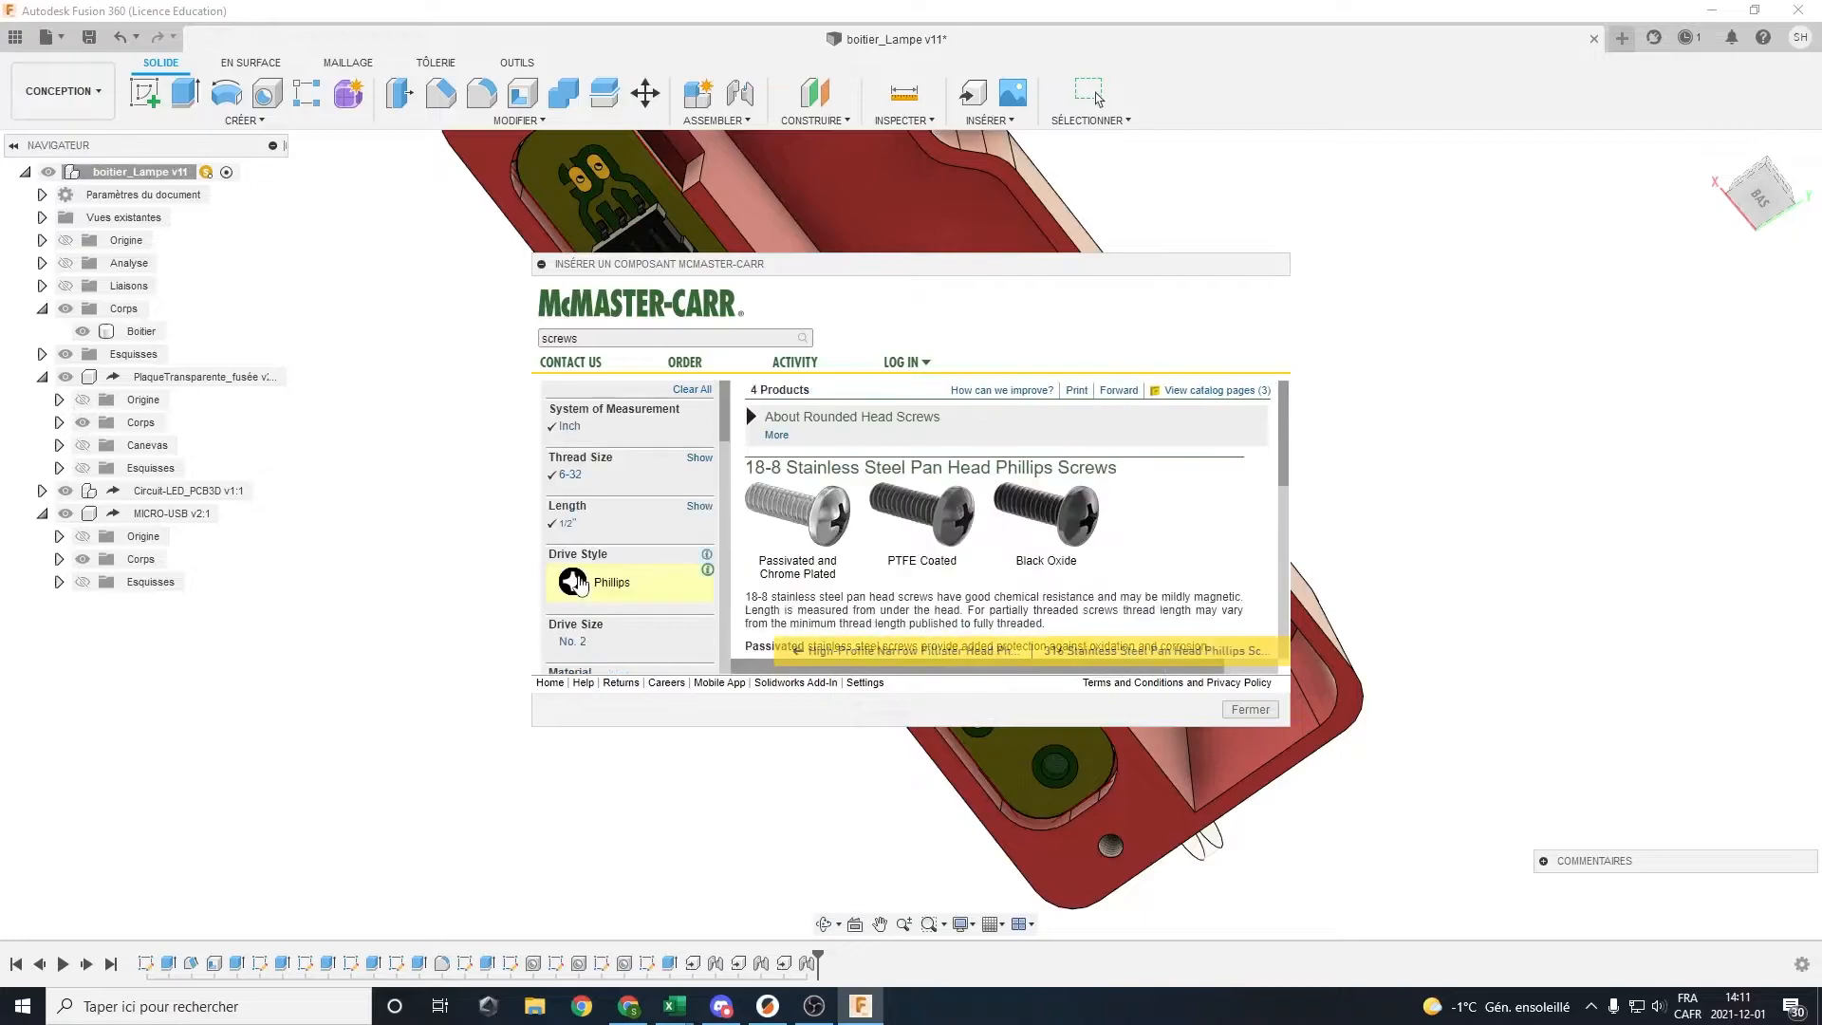
Insert the passivated 18-8 stainless steel screw 91772A148 into the design as a 3-D STEP model
{"action": "scroll", "coordinate": [1018, 543], "scroll_direction": "down", "scroll_amount": 1}
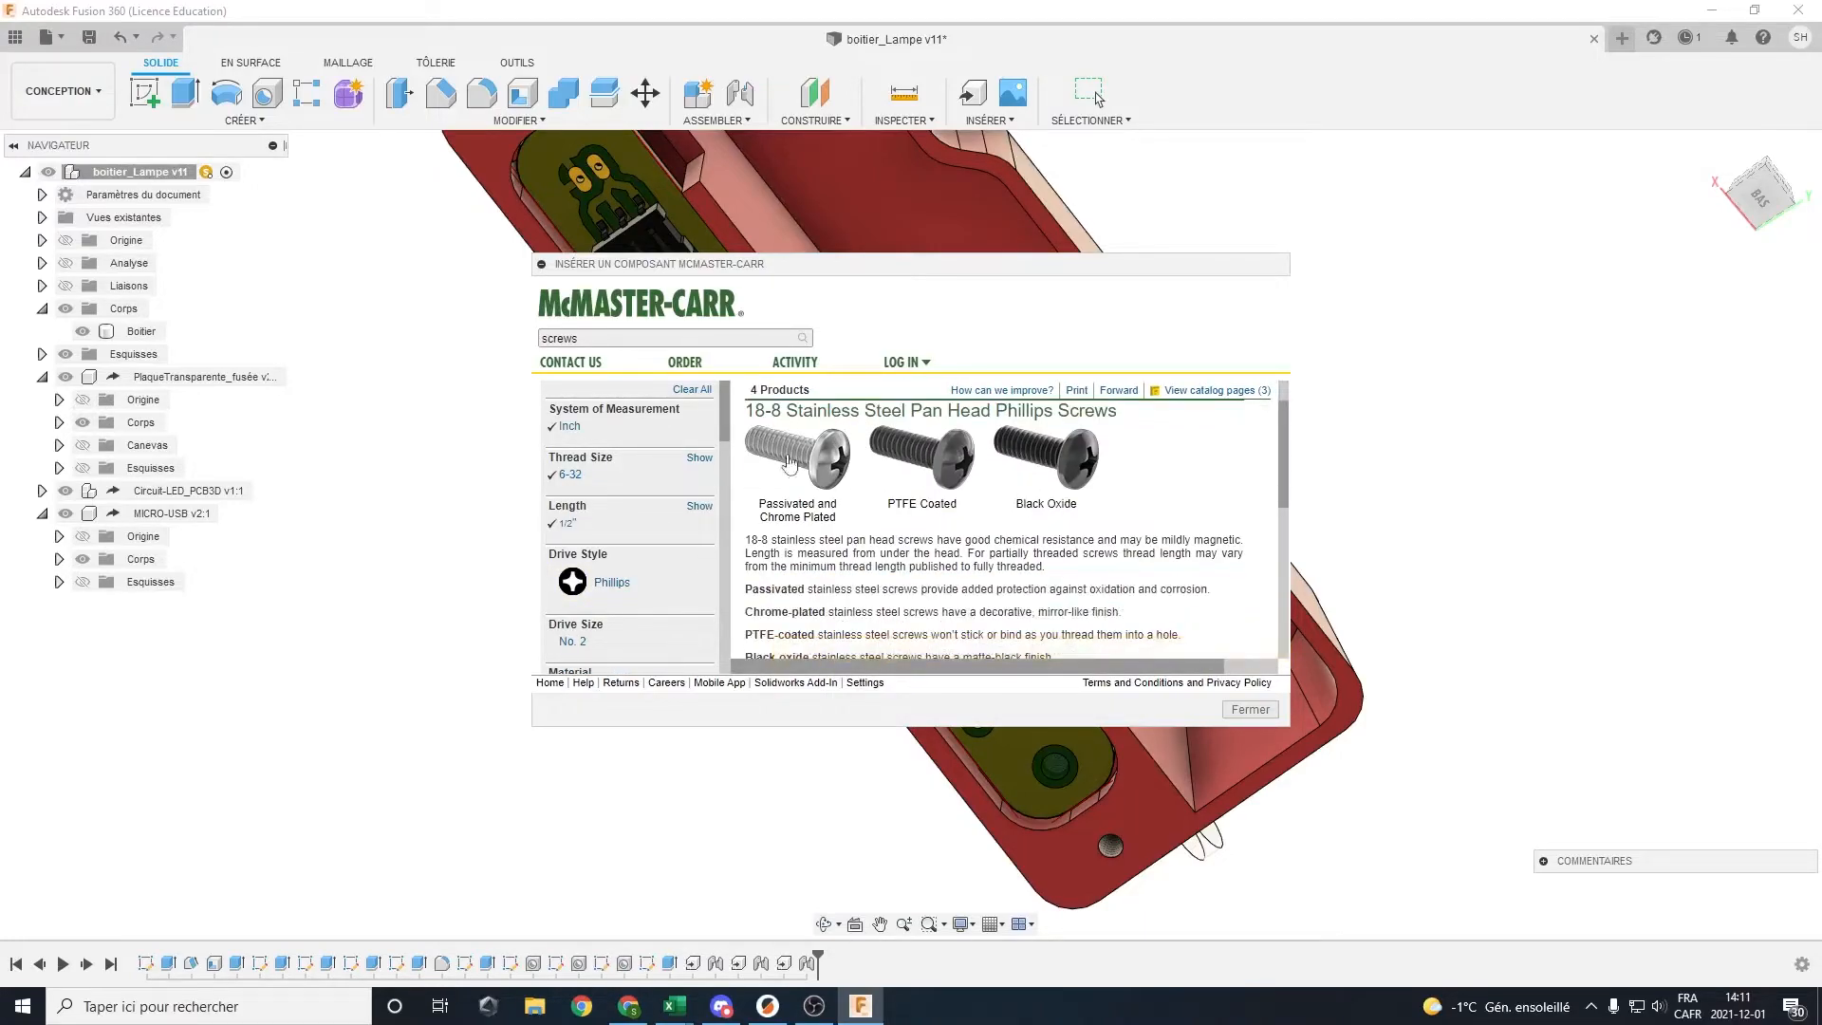
{"action": "scroll", "coordinate": [797, 470], "scroll_direction": "down", "scroll_amount": 5}
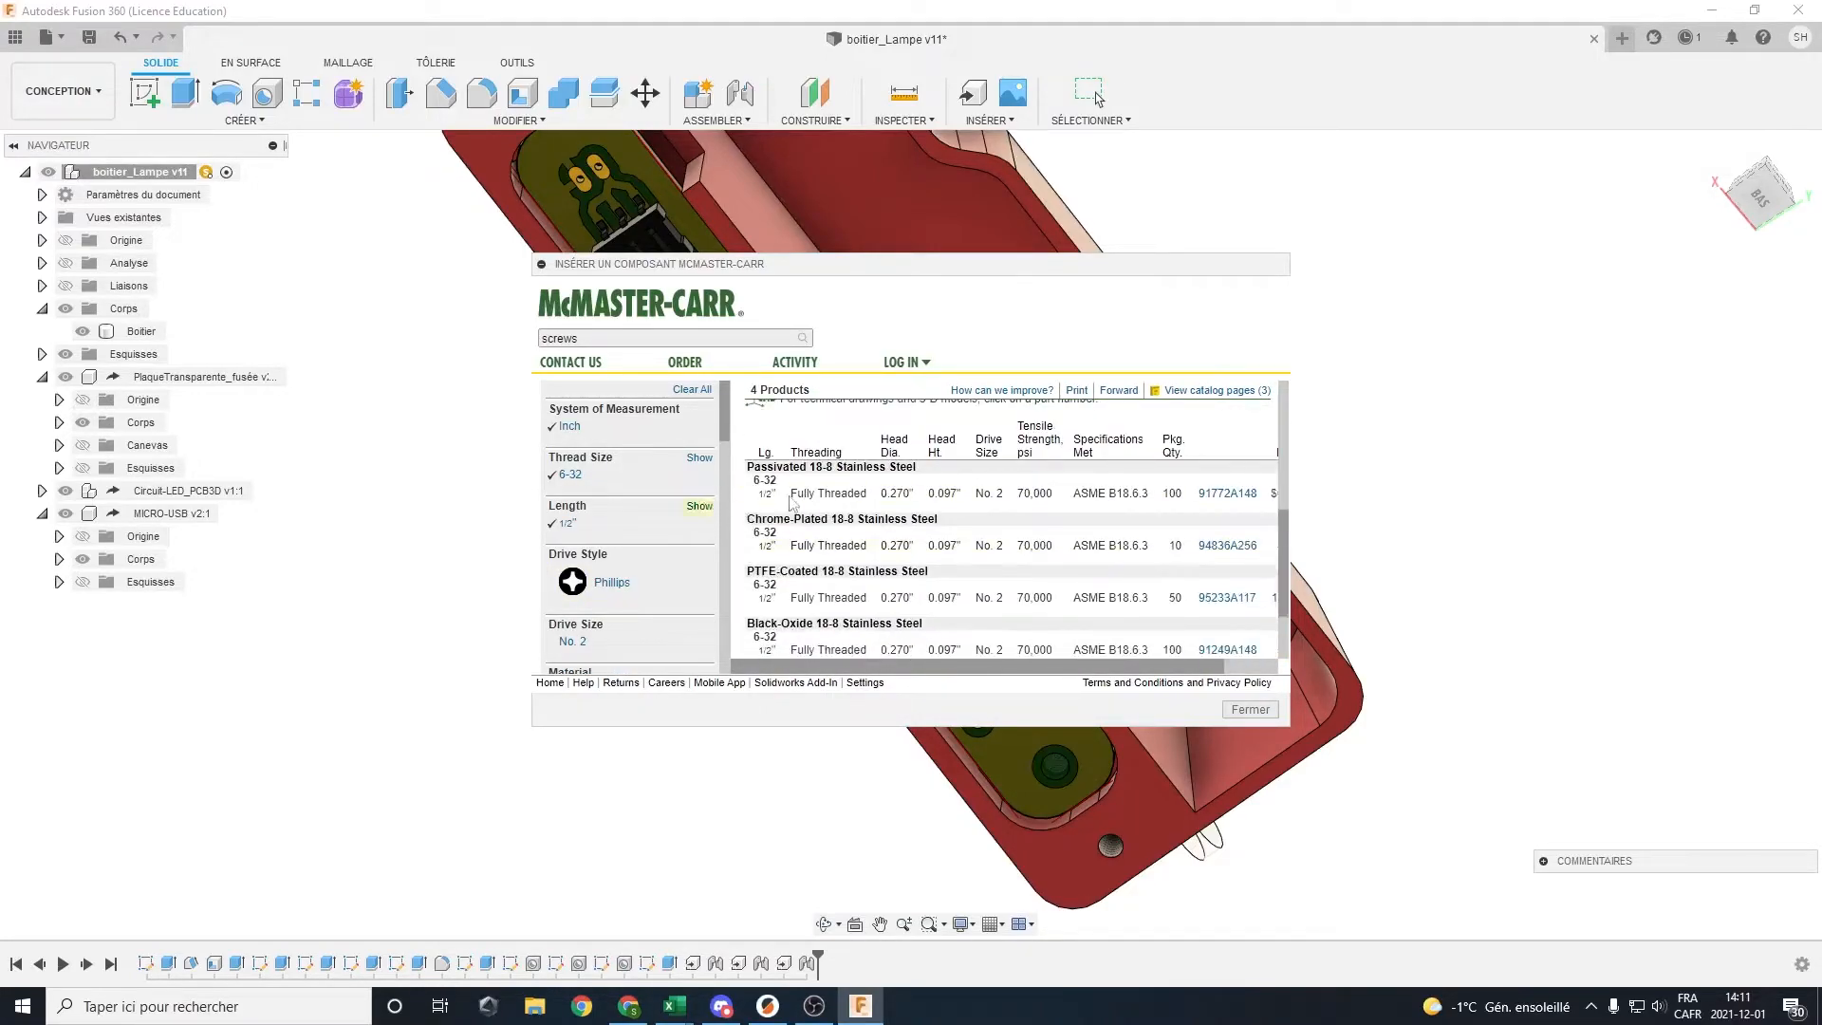
{"action": "left_click", "coordinate": [1231, 494]}
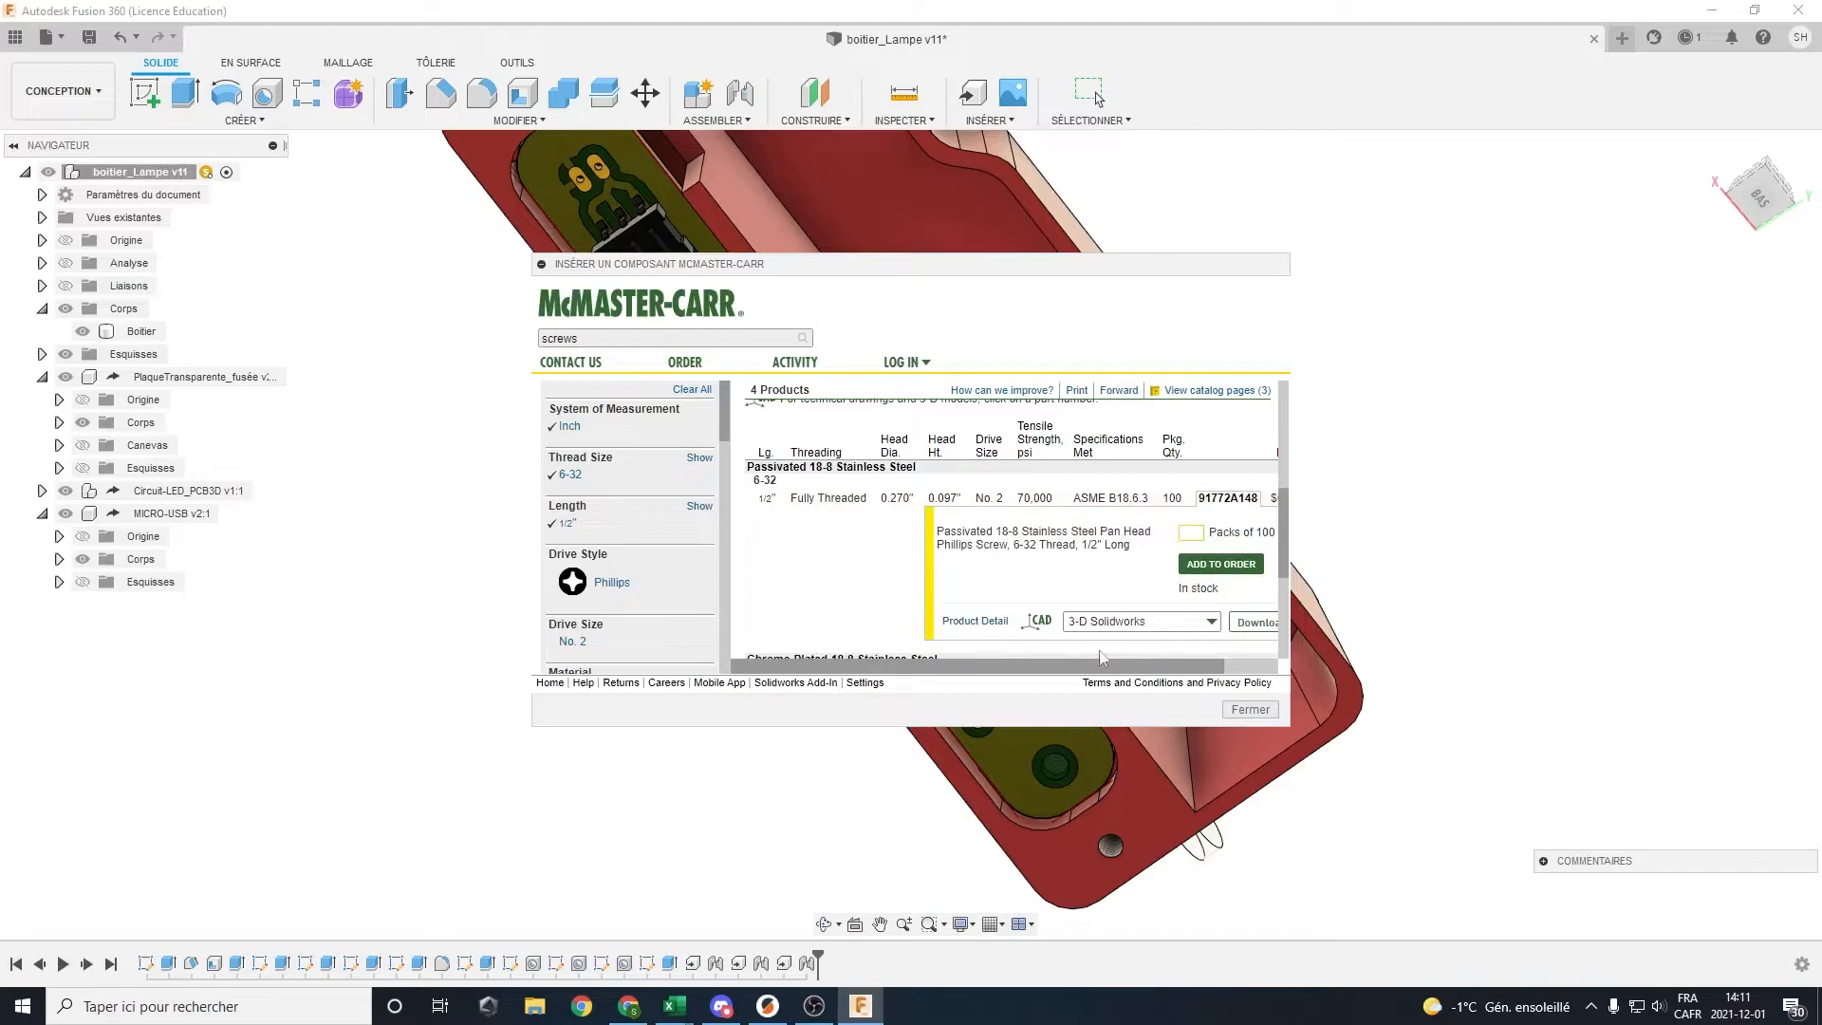
{"action": "left_click_drag", "start_coordinate": [1073, 670], "coordinate": [1125, 668]}
{"action": "left_click", "coordinate": [1124, 626]}
{"action": "scroll", "coordinate": [1139, 607], "scroll_direction": "down", "scroll_amount": 3}
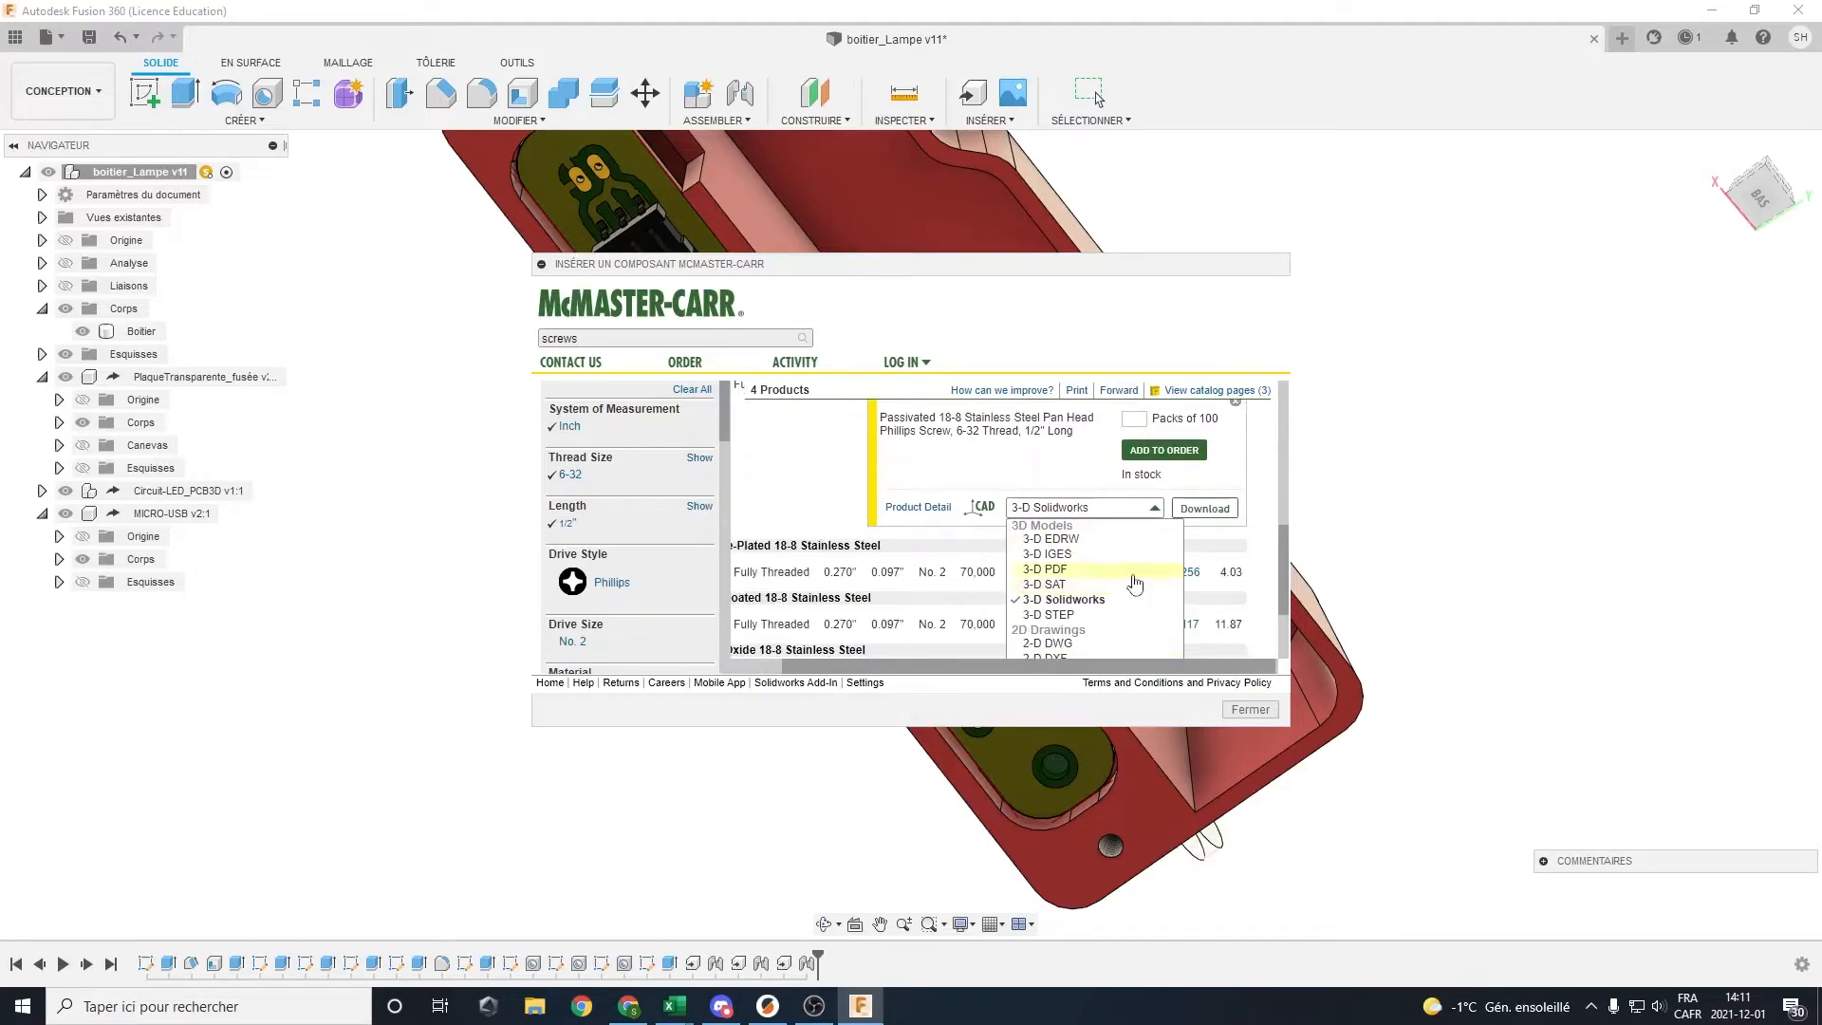
{"action": "left_click", "coordinate": [1070, 615]}
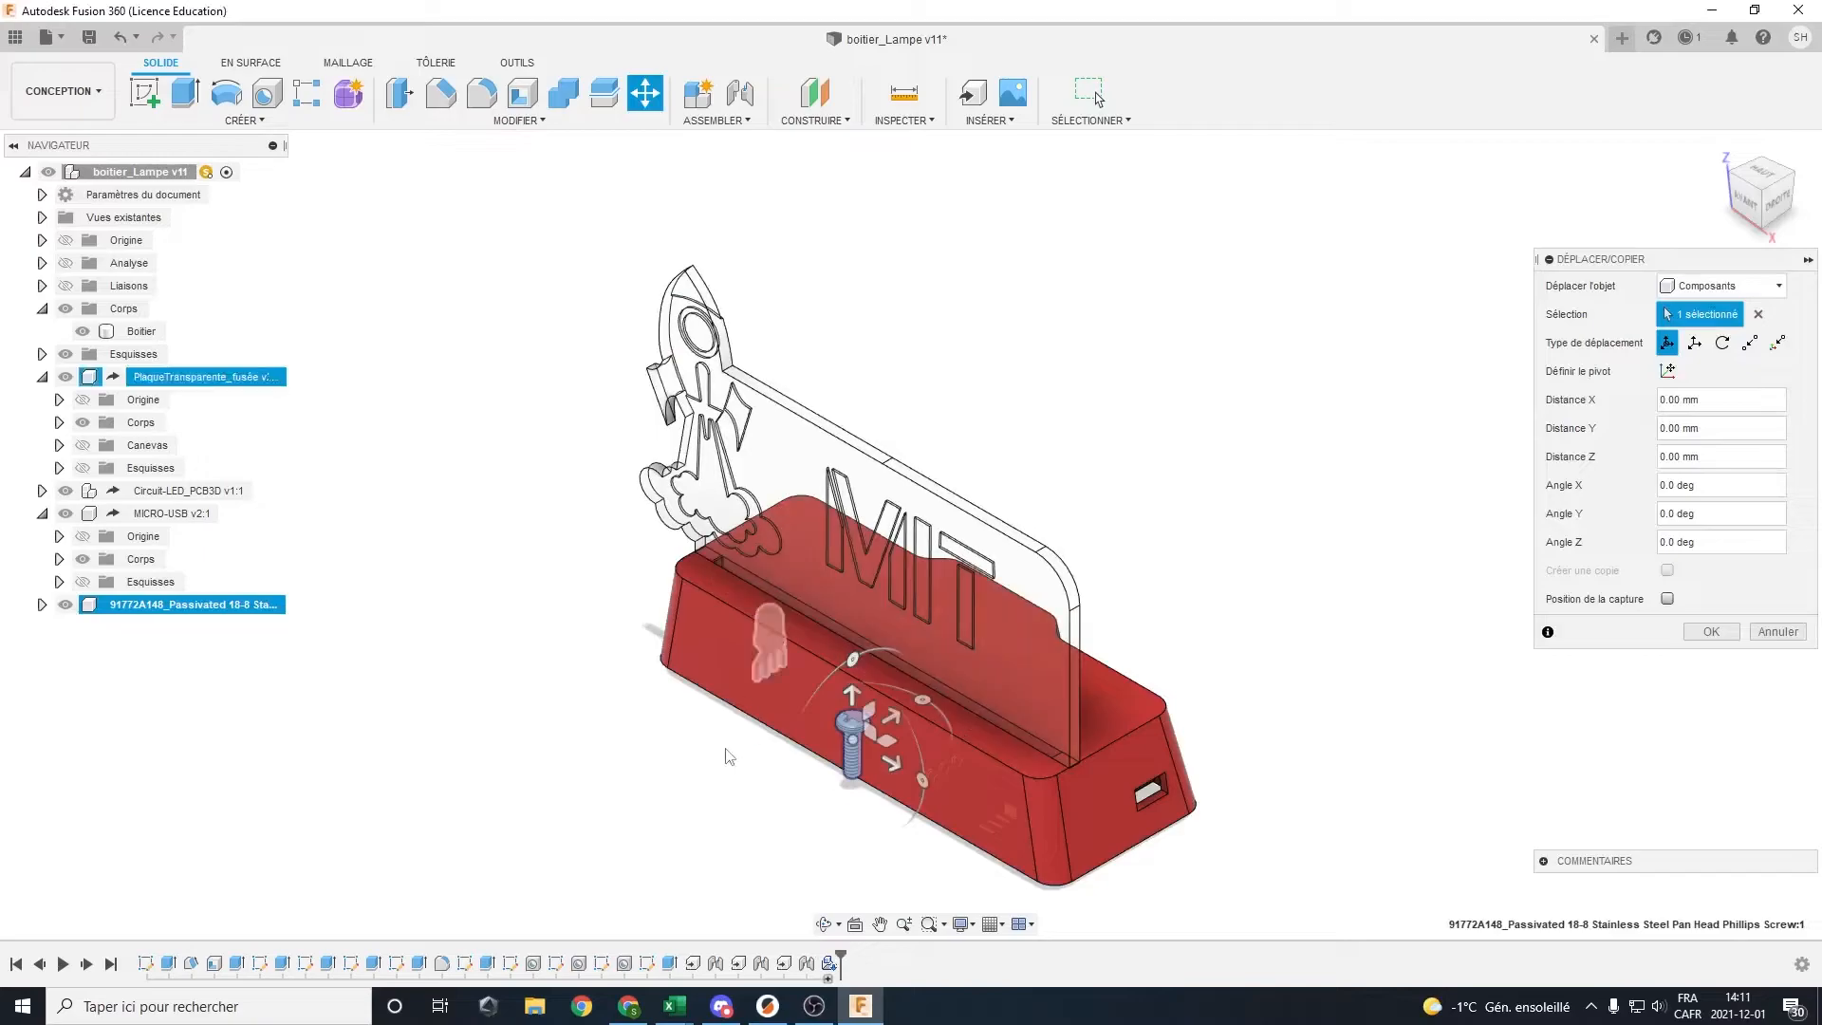
Rotate the inserted screw -180 deg about Y so its head faces down, and move it downward clear of the case
{"action": "scroll", "coordinate": [858, 702], "scroll_direction": "up", "scroll_amount": 5}
{"action": "middle_click_drag", "start_coordinate": [987, 763], "coordinate": [999, 516]}
{"action": "middle_click_drag", "start_coordinate": [871, 643], "coordinate": [935, 617], "text": "shift"}
{"action": "left_click_drag", "start_coordinate": [980, 637], "coordinate": [699, 616]}
{"action": "middle_click_drag", "start_coordinate": [699, 612], "coordinate": [849, 455], "text": "shift"}
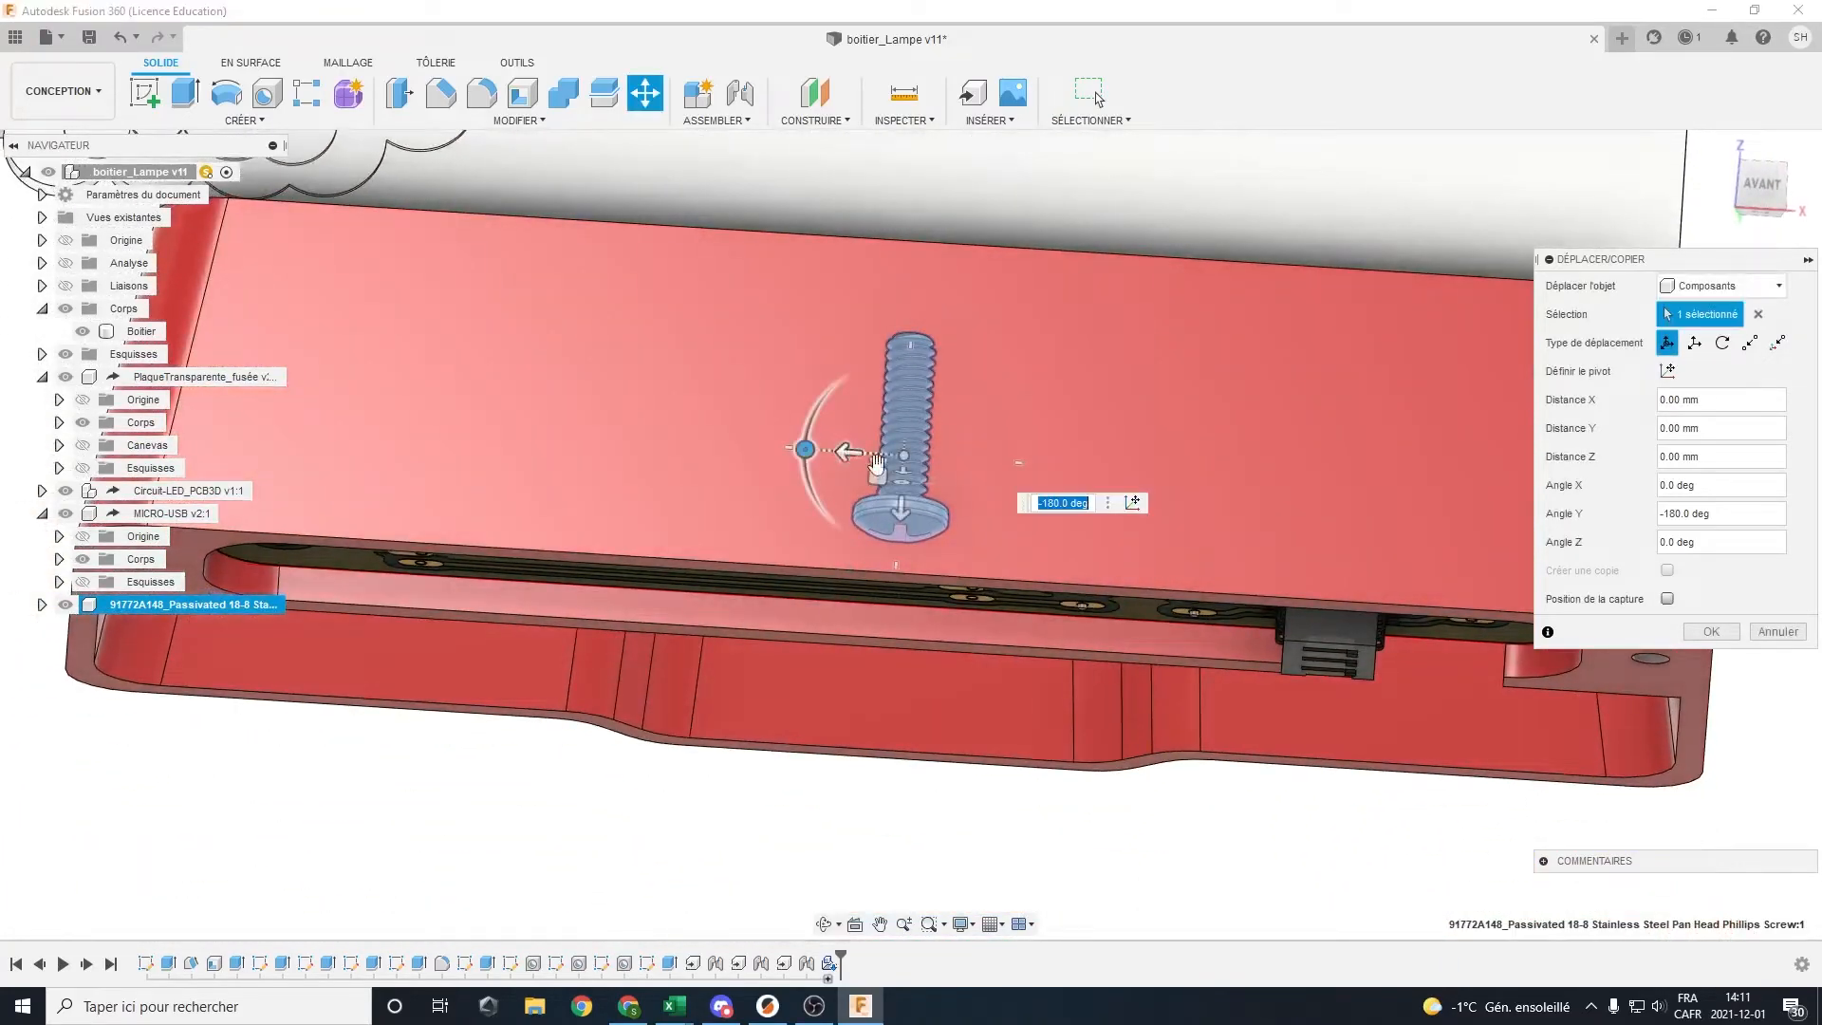
{"action": "left_click_drag", "start_coordinate": [887, 518], "coordinate": [864, 818]}
{"action": "middle_click_drag", "start_coordinate": [977, 732], "coordinate": [1022, 361]}
{"action": "left_click", "coordinate": [1711, 632]}
Join the underside of the screw's head to the circuit board's mounting hole at the end opposite the black connector
{"action": "scroll", "coordinate": [1029, 645], "scroll_direction": "down", "scroll_amount": 2}
{"action": "scroll", "coordinate": [1022, 369], "scroll_direction": "up", "scroll_amount": 5}
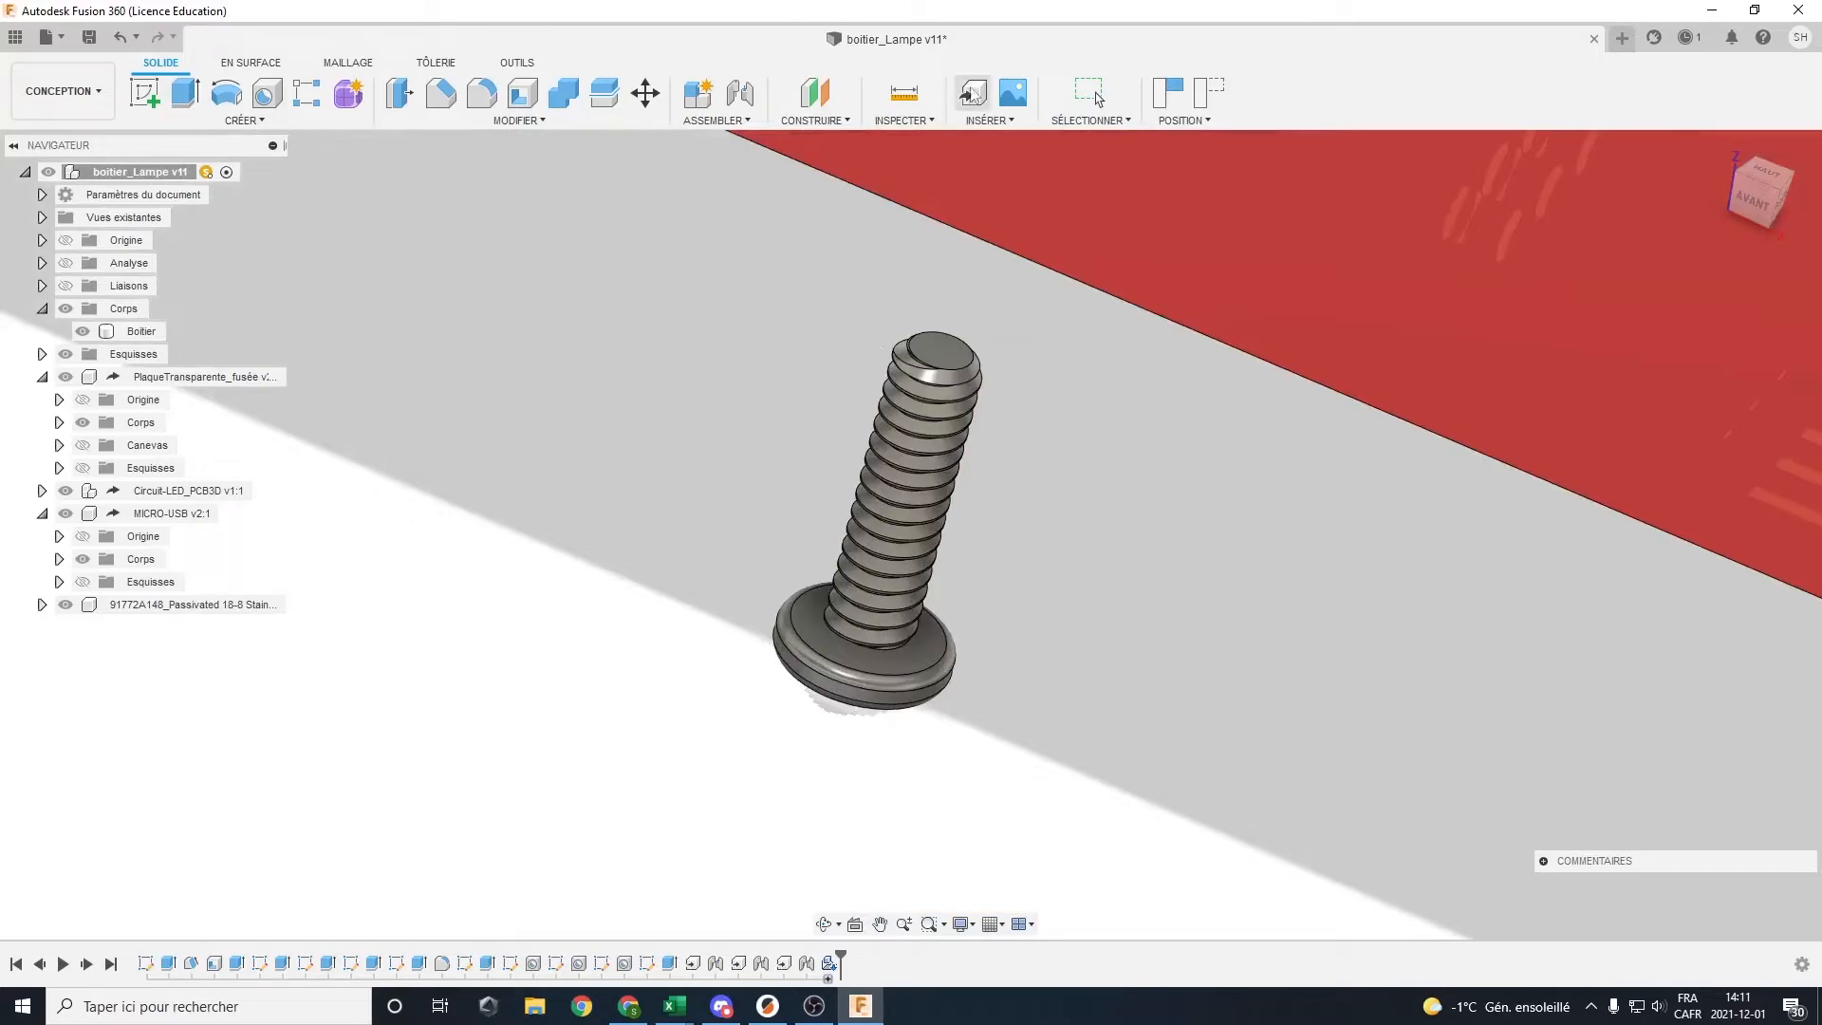
{"action": "left_click", "coordinate": [741, 96]}
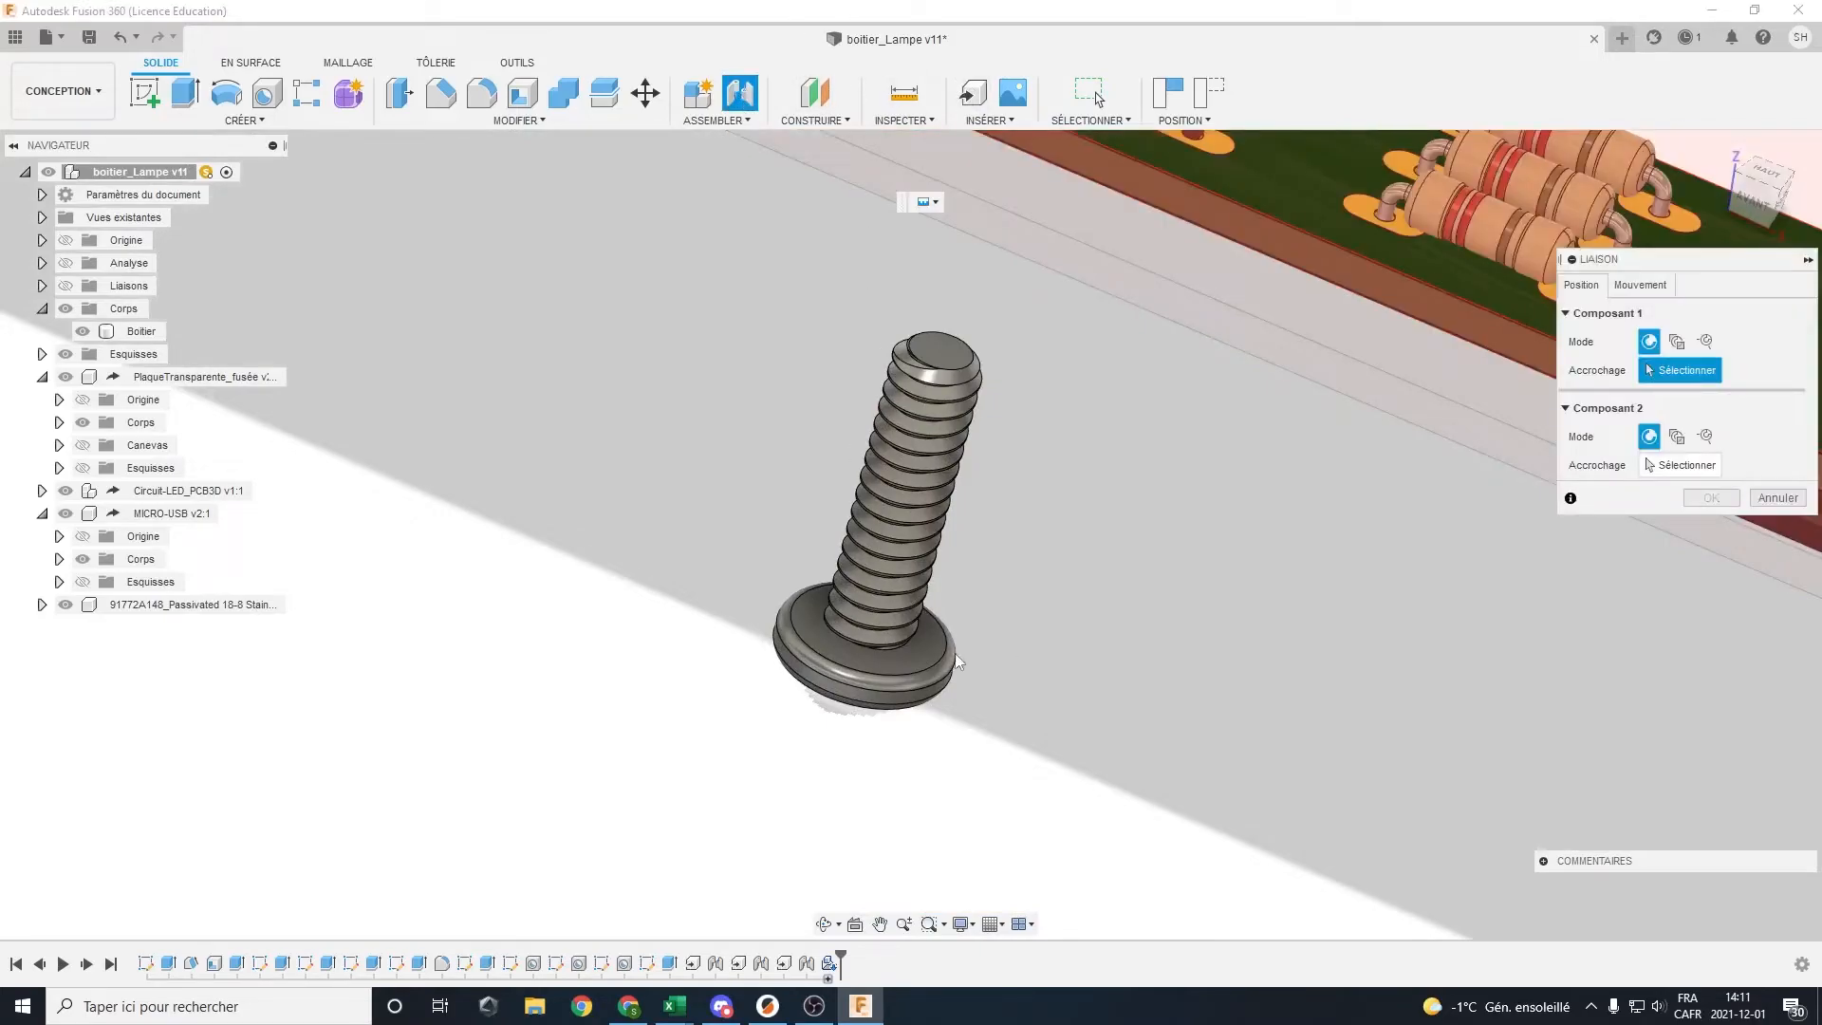
{"action": "left_click", "coordinate": [848, 680]}
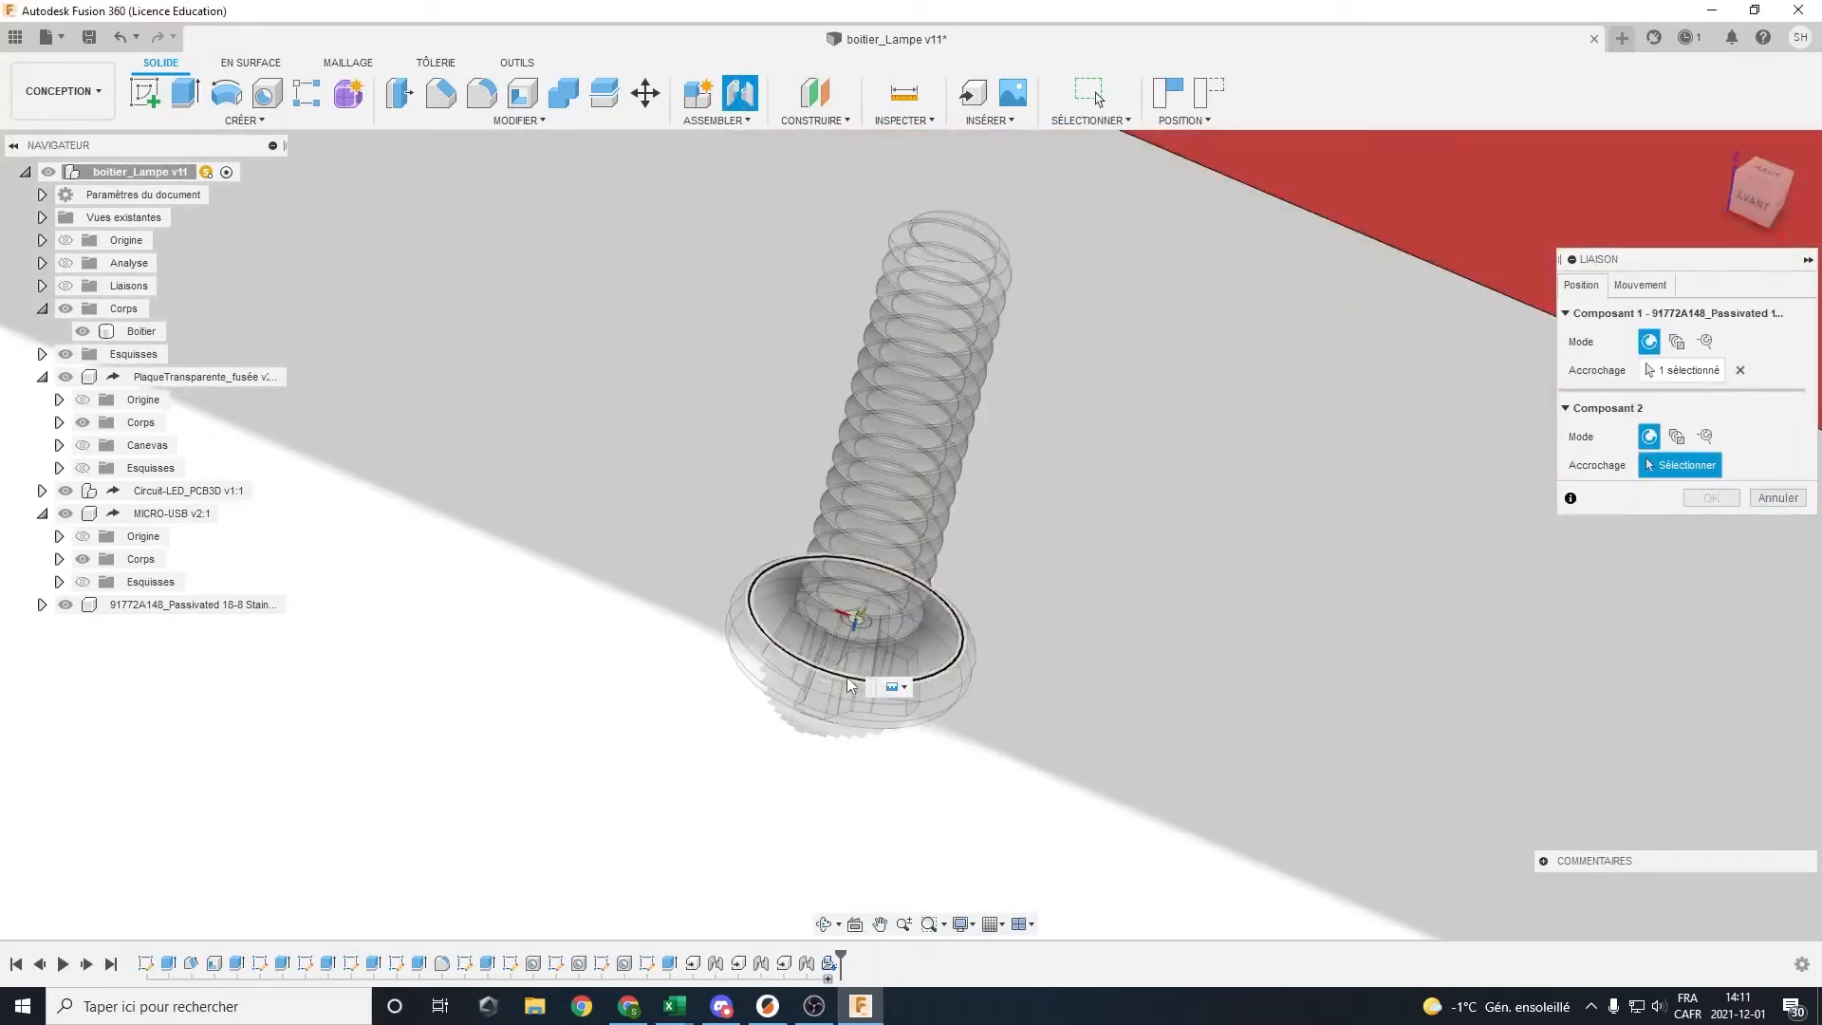
{"action": "scroll", "coordinate": [880, 508], "scroll_direction": "down", "scroll_amount": 8}
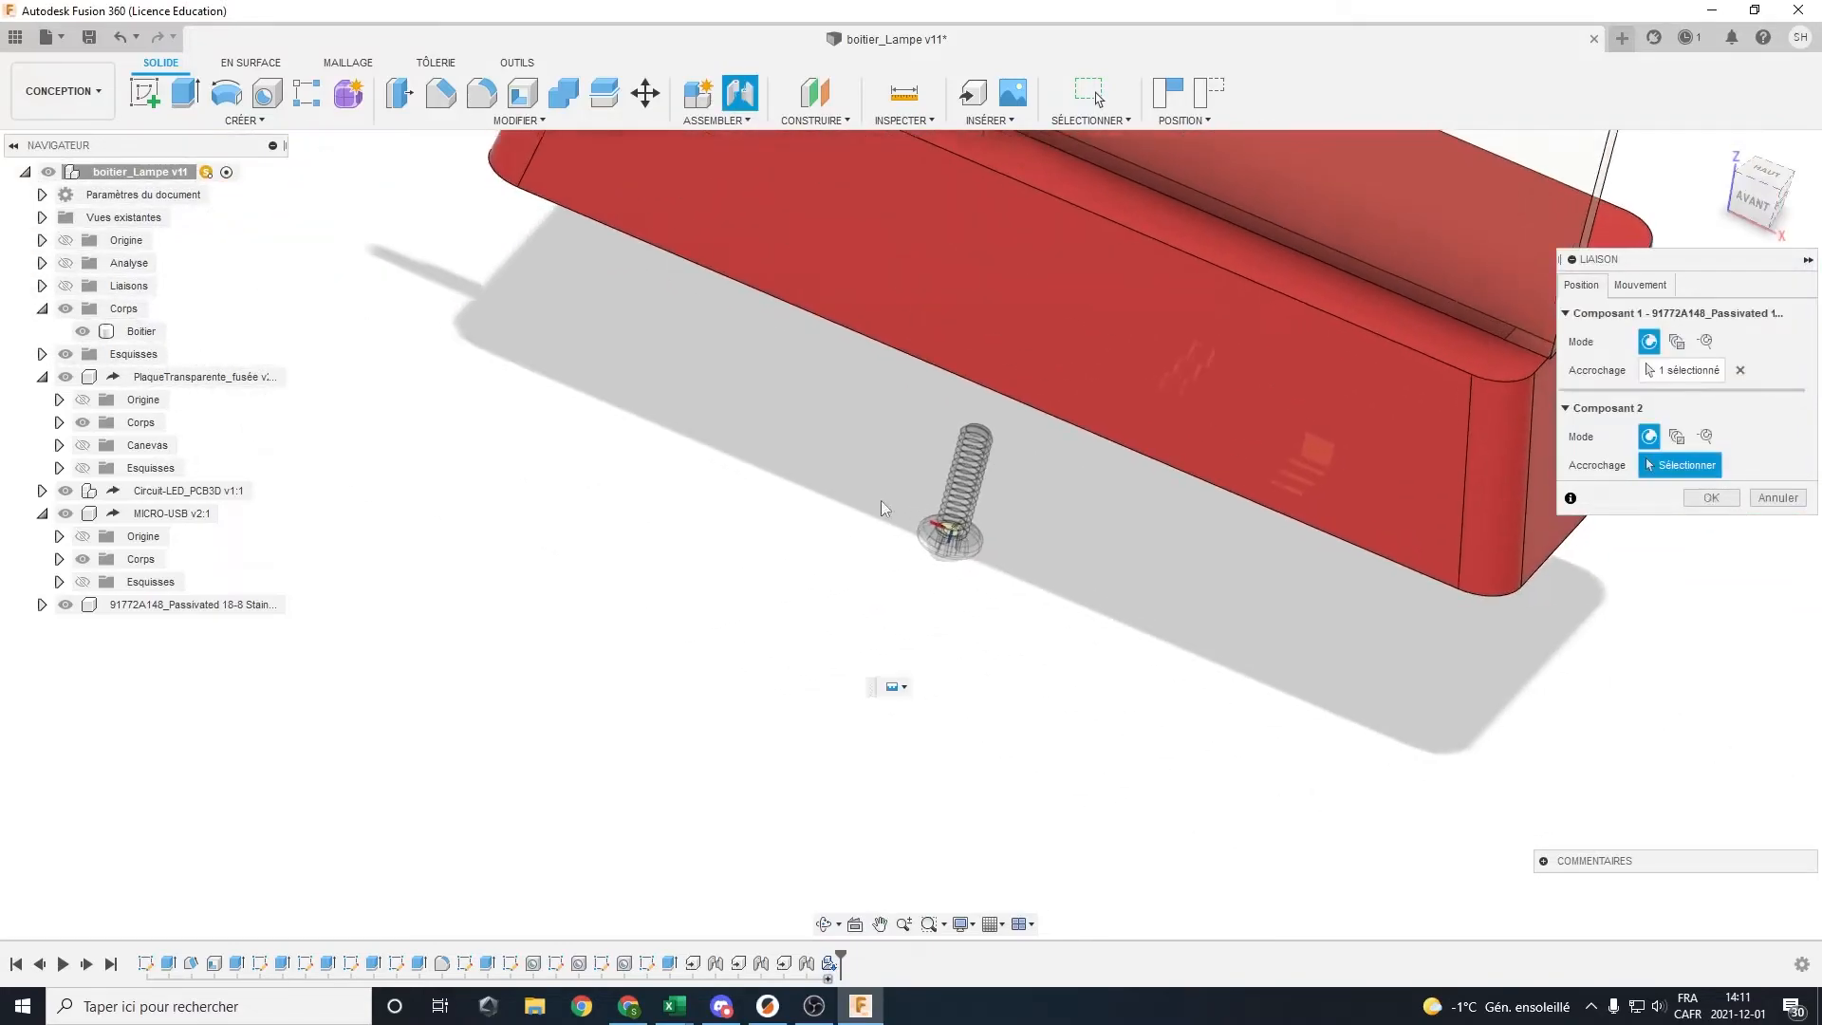
{"action": "middle_click_drag", "start_coordinate": [880, 507], "coordinate": [869, 270], "text": "shift"}
{"action": "scroll", "coordinate": [468, 507], "scroll_direction": "up", "scroll_amount": 5}
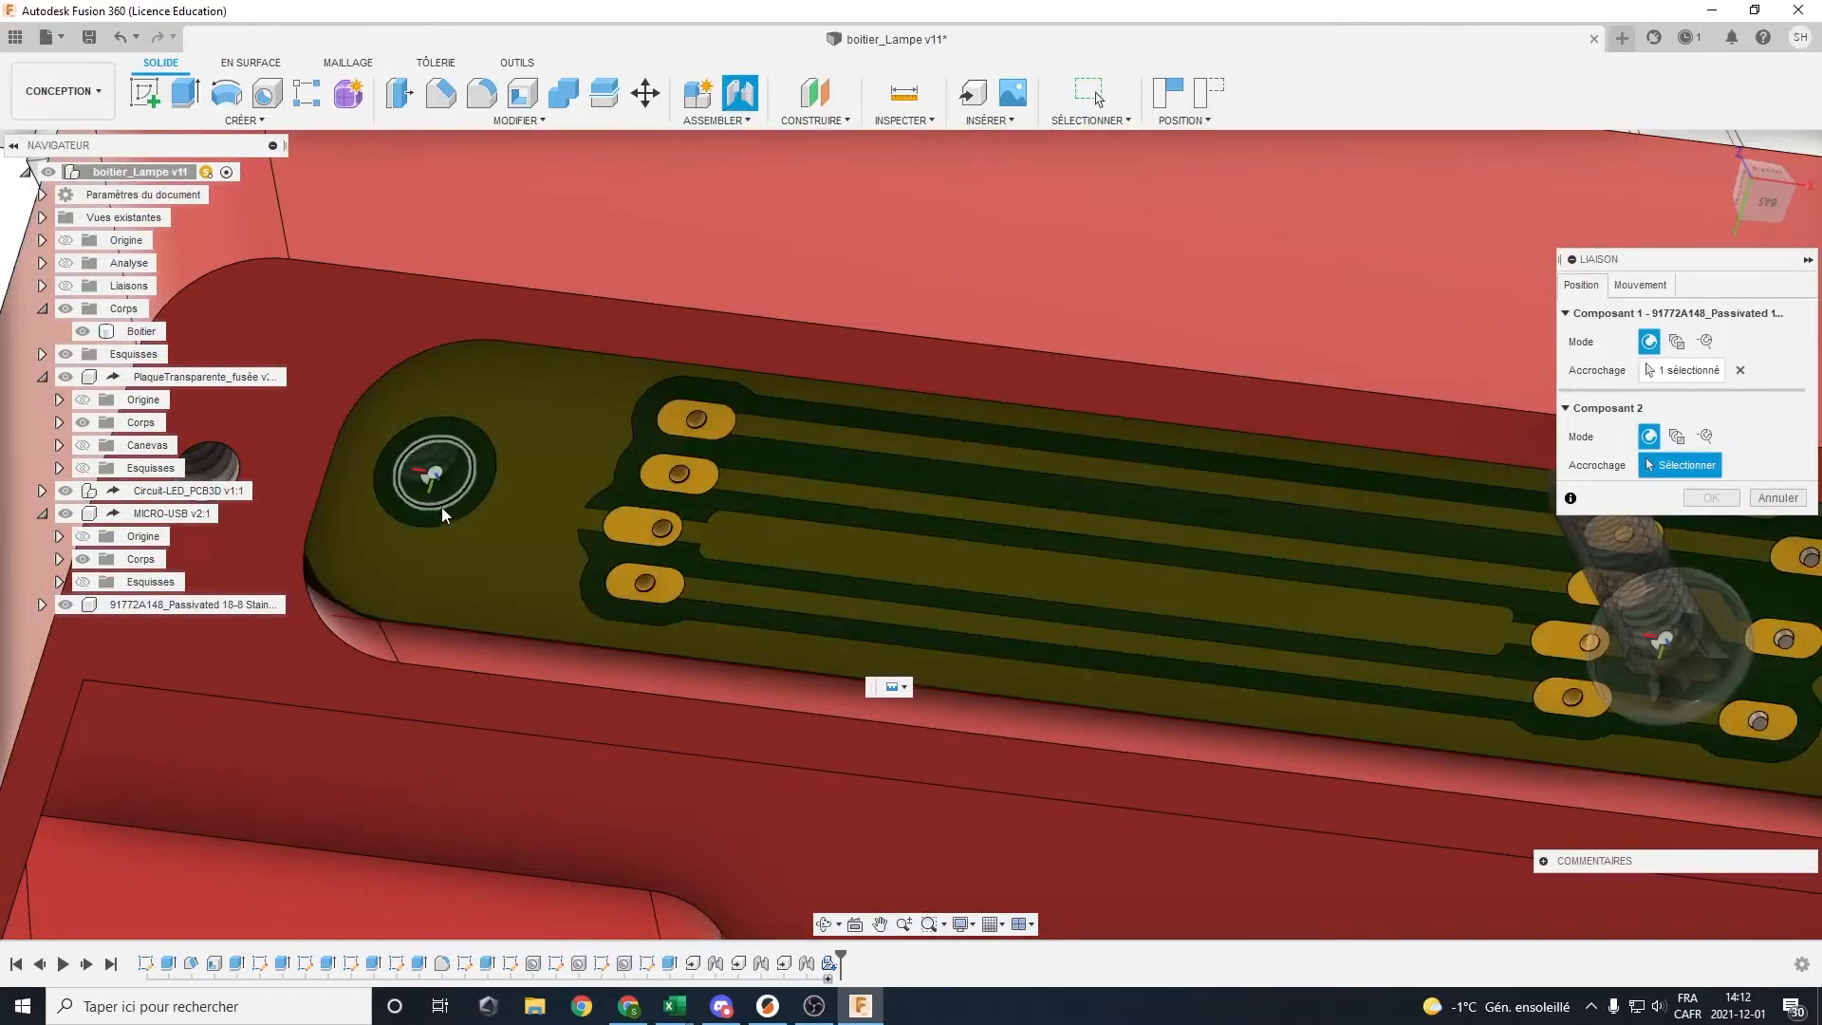
{"action": "left_click", "coordinate": [442, 507]}
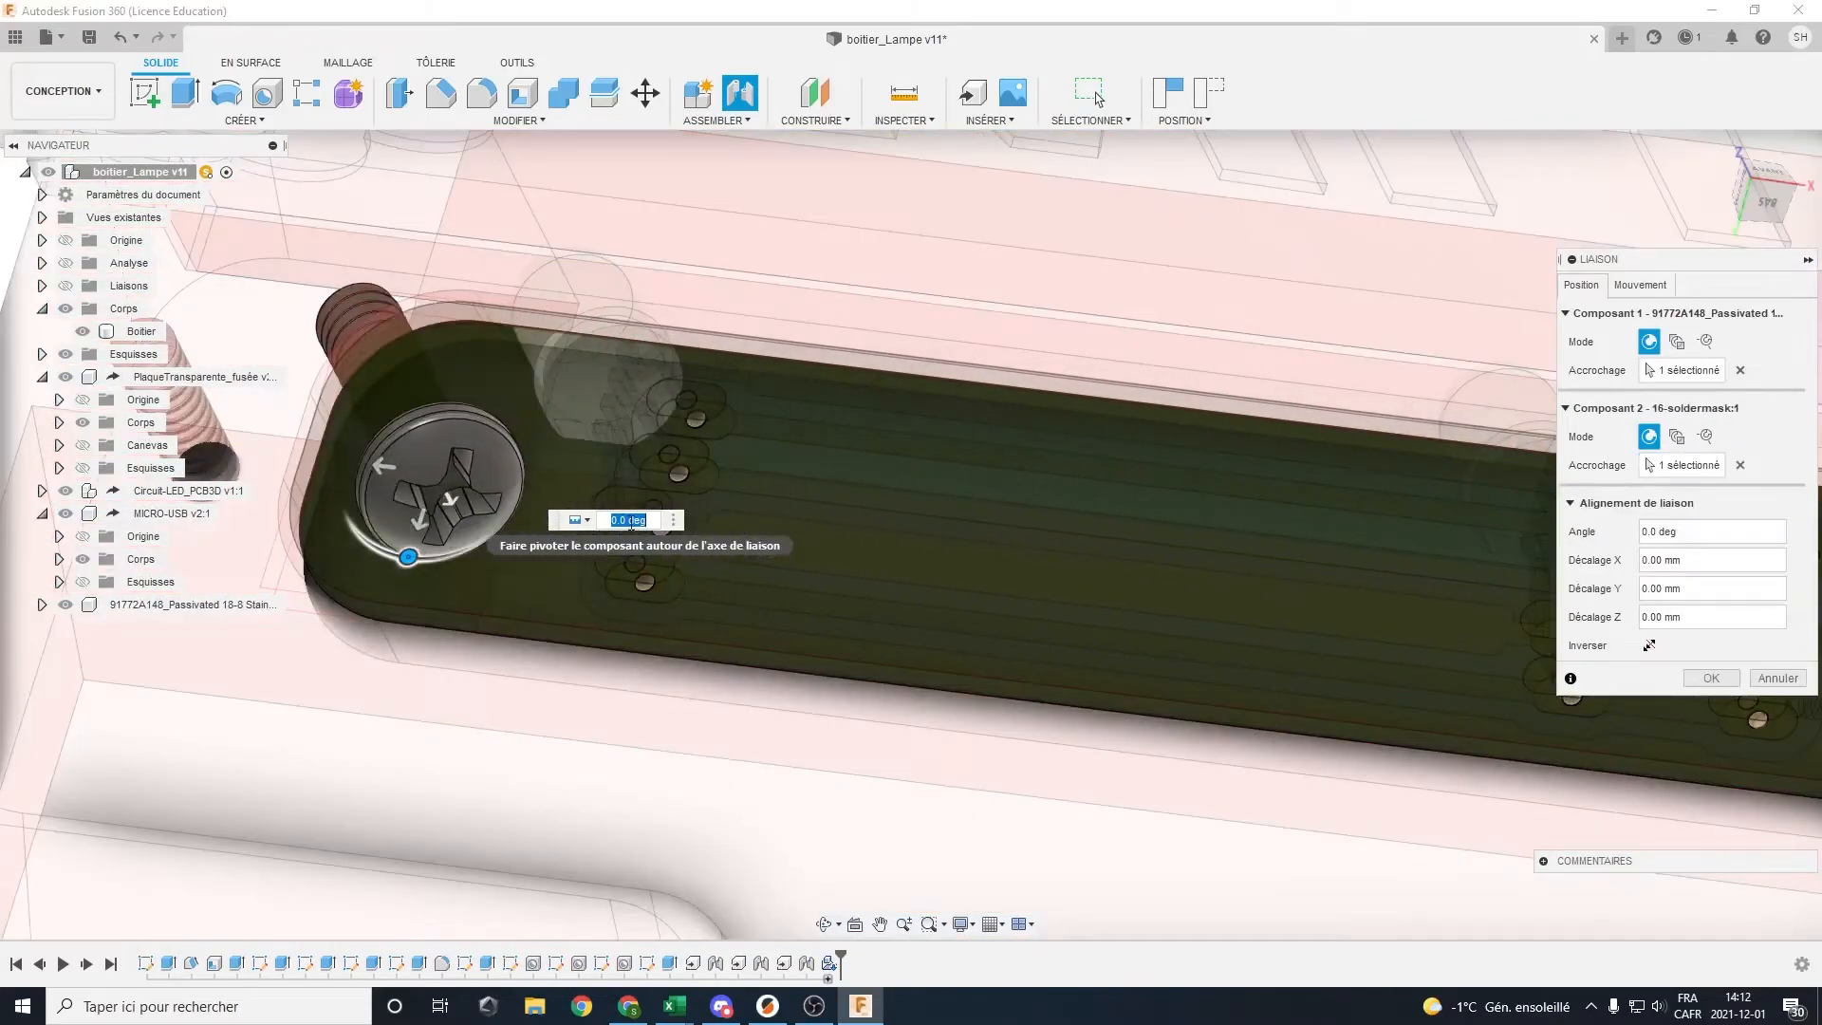
{"action": "left_click", "coordinate": [1711, 679]}
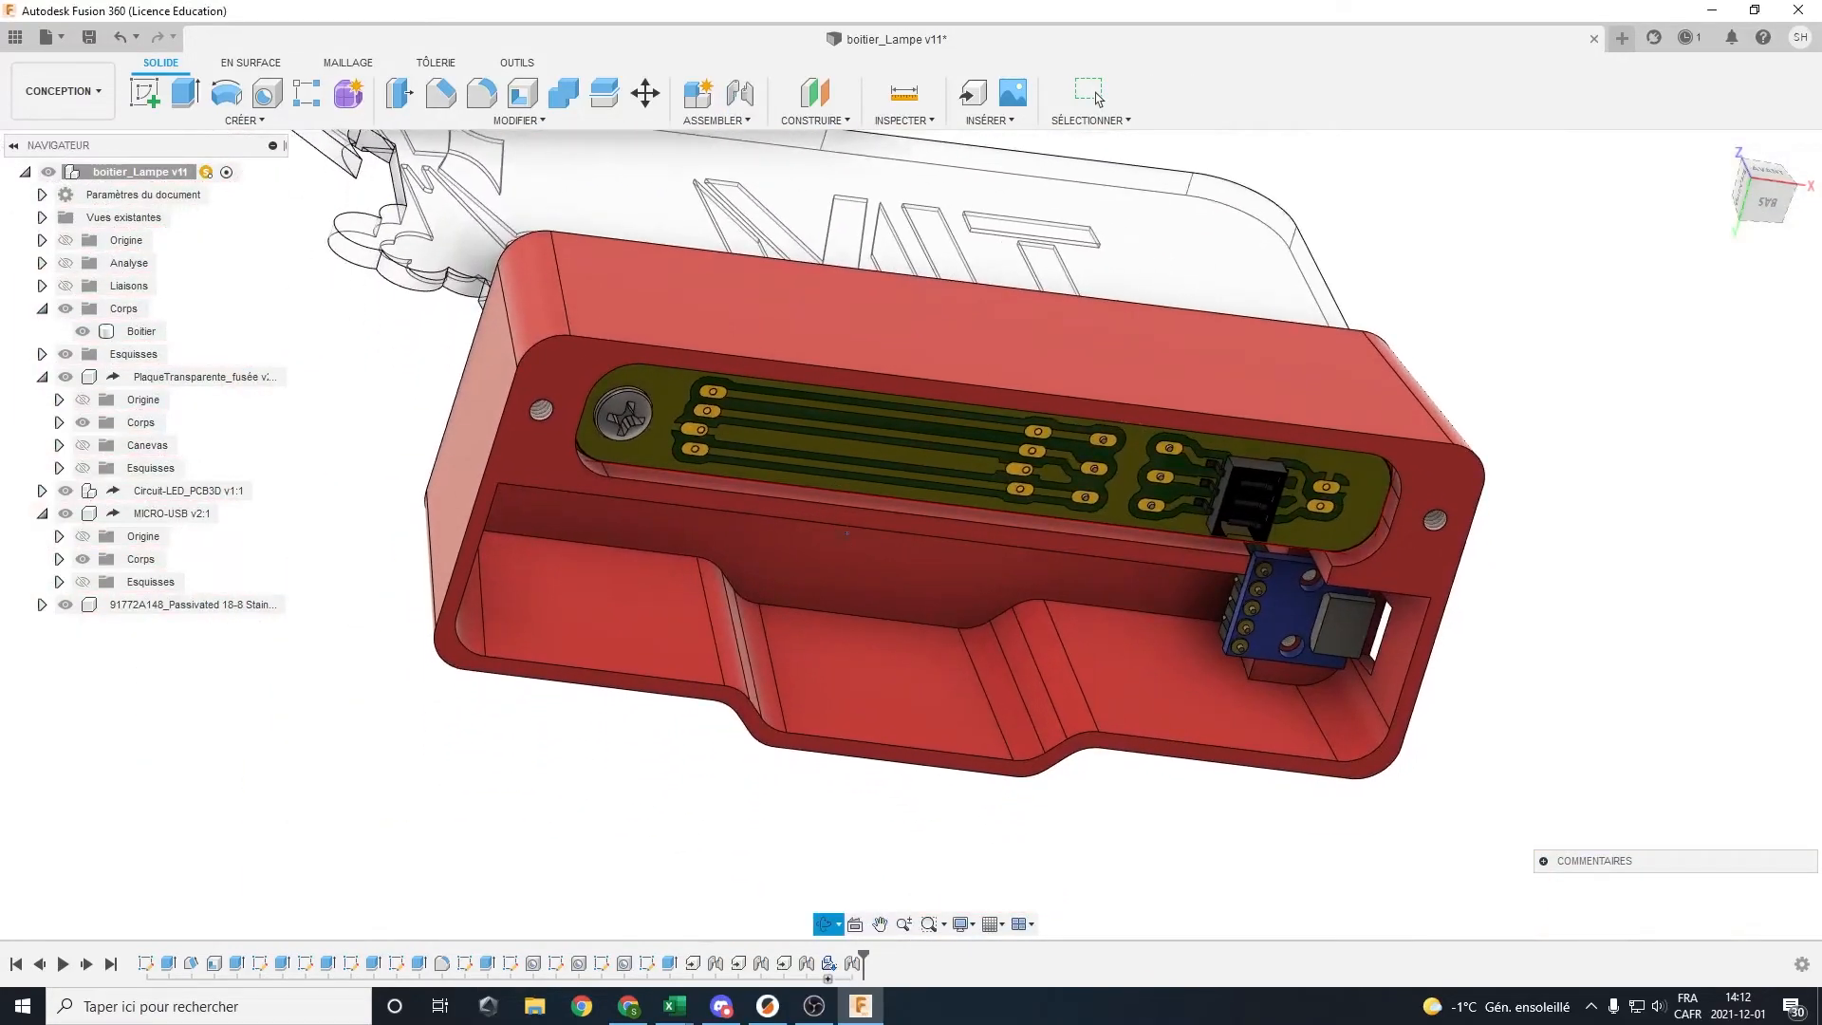
{"action": "middle_click_drag", "start_coordinate": [846, 534], "coordinate": [771, 325], "text": "shift"}
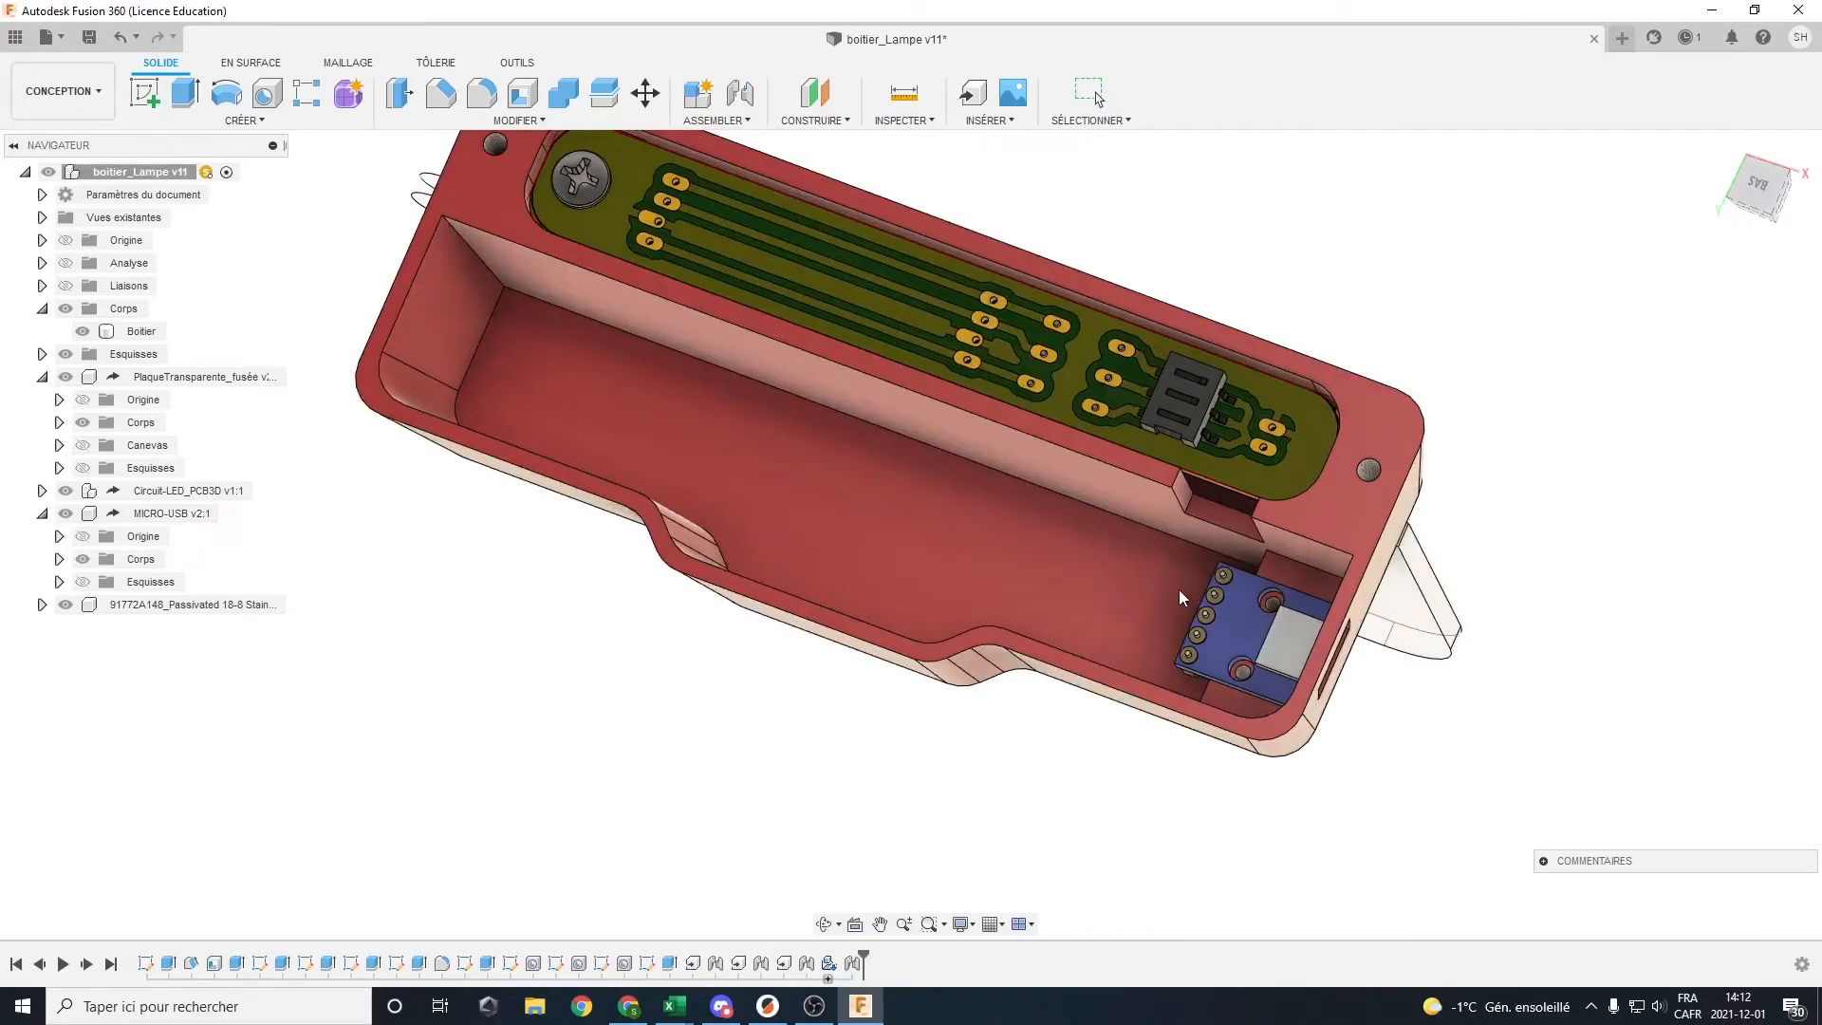
{"action": "scroll", "coordinate": [1371, 472], "scroll_direction": "down", "scroll_amount": 2}
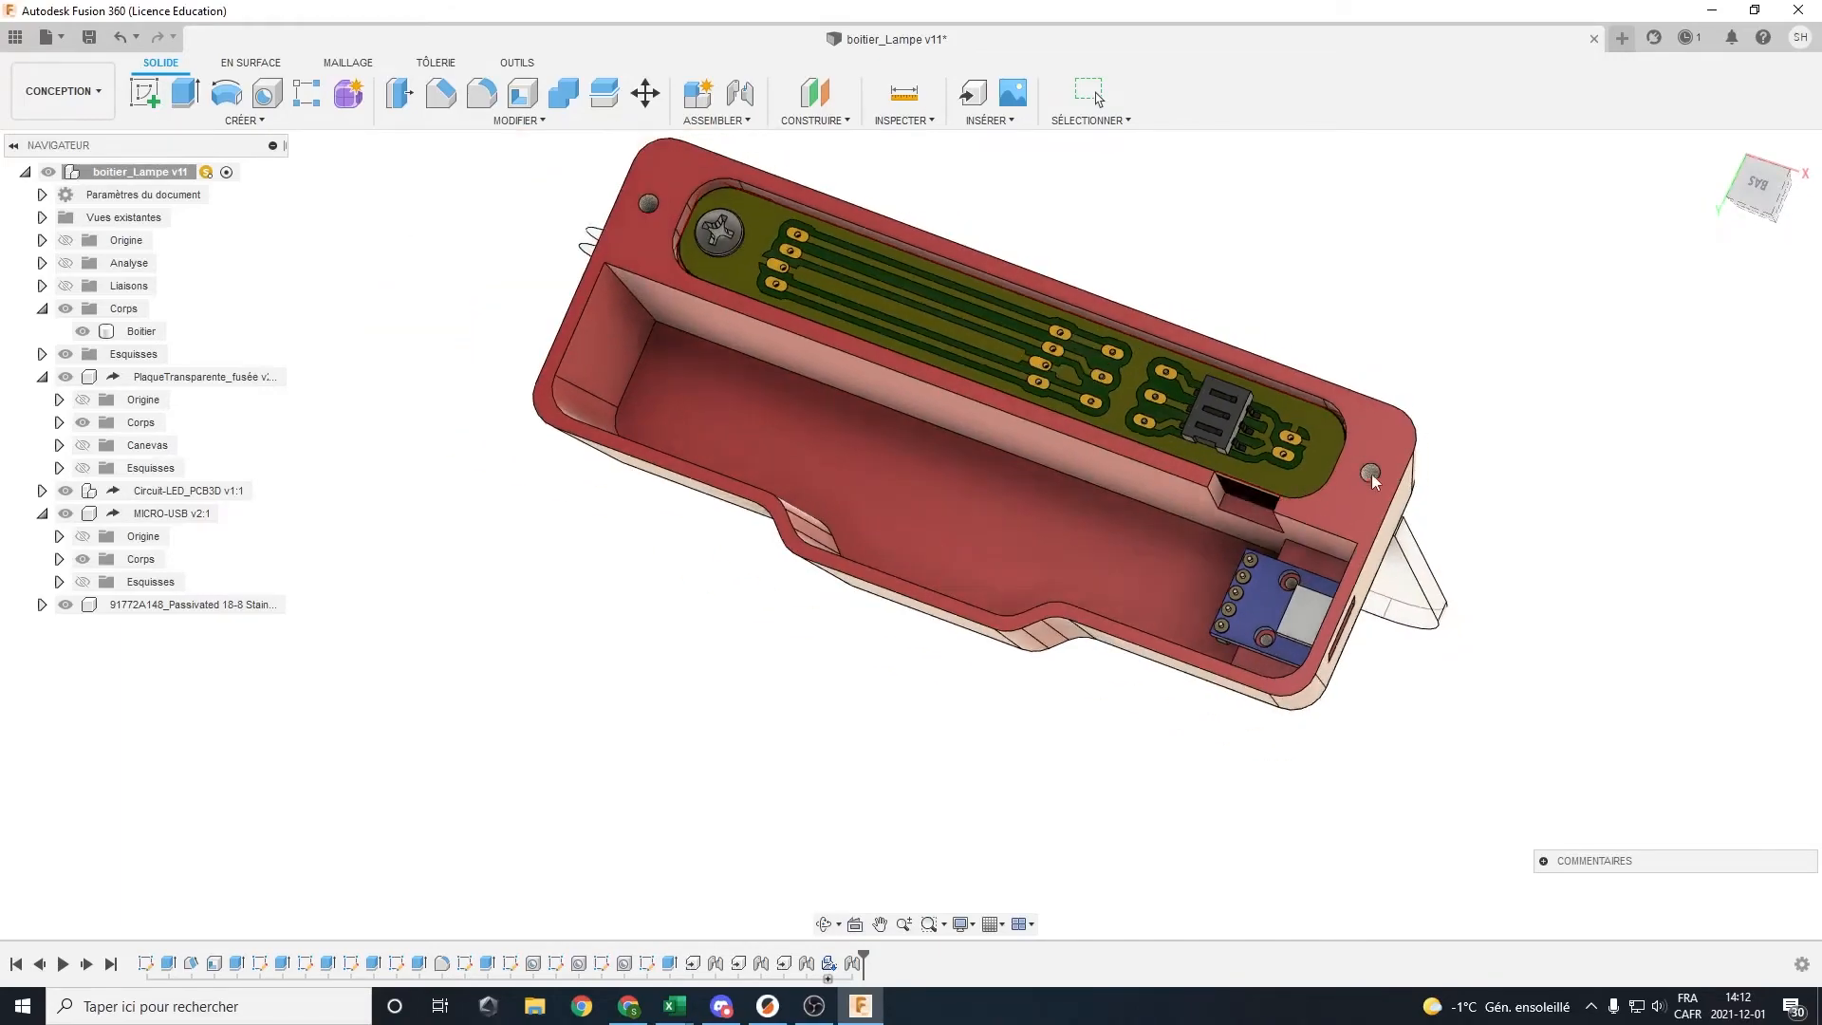
{"action": "middle_click_drag", "start_coordinate": [808, 510], "coordinate": [797, 585], "text": "shift"}
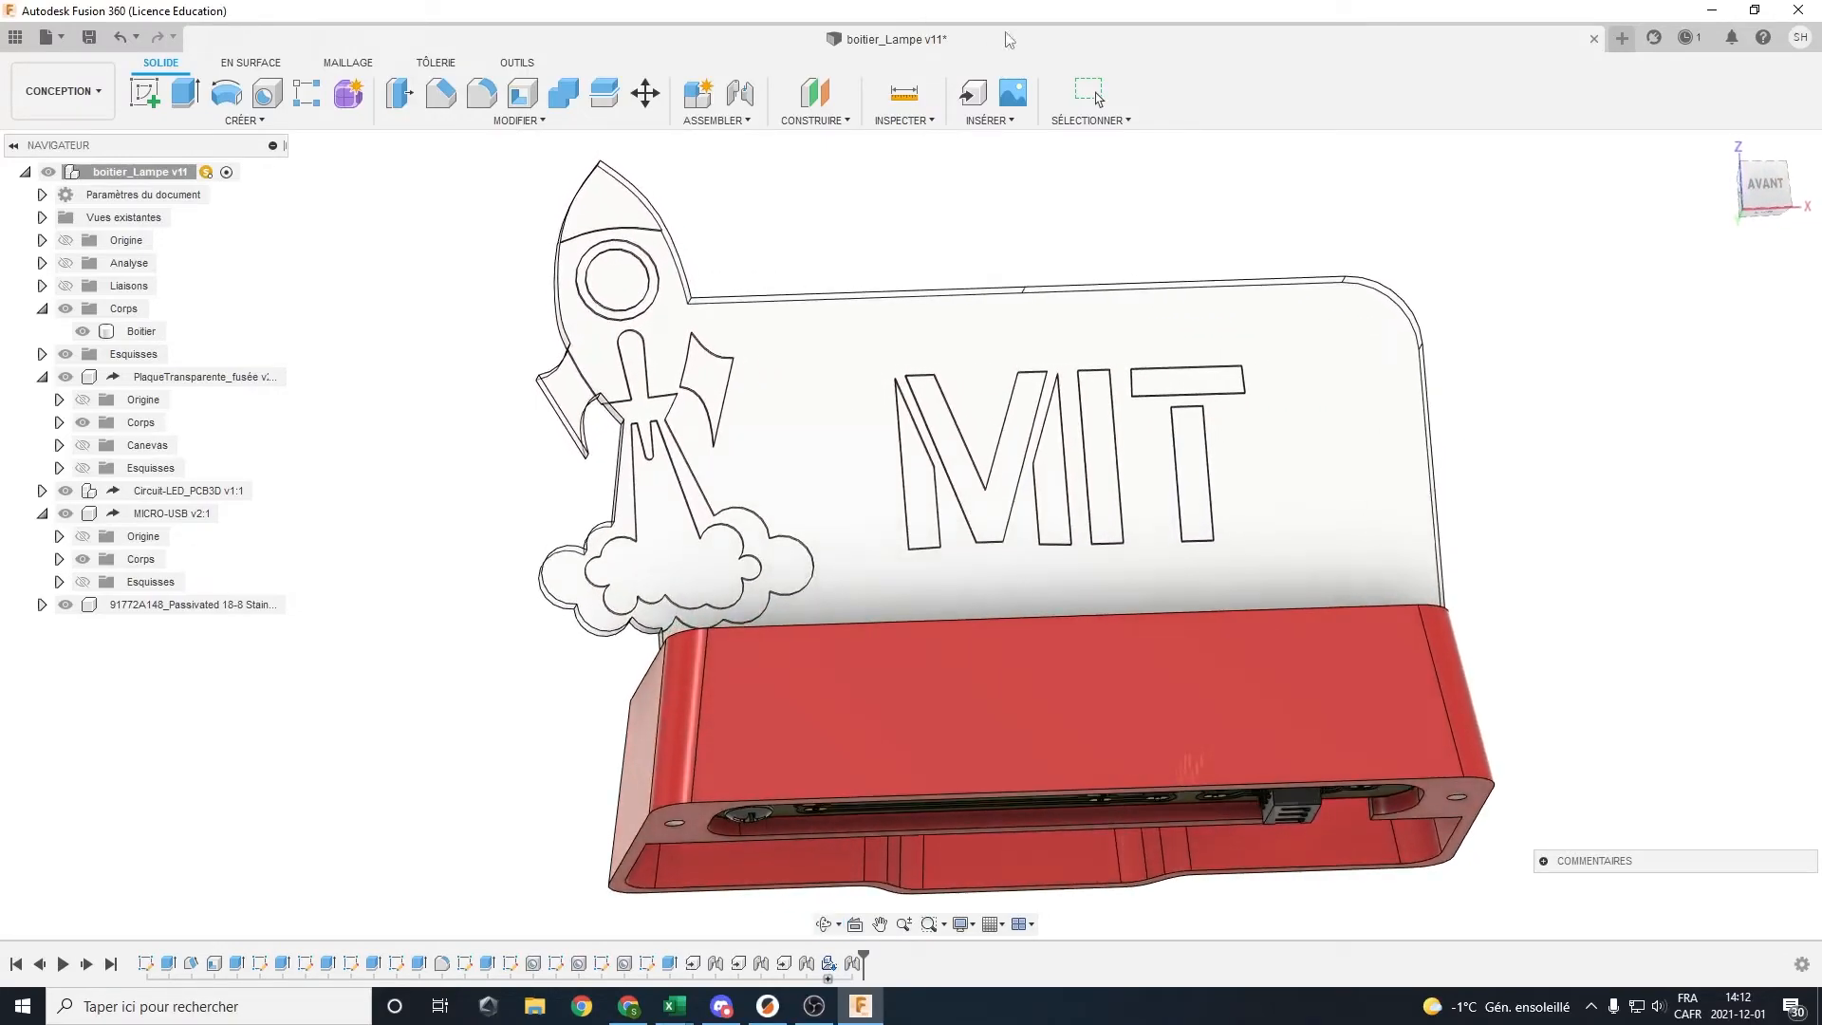
Browse the Fastening & Joining categories of the McMaster-Carr component catalogue, and close it without inserting a part
{"action": "left_click", "coordinate": [977, 123]}
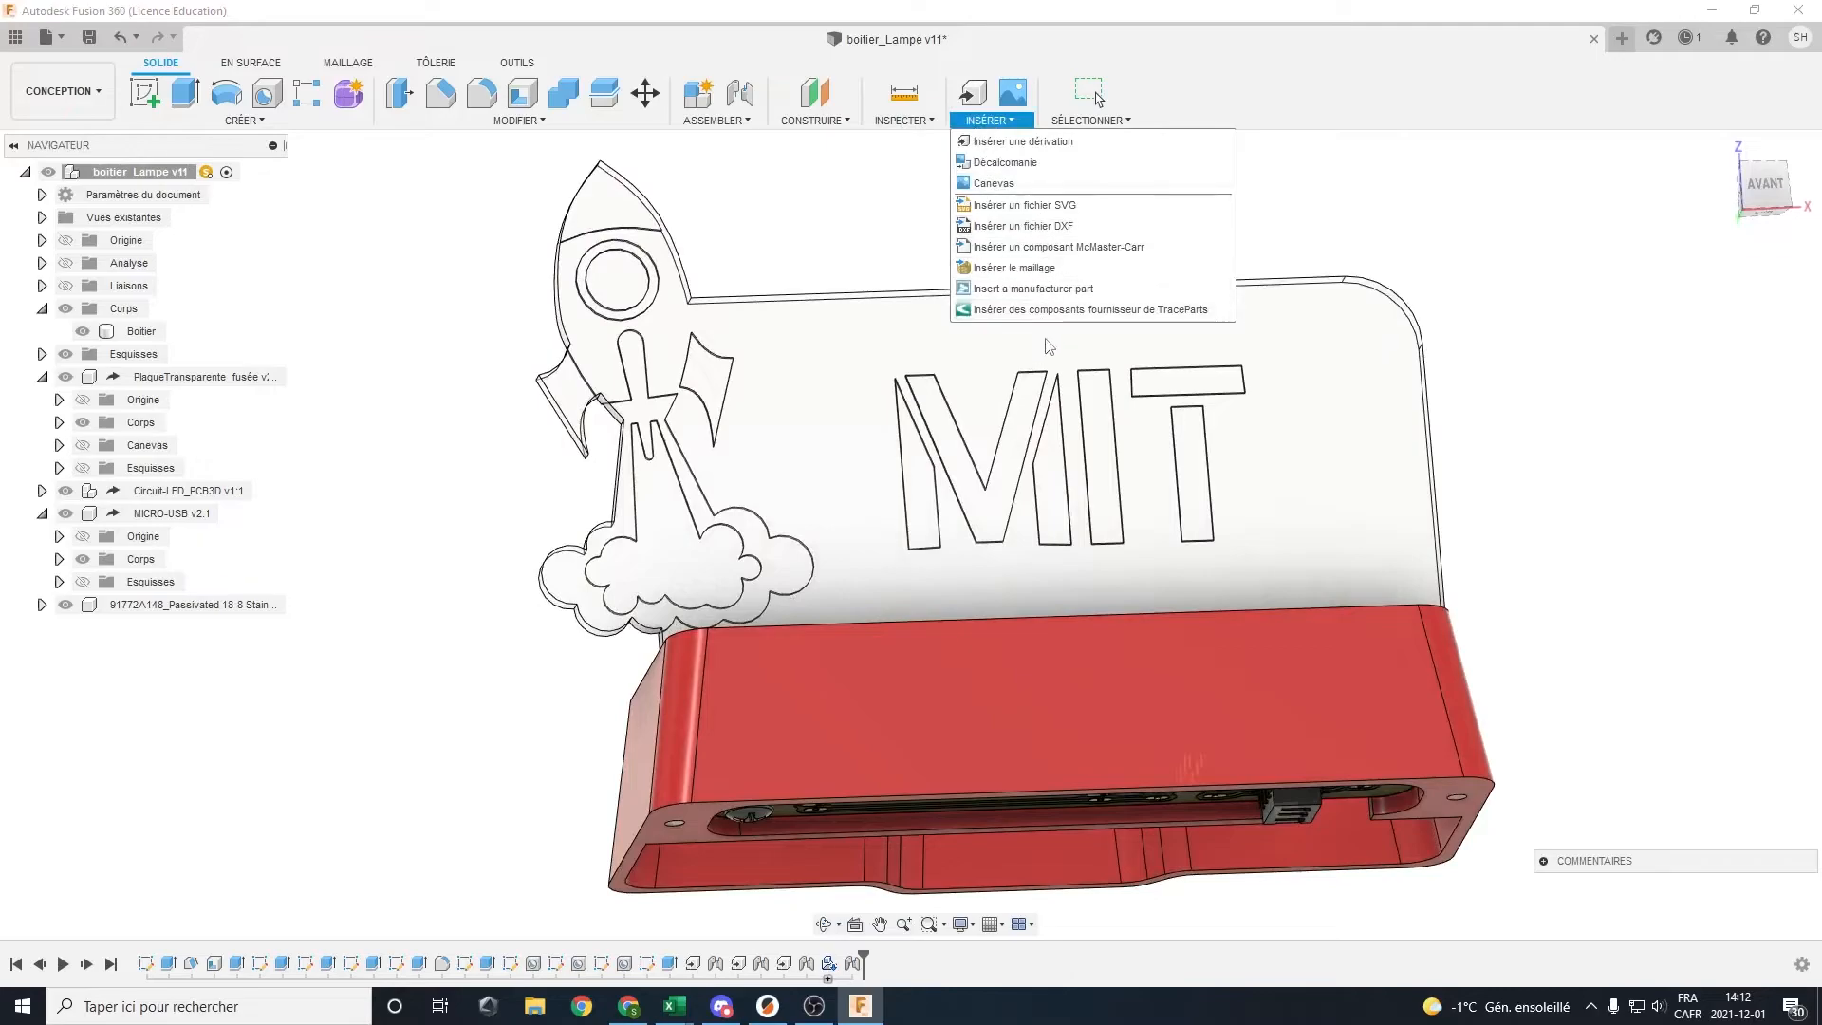
{"action": "left_click", "coordinate": [1081, 248]}
{"action": "scroll", "coordinate": [986, 528], "scroll_direction": "down", "scroll_amount": 1}
{"action": "scroll", "coordinate": [982, 536], "scroll_direction": "up", "scroll_amount": 1}
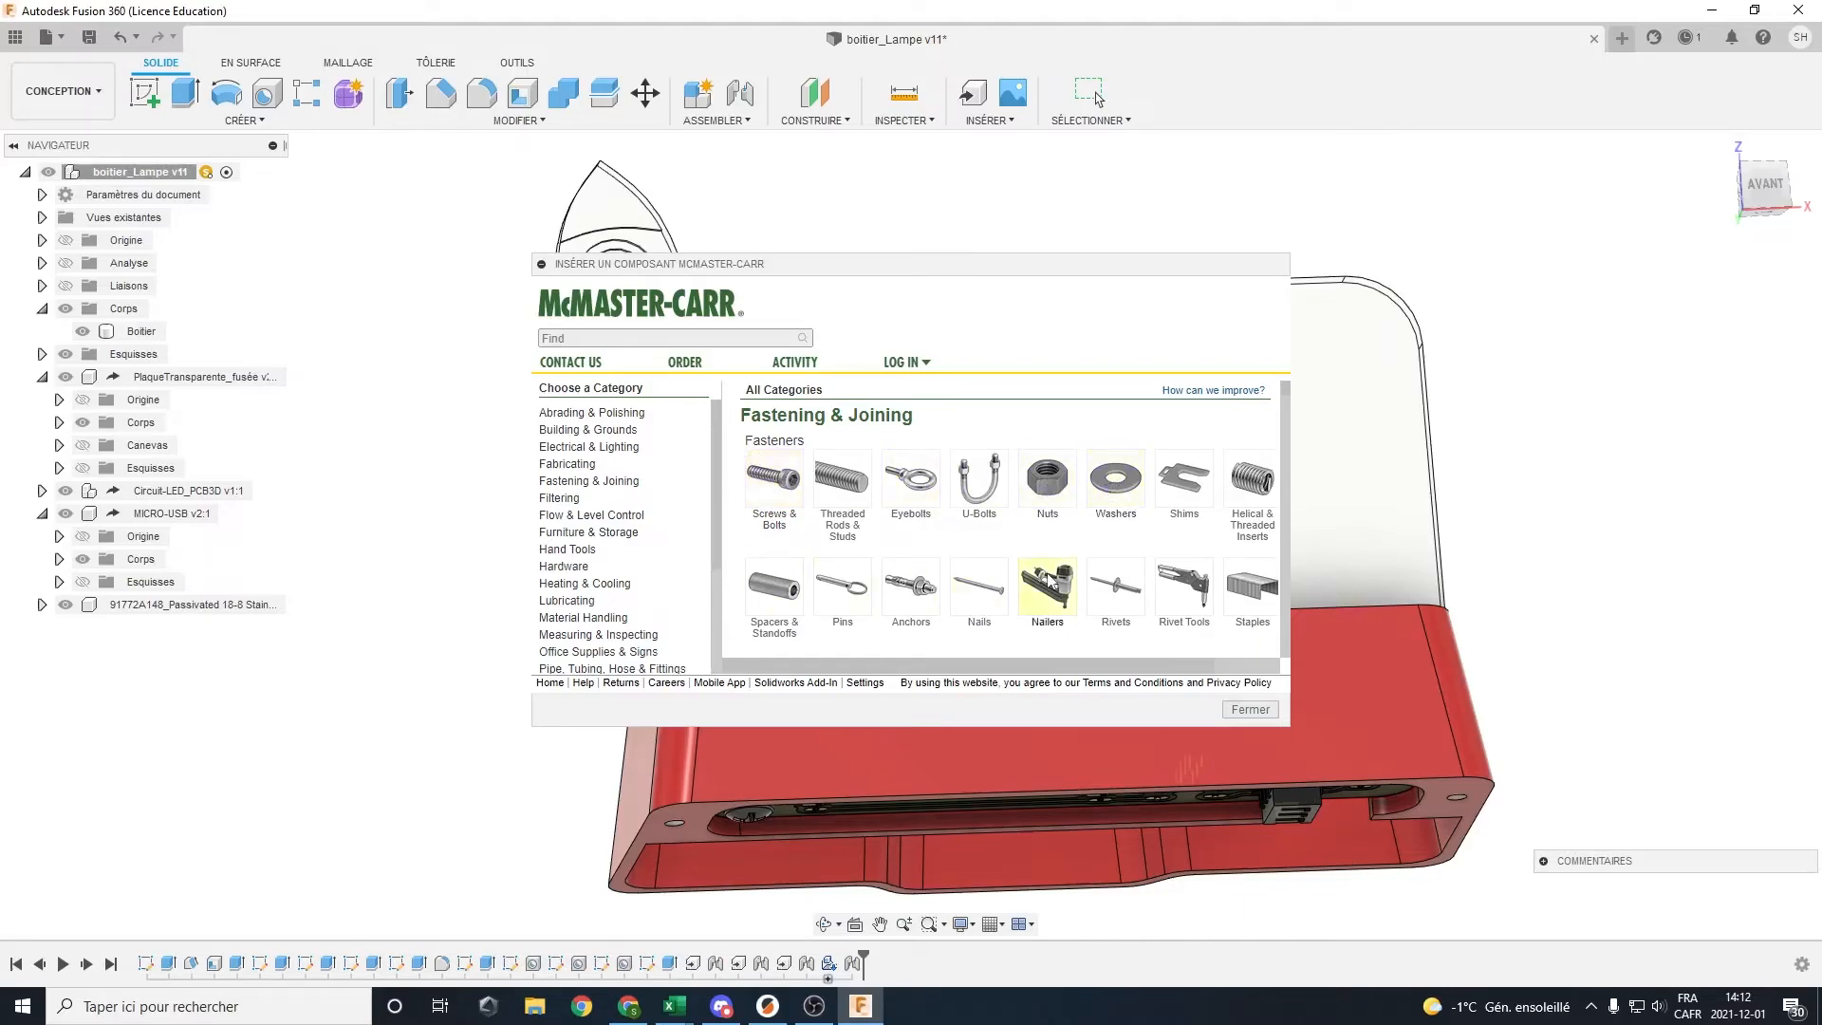
{"action": "scroll", "coordinate": [1044, 598], "scroll_direction": "down", "scroll_amount": 1}
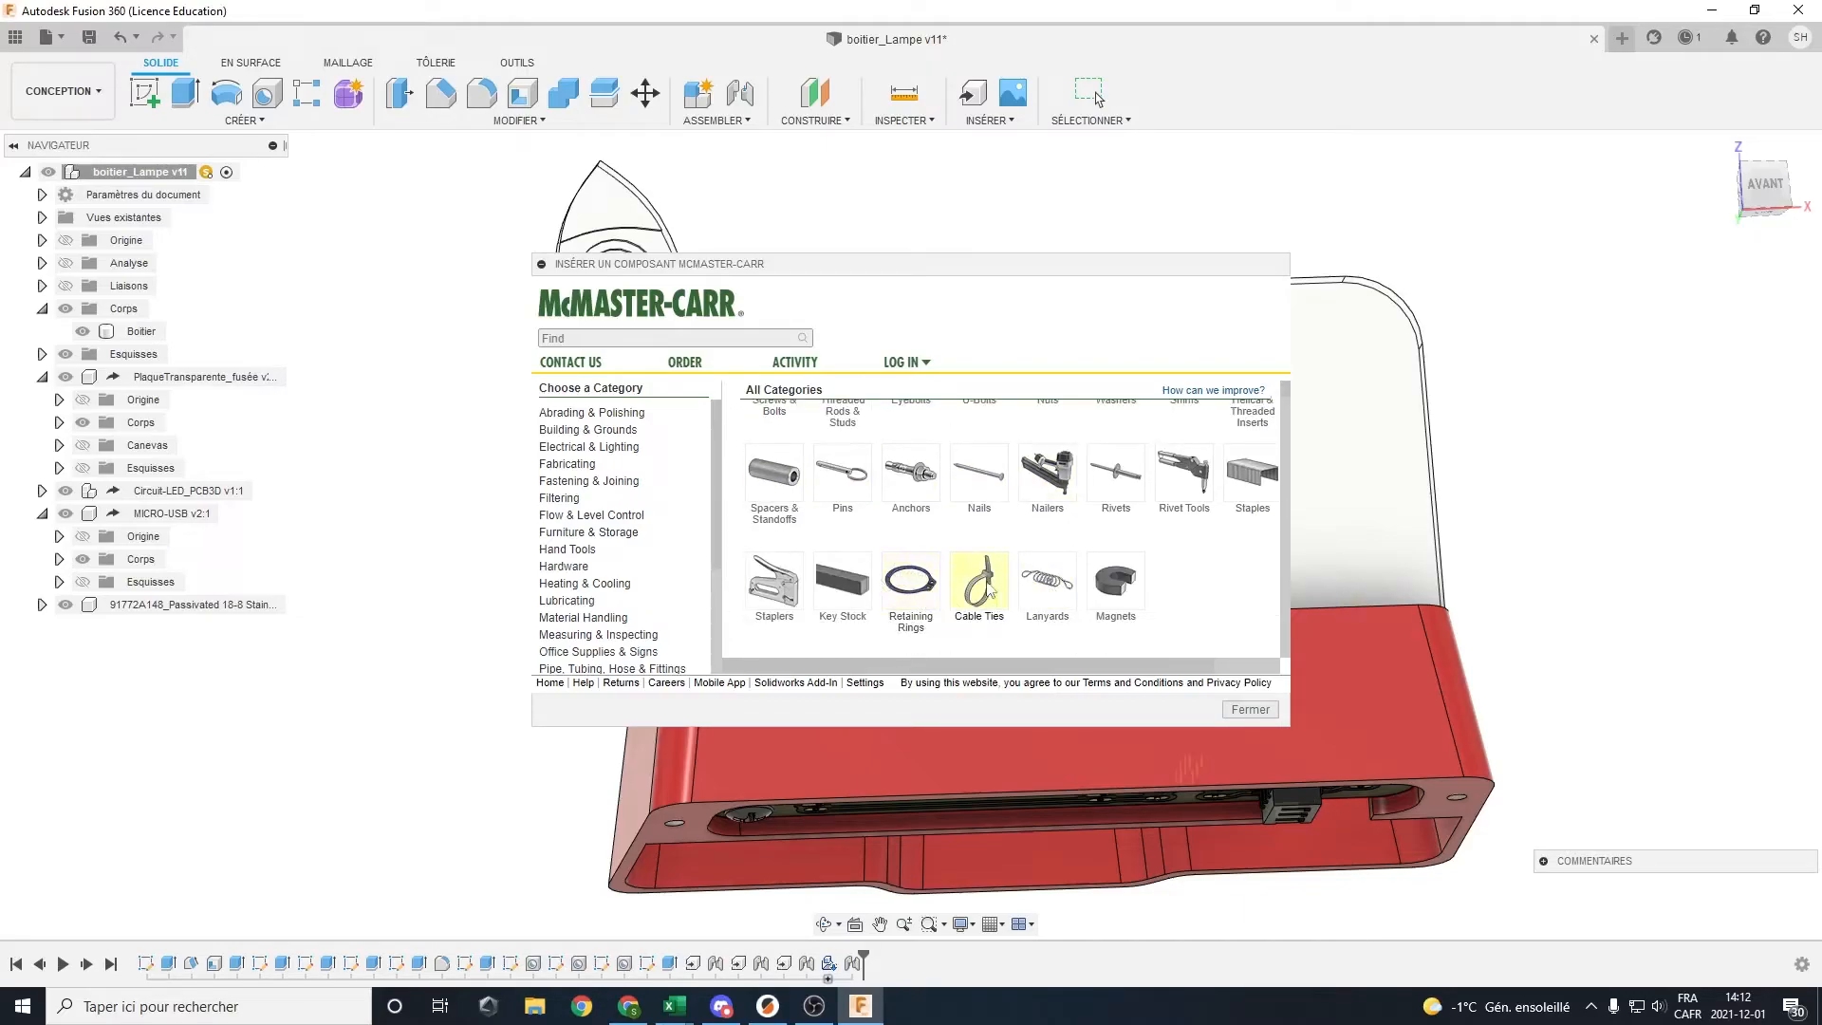
{"action": "scroll", "coordinate": [902, 617], "scroll_direction": "down", "scroll_amount": 2}
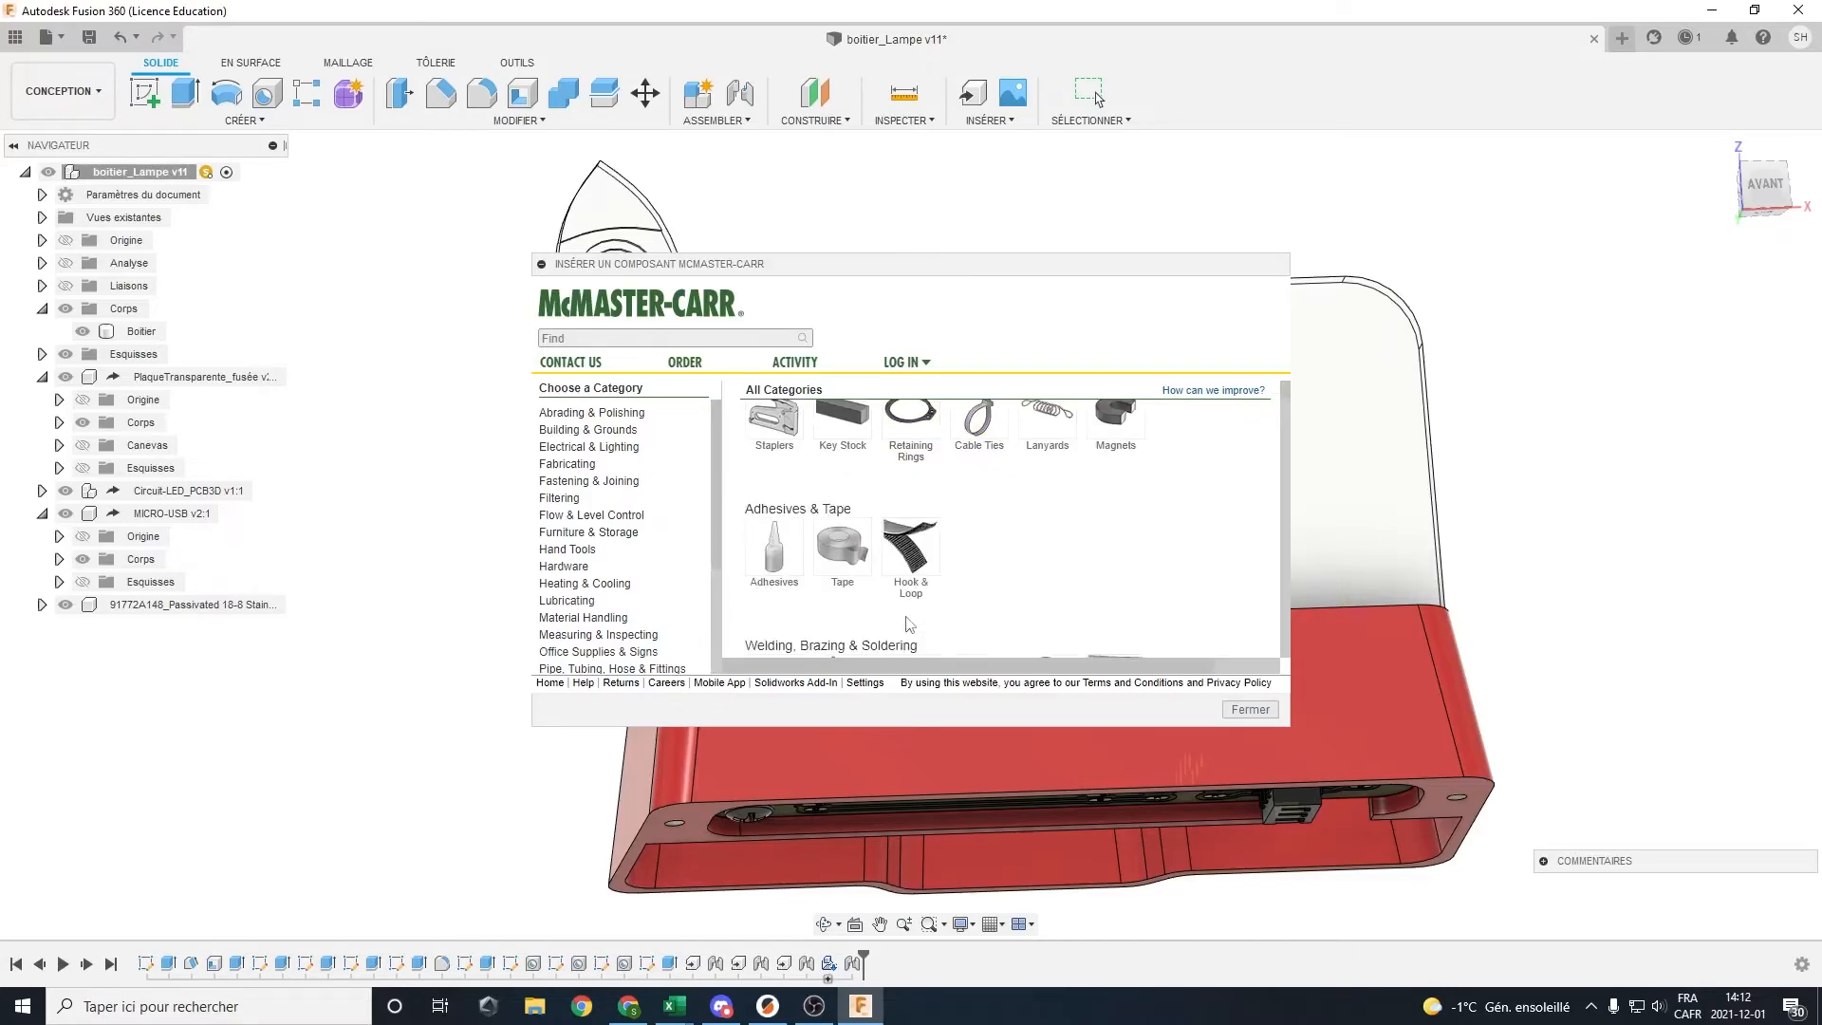
{"action": "scroll", "coordinate": [911, 623], "scroll_direction": "up", "scroll_amount": 1}
{"action": "scroll", "coordinate": [888, 622], "scroll_direction": "up", "scroll_amount": 3}
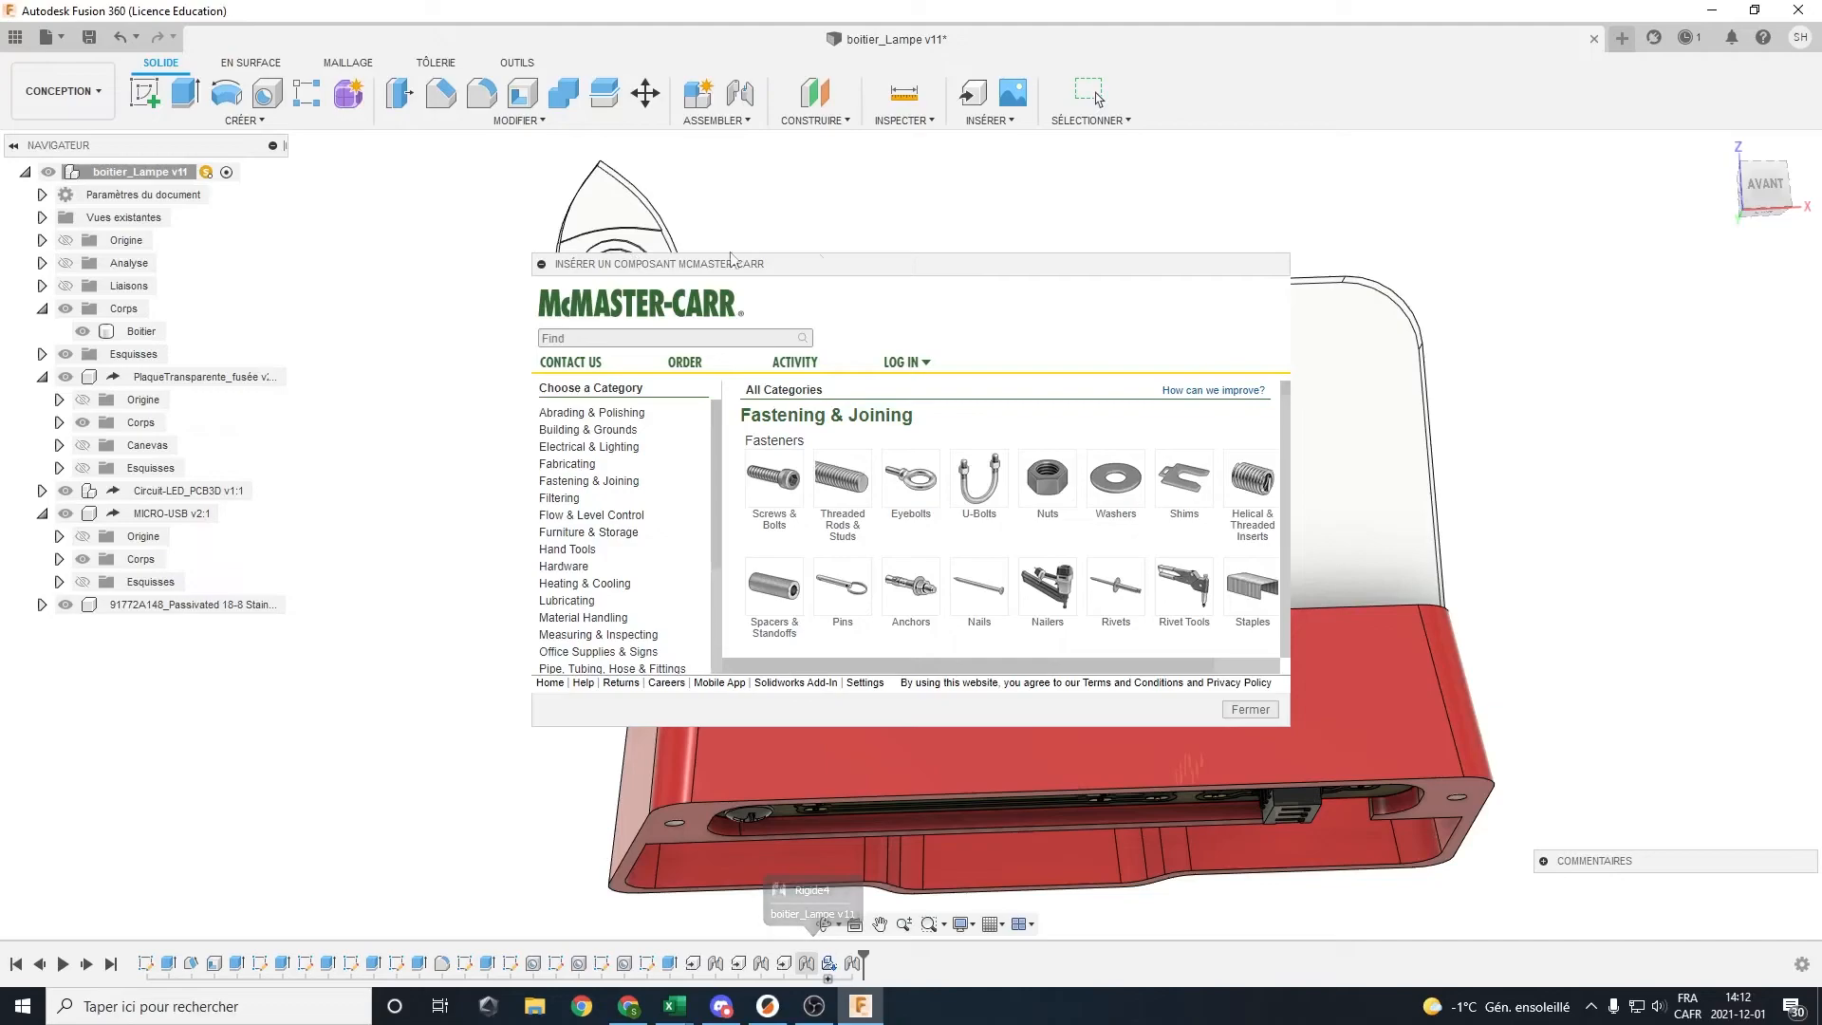
{"action": "key", "text": "Escape"}
{"action": "middle_click_drag", "start_coordinate": [1061, 541], "coordinate": [1113, 746]}
{"action": "scroll", "coordinate": [1124, 757], "scroll_direction": "up", "scroll_amount": 1}
{"action": "scroll", "coordinate": [1094, 700], "scroll_direction": "up", "scroll_amount": 3}
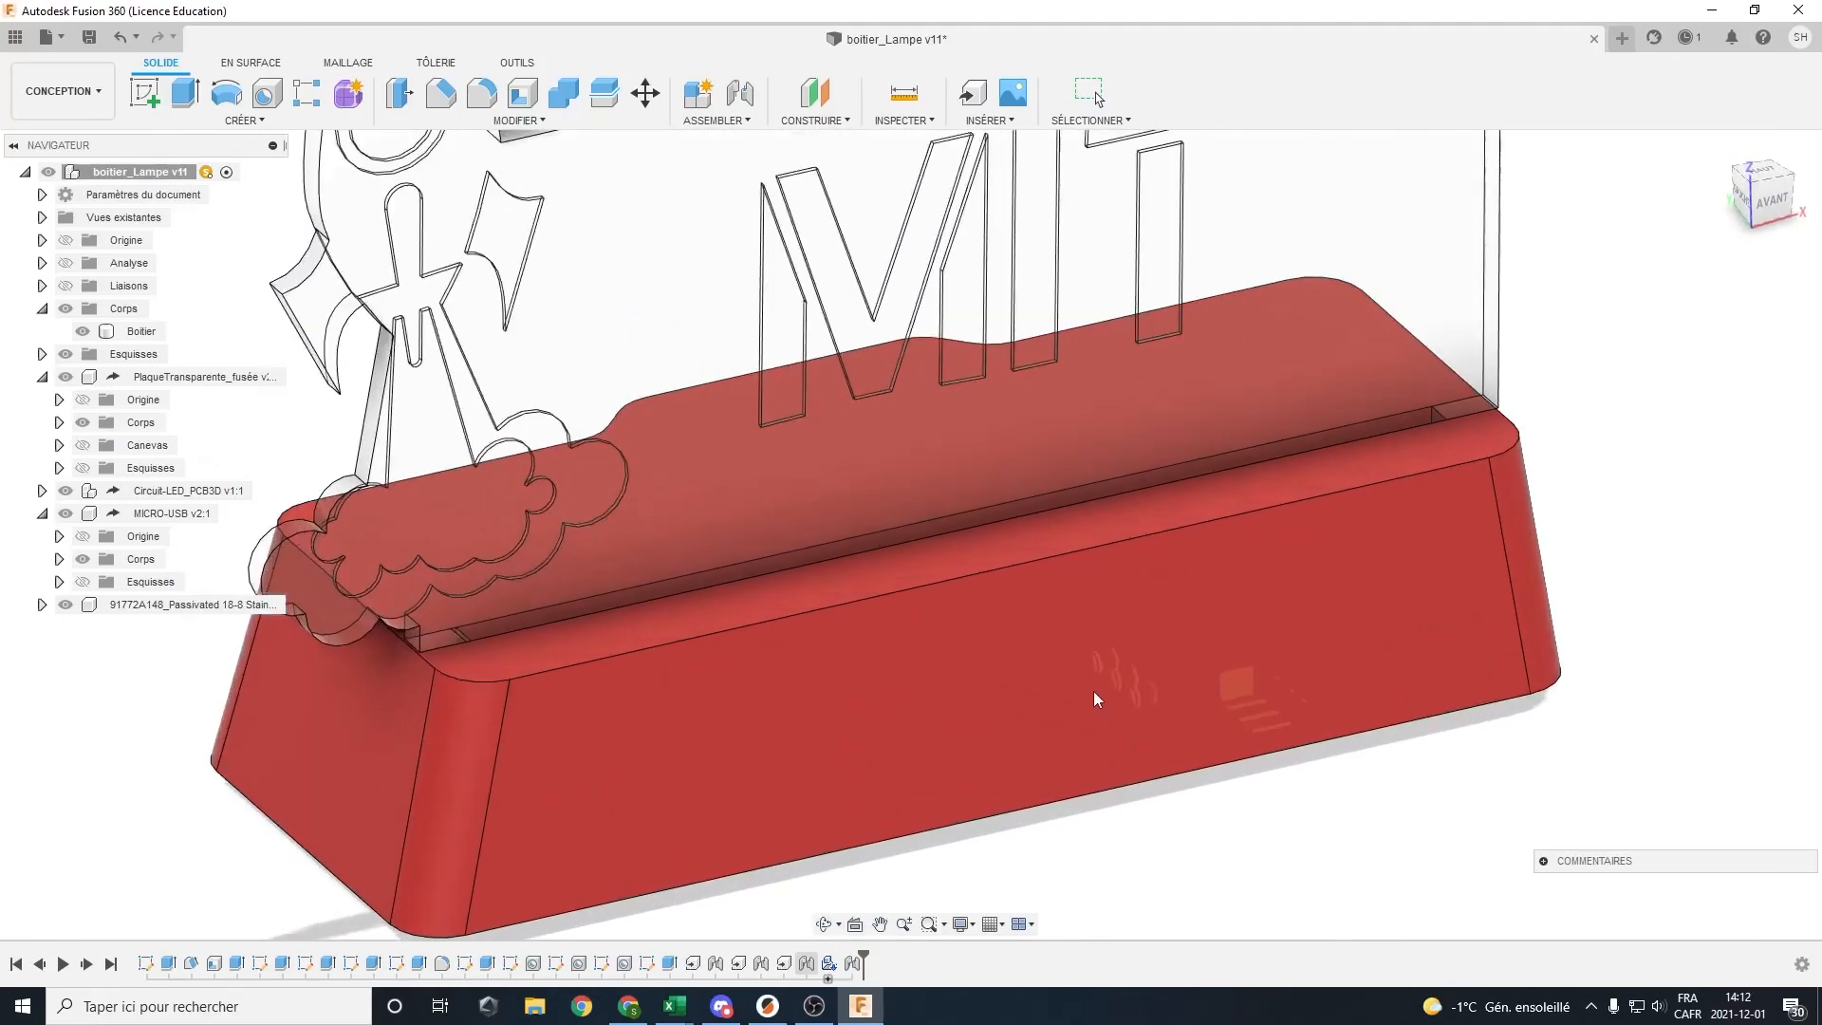
{"action": "scroll", "coordinate": [1091, 690], "scroll_direction": "down", "scroll_amount": 6}
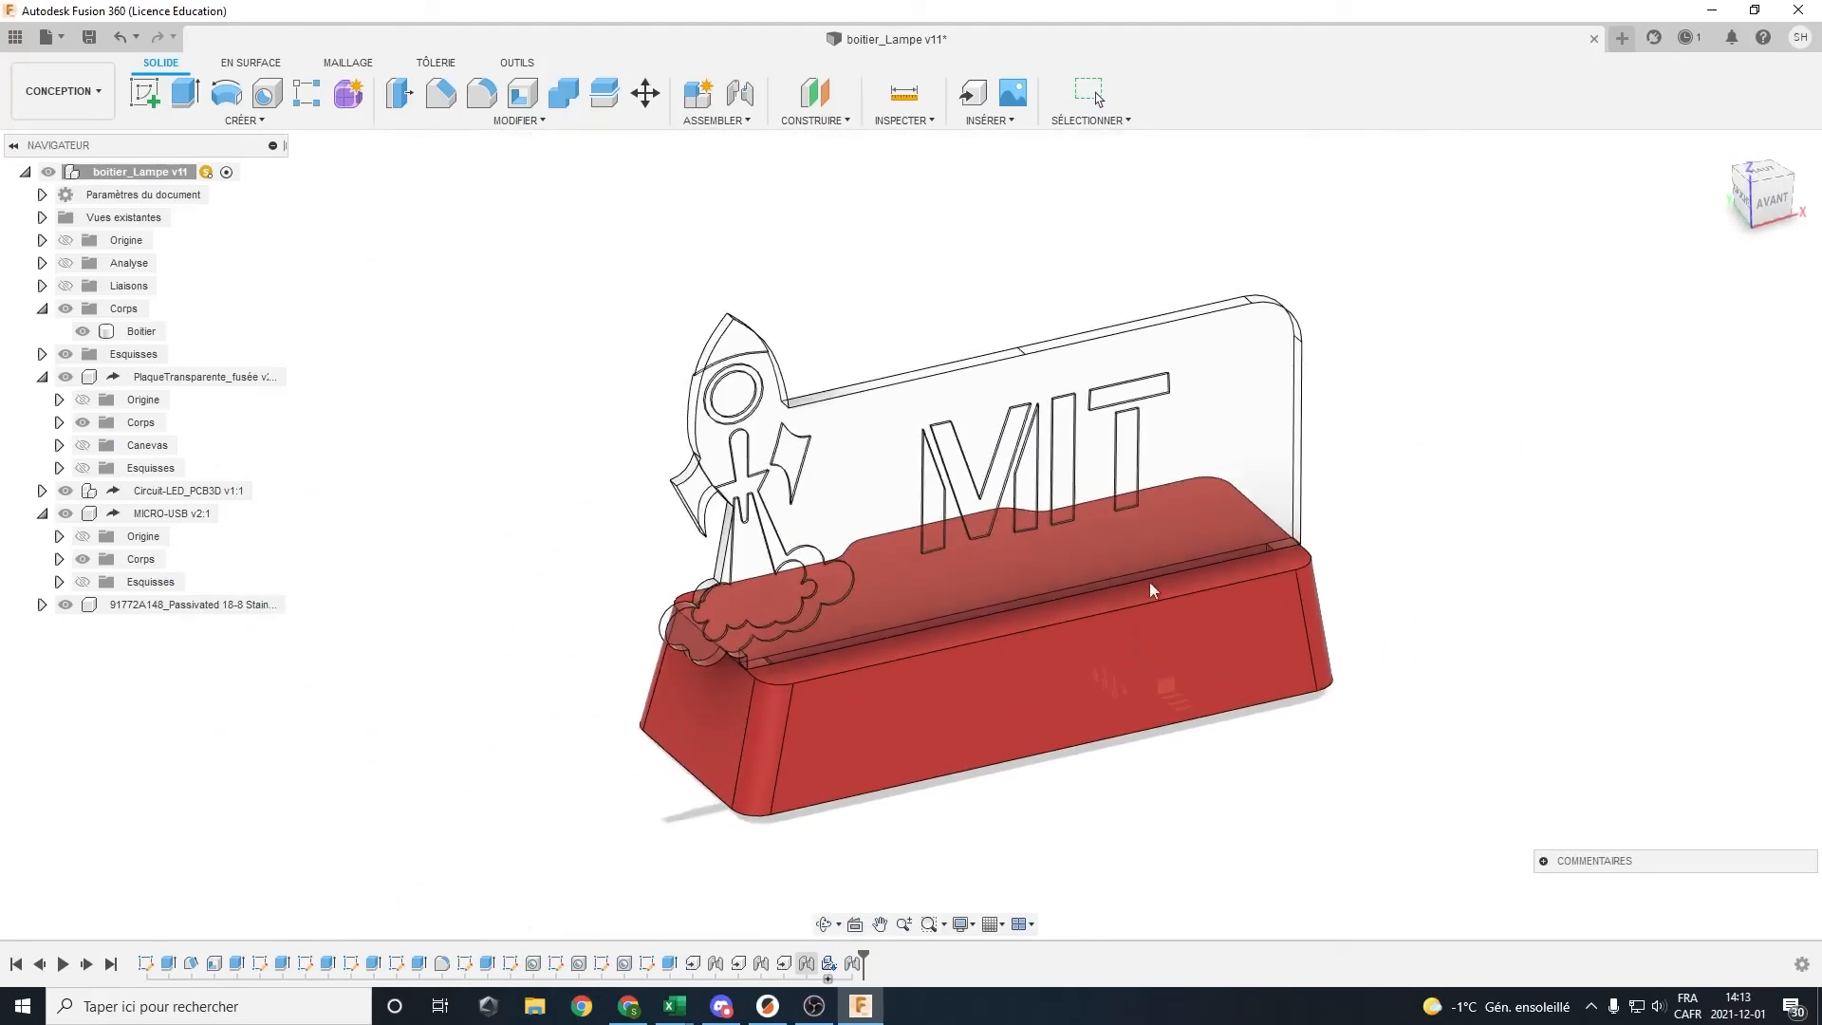